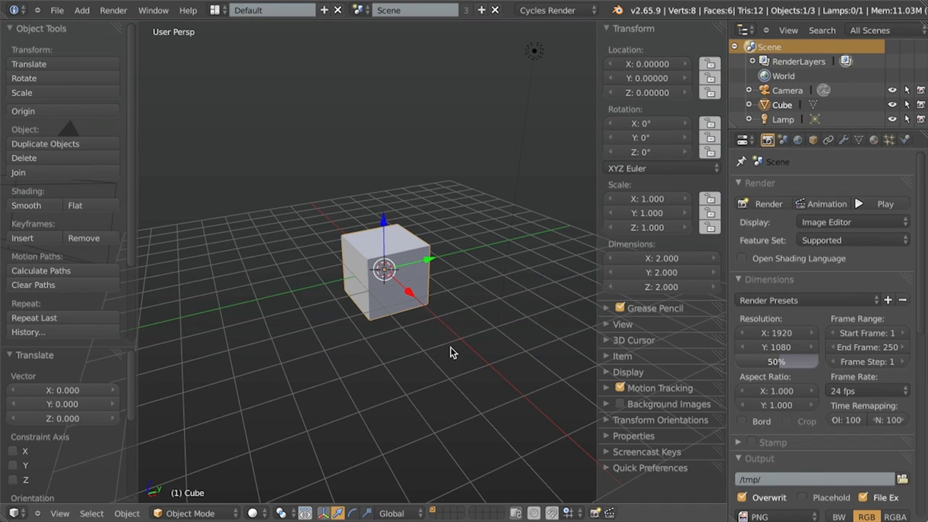
Set the scene's unit system to Metric, trying Imperial along the way
click(783, 141)
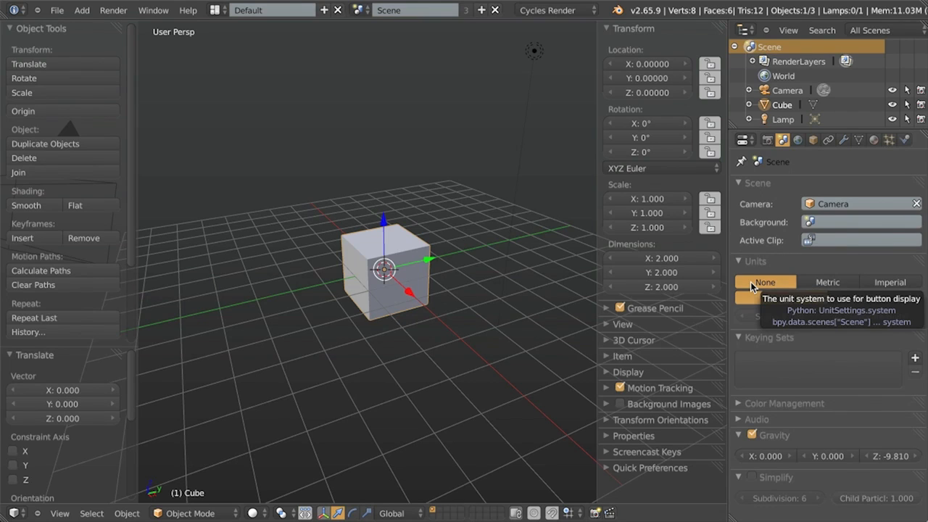
click(823, 283)
click(876, 283)
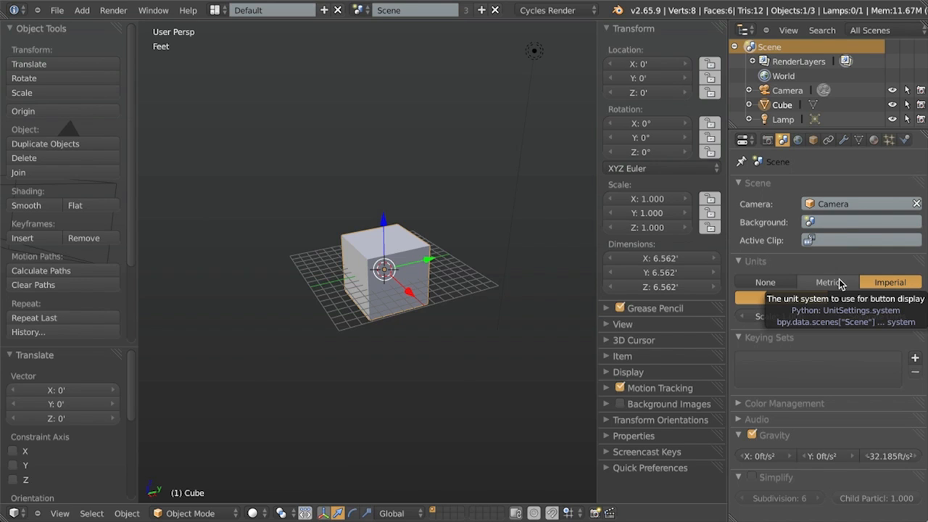
click(839, 283)
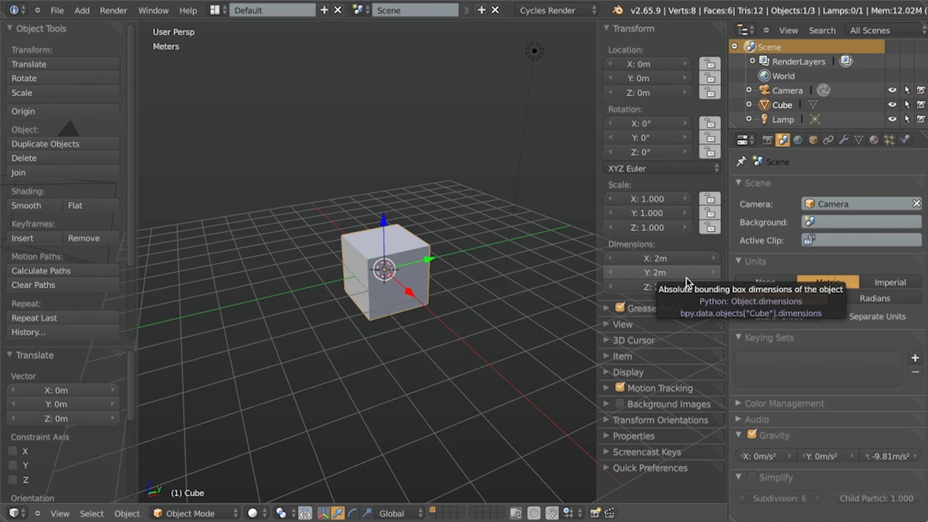
Set the cube's X, Y and Z dimensions to 4 cm each
scroll(517, 290, up, 3)
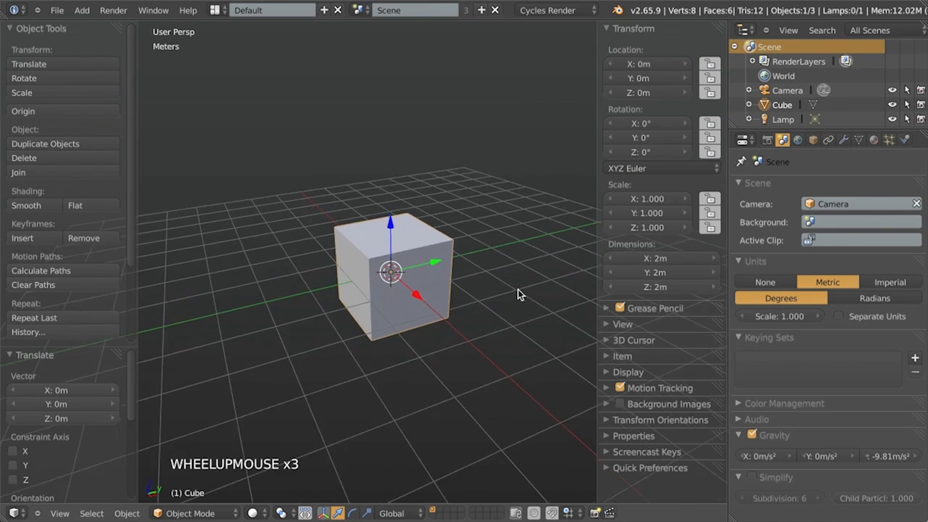
scroll(518, 294, up, 2)
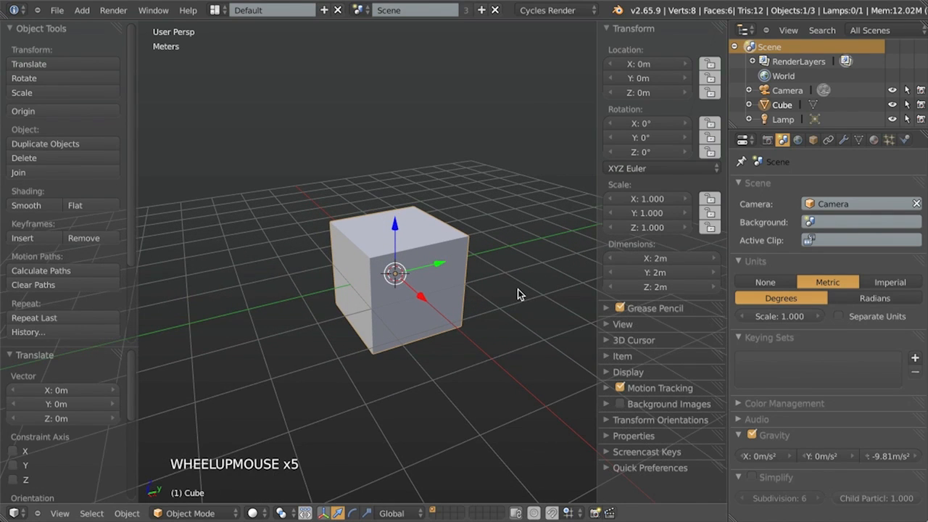
click(657, 258)
text(0.04)
key(Tab)
text(4cm)
key(Tab)
text(4cm)
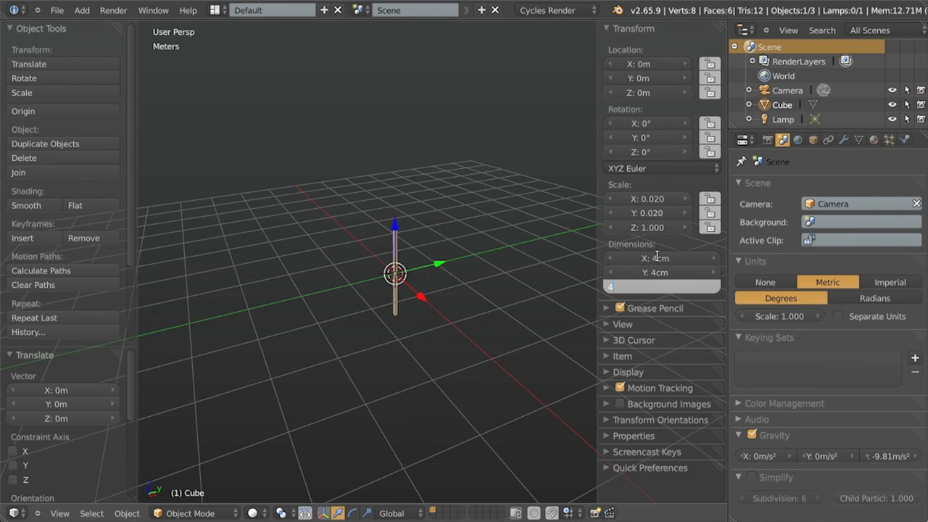
key(Return)
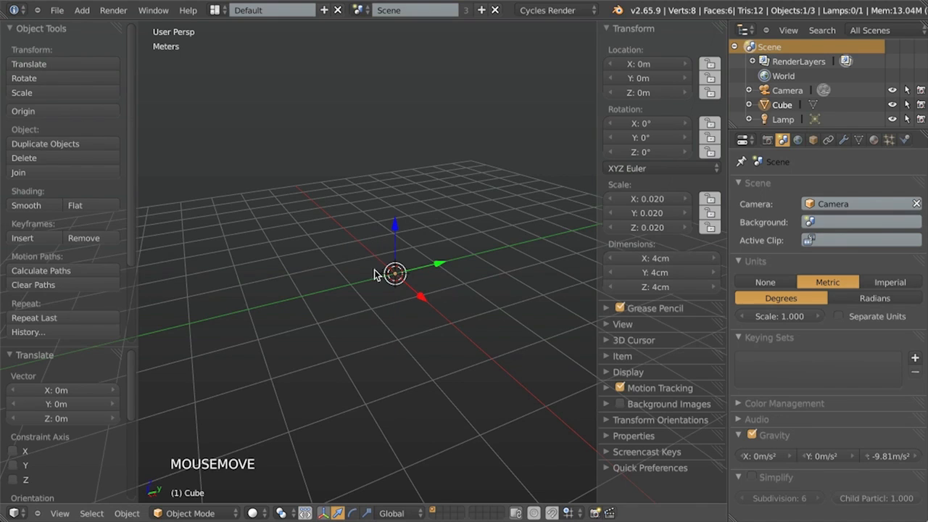
Frame the selected cube in the viewport with View Selected
scroll(425, 306, up, 10)
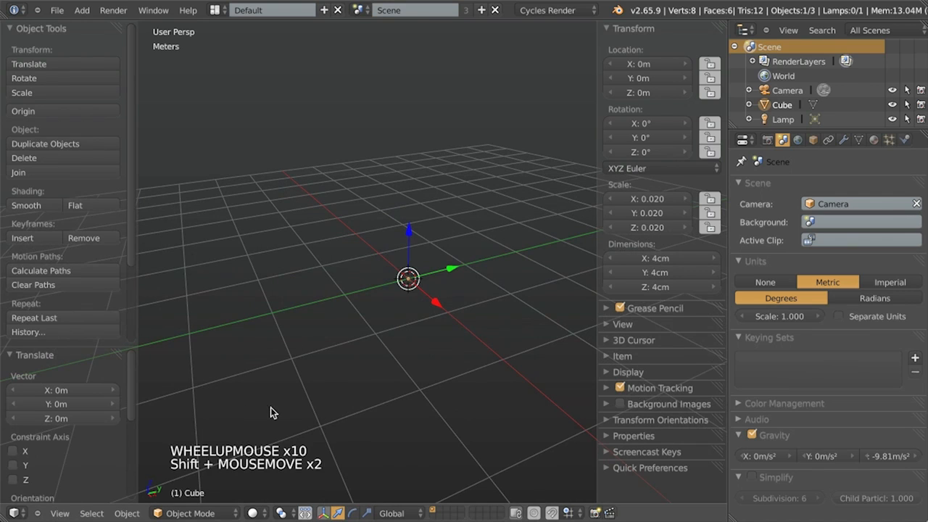
click(61, 513)
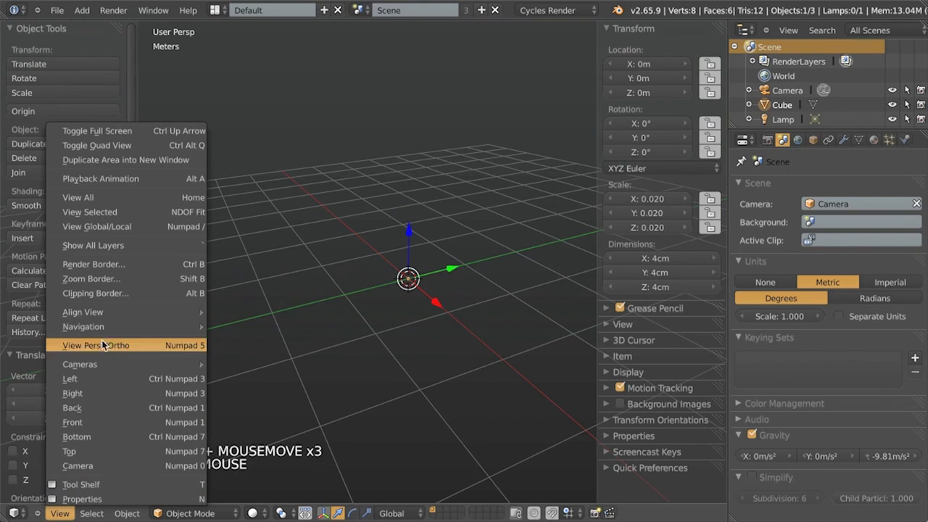
mouse_move(106, 312)
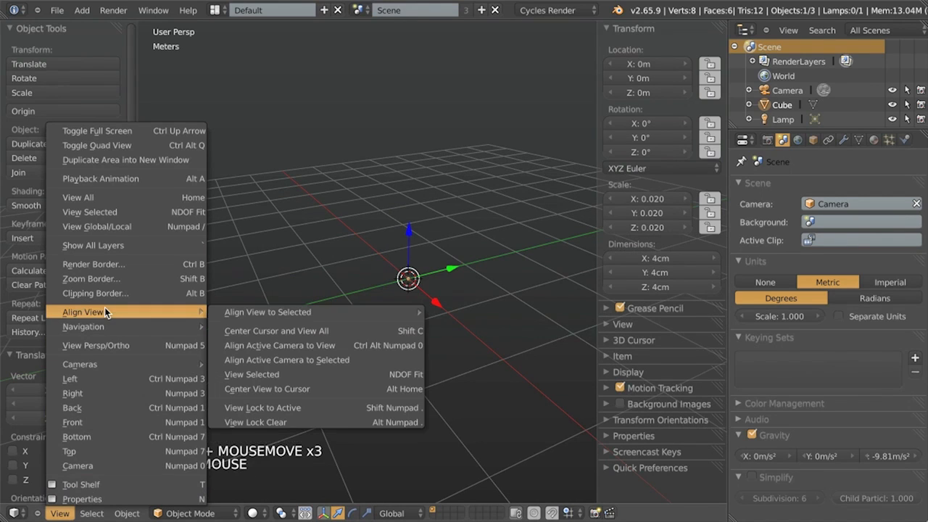
click(246, 375)
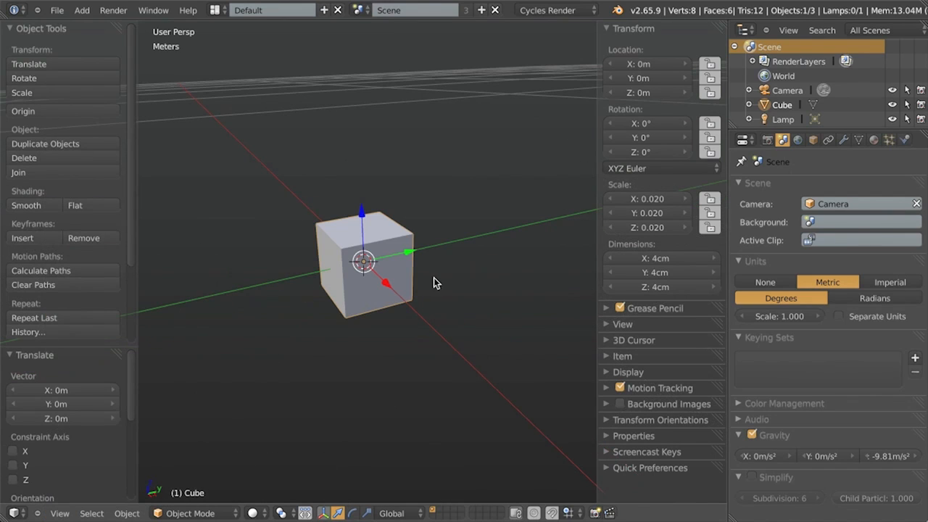
Examine how the cube is clipped at close range, comparing the perspective and orthographic views
scroll(402, 270, up, 3)
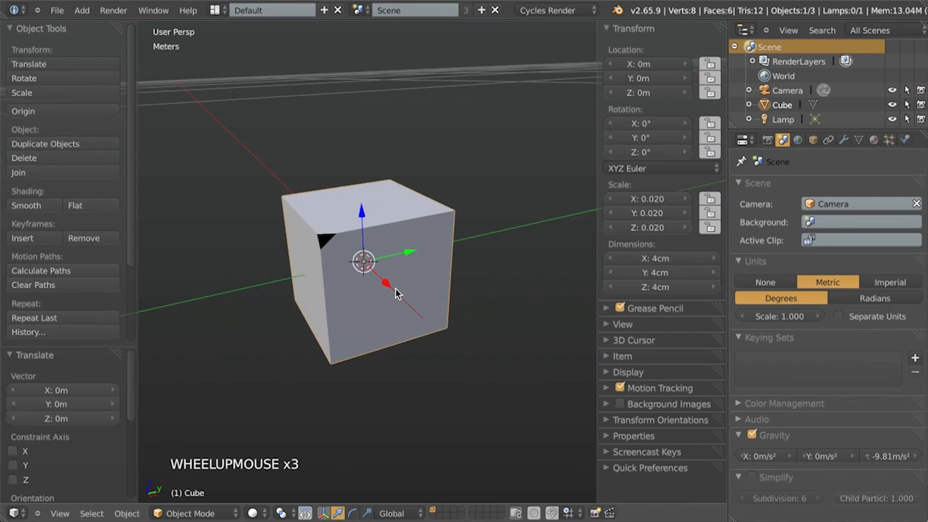
scroll(325, 281, down, 1)
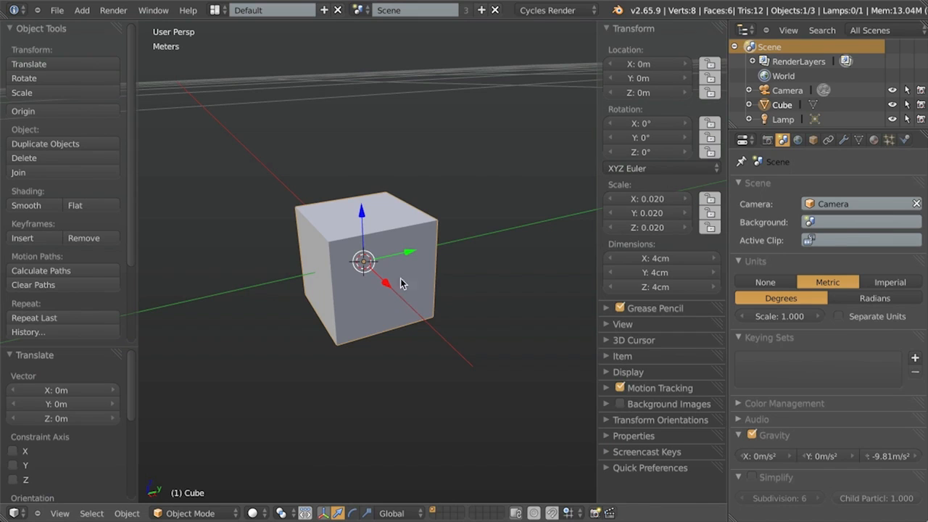
scroll(438, 316, up, 4)
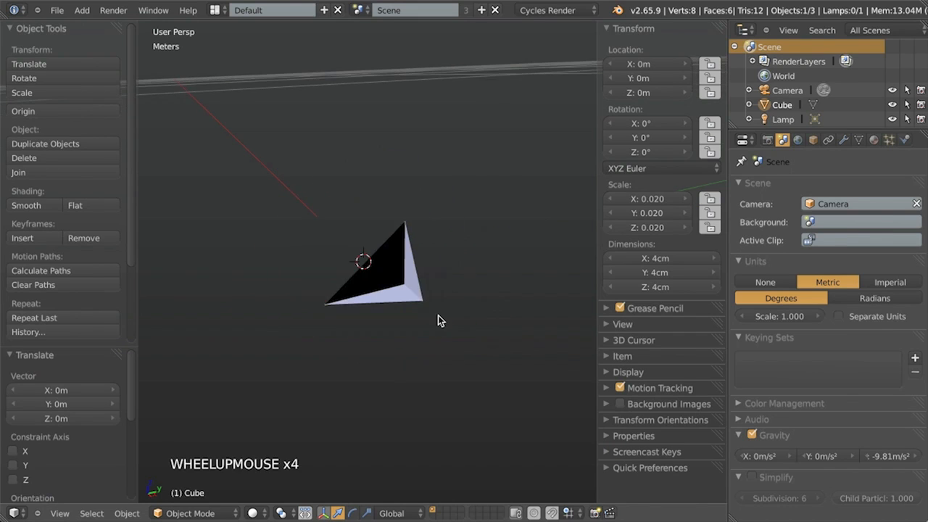
scroll(438, 315, down, 4)
scroll(438, 316, up, 1)
scroll(304, 342, up, 2)
middle_drag(305, 342, 344, 346)
scroll(345, 347, down, 1)
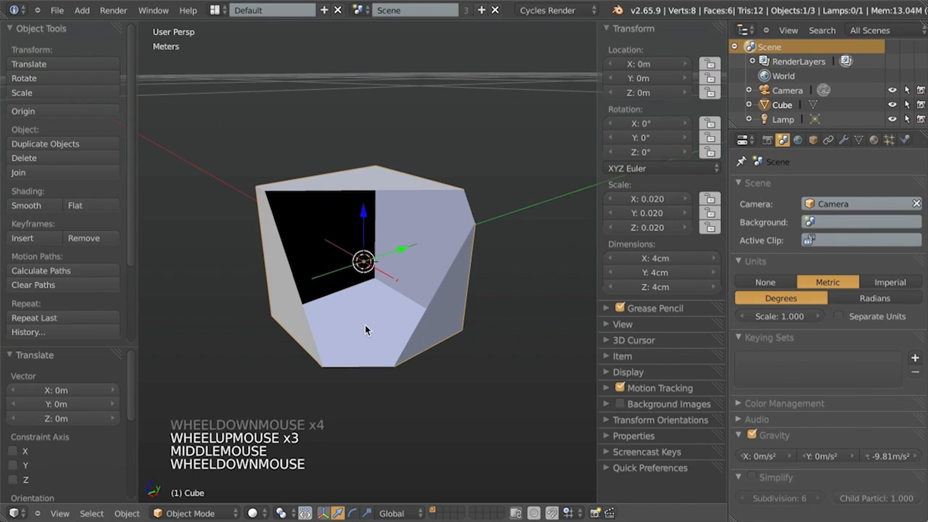
key(KP_5)
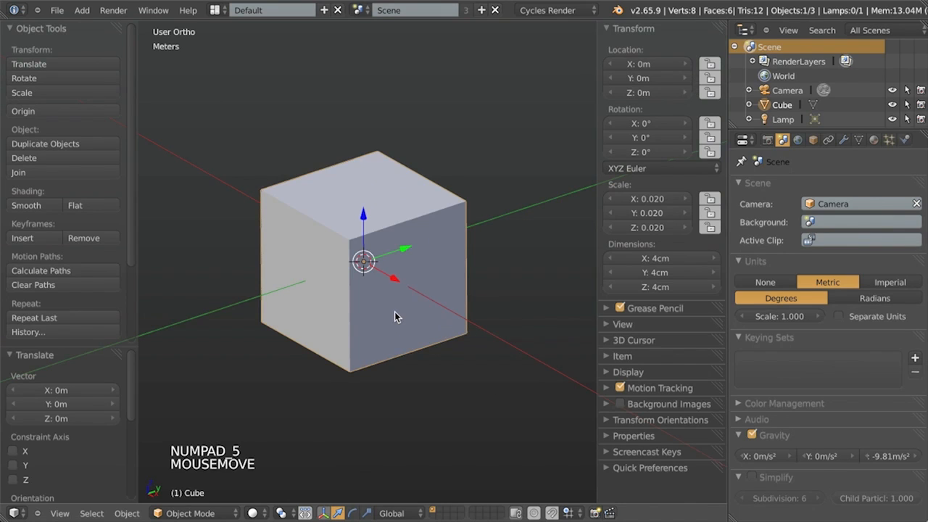
key(KP_5)
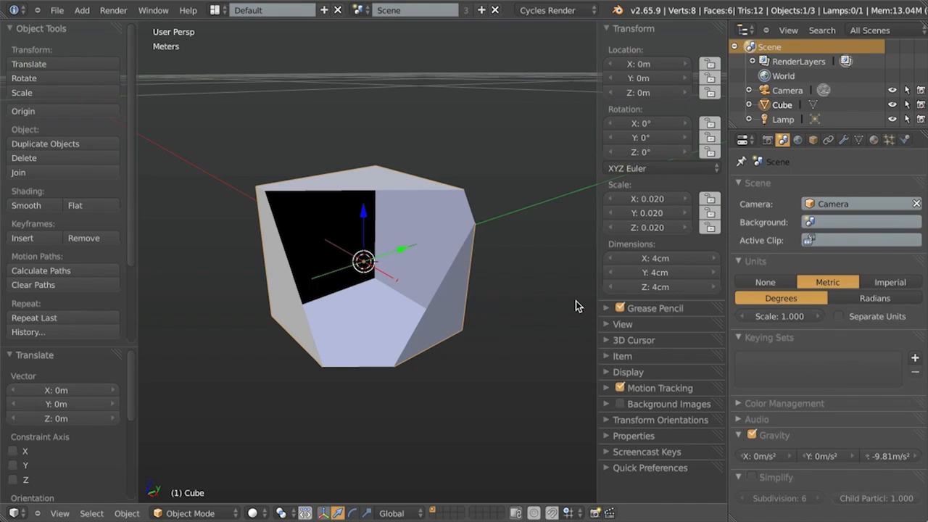
Set the viewport's clip start distance to 1 mm and hide the view settings
key(n)
key(n)
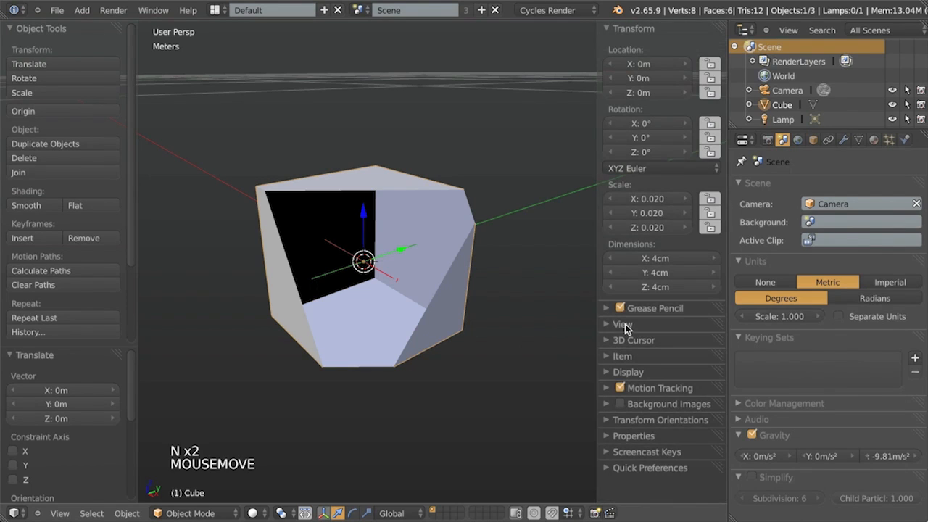
click(613, 326)
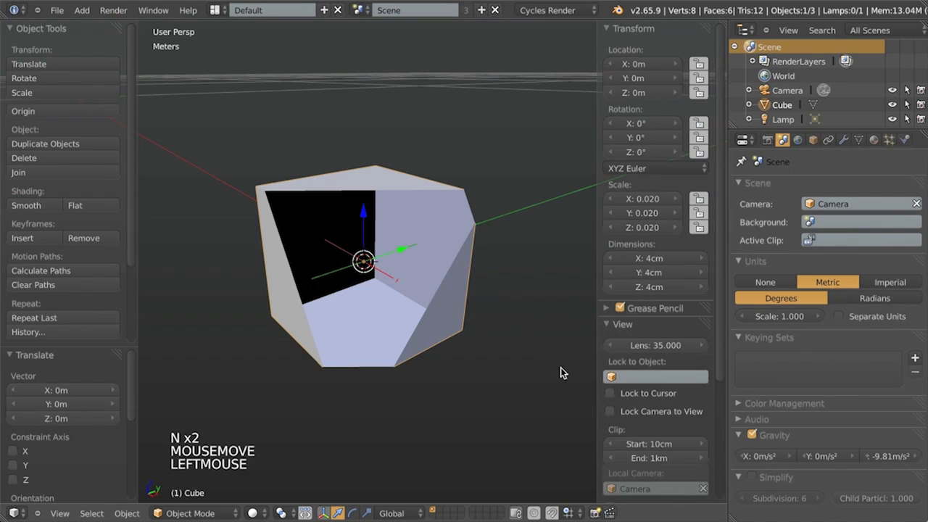
scroll(689, 415, down, 1)
scroll(689, 415, down, 2)
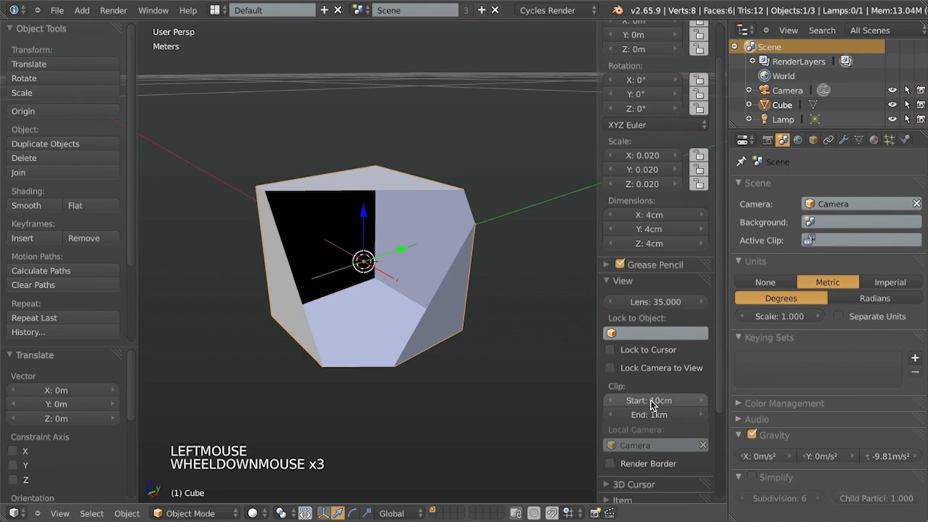
click(649, 405)
text(1mm)
key(Return)
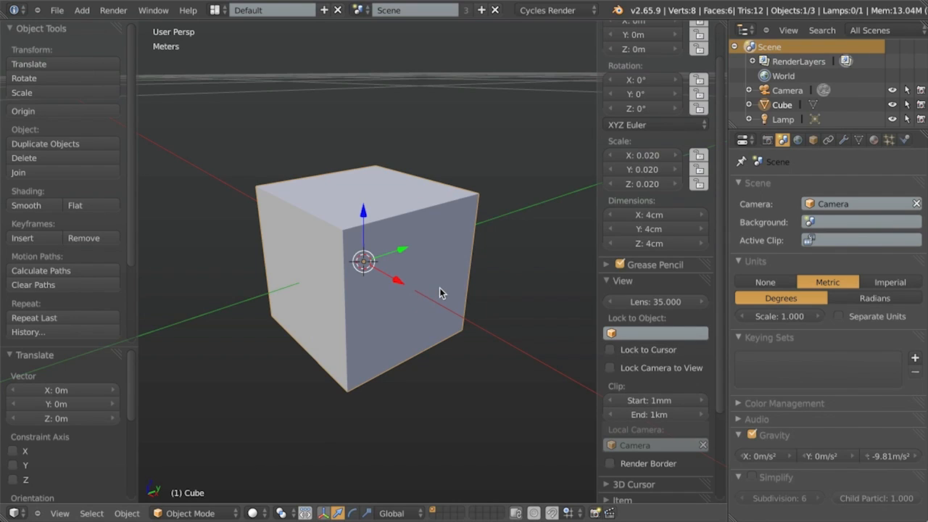
key(n)
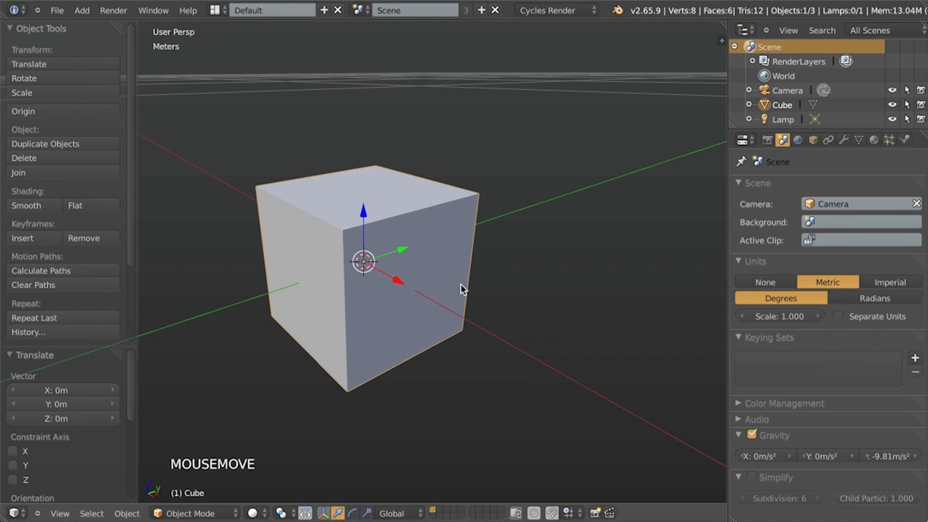
Switch to the front orthographic view and examine the cube against the millimetre grid
key(KP_1)
key(KP_5)
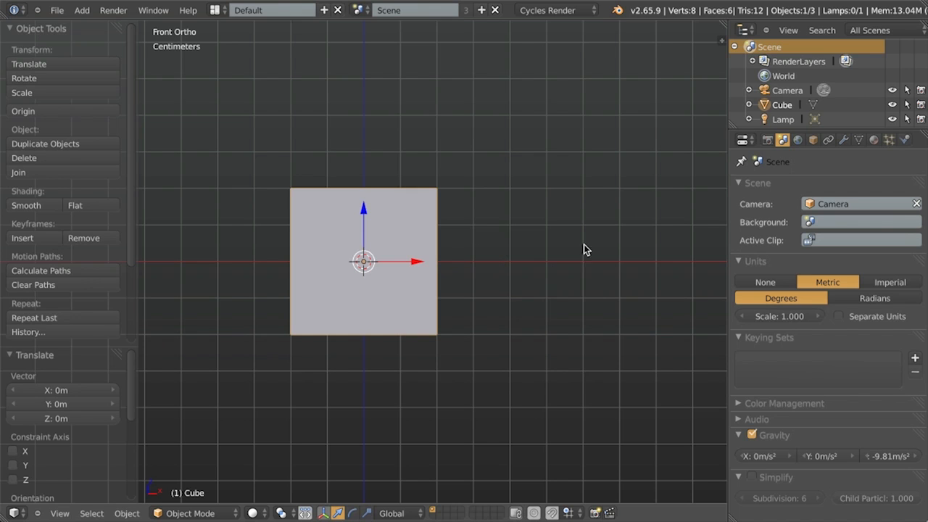
scroll(457, 256, up, 3)
shift+middle_drag(469, 255, 542, 245)
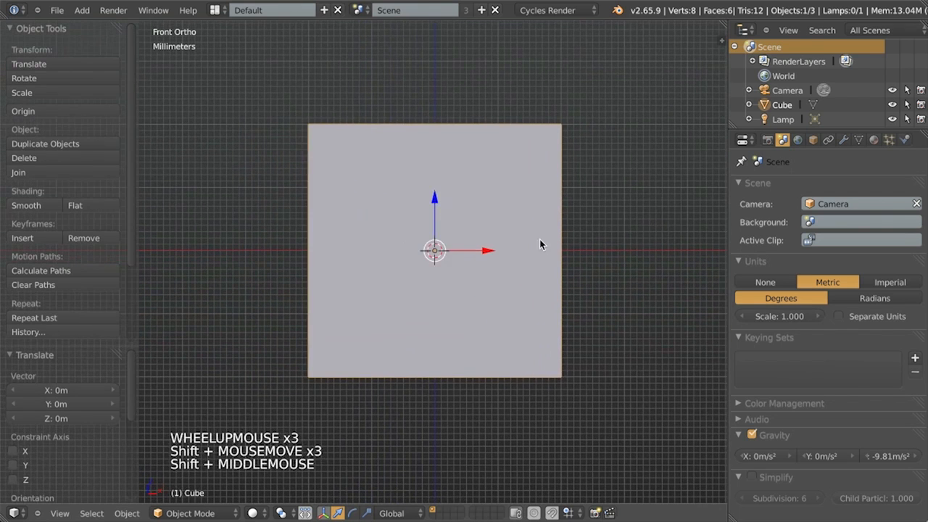
Examine the cube's individual faces in Edit Mode with face selection, switching between wireframe and solid shading
key(z)
middle_drag(327, 155, 490, 225)
key(Tab)
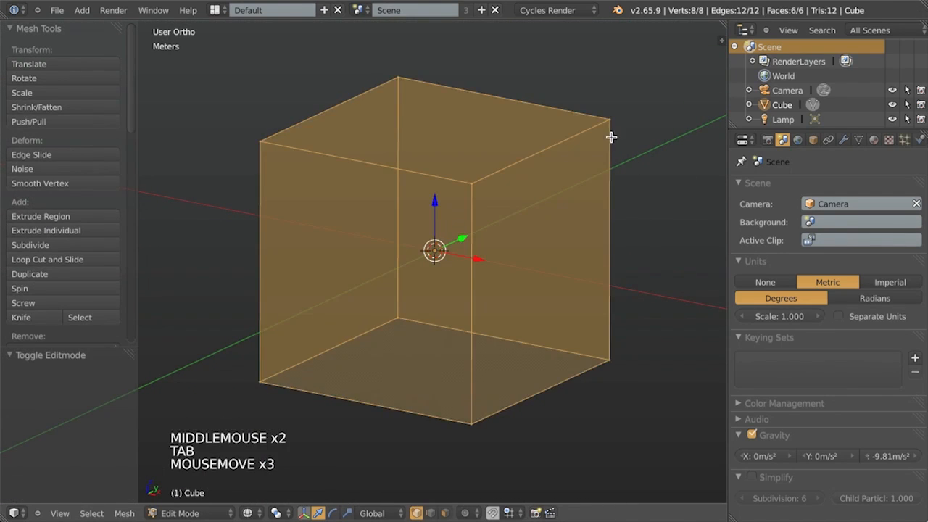
key(a)
key(ctrl+Tab)
click(547, 265)
right_click(538, 263)
right_click(446, 151)
right_click(388, 267)
key(z)
right_click(565, 190)
key(z)
key(z)
Draw straight grease pencil lines over the cube's faces and erase them
key(ctrl+d)
mouse_move(258, 212)
ctrl+mouse_down()
mouse_move(438, 251)
mouse_move(481, 249)
mouse_move(464, 256)
mouse_move(448, 227)
mouse_move(451, 202)
mouse_move(467, 189)
mouse_move(299, 175)
mouse_move(275, 159)
ctrl+mouse_up()
key(d)
right_click(471, 256)
key(ctrl+d)
key(ctrl+d)
key(ctrl+d)
key(ctrl+d)
key(d)
key(d)
right_click(454, 195)
mouse_move(454, 194)
right_down()
mouse_move(464, 242)
mouse_move(490, 281)
right_up()
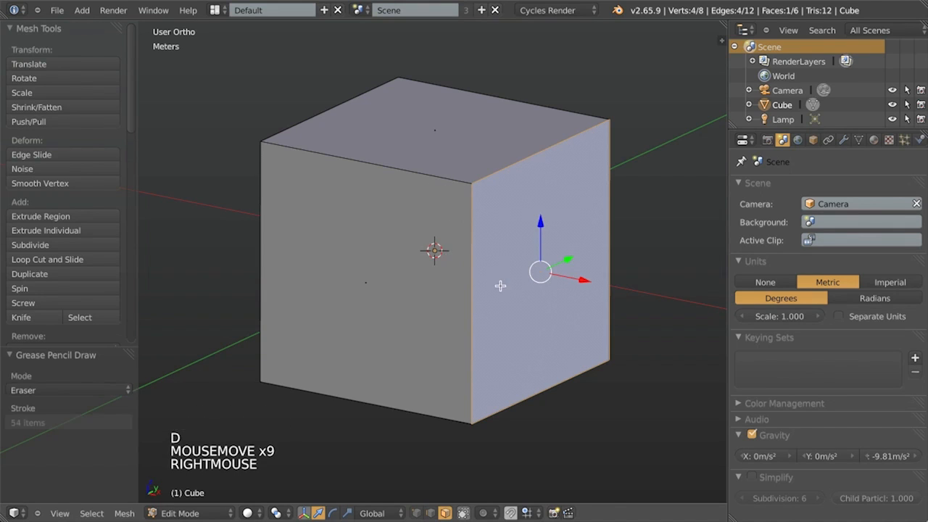
Return to Object Mode and add a Solidify modifier to the cube
key(Tab)
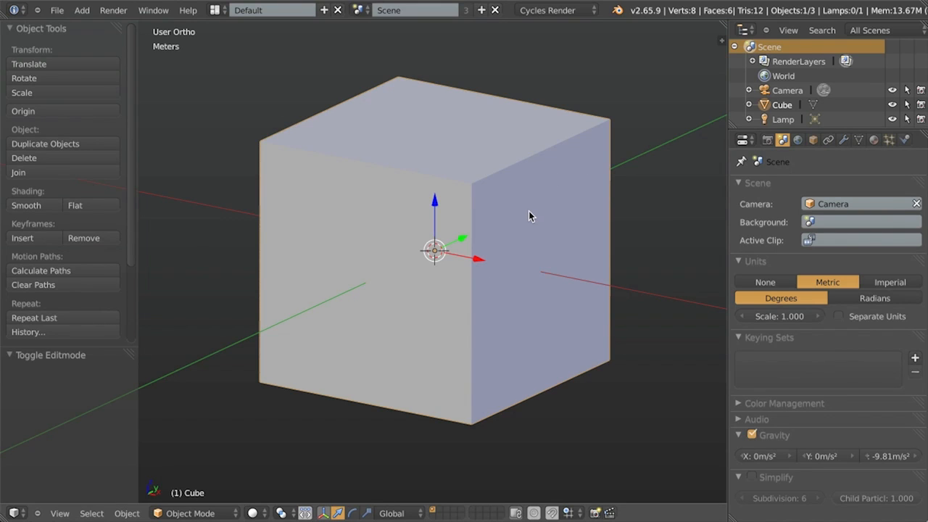
click(845, 140)
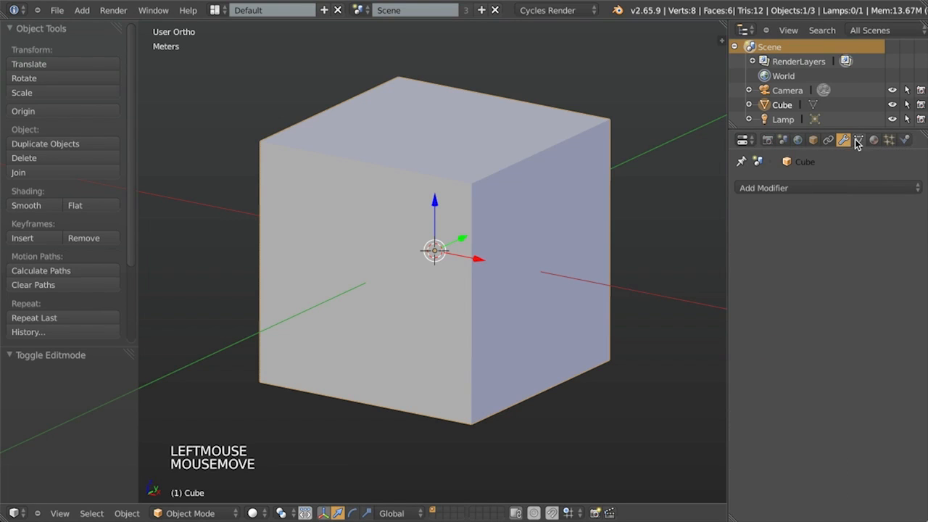
click(769, 188)
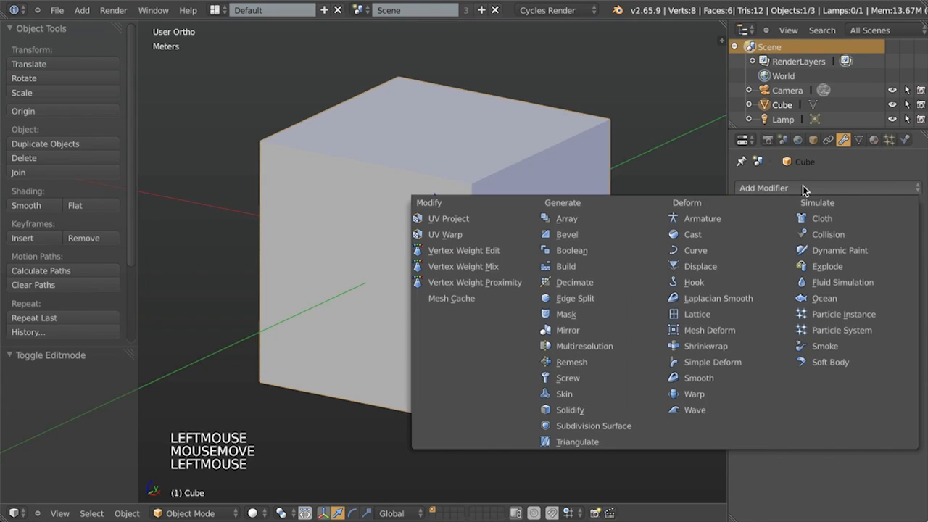
click(611, 408)
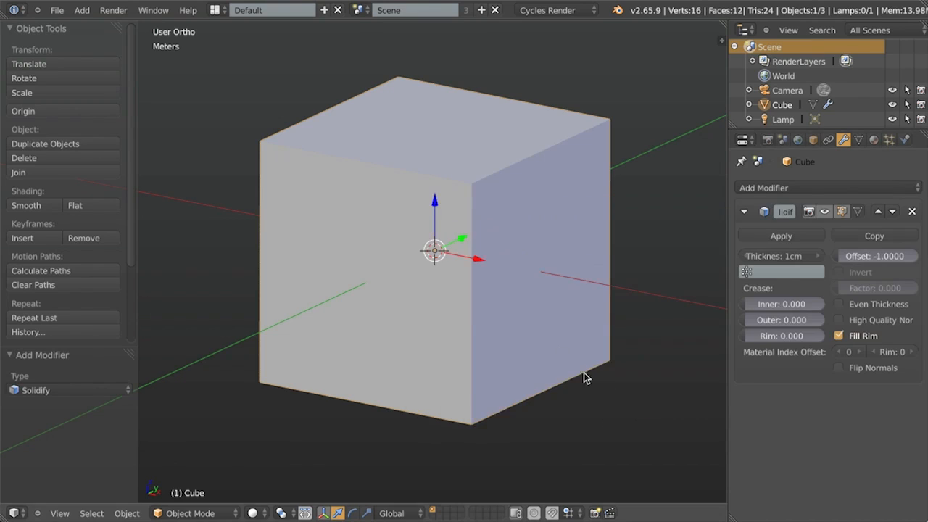
Display the cube in wireframe, try a Solidify thickness of about 22.5 cm, and set it back to 1 cm
key(z)
middle_drag(516, 264, 544, 255)
scroll(591, 220, up, 2)
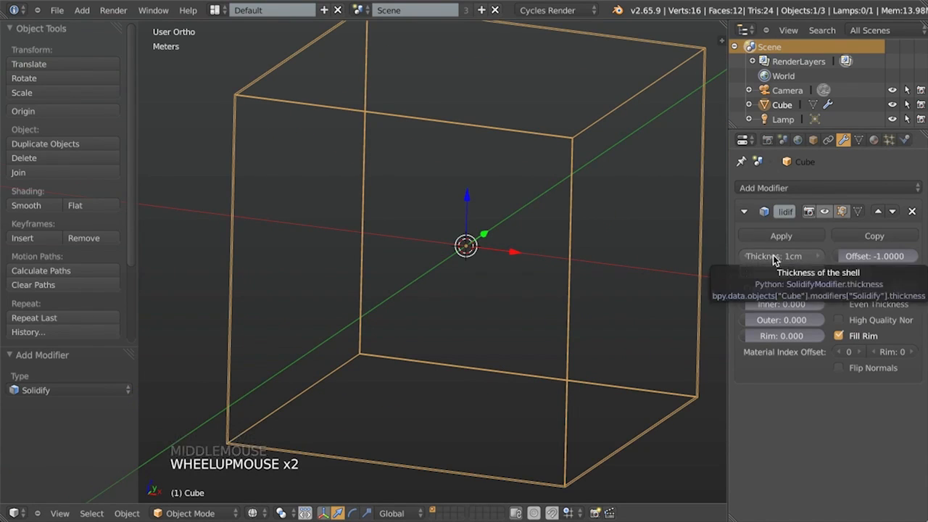
drag(778, 256, 831, 254)
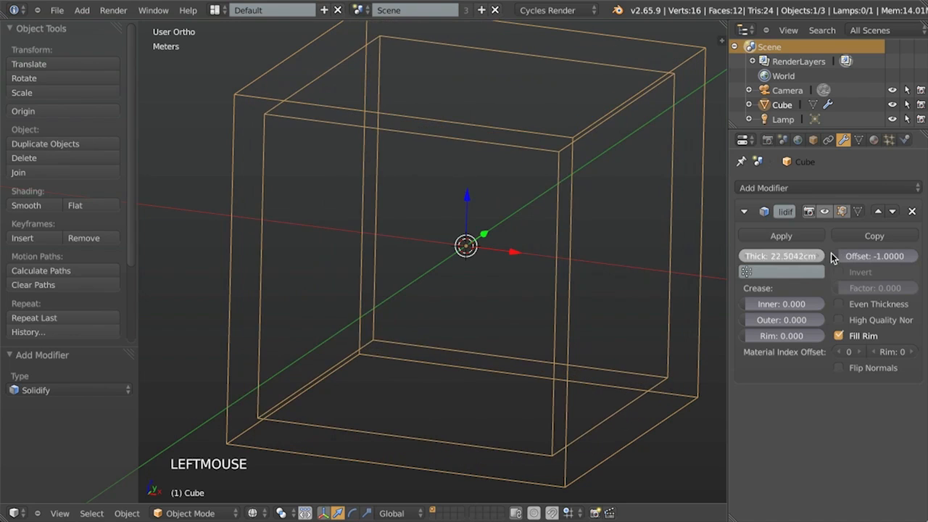
click(783, 253)
text(1cm)
key(Return)
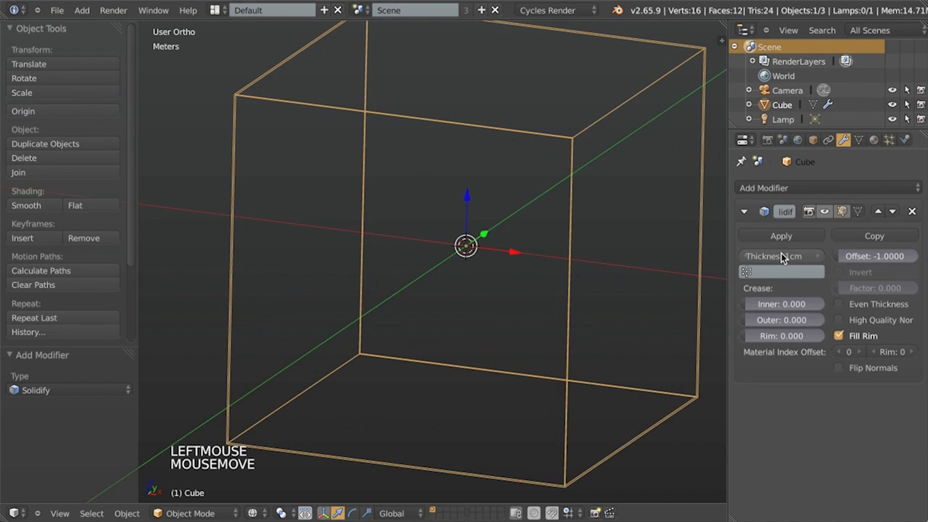
Draw a short straight grease pencil line from the wireframe cube's upper corner and erase it
scroll(638, 152, down, 1)
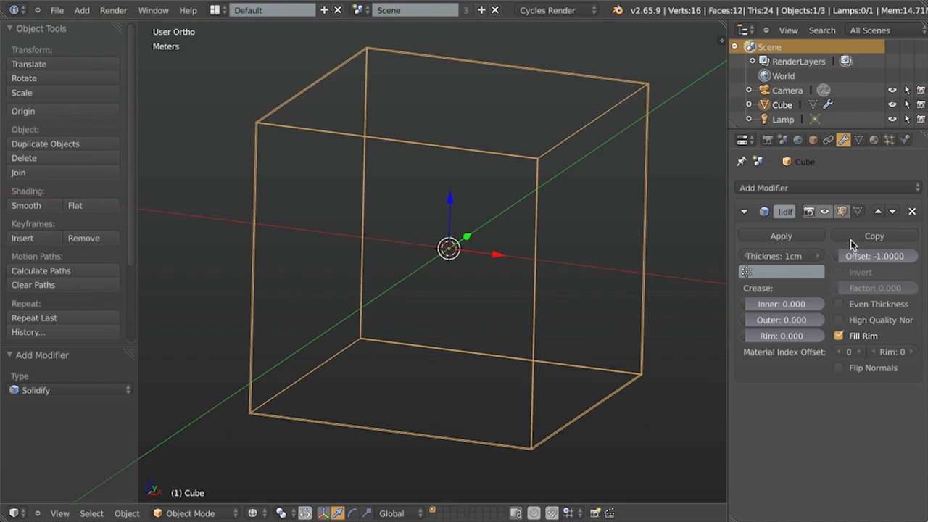
key(d)
mouse_move(648, 87)
ctrl+mouse_down()
mouse_move(539, 98)
mouse_move(565, 111)
ctrl+mouse_up()
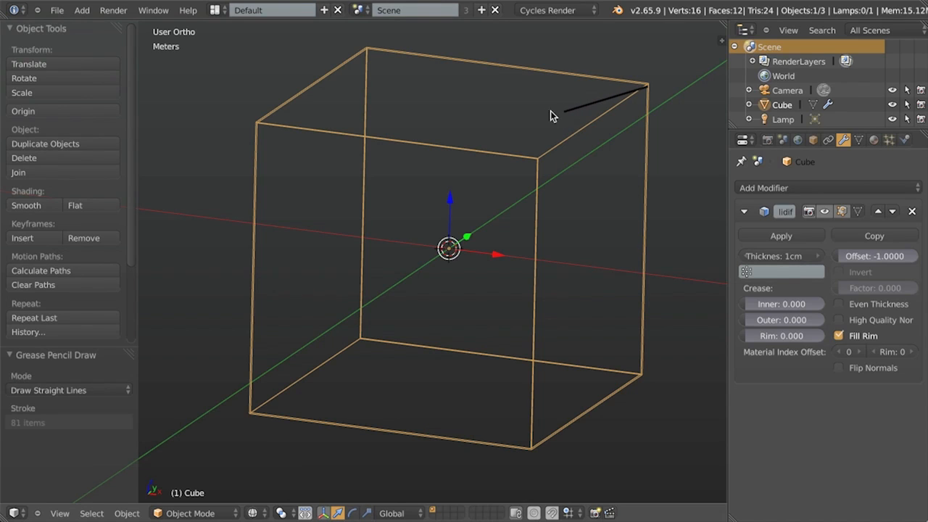
right_drag(559, 115, 643, 108)
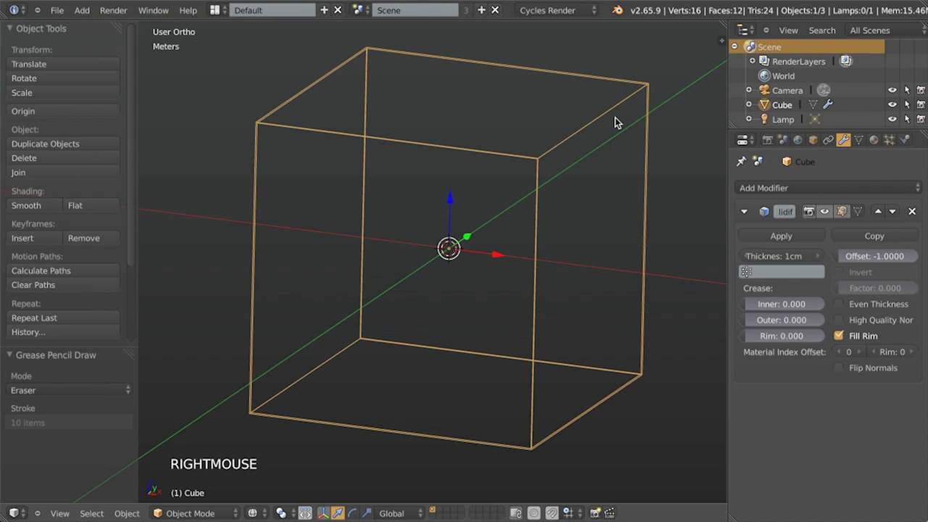
Show the cube's transform properties and apply its scale
key(n)
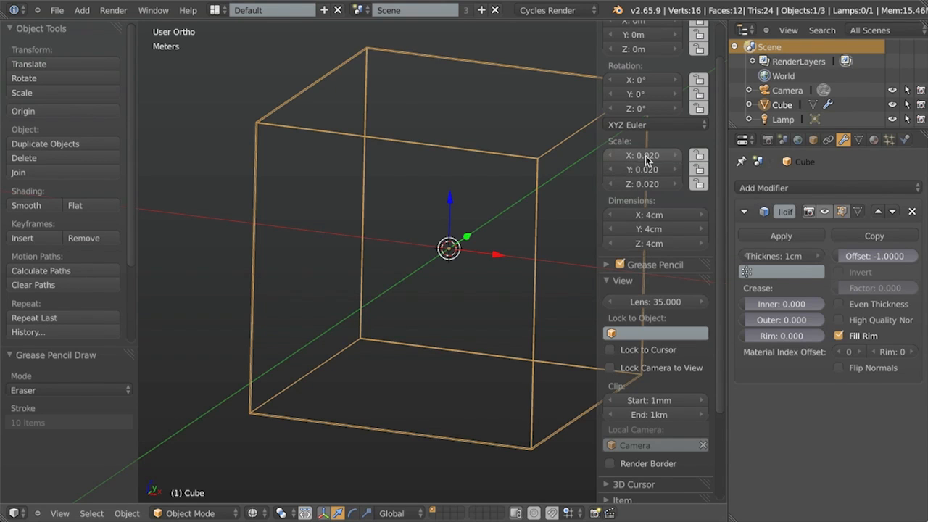
scroll(505, 227, down, 1)
scroll(497, 188, down, 1)
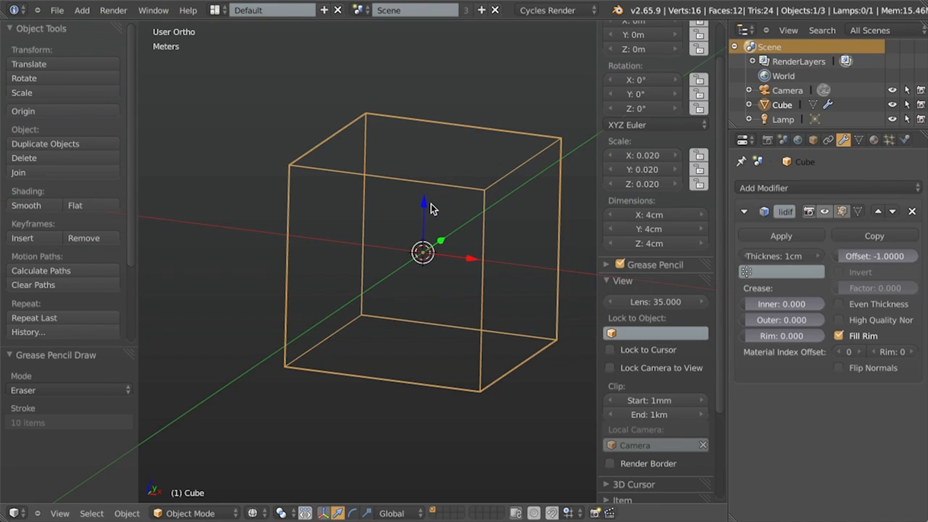
key(ctrl+a)
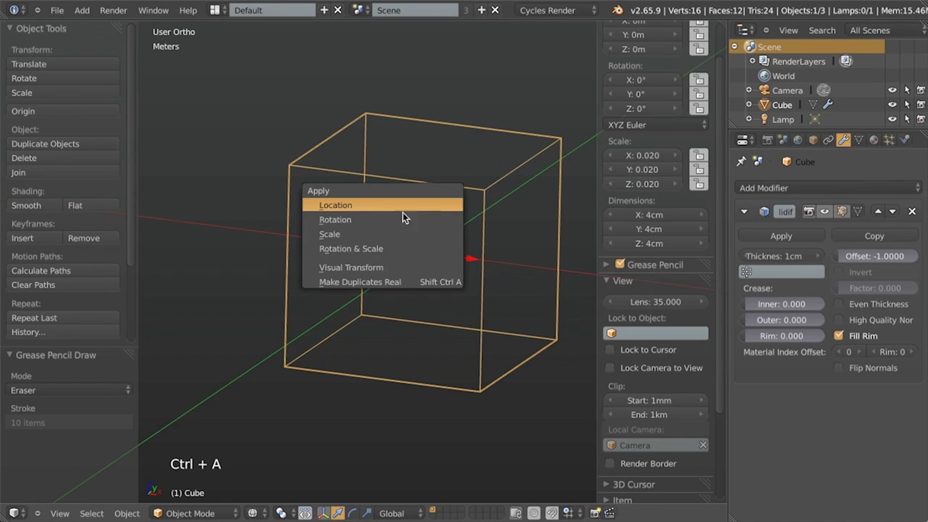
click(376, 235)
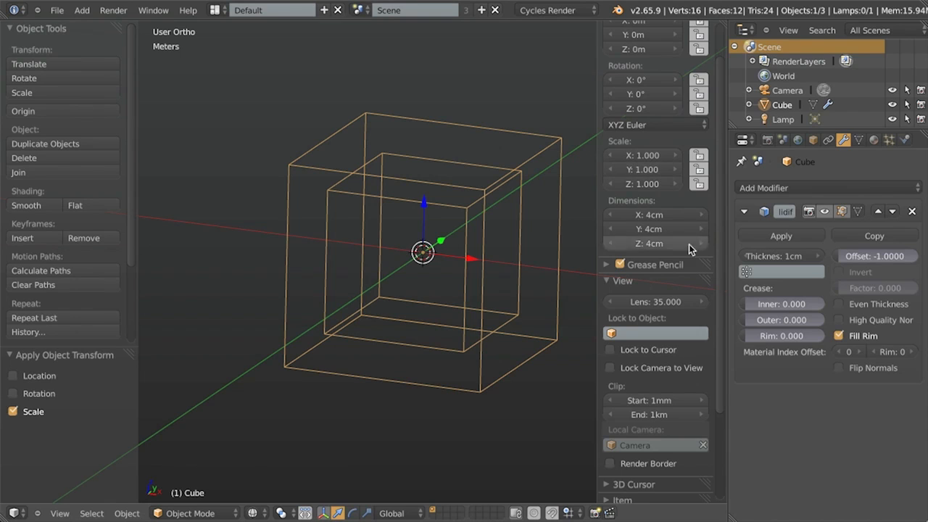
Set the Solidify modifier's thickness to 0.7 mm
middle_drag(481, 232, 438, 279)
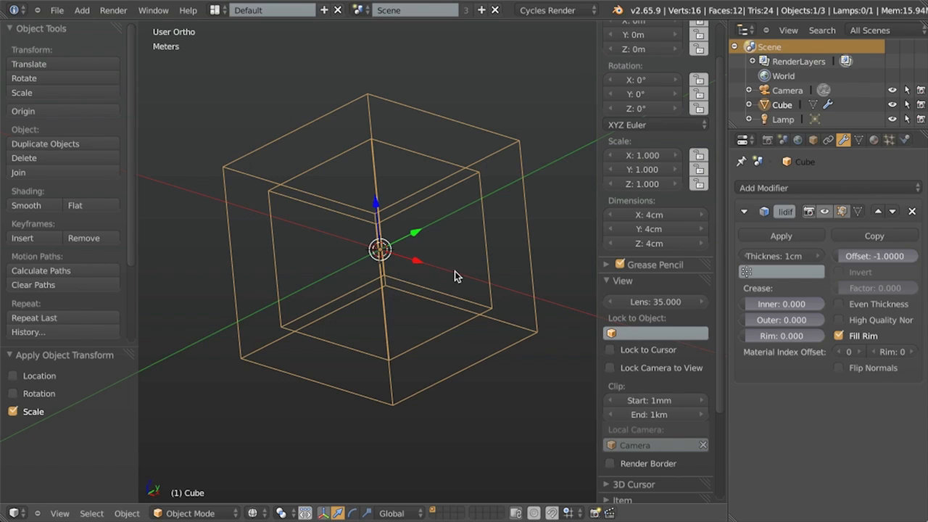
click(776, 257)
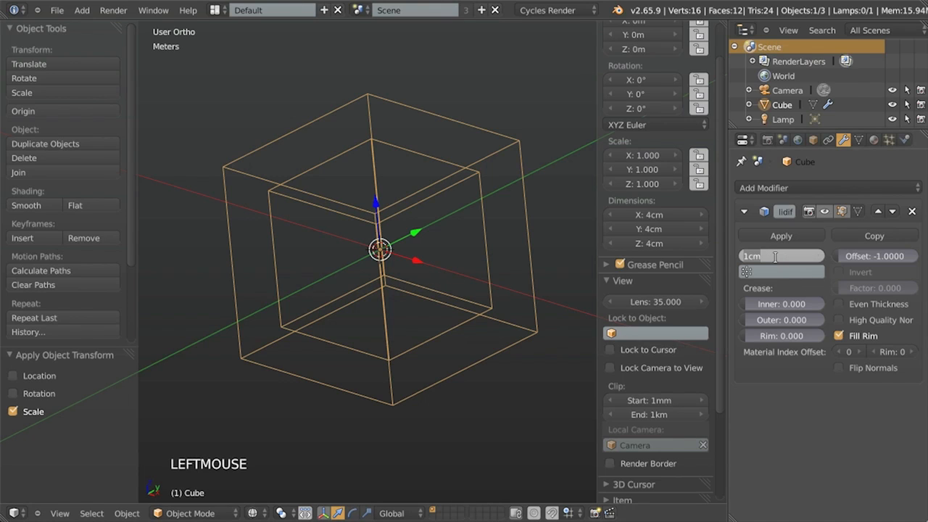
text(.7)
text(m)
key(Return)
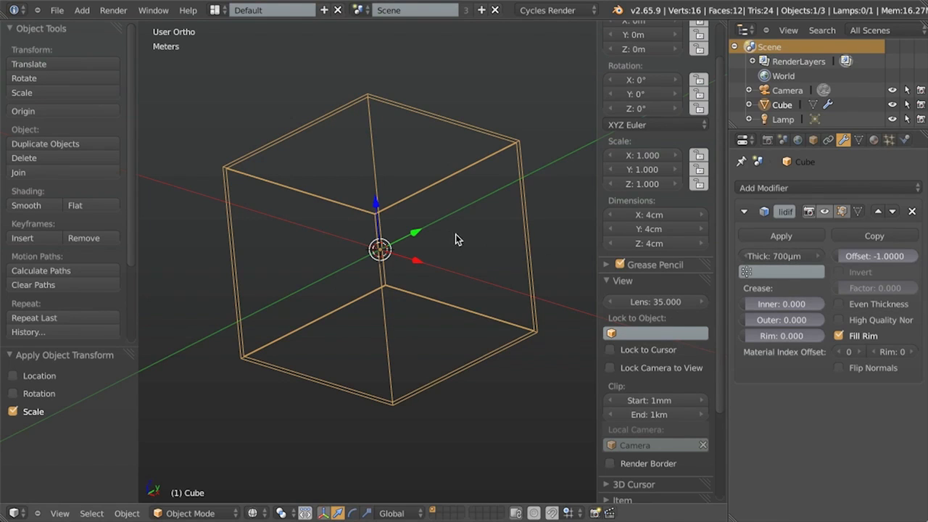
Enter Edit Mode and select only the cube's bottom face, using wireframe shading to reach it
middle_drag(430, 235, 438, 297)
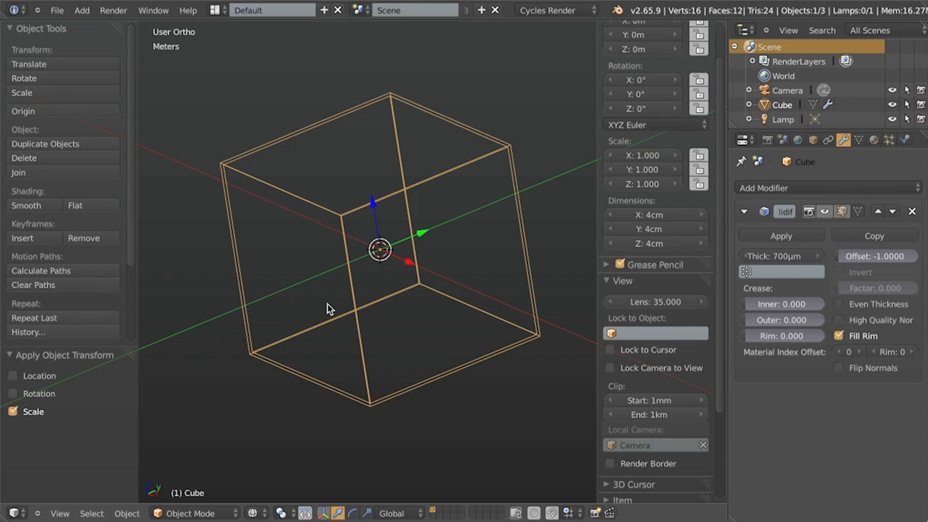
key(Tab)
key(z)
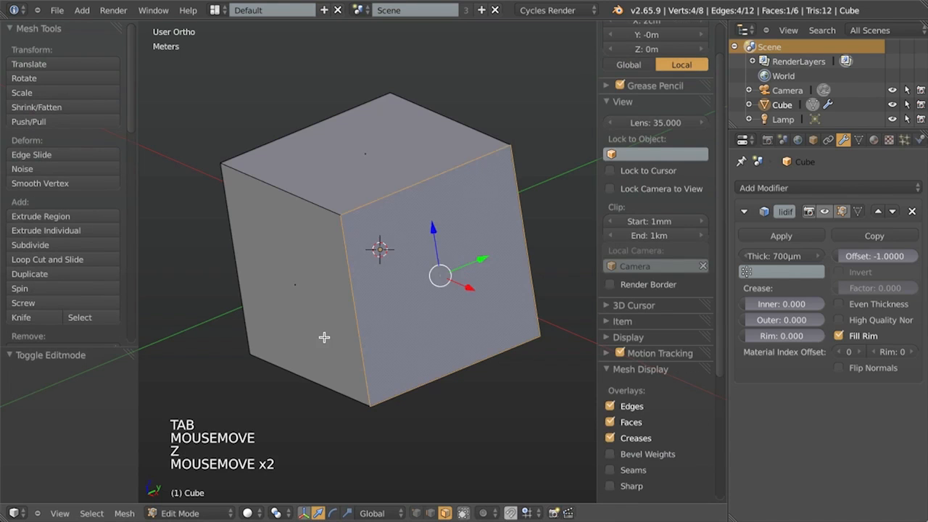
key(a)
right_click(295, 283)
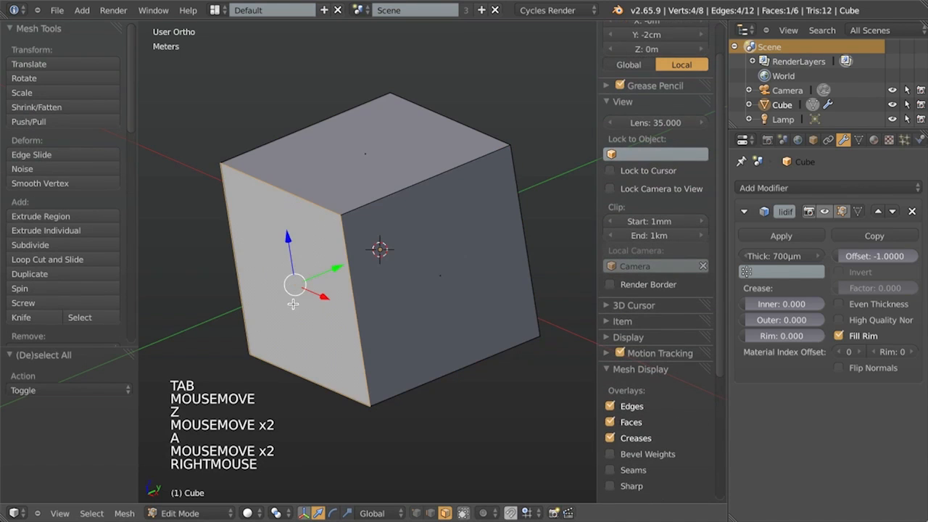
key(z)
shift+middle_drag(384, 319, 388, 313)
scroll(421, 288, up, 2)
key(a)
right_click(414, 401)
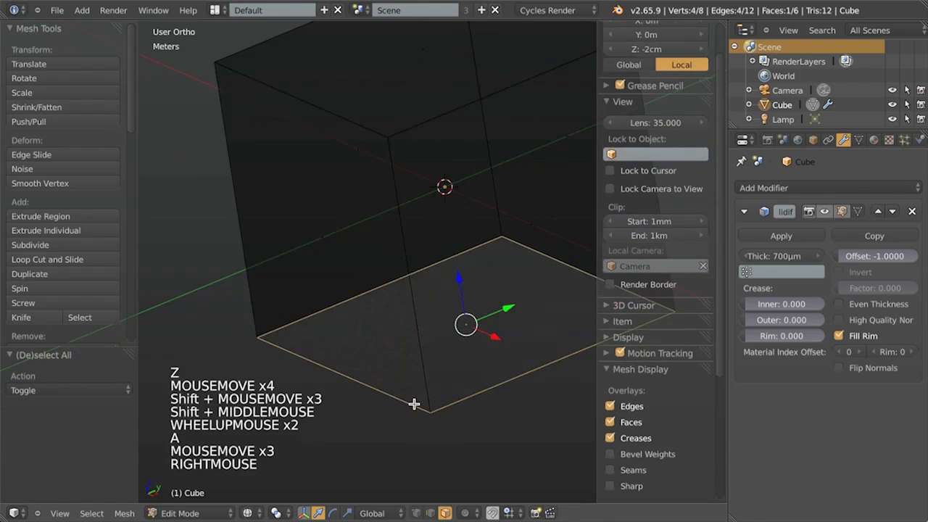
Switch to solid shading and inset the bottom face to leave a small square at its centre
middle_drag(415, 401, 363, 278)
key(z)
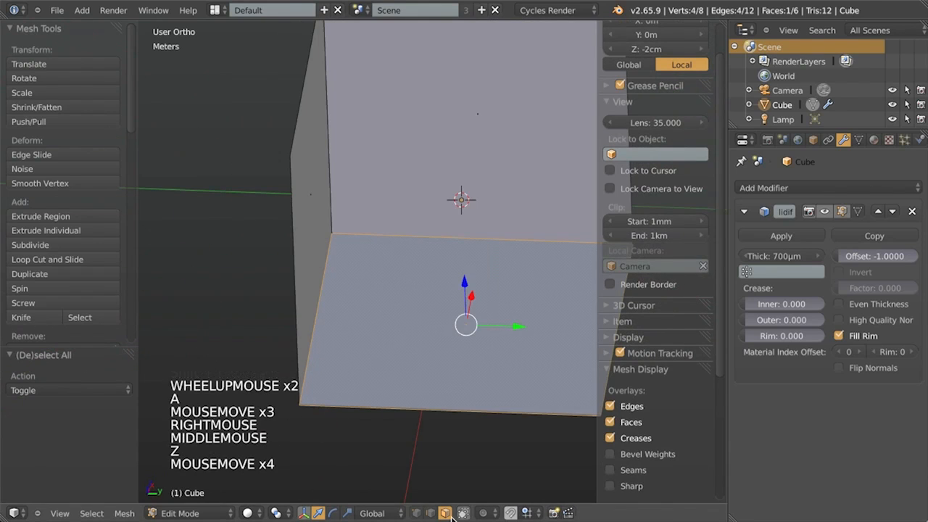
shift+middle_drag(417, 507, 420, 327)
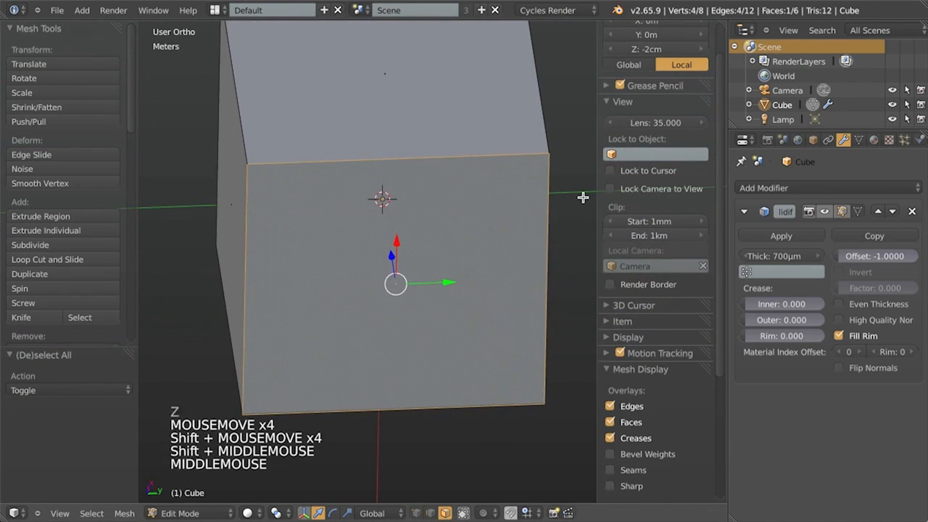
key(i)
key(i)
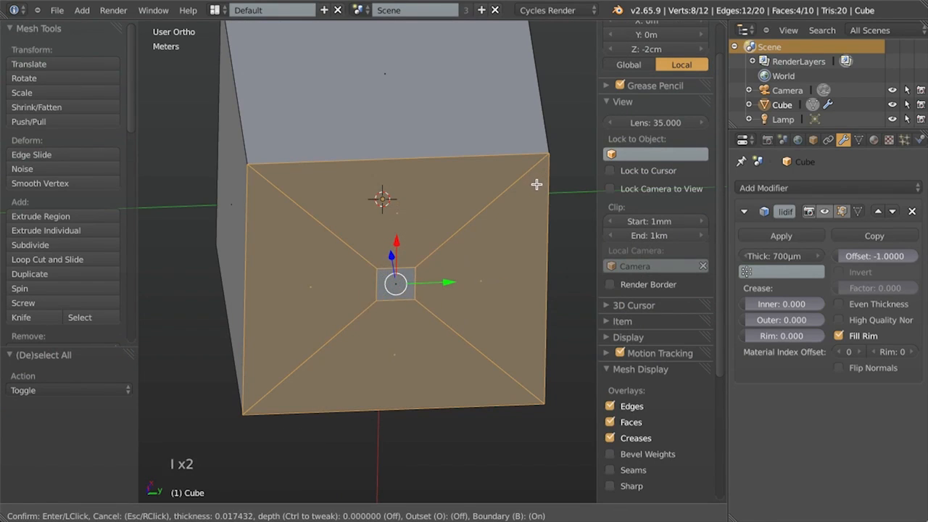
click(540, 181)
Select only the small inset square and show it in wireframe from the bottom against the millimetre grid
middle_drag(466, 251, 420, 257)
key(a)
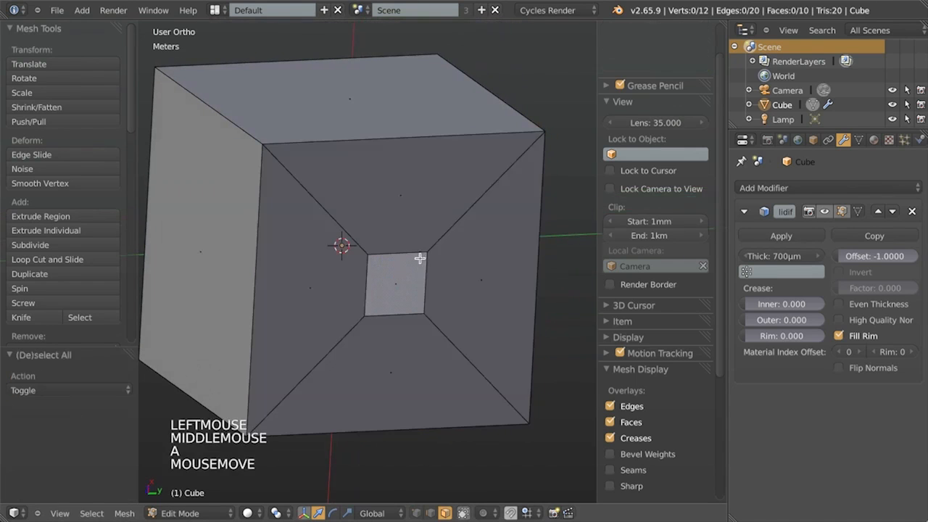
right_click(425, 258)
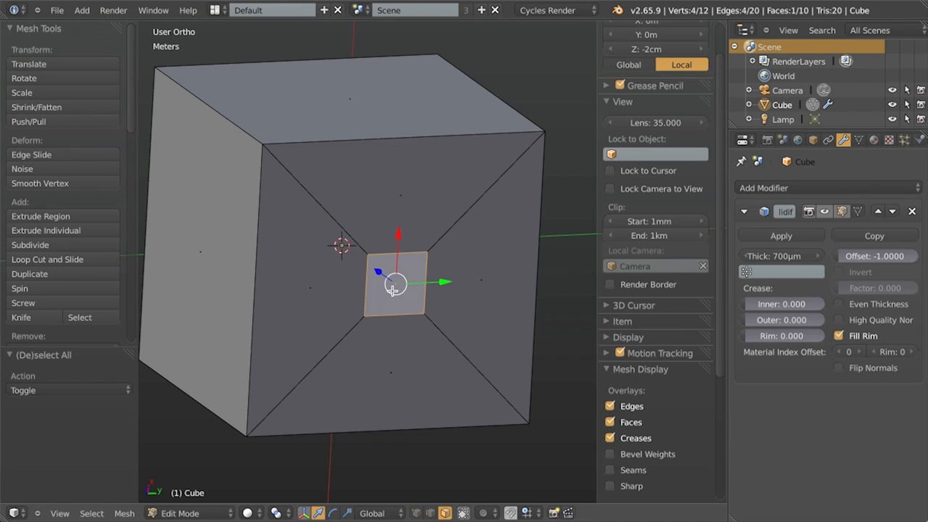
key(KP_7)
key(z)
shift+middle_drag(404, 280, 425, 301)
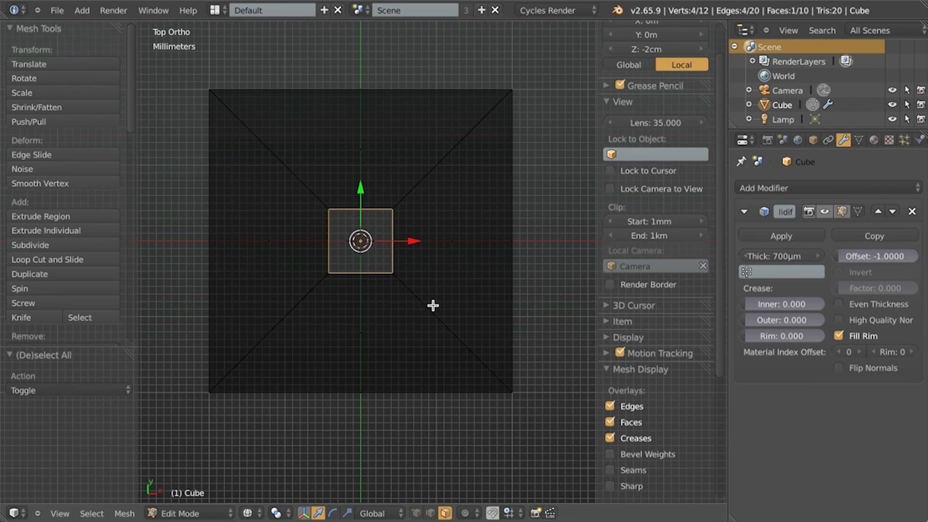
scroll(433, 304, up, 3)
key(z)
shift+middle_drag(440, 295, 442, 298)
key(KP_7)
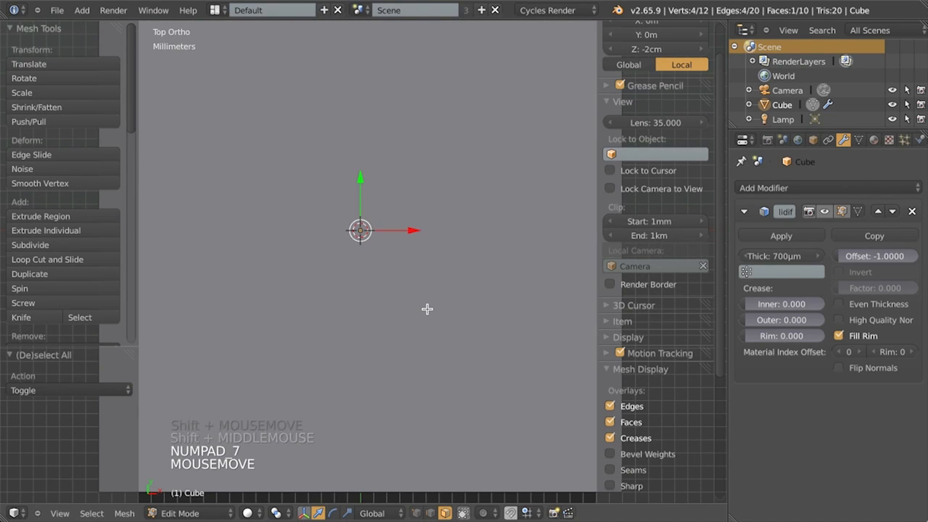
key(ctrl+KP_7)
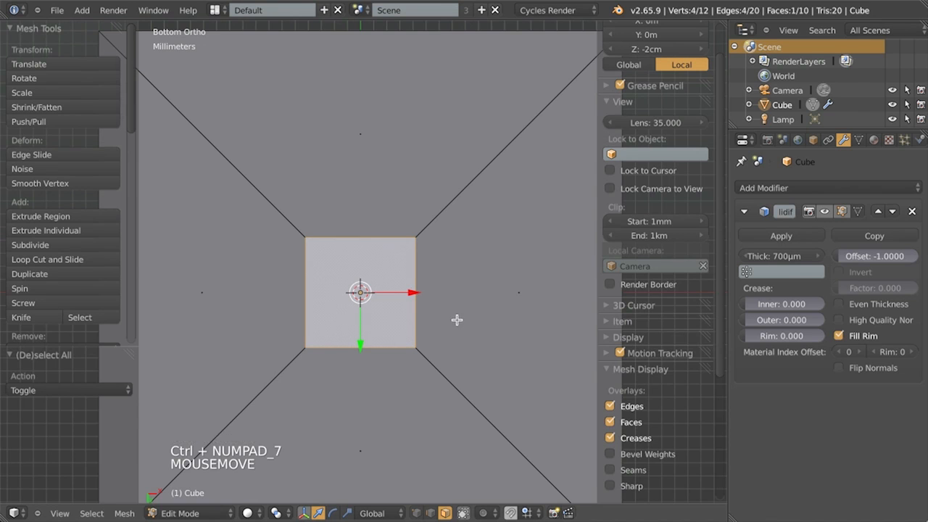
key(z)
scroll(449, 298, up, 3)
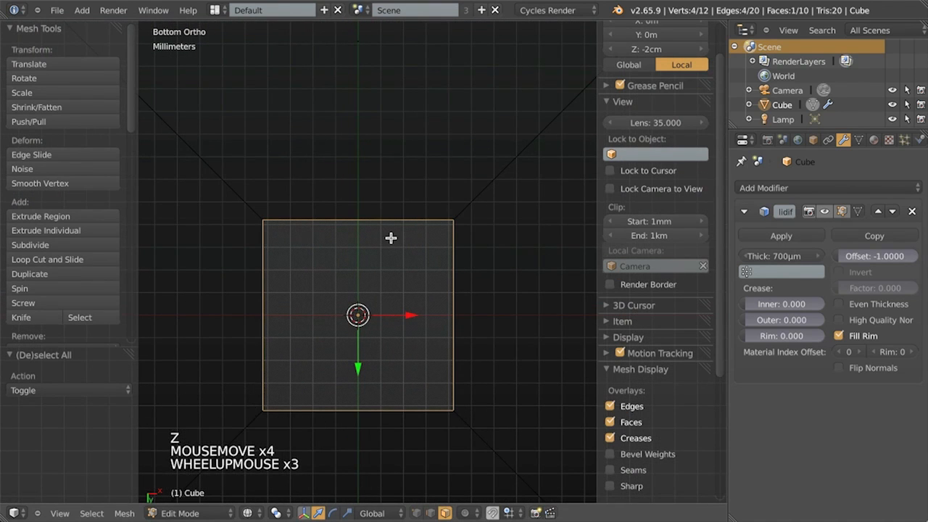
scroll(388, 231, down, 9)
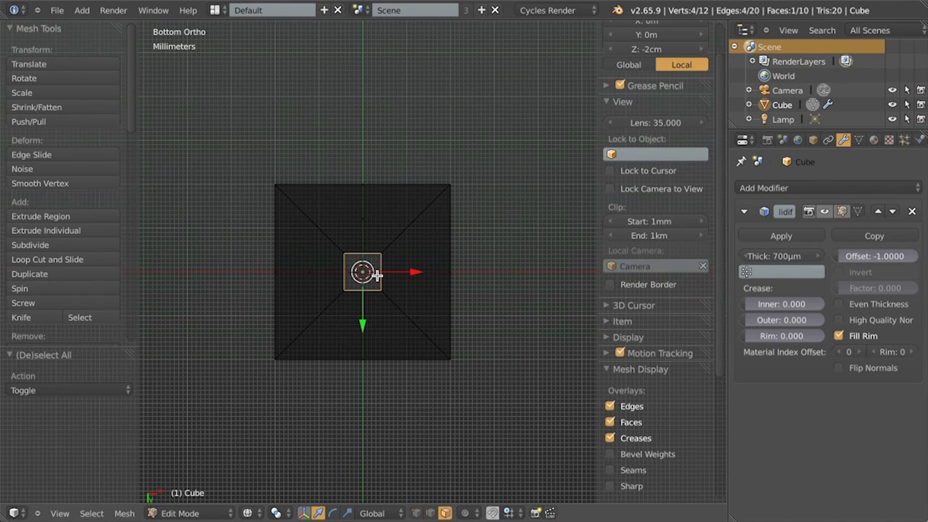
scroll(374, 273, up, 7)
scroll(462, 276, up, 2)
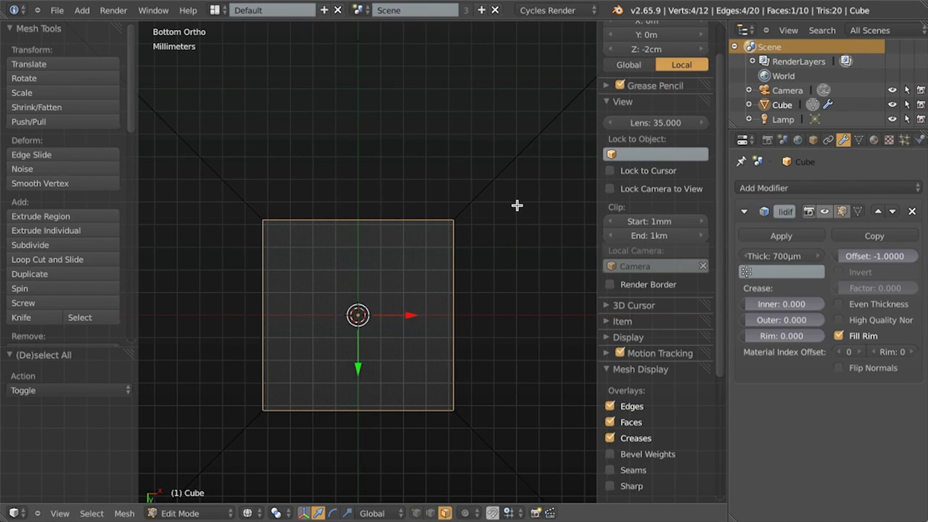
Scale the inset square down by a factor of about 0.475 and snap the selection to the grid
key(s)
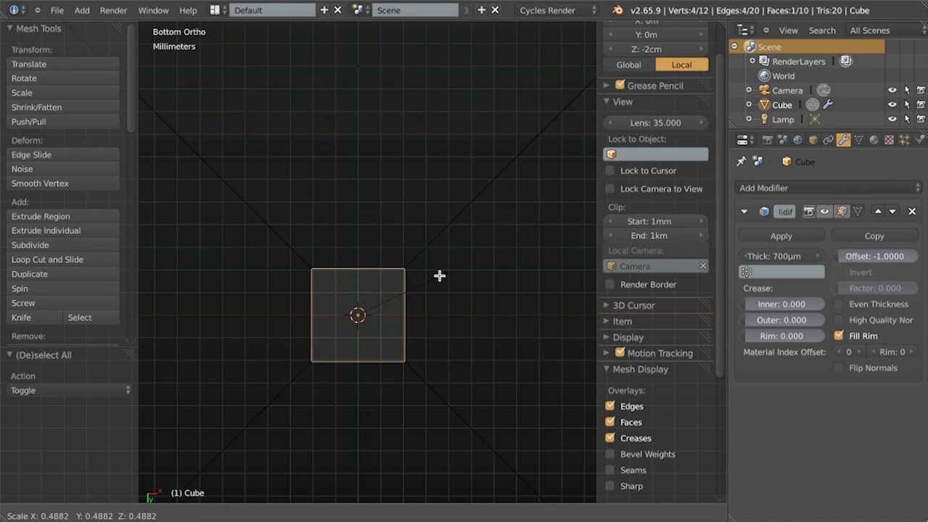
click(441, 277)
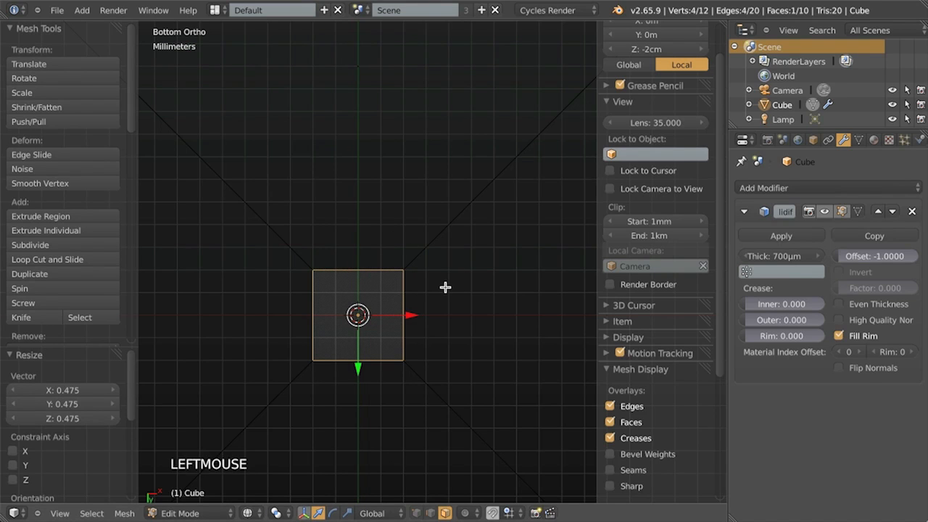
key(shift+s)
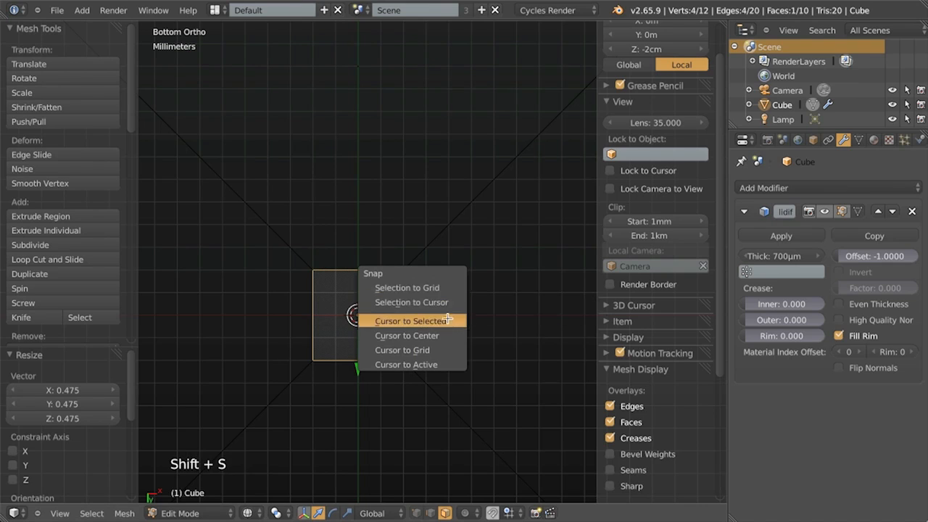
key(shift+s)
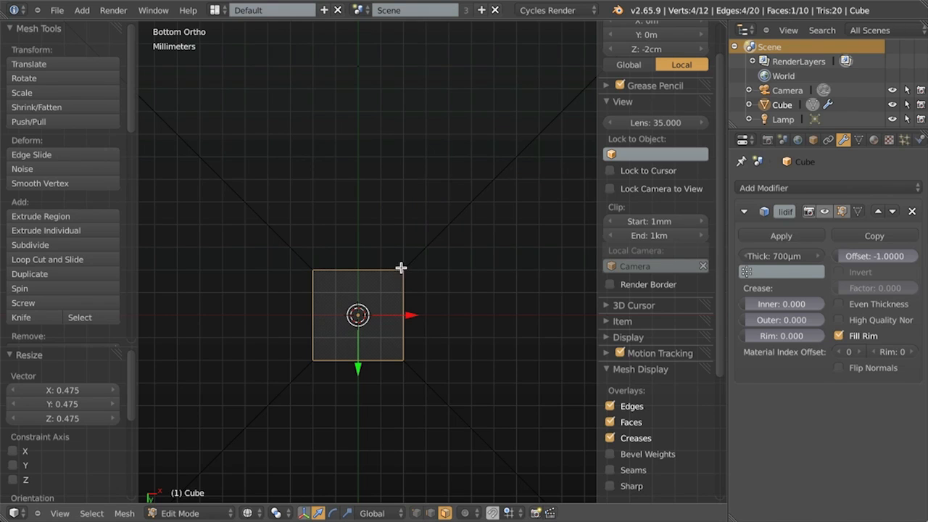
key(shift+s)
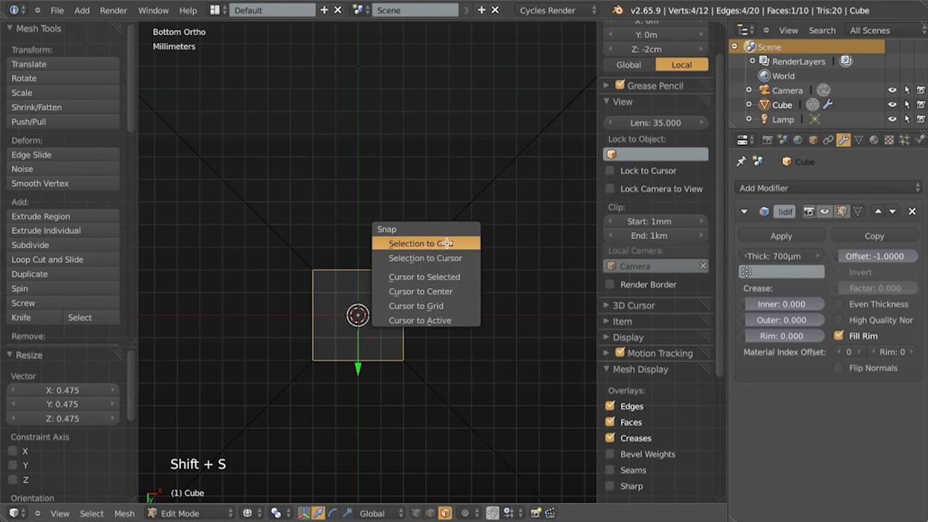
click(445, 243)
Scale the inset square up by a factor of about 1.219 and snap it to the grid again
scroll(425, 282, up, 7)
scroll(518, 317, down, 3)
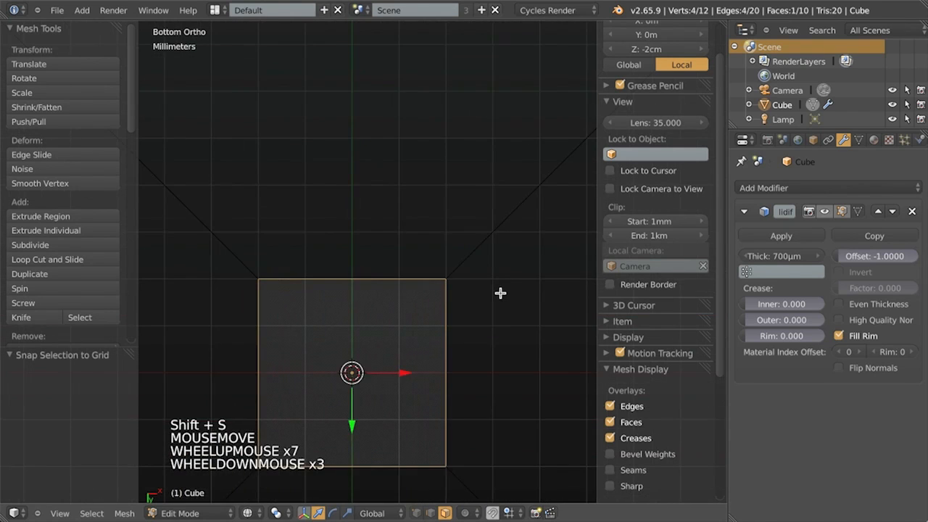
key(s)
click(528, 268)
key(shift+s)
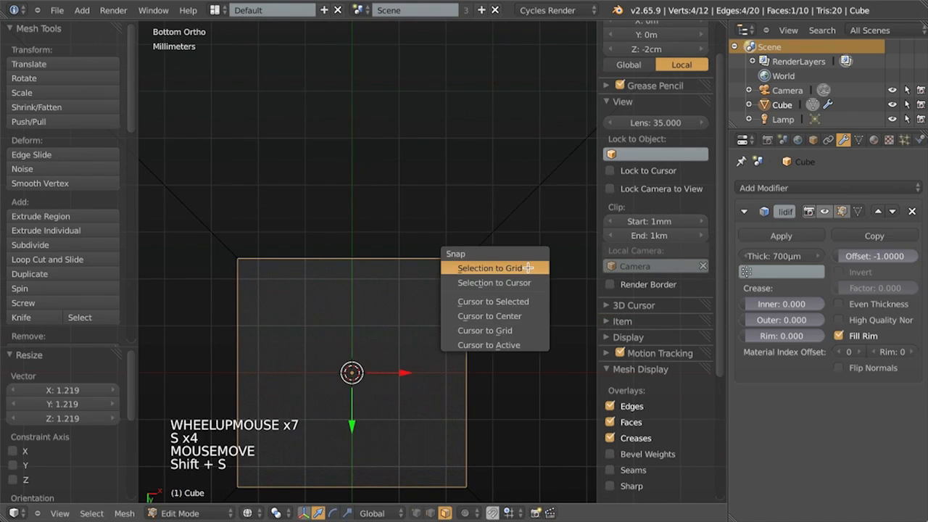
click(528, 267)
Return to solid shading and delete the small square face at the centre of the cube's bottom
scroll(416, 326, down, 4)
key(z)
middle_drag(416, 325, 488, 326)
scroll(474, 271, down, 8)
middle_drag(475, 271, 466, 289)
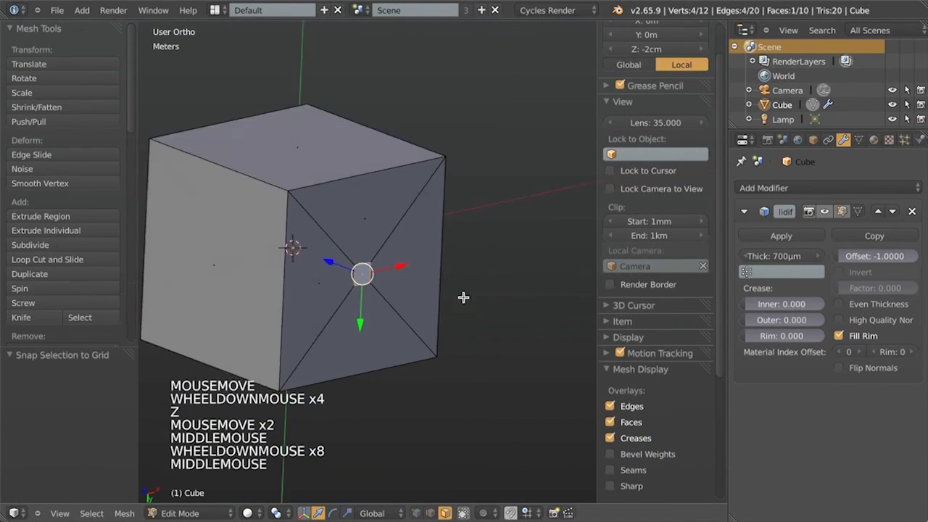
scroll(464, 238, up, 4)
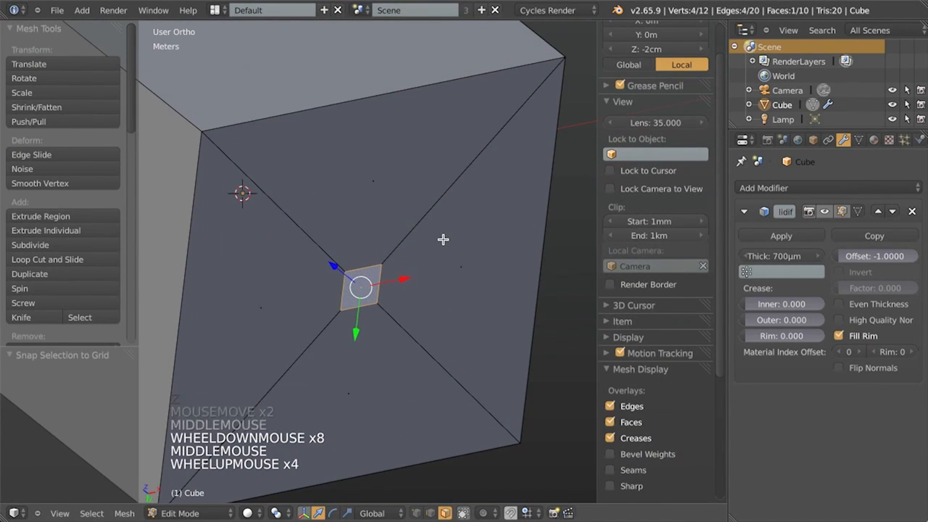
key(x)
click(446, 270)
Return to Object Mode and examine the opening in the cube's solidified bottom in wireframe
key(Tab)
scroll(462, 220, down, 3)
key(z)
middle_drag(462, 221, 375, 254)
scroll(375, 254, up, 3)
scroll(372, 211, down, 1)
scroll(372, 211, down, 2)
shift+middle_drag(372, 210, 374, 327)
scroll(405, 307, down, 4)
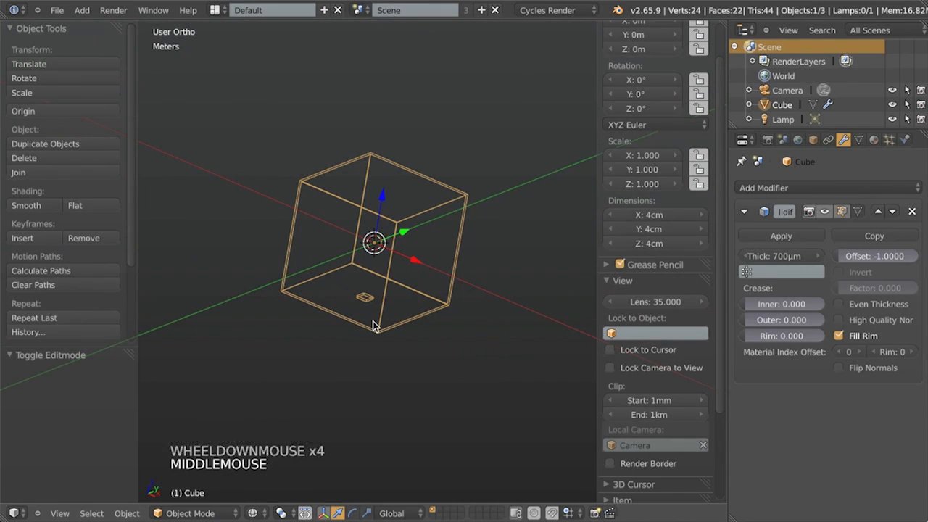
Finish inspecting the hollow cube in wireframe and delete it from the scene
middle_drag(480, 224, 465, 222)
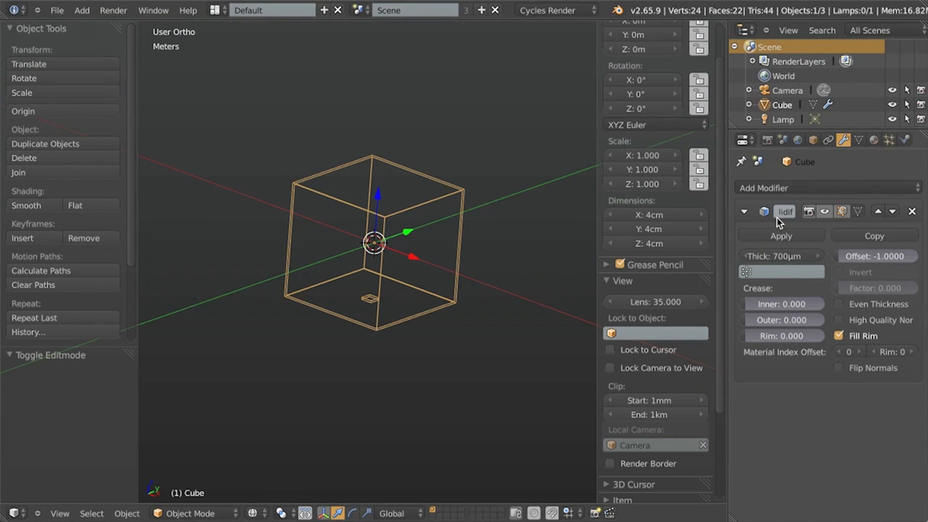
scroll(510, 283, up, 2)
middle_drag(508, 290, 470, 304)
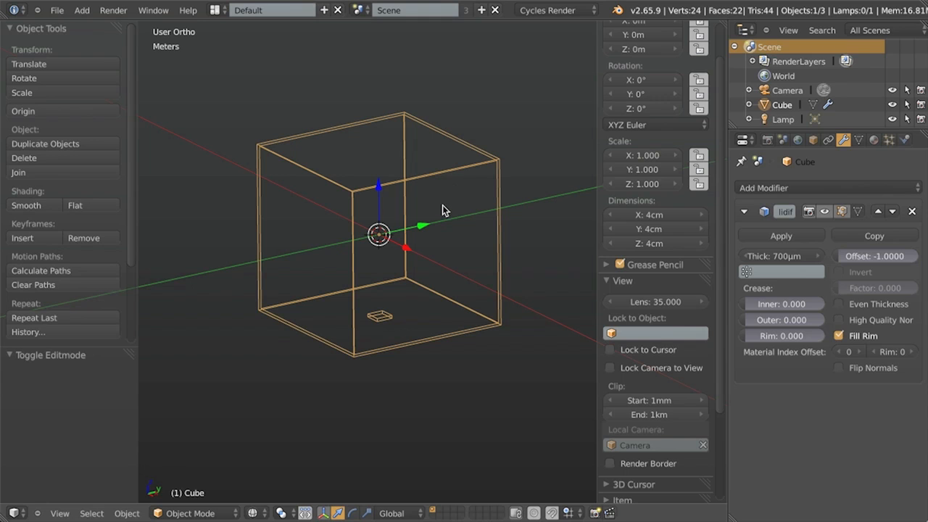
key(x)
click(412, 204)
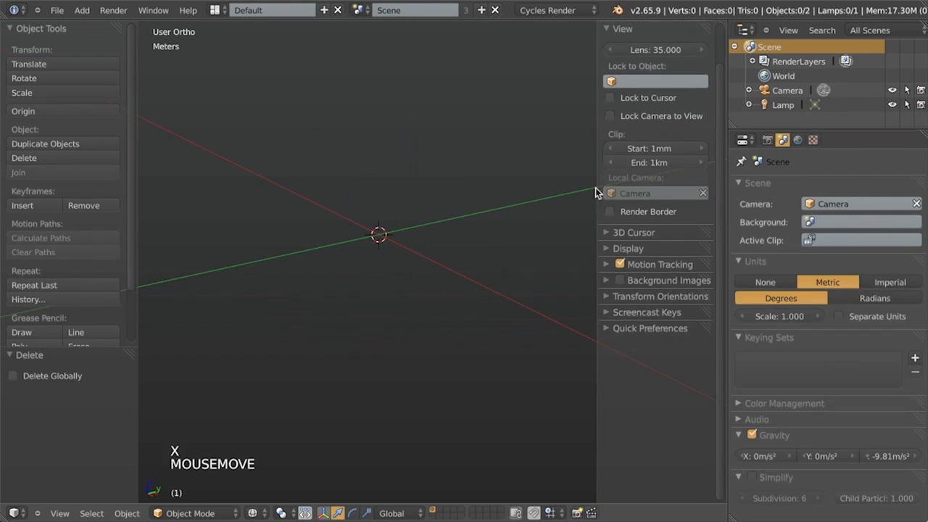
Add a Monkey mesh at the scene origin and switch the viewport to solid shading
key(shift+a)
mouse_move(371, 254)
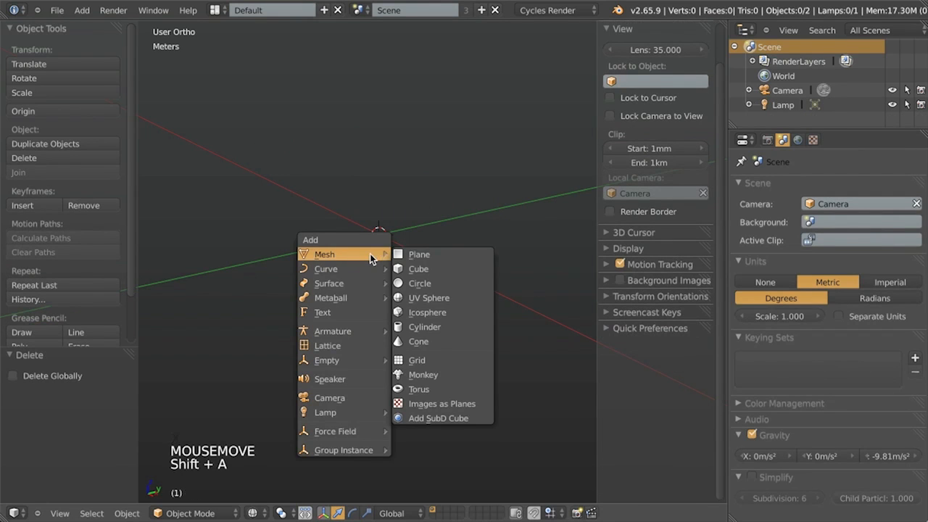
click(439, 376)
scroll(440, 363, down, 4)
key(z)
scroll(440, 350, down, 6)
scroll(439, 350, down, 16)
middle_drag(388, 358, 497, 310)
middle_drag(371, 316, 412, 342)
middle_drag(460, 298, 436, 306)
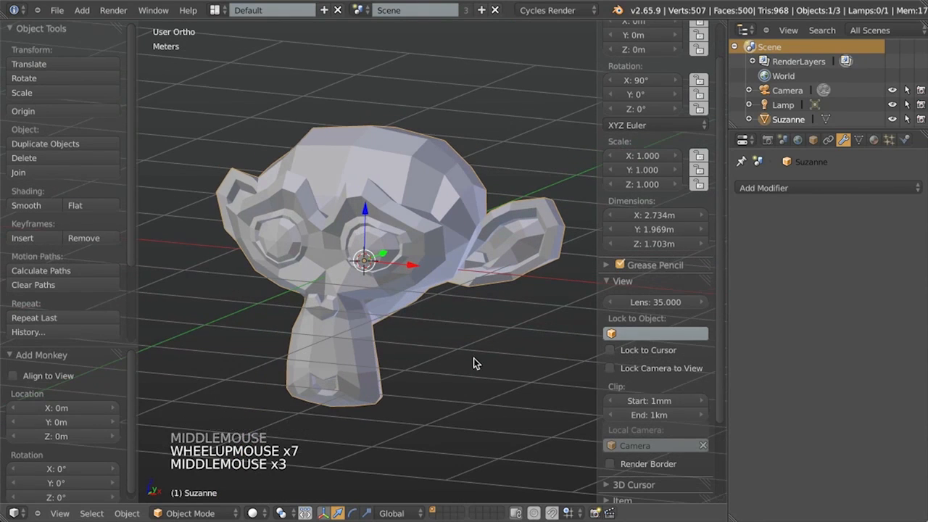
Scale the monkey down uniformly in several passes until it is about 13.72 cm wide
key(s)
key(s)
key(s)
key(s)
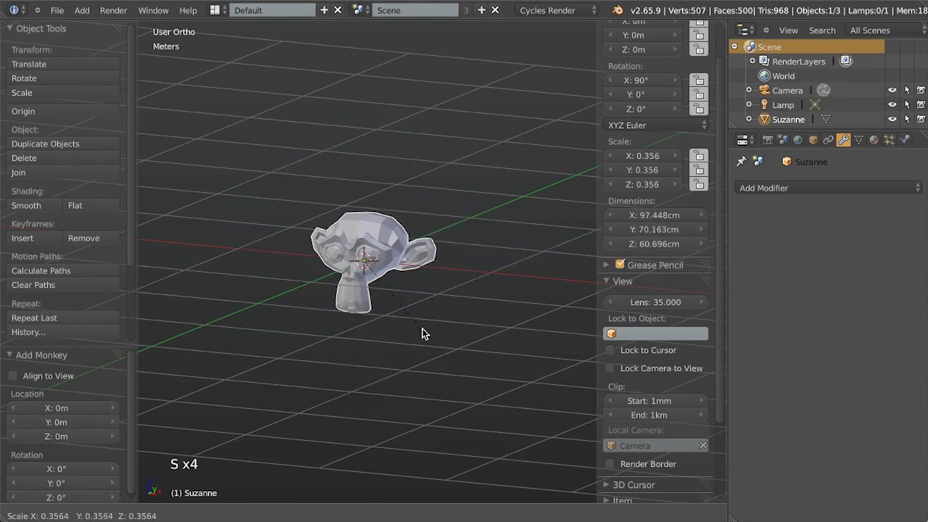
click(421, 328)
key(s)
click(423, 320)
scroll(476, 417, up, 5)
key(s)
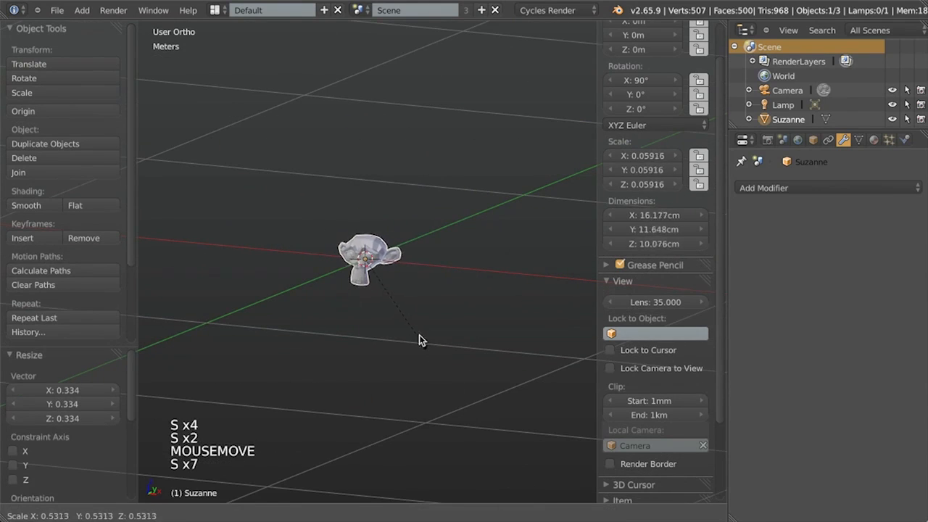
click(417, 331)
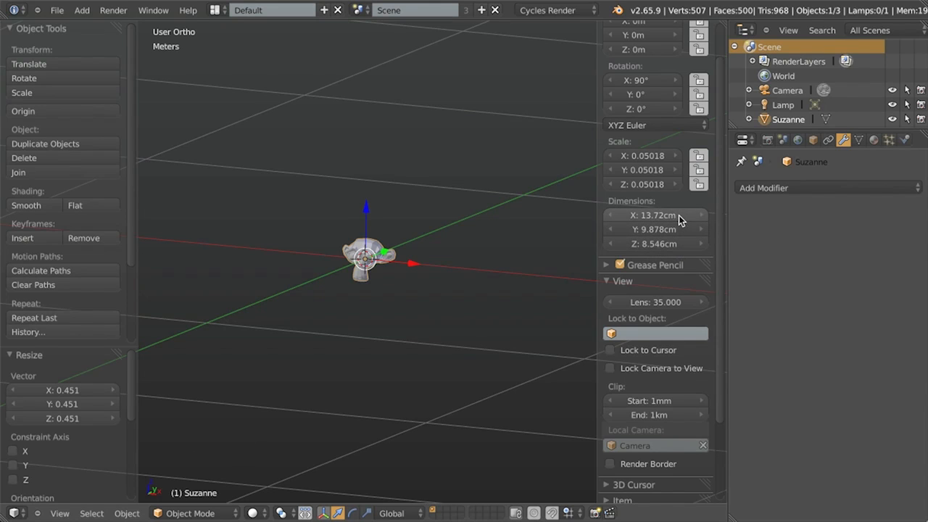
Scale the monkey down further until its X dimension is about 3.998 cm
scroll(410, 316, up, 6)
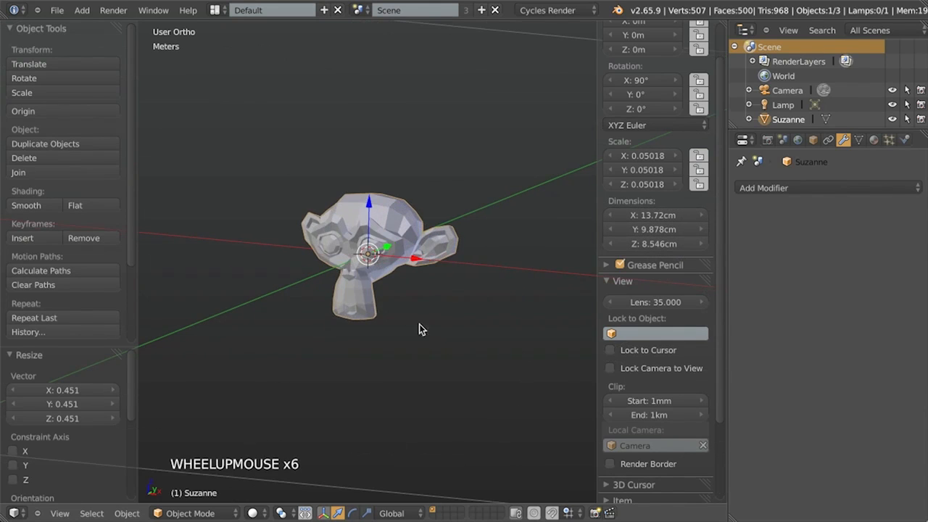
key(s)
click(473, 457)
key(s)
key(s)
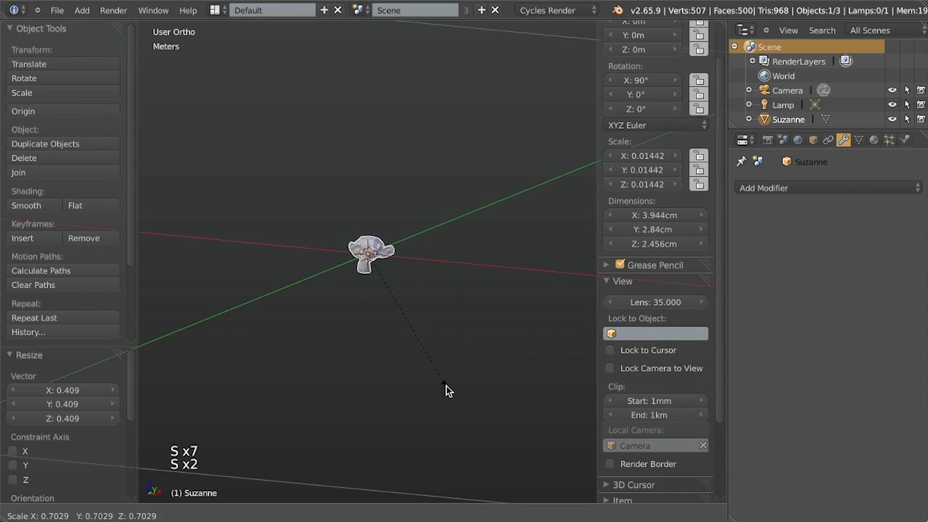
click(449, 390)
scroll(449, 396, up, 5)
scroll(493, 355, up, 4)
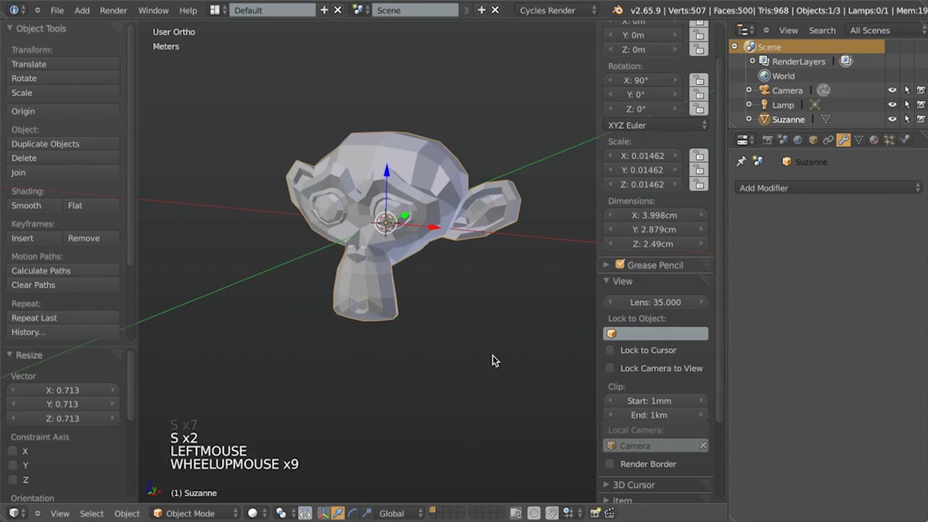
Fine-tune the monkey's uniform scale until its X dimension is exactly 4 cm
key(s)
shift+click(498, 358)
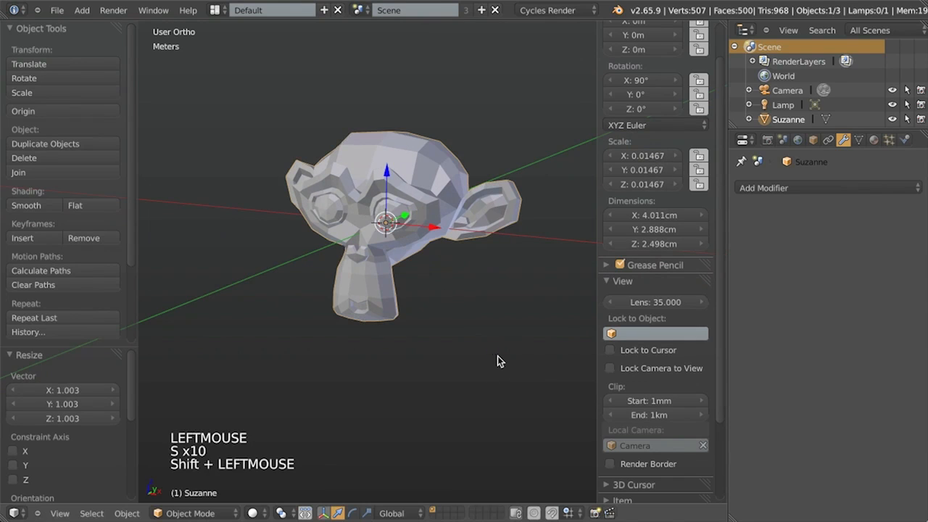
key(s)
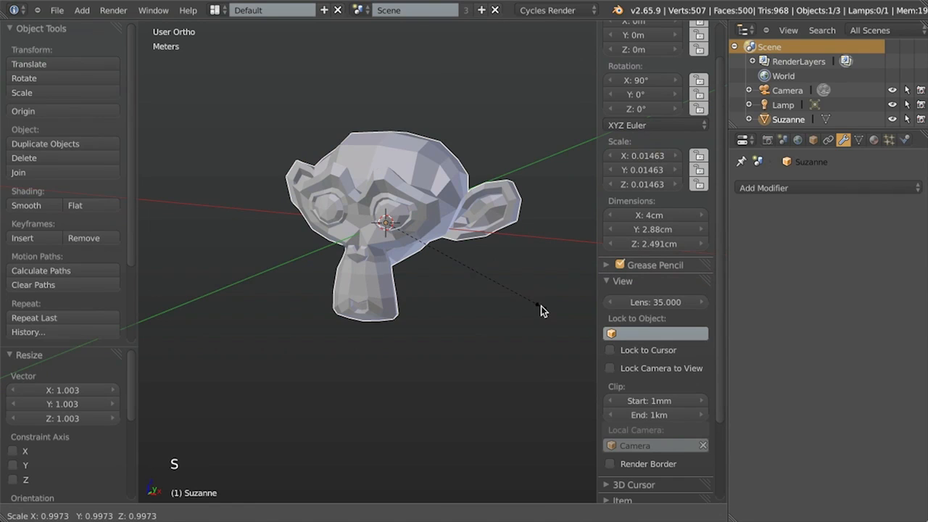
shift+click(542, 311)
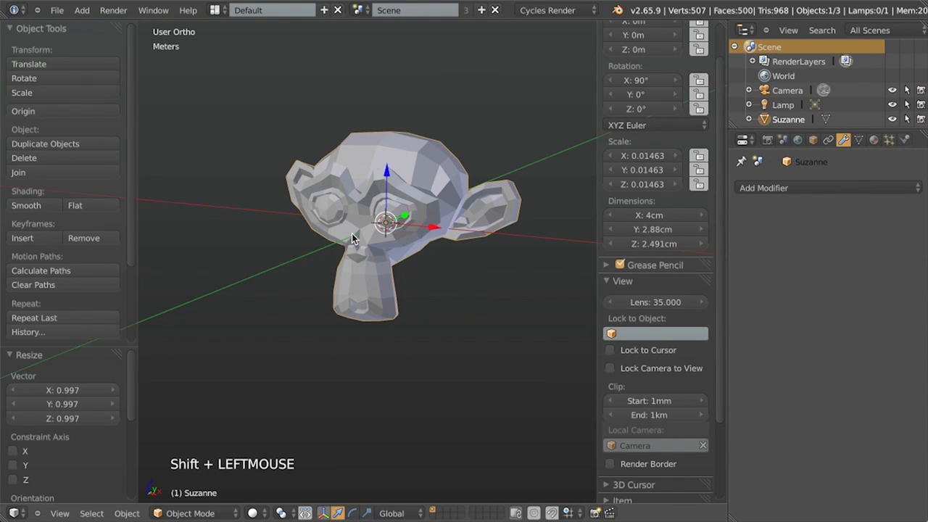
Mark the monkey's width with a straight grease pencil line from ear to ear and erase it
scroll(352, 234, down, 3)
middle_drag(352, 234, 314, 212)
key(ctrl+d)
mouse_move(314, 212)
ctrl+mouse_down()
mouse_move(471, 232)
mouse_move(452, 231)
ctrl+mouse_up()
key(ctrl+d)
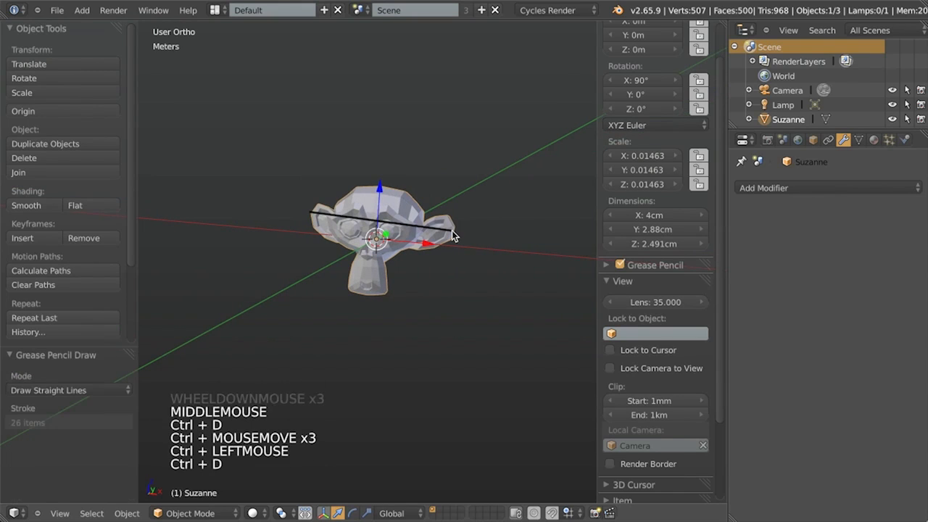
right_drag(451, 231, 312, 215)
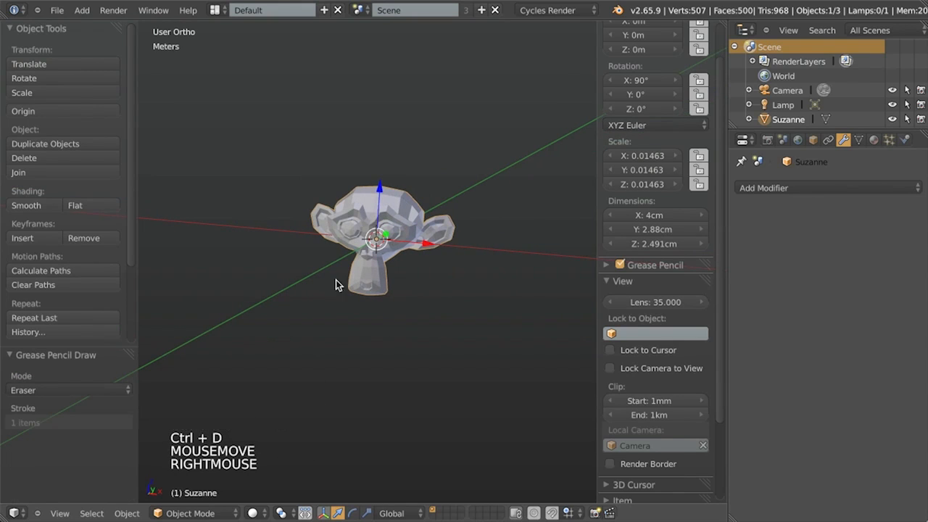
Apply the scale to the 4 cm monkey and show it in front view
key(ctrl+a)
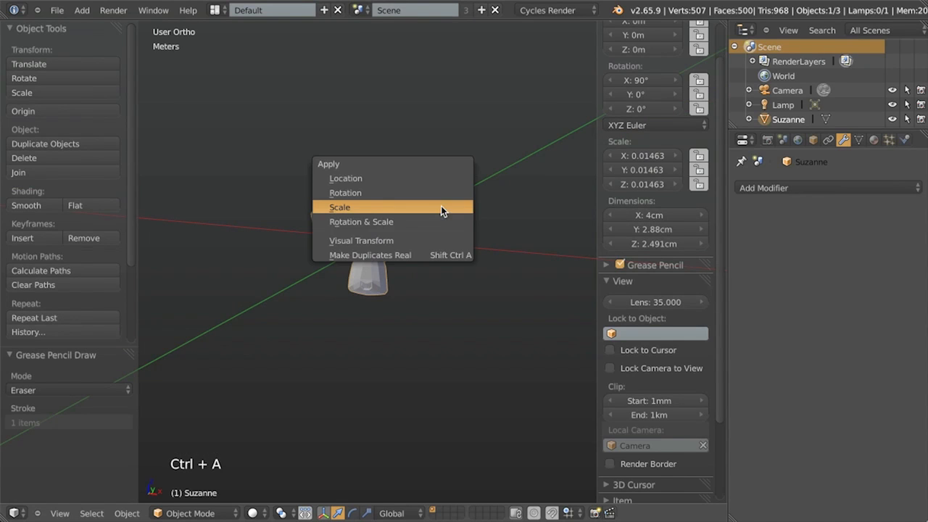
click(410, 206)
key(KP_1)
scroll(438, 269, up, 3)
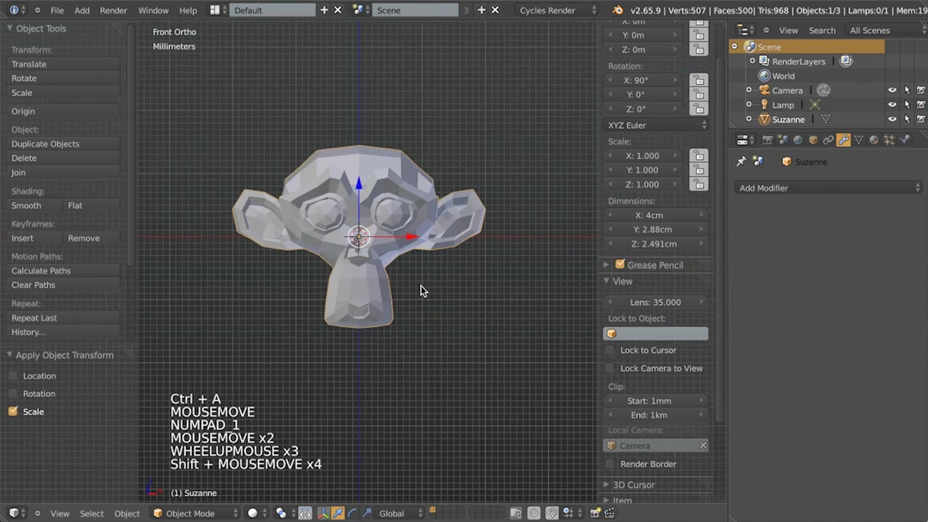
scroll(422, 253, up, 3)
shift+middle_drag(368, 144, 371, 164)
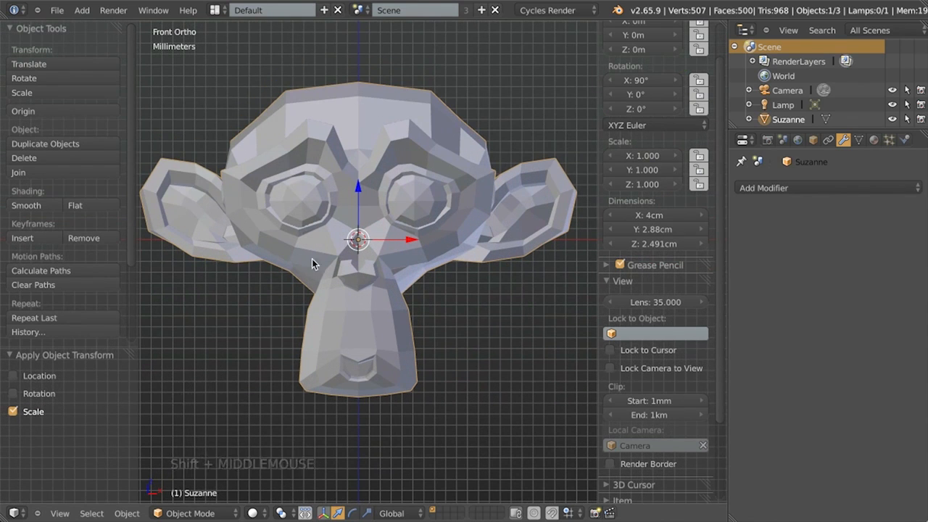
Add a Subdivision Surface modifier to the monkey and set its view subdivisions to 3
middle_drag(306, 259, 359, 277)
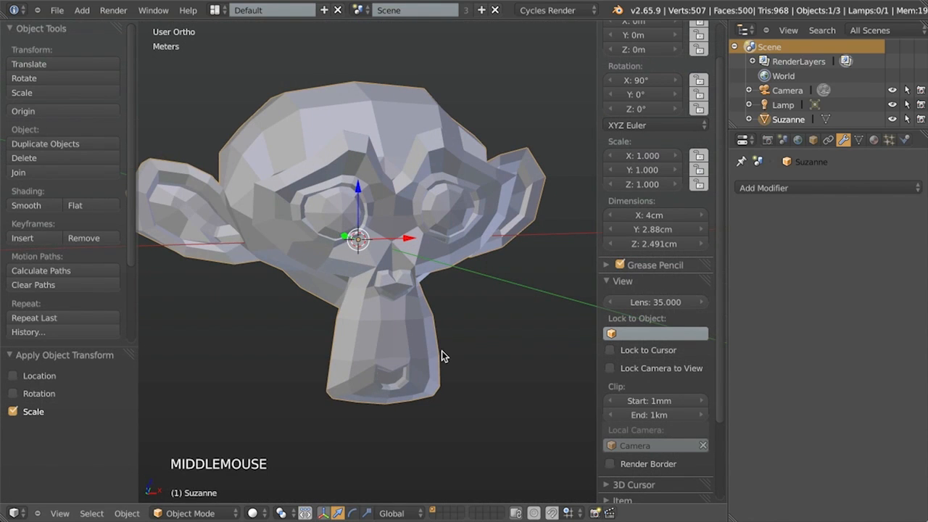
middle_drag(368, 285, 449, 171)
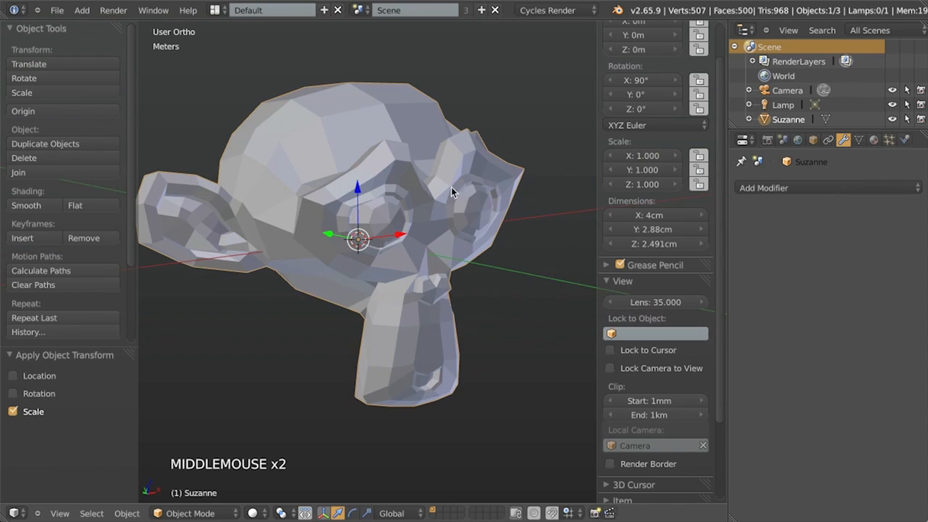
middle_drag(449, 285, 410, 278)
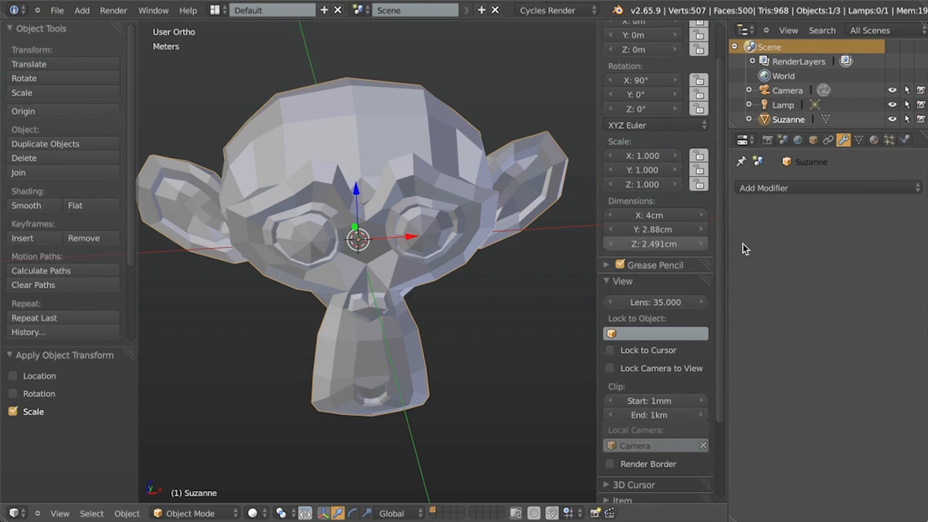
click(845, 188)
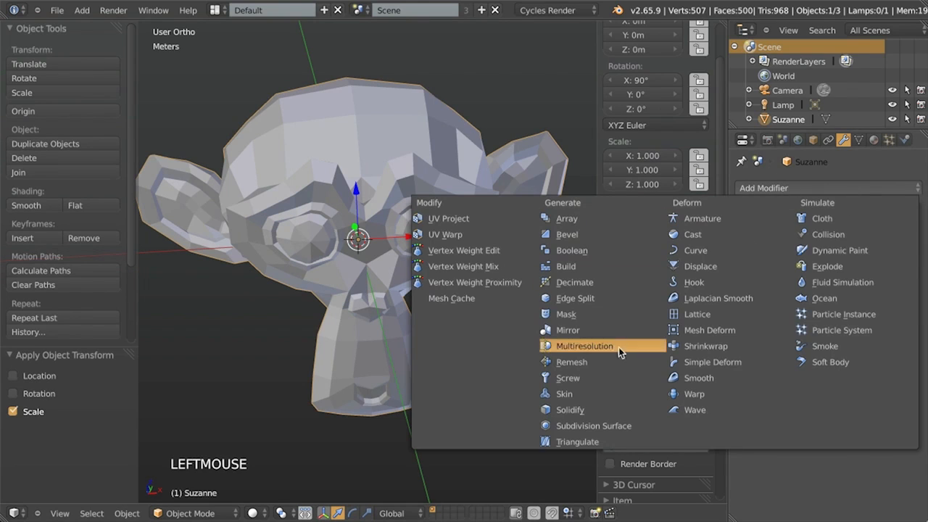
click(607, 425)
scroll(420, 330, down, 2)
middle_drag(420, 330, 508, 312)
click(819, 289)
click(818, 289)
Try smooth shading on the subdivided monkey and return it to flat shading
scroll(420, 240, up, 2)
middle_drag(420, 240, 392, 305)
scroll(436, 302, up, 3)
scroll(473, 243, down, 5)
scroll(417, 267, up, 5)
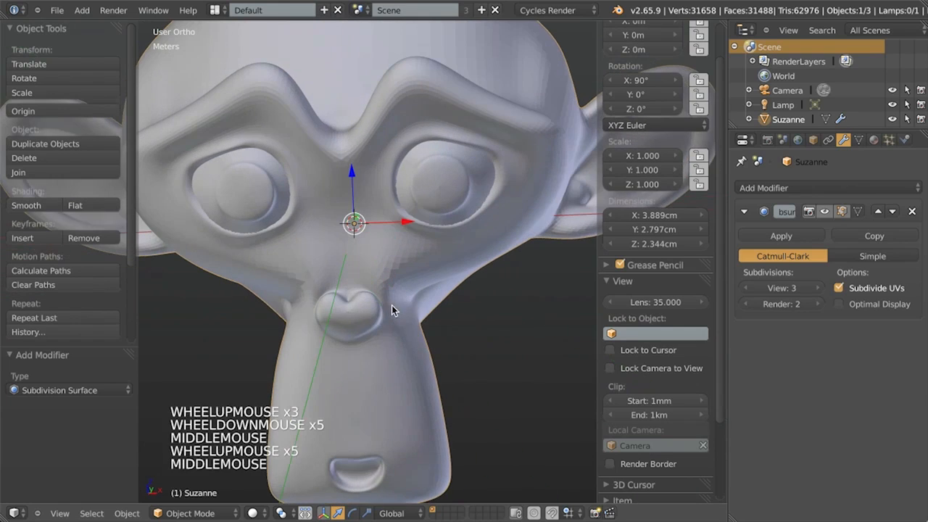
click(43, 208)
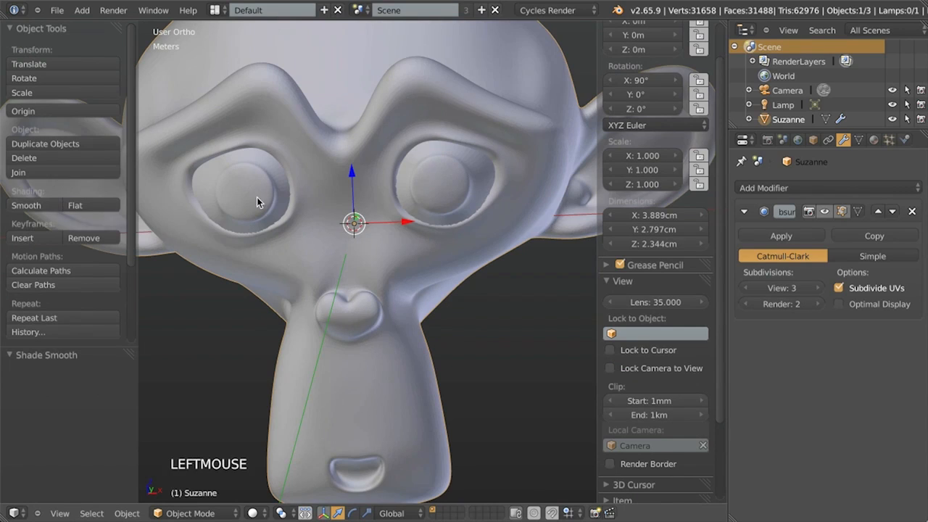
scroll(456, 230, down, 2)
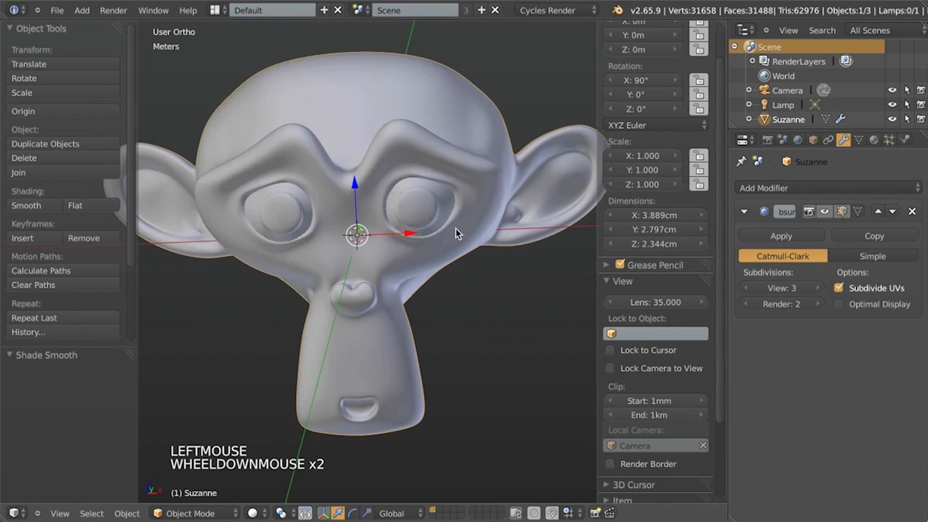
click(77, 207)
Examine the flat-shaded monkey's forehead, face and side for visible facets at different distances
mouse_move(272, 203)
middle_down()
mouse_move(326, 210)
mouse_move(424, 252)
middle_up()
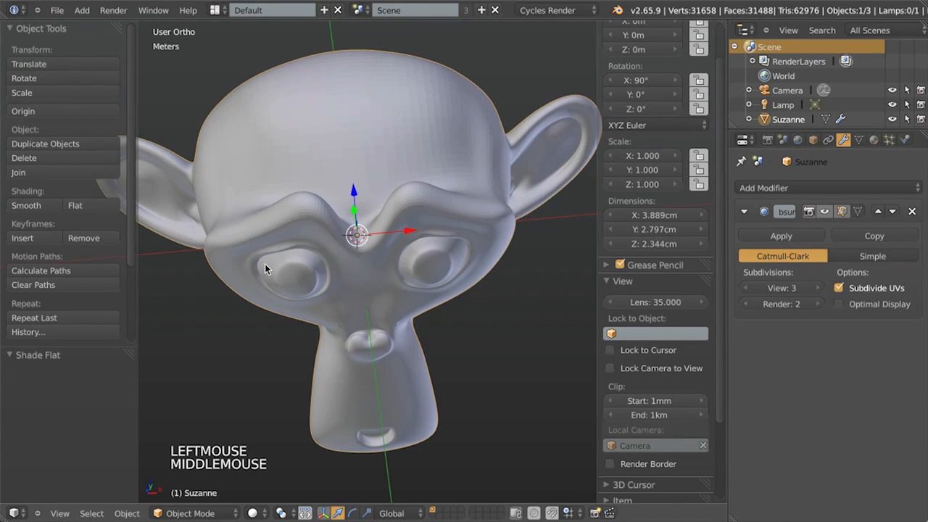
middle_drag(326, 195, 284, 163)
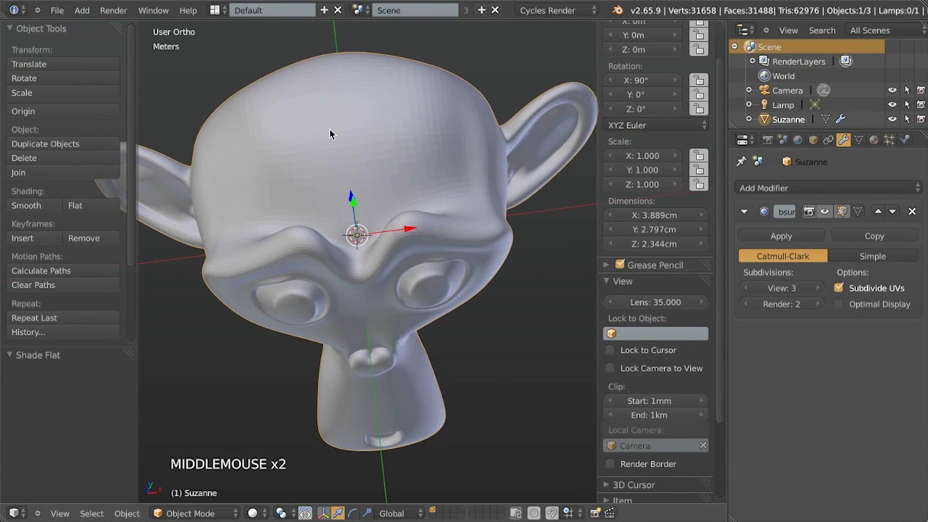
scroll(432, 201, down, 3)
scroll(427, 251, up, 2)
middle_drag(390, 314, 454, 263)
scroll(427, 251, up, 1)
scroll(454, 264, up, 1)
scroll(454, 263, up, 2)
scroll(448, 189, down, 4)
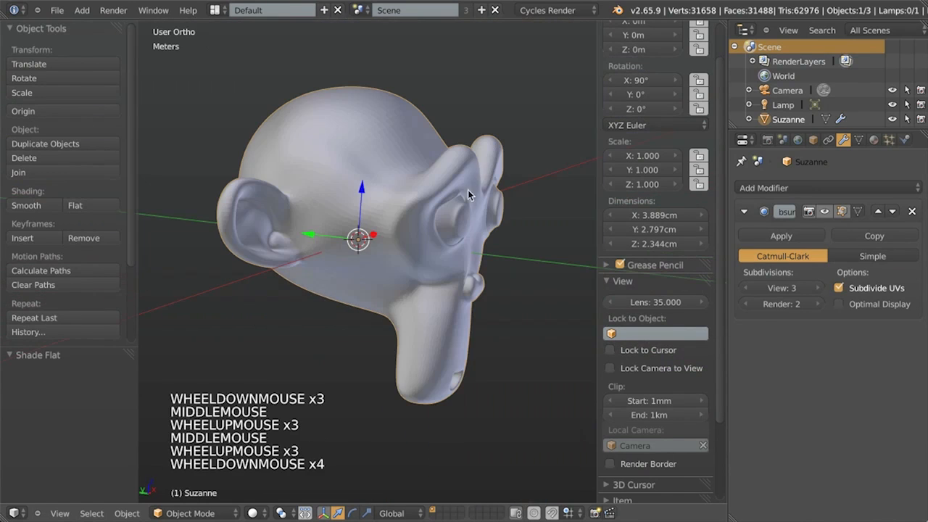
middle_drag(503, 245, 409, 197)
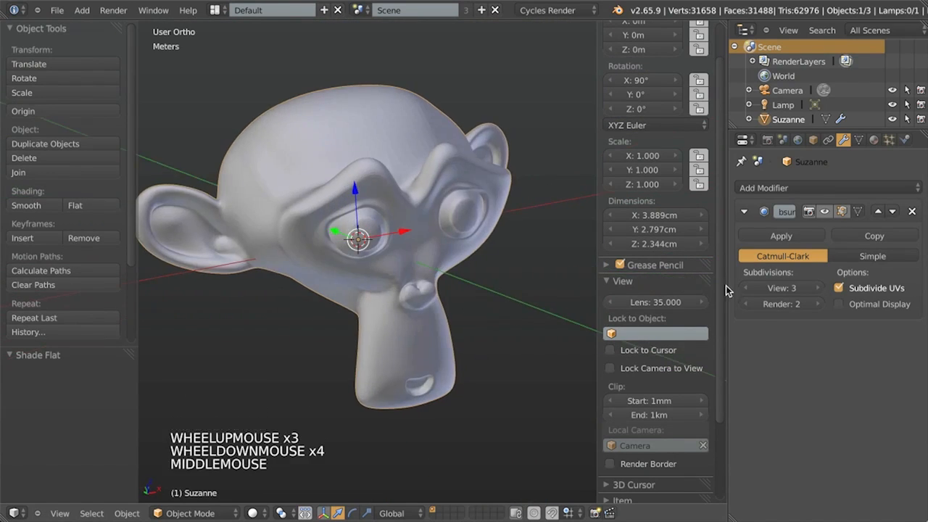
Enter Edit Mode on the monkey in front view with nothing selected, using vertex selection
key(KP_1)
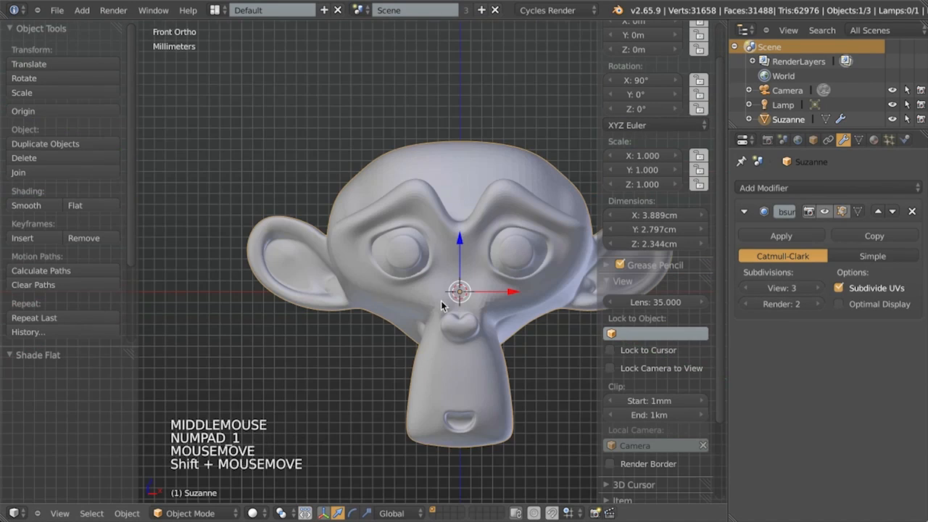
shift+middle_drag(462, 305, 356, 285)
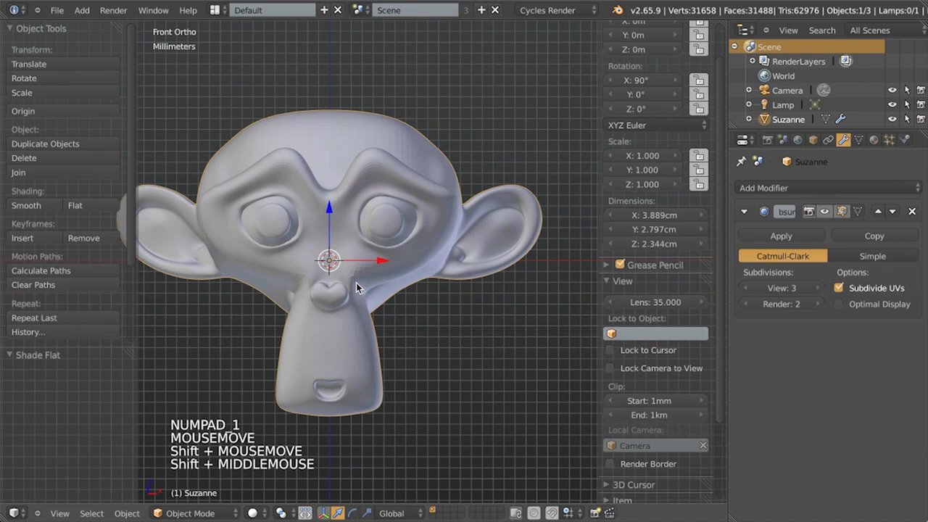
scroll(356, 282, down, 2)
shift+middle_drag(356, 283, 396, 301)
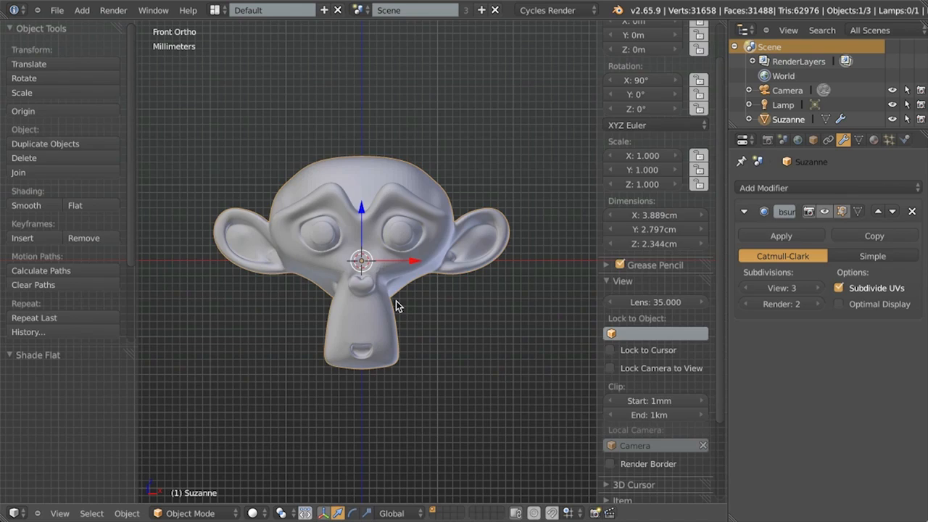
key(Tab)
scroll(396, 301, up, 5)
key(a)
key(ctrl+Tab)
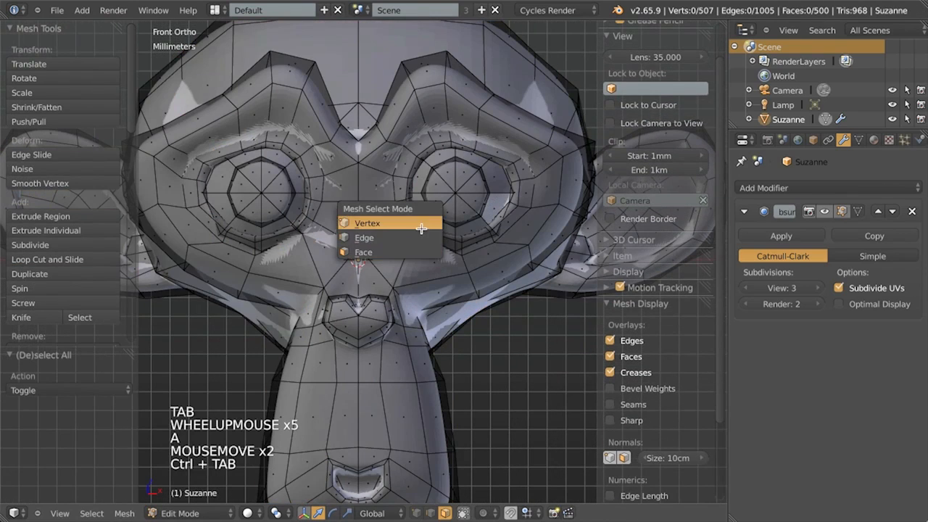
click(420, 223)
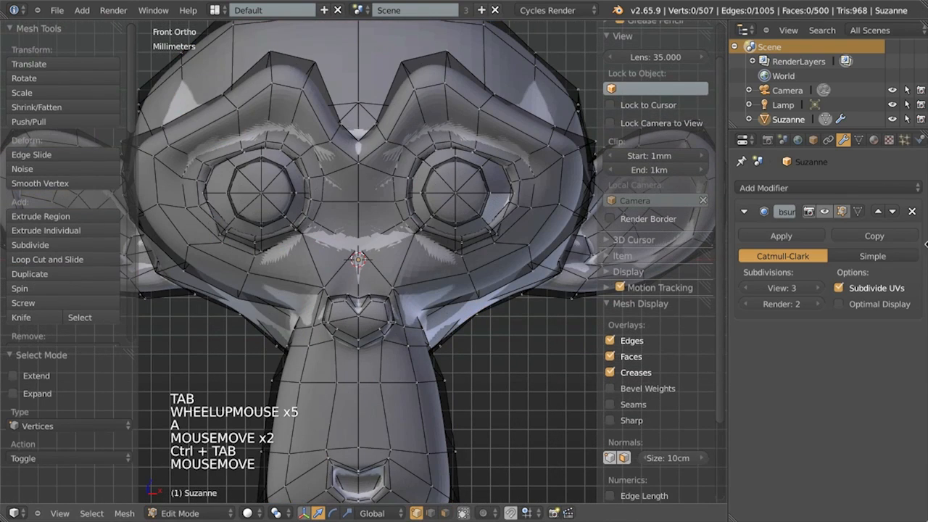
Turn off the Subdivision Surface modifier's display in Edit Mode so the monkey's base mesh is shown
click(841, 211)
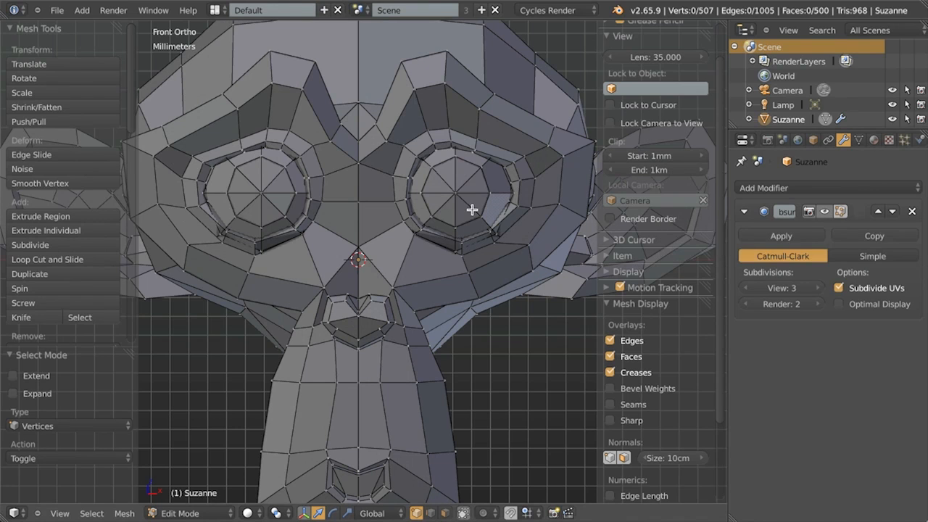
scroll(472, 209, down, 2)
shift+middle_drag(473, 210, 472, 230)
scroll(472, 230, down, 1)
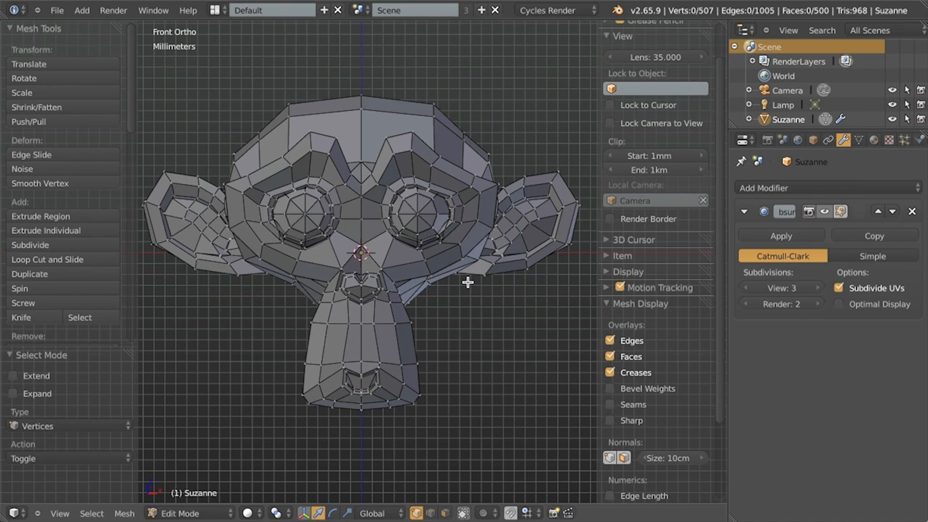
scroll(467, 282, up, 3)
scroll(468, 281, down, 2)
Show the monkey mesh in wireframe, select its non-manifold vertices and examine where the open edges lie
key(z)
key(z)
key(z)
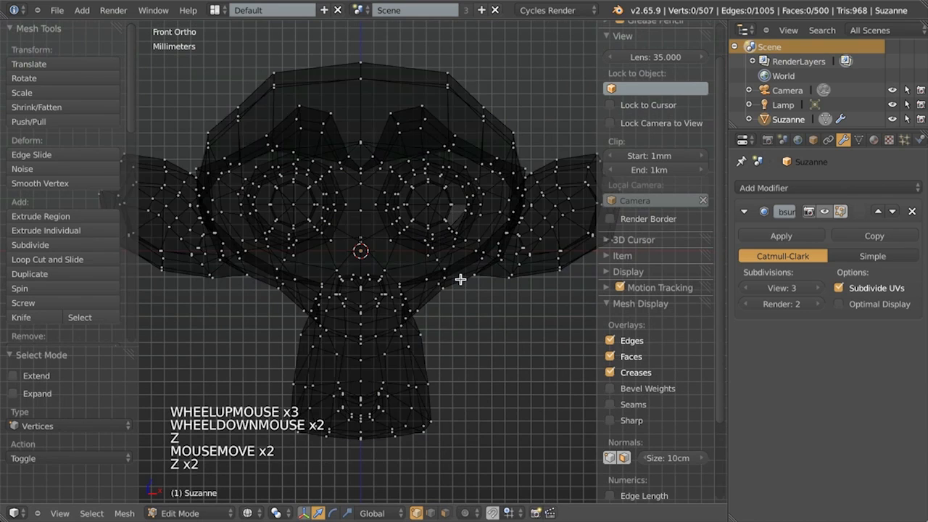
click(92, 513)
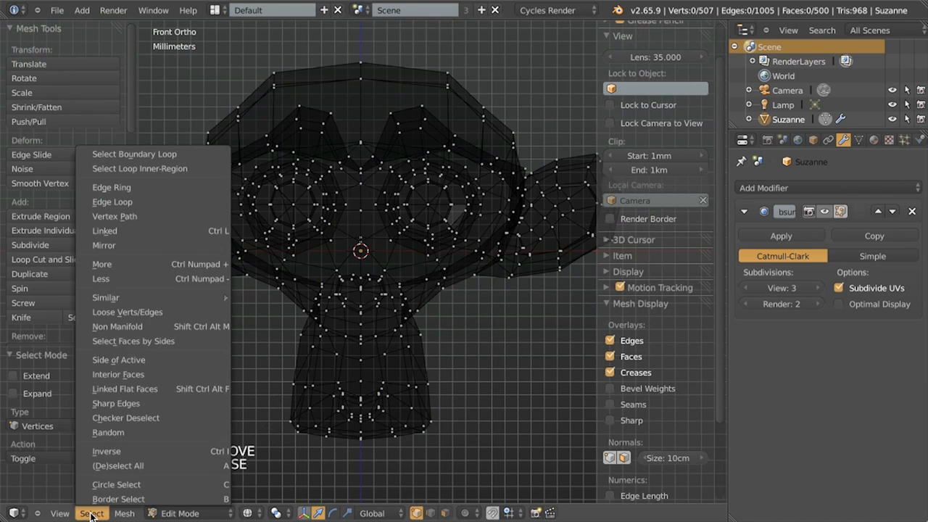
click(215, 326)
mouse_move(466, 273)
middle_down()
mouse_move(354, 300)
mouse_move(305, 298)
mouse_move(457, 262)
middle_up()
scroll(302, 319, down, 3)
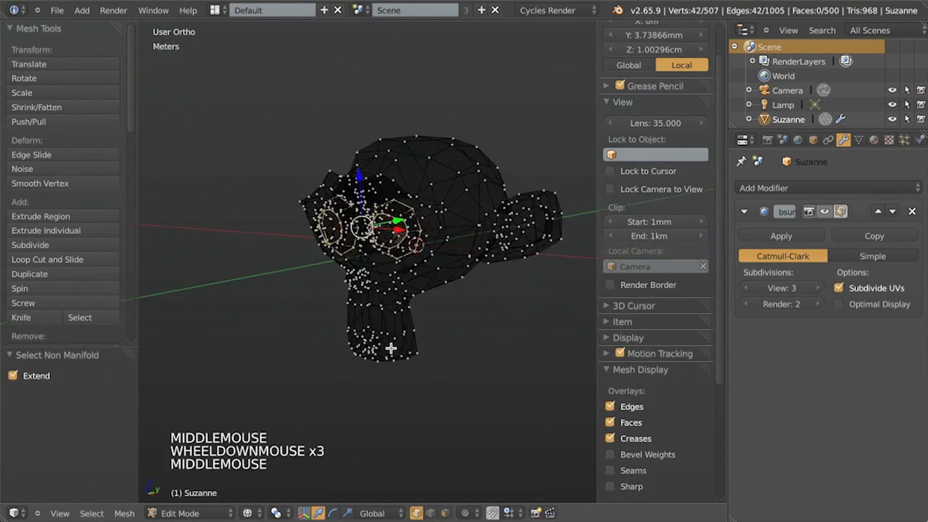
scroll(461, 261, up, 3)
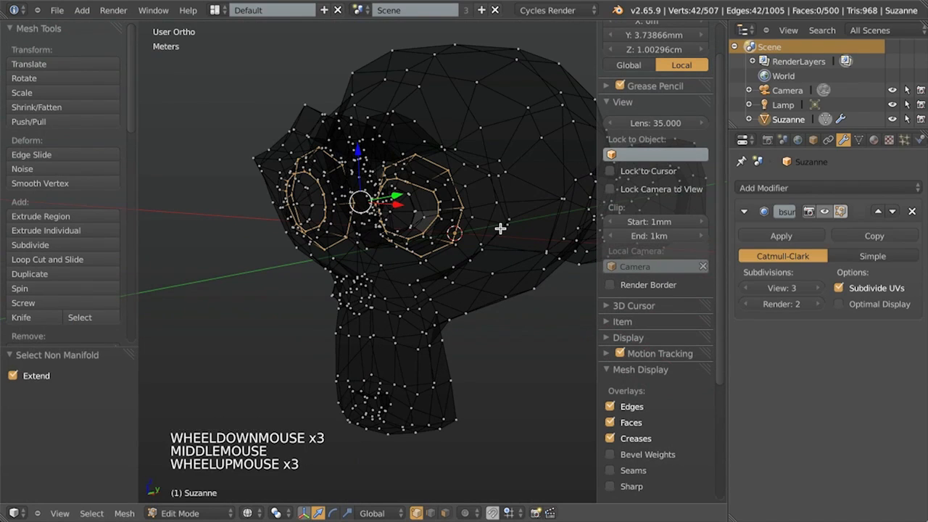
key(ctrl+l)
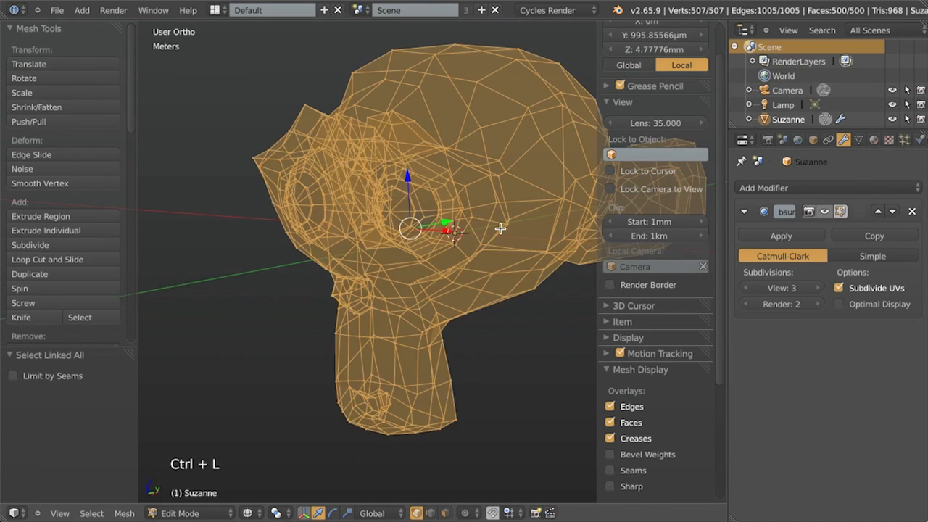
key(ctrl+z)
key(shift+l)
key(ctrl+z)
Select only the linked mesh of one eyeball and hide everything else to view its open back
key(a)
key(l)
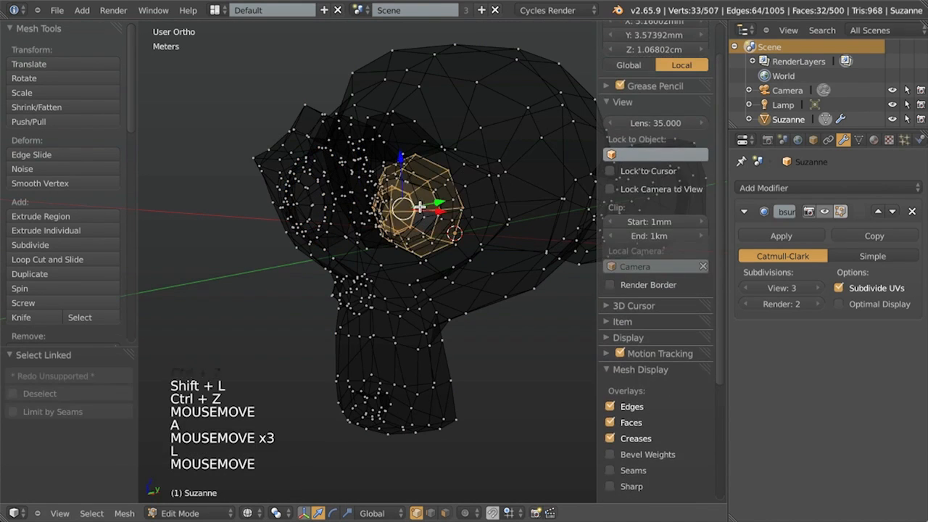
key(z)
shift+middle_drag(427, 232, 409, 245)
scroll(409, 245, up, 3)
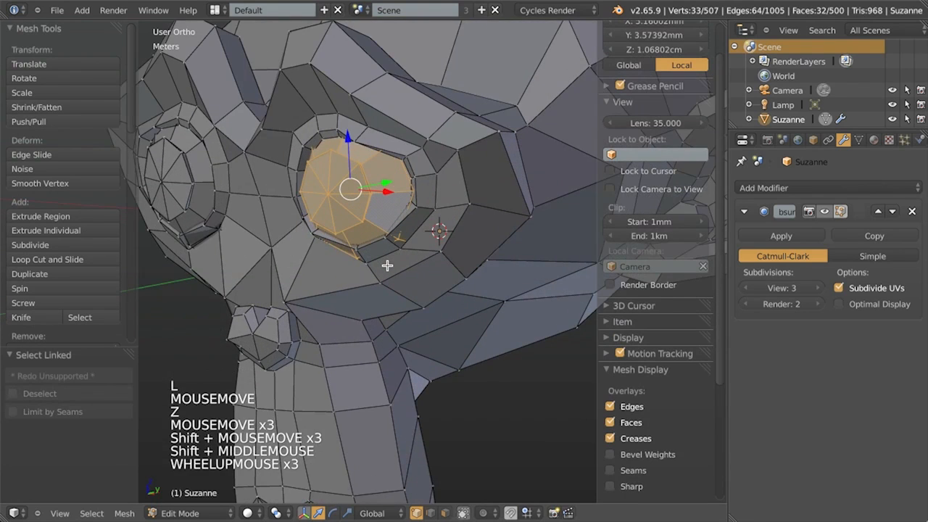
key(shift+h)
middle_drag(479, 241, 332, 286)
Select only the open edge loop around the back rim of the isolated eyeball
key(a)
alt+right_click(367, 102)
middle_drag(480, 250, 456, 308)
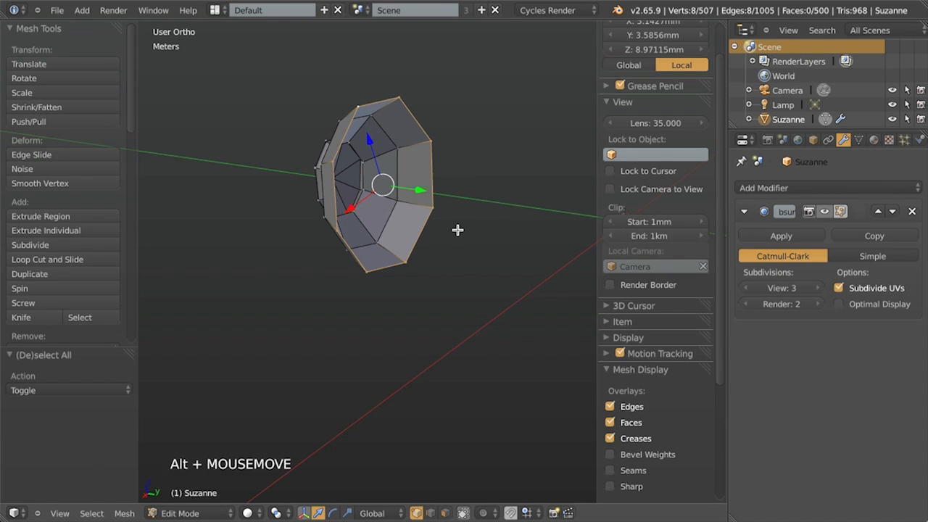
Reveal the hidden mesh, deselect everything and return the monkey to Object Mode in front view
key(alt+h)
key(a)
key(KP_1)
scroll(303, 266, down, 3)
key(Tab)
Add a Solidify modifier to the monkey head and set its thickness to 0.7 mm
shift+middle_drag(367, 250, 495, 210)
click(770, 188)
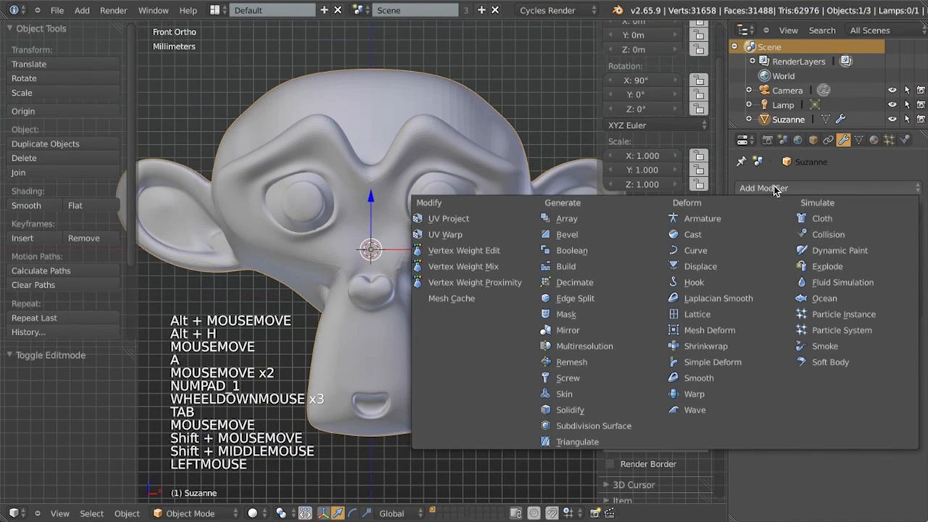
click(586, 407)
middle_drag(504, 226, 329, 262)
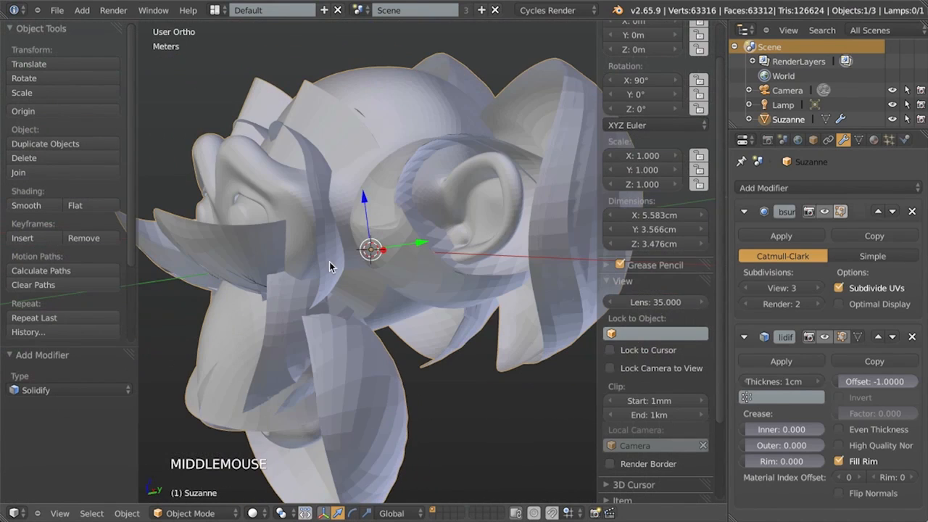
click(764, 385)
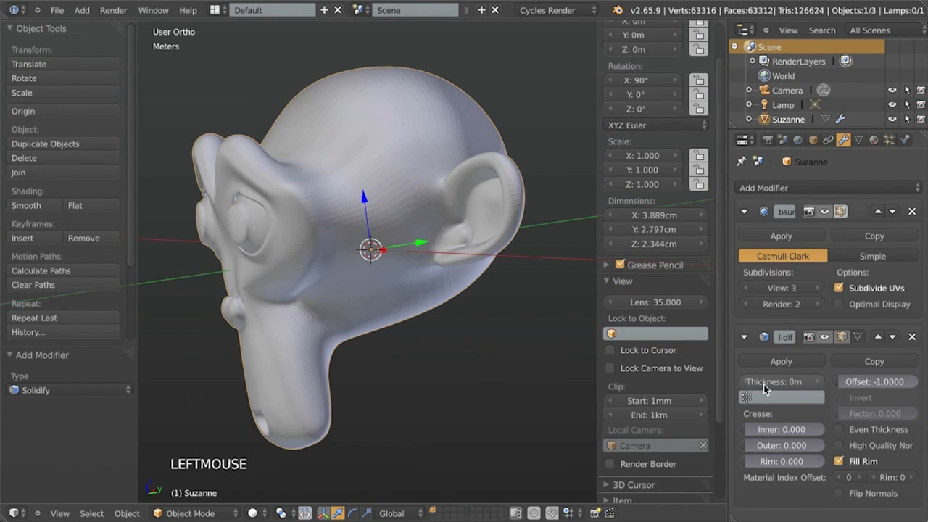
double_click(782, 380)
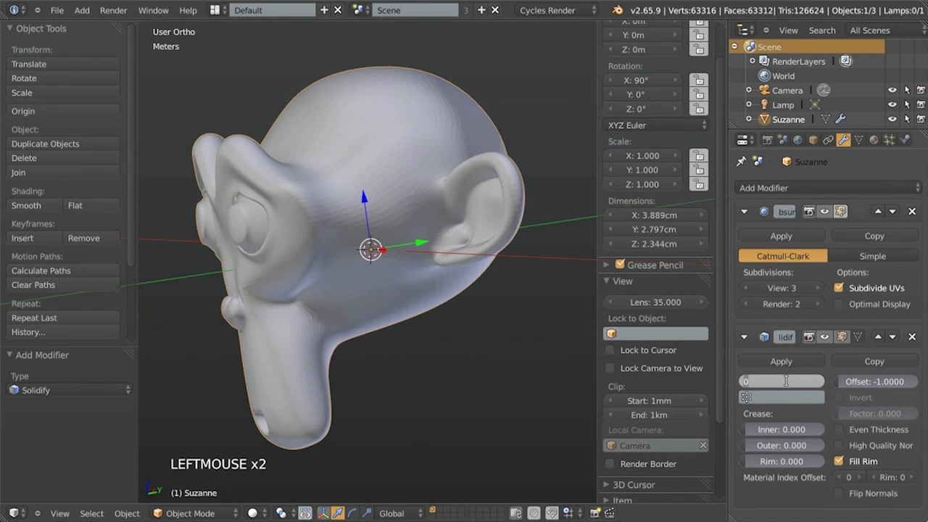
text(.7mm)
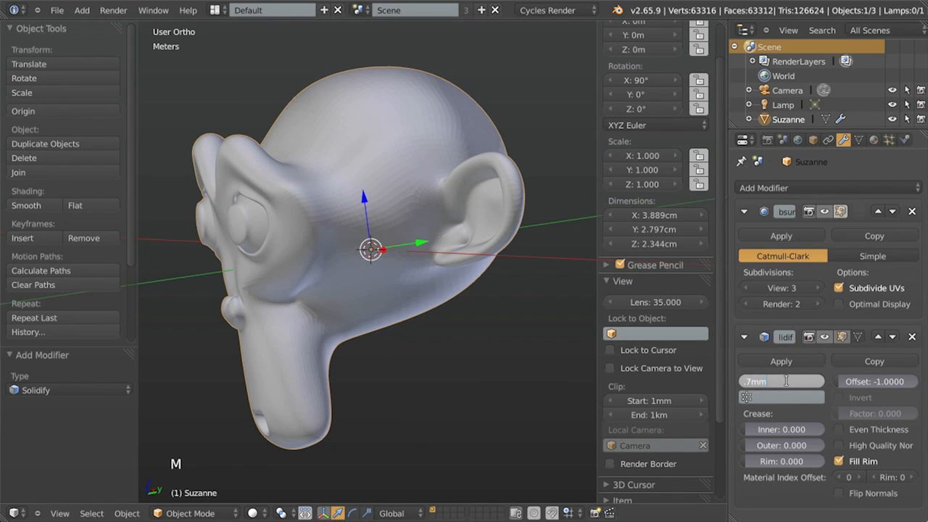
Examine the solidified shell around the eyes in wireframe and solid shading
text(z)
scroll(328, 262, up, 3)
mouse_move(328, 254)
shift+middle_down()
mouse_move(328, 228)
mouse_move(367, 235)
mouse_move(344, 256)
mouse_move(406, 254)
shift+middle_up()
scroll(367, 235, down, 1)
scroll(366, 235, down, 1)
key(z)
scroll(435, 254, up, 3)
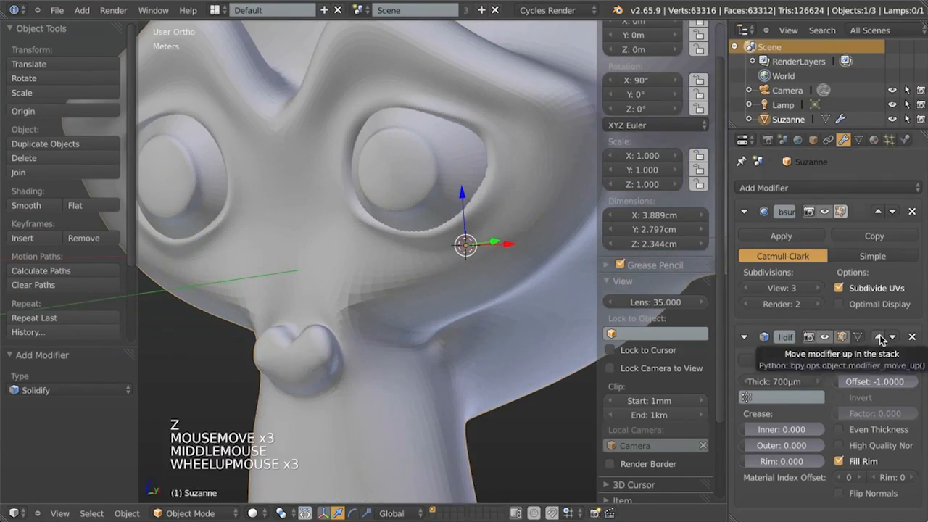
scroll(478, 269, down, 3)
key(z)
key(z)
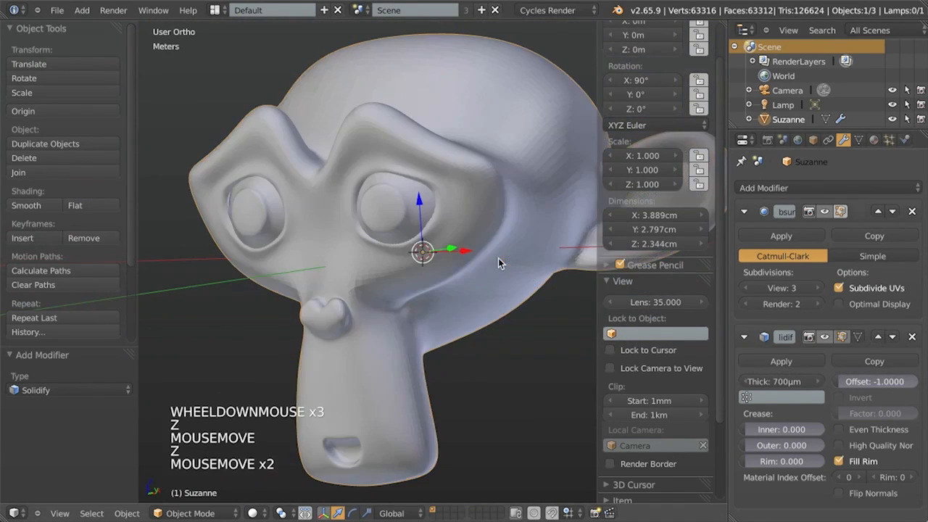
Isolate one linked eyeball in Edit Mode by hiding the rest of the mesh, and view its open back
middle_drag(499, 258, 444, 289)
scroll(412, 278, up, 2)
key(Tab)
key(a)
key(a)
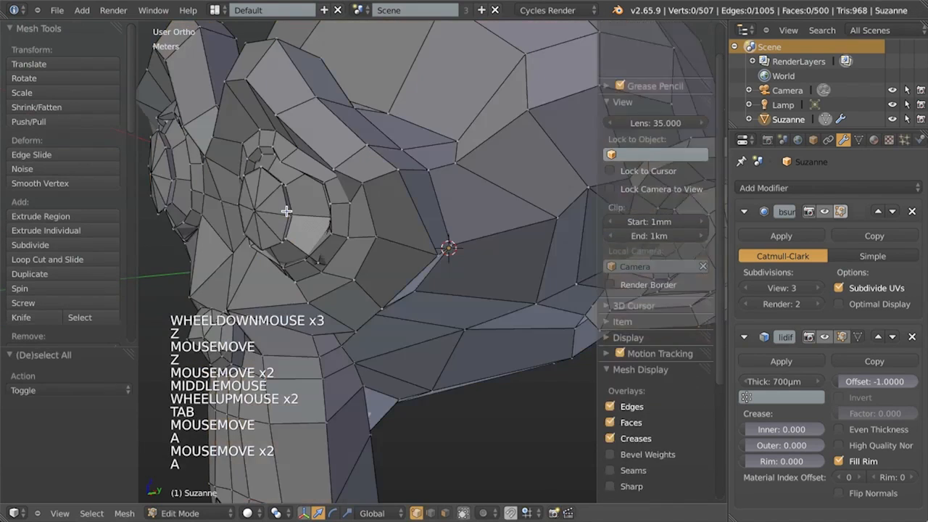
key(l)
key(shift+h)
shift+middle_drag(394, 213, 346, 322)
scroll(346, 244, up, 3)
Sketch a short grease pencil stroke across the eyeball's open rim and erase it
key(ctrl+d)
mouse_move(332, 110)
ctrl+mouse_down()
mouse_move(366, 135)
mouse_move(357, 132)
mouse_move(338, 157)
ctrl+mouse_up()
right_drag(338, 158, 363, 128)
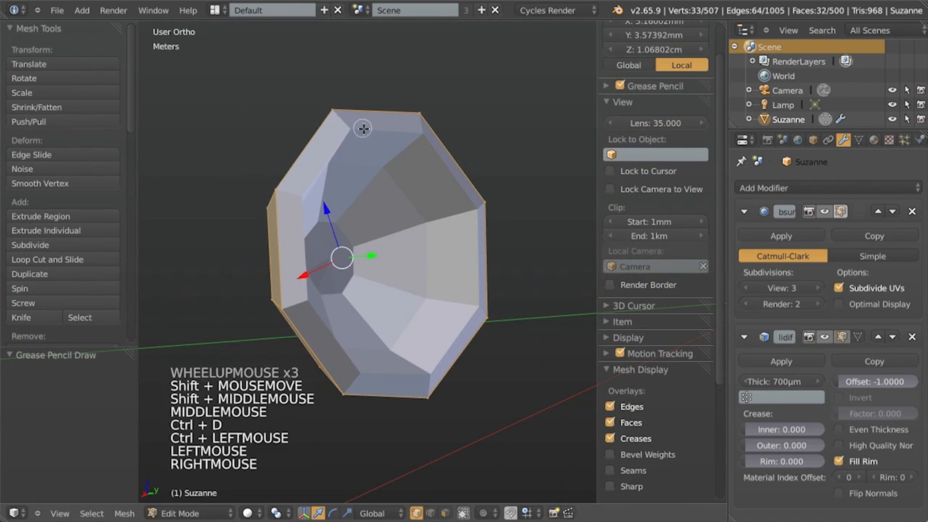
Return to Object Mode and examine the gap between the eyeball and the eye socket up close
key(z)
key(Tab)
scroll(319, 232, down, 4)
key(z)
mouse_move(306, 273)
middle_down()
mouse_move(359, 272)
mouse_move(475, 225)
mouse_move(369, 216)
mouse_move(431, 200)
middle_up()
scroll(475, 220, up, 2)
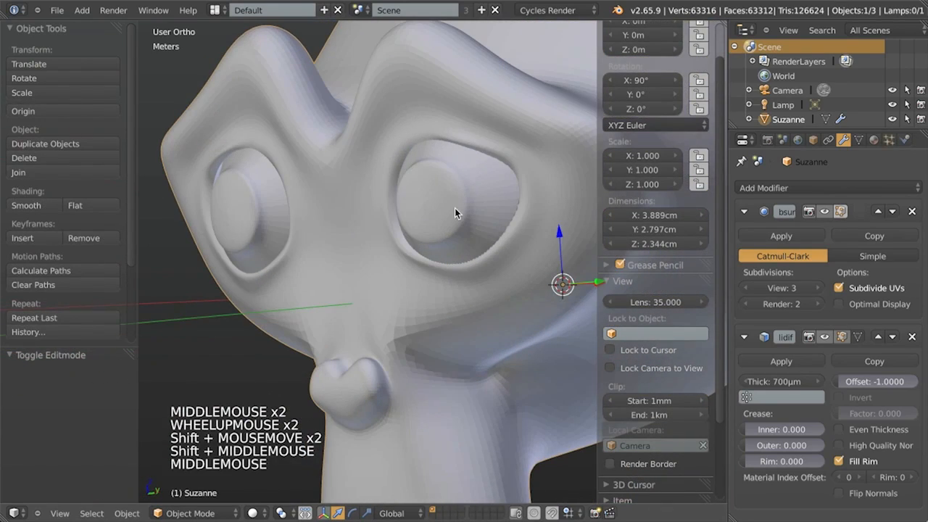
middle_drag(449, 215, 371, 225)
shift+middle_drag(361, 186, 385, 245)
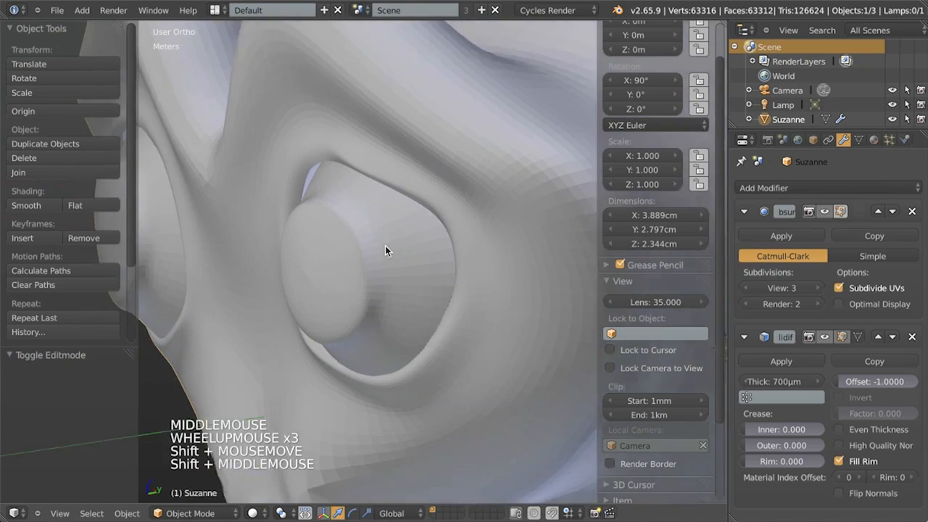
scroll(385, 246, up, 3)
key(z)
key(z)
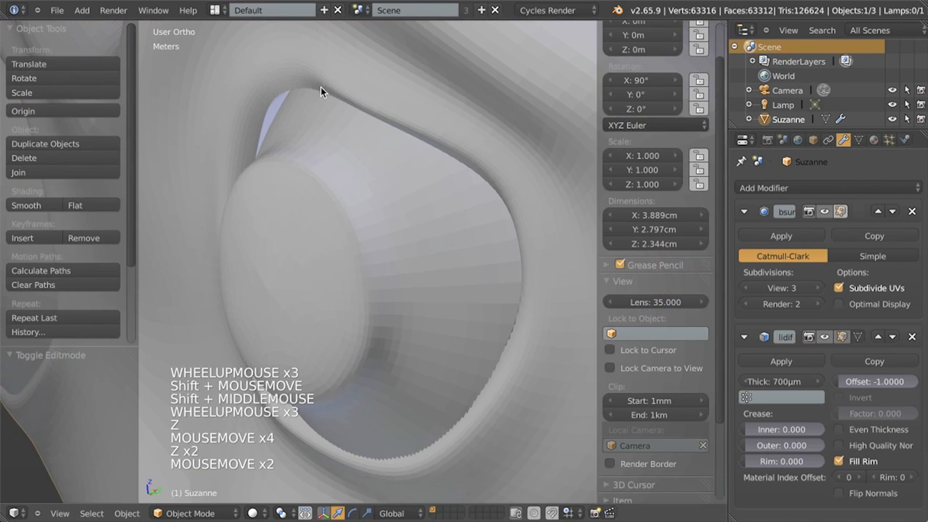
Enter Edit Mode, reveal the hidden mesh and show it in wireframe with nothing selected
key(Tab)
scroll(371, 213, down, 6)
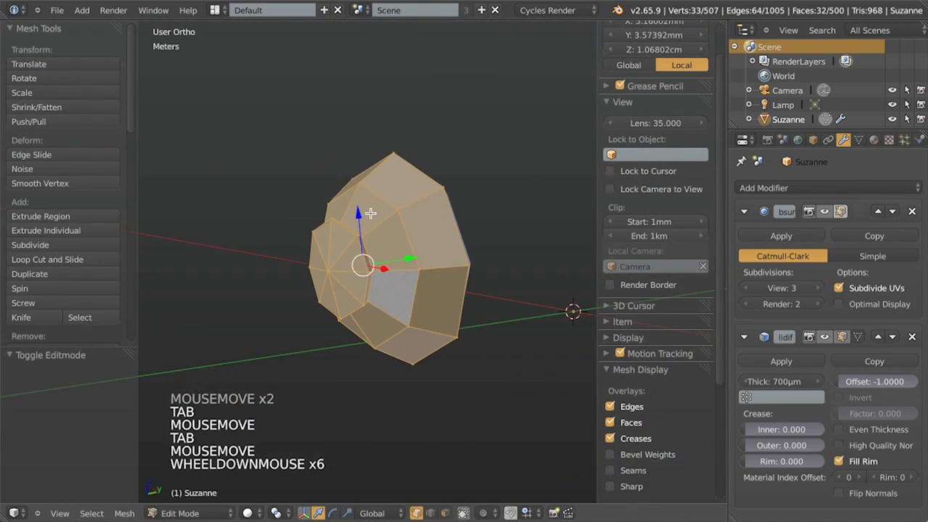
key(alt+h)
scroll(344, 158, up, 3)
key(a)
key(z)
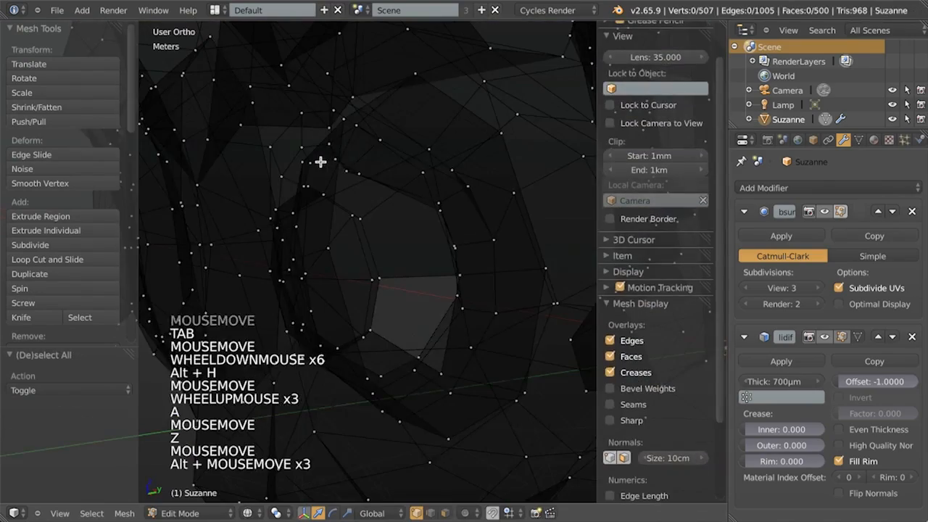
Try to shrink the edge loop around the eye socket opening toward the eyeball, and undo it
alt+right_click(321, 159)
middle_click(476, 198)
middle_drag(476, 199, 474, 399)
key(z)
key(s)
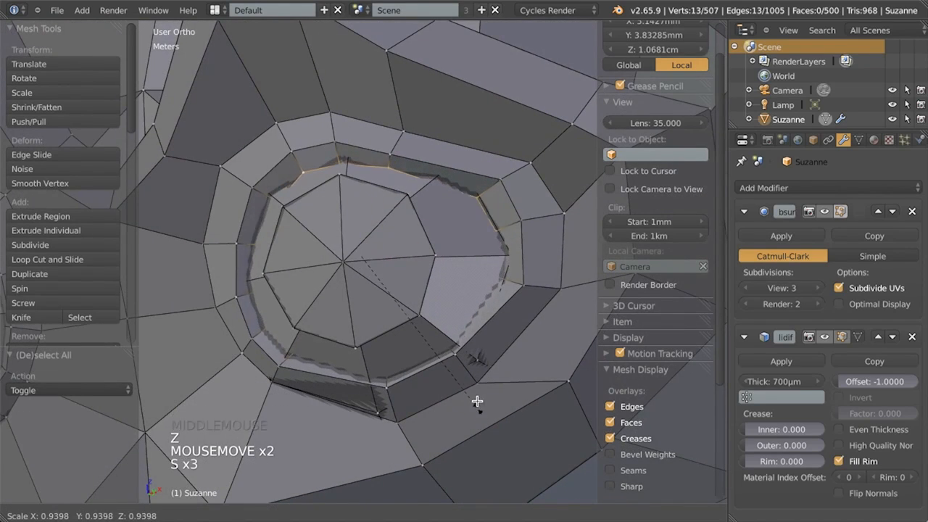
click(472, 365)
key(z)
middle_drag(457, 334, 515, 355)
key(g)
right_click(447, 316)
key(ctrl+z)
key(ctrl+z)
Show the whole monkey head in front view with wireframe shading
scroll(431, 325, down, 4)
key(z)
scroll(382, 297, up, 3)
shift+middle_drag(382, 297, 494, 304)
key(KP_1)
scroll(494, 304, down, 4)
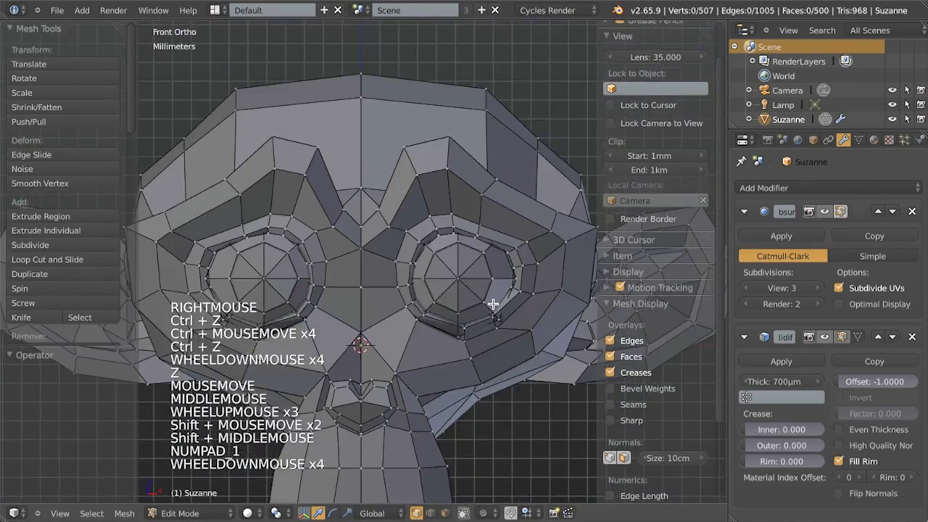
scroll(323, 266, down, 5)
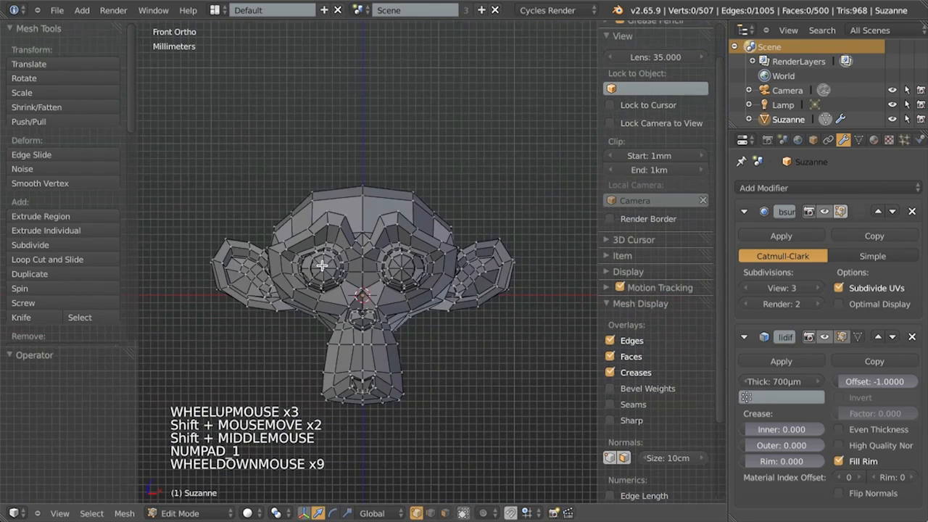
key(z)
Box-select all vertices on the negative X half of the monkey head, leaving out the centre line
key(b)
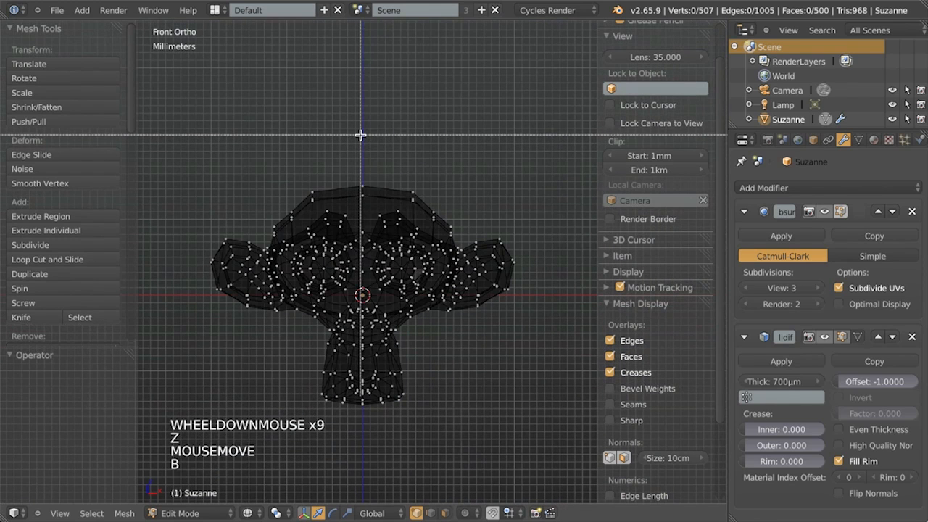
right_click(359, 137)
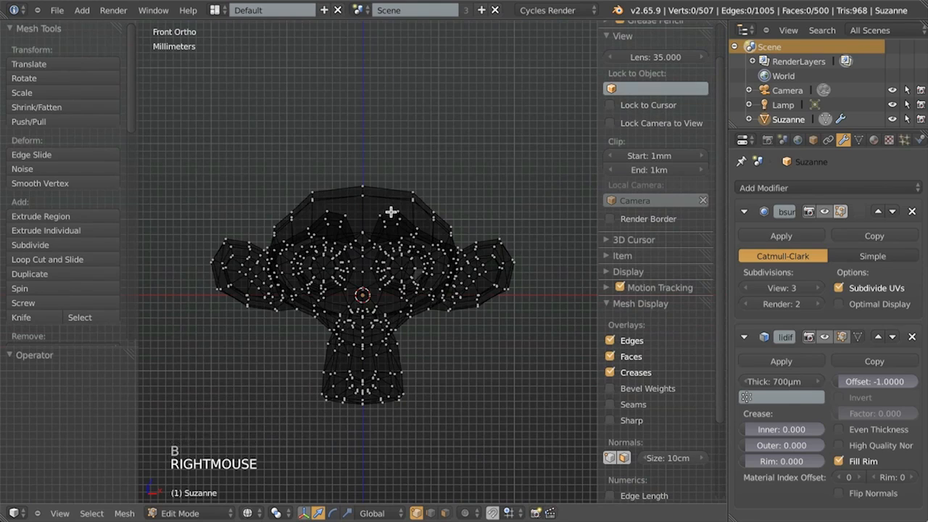
scroll(370, 247, up, 1)
shift+middle_drag(371, 246, 382, 278)
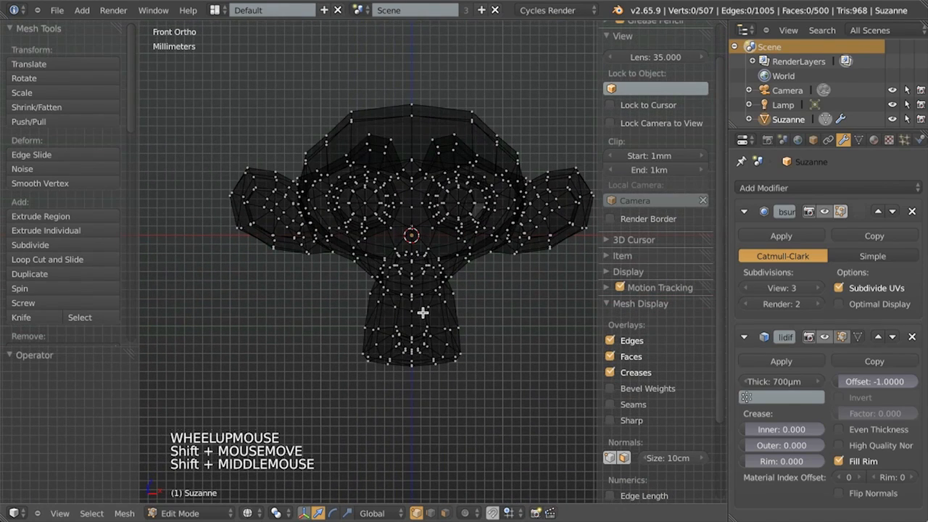
shift+middle_drag(428, 300, 405, 308)
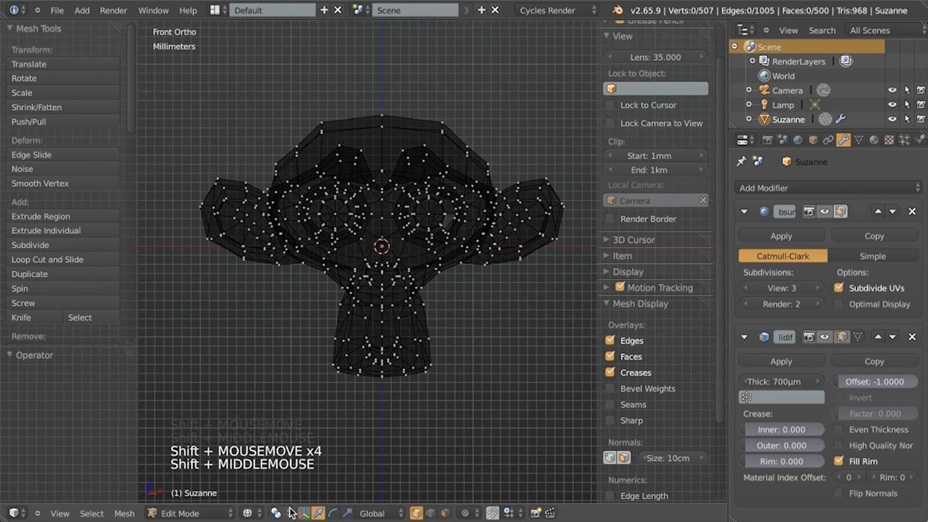
click(248, 513)
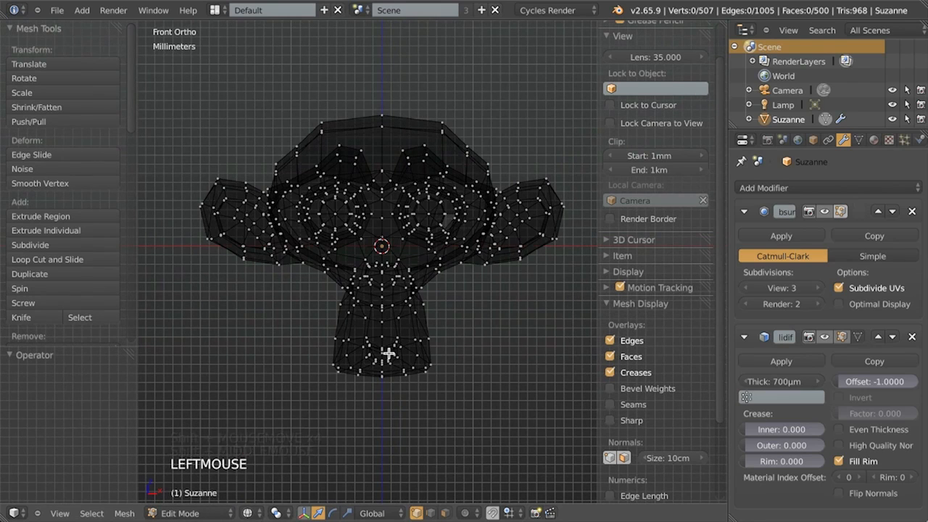
key(KP_1)
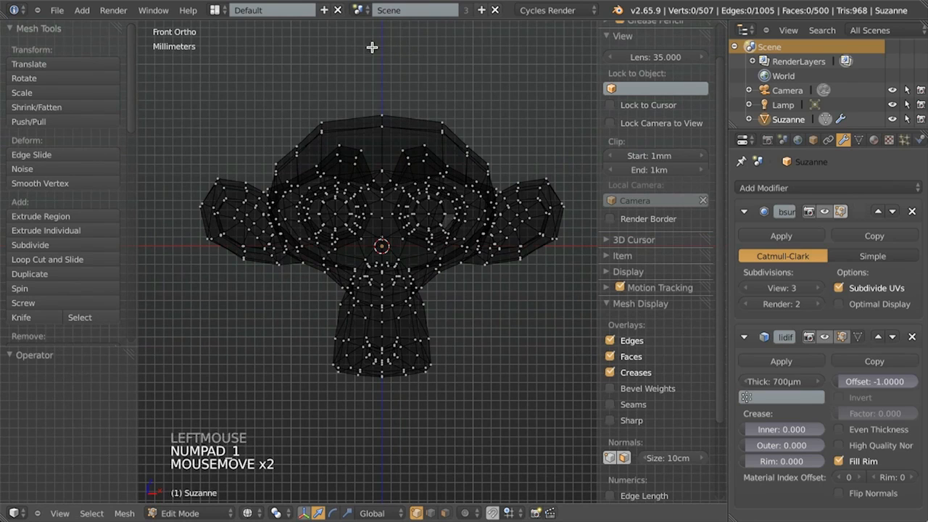
key(b)
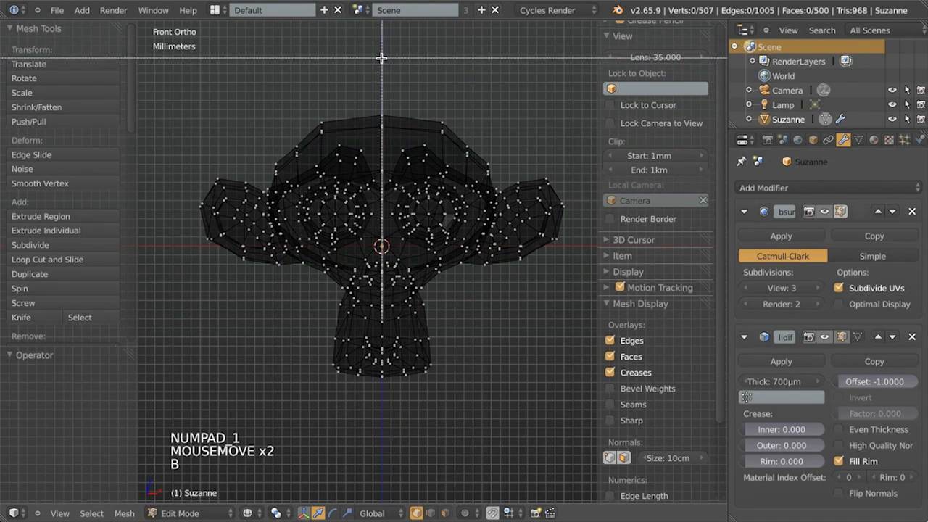
drag(381, 55, 157, 393)
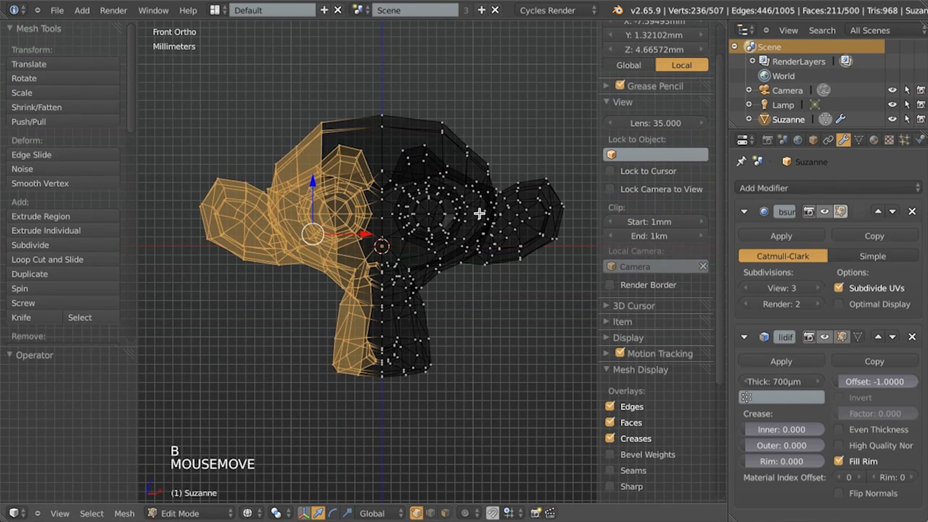
Delete the selected vertices of the monkey head's negative X half and switch to solid shading
key(x)
click(476, 181)
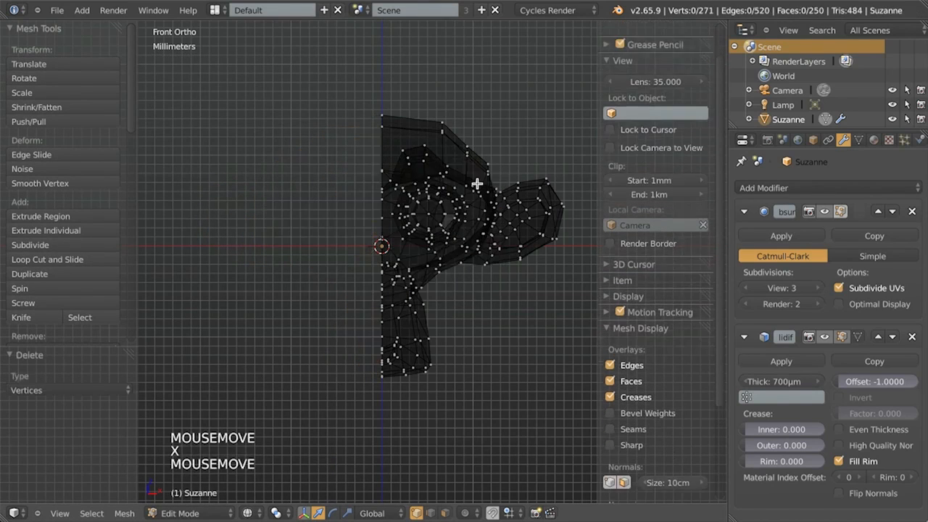
key(z)
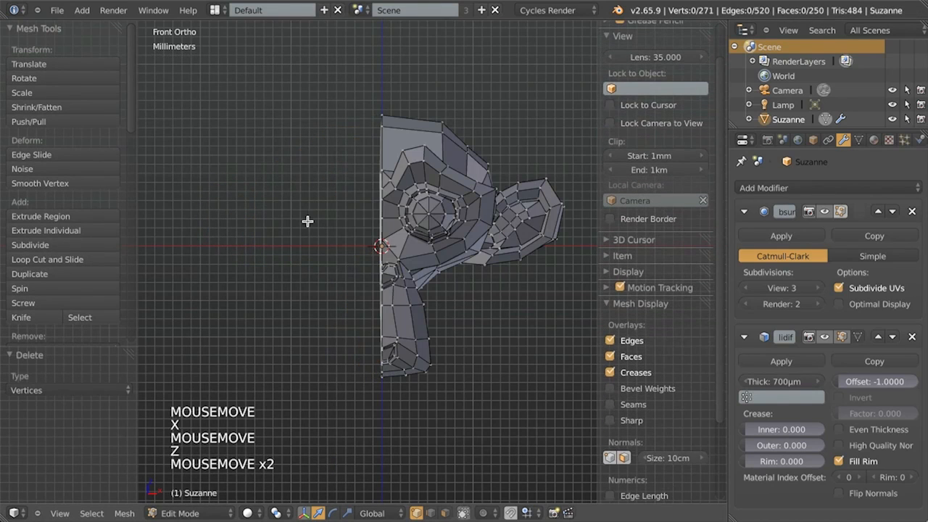
Add a Mirror modifier to the remaining half of the monkey head
click(790, 186)
click(569, 330)
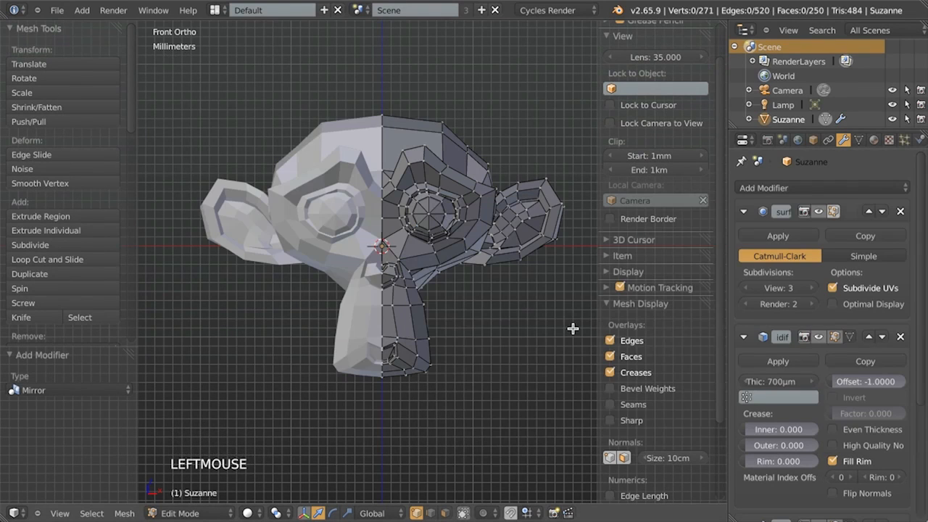
scroll(338, 246, up, 3)
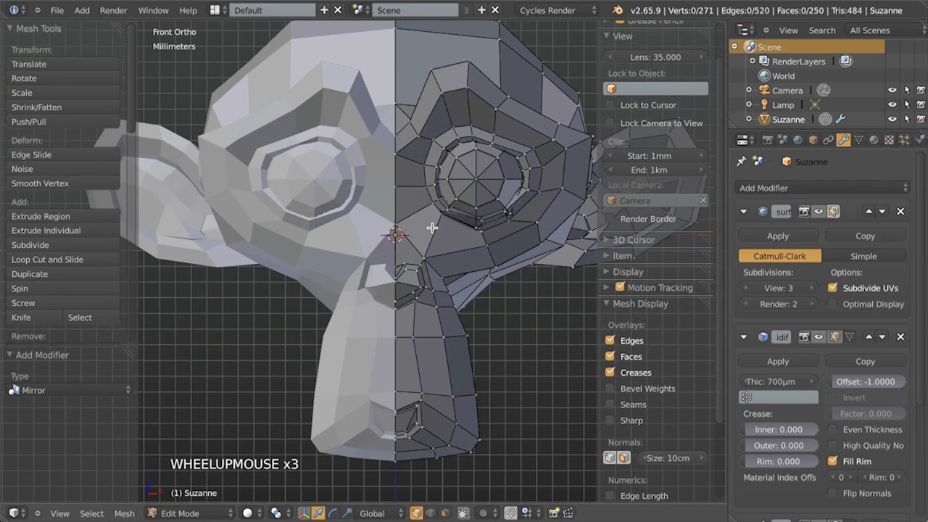
Circle the object's origin with a Grease Pencil stroke and erase the stroke
drag(379, 240, 392, 241)
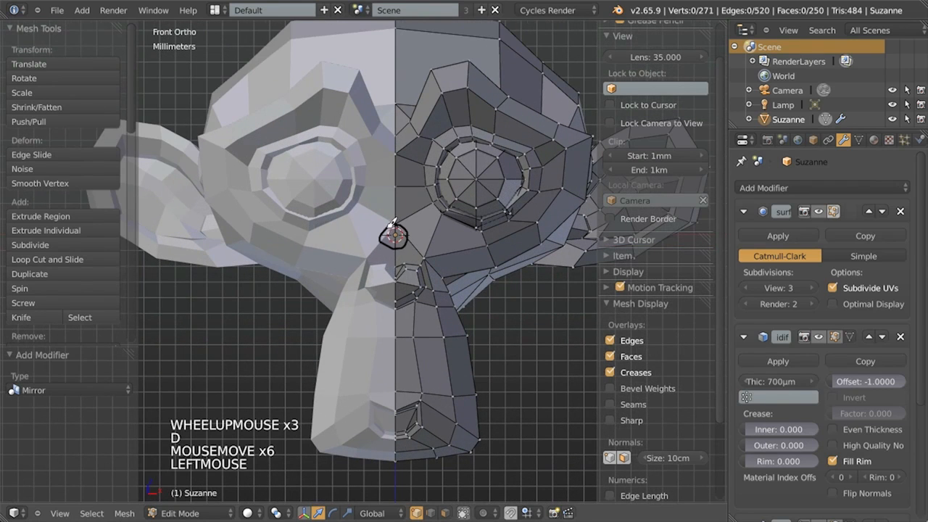
key(d)
key(d)
mouse_move(385, 240)
right_down()
mouse_move(411, 221)
mouse_move(447, 277)
right_up()
key(d)
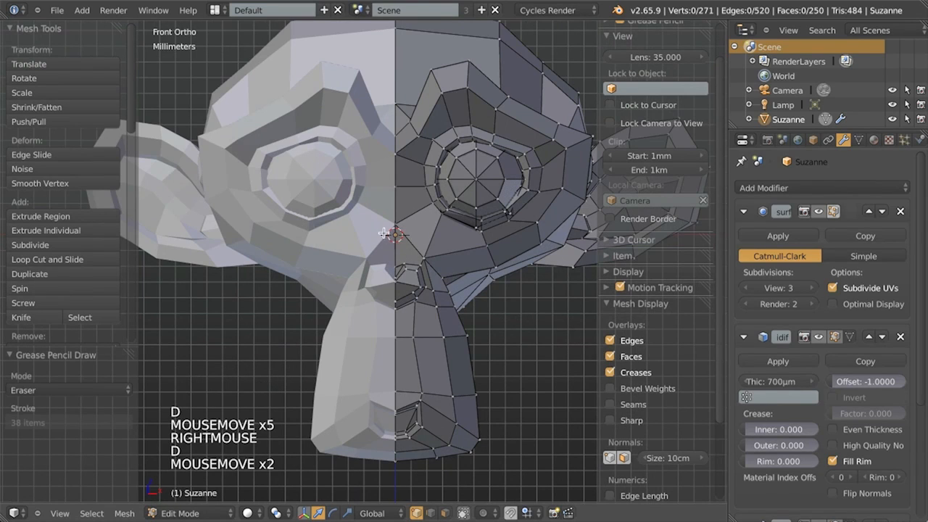
Leave Edit Mode and point out the options for setting the object's origin
scroll(65, 145, up, 1)
scroll(67, 269, down, 3)
key(Tab)
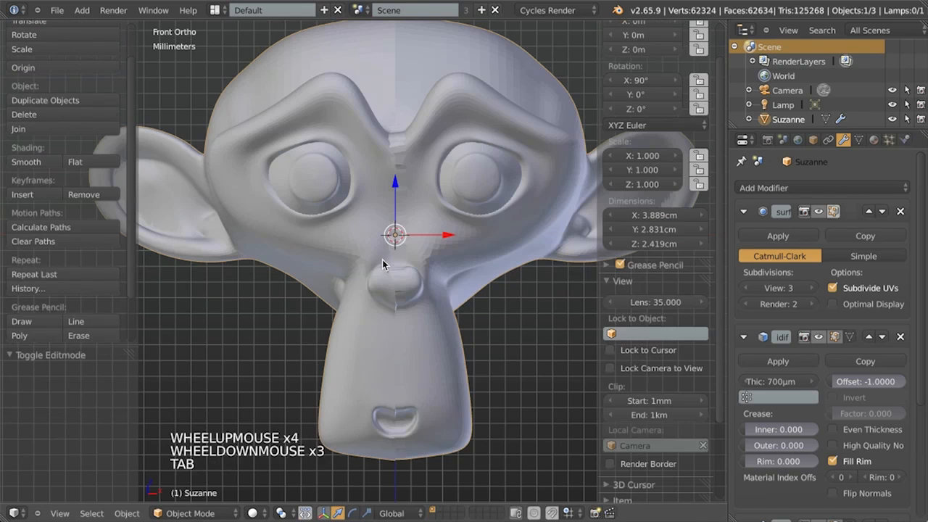
click(32, 69)
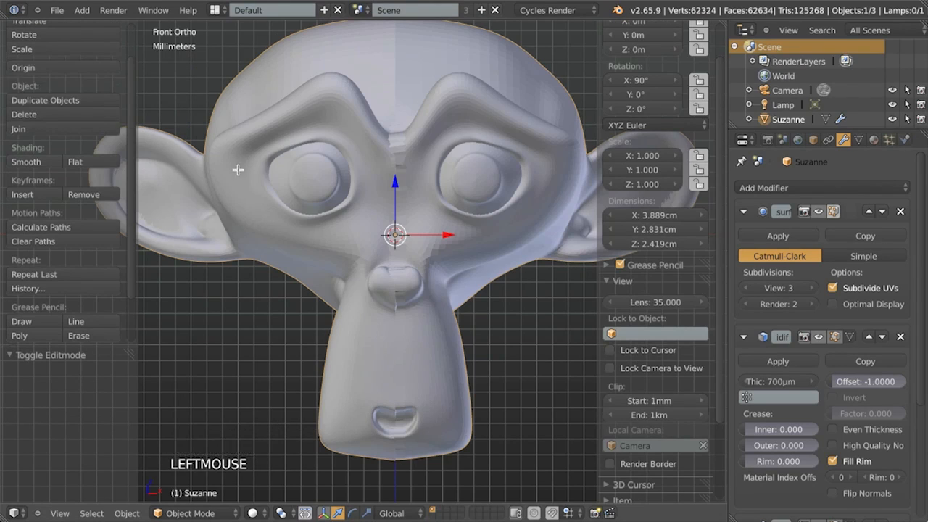
Enter Edit Mode in wireframe shading and select all vertices of the half head
key(Tab)
key(z)
key(a)
key(a)
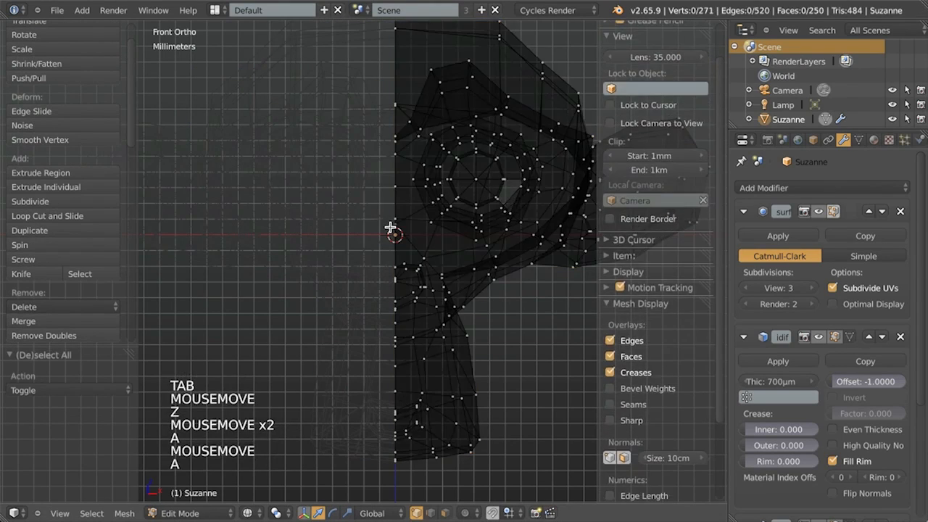
key(a)
Move the Mirror modifier above Subdivision Surface and Solidify, and check the solid-shaded head in Object Mode
scroll(818, 215, down, 5)
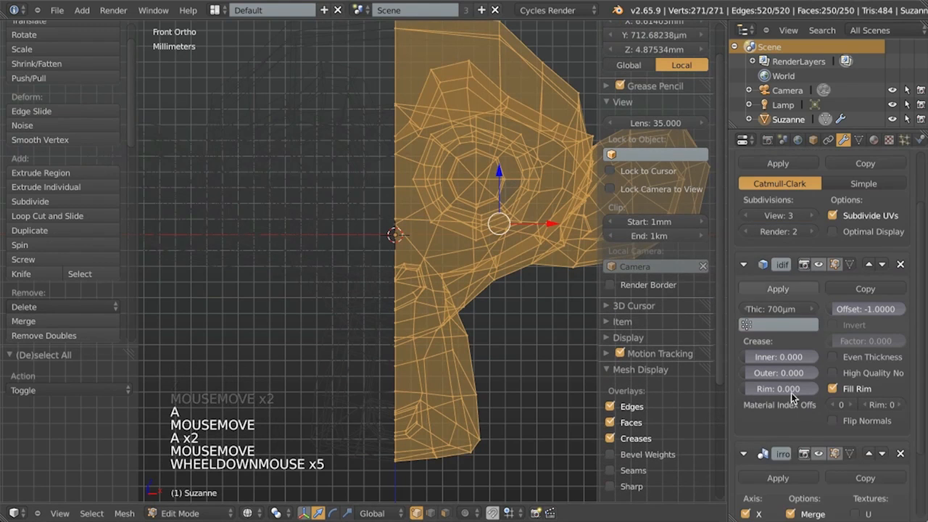
scroll(824, 468, up, 4)
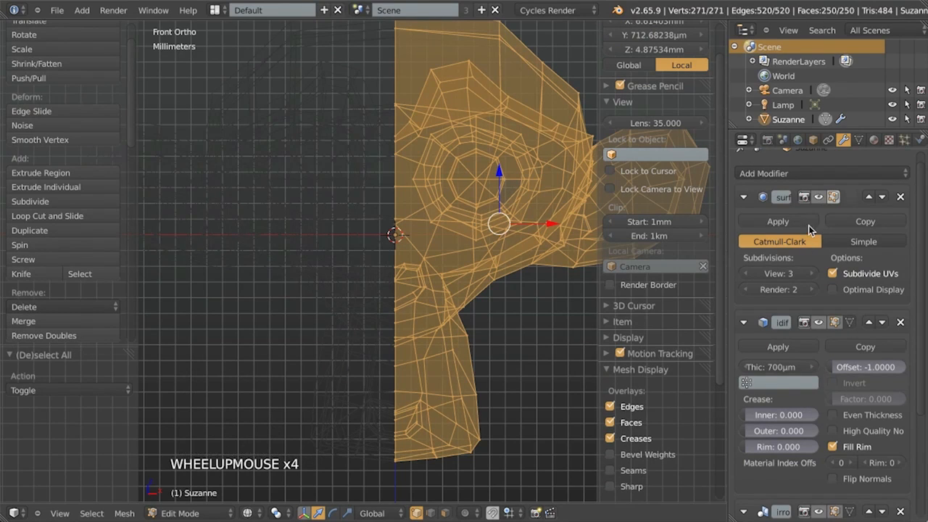
scroll(802, 383, down, 3)
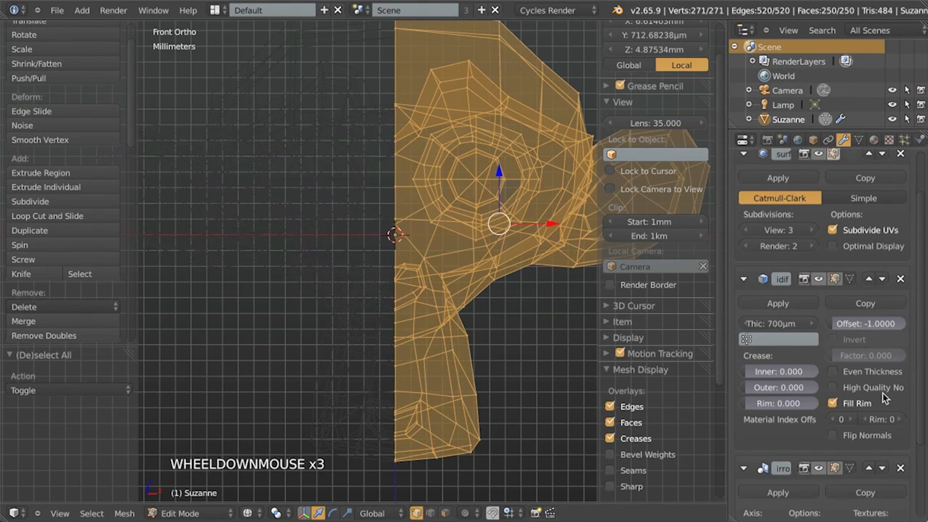
click(869, 468)
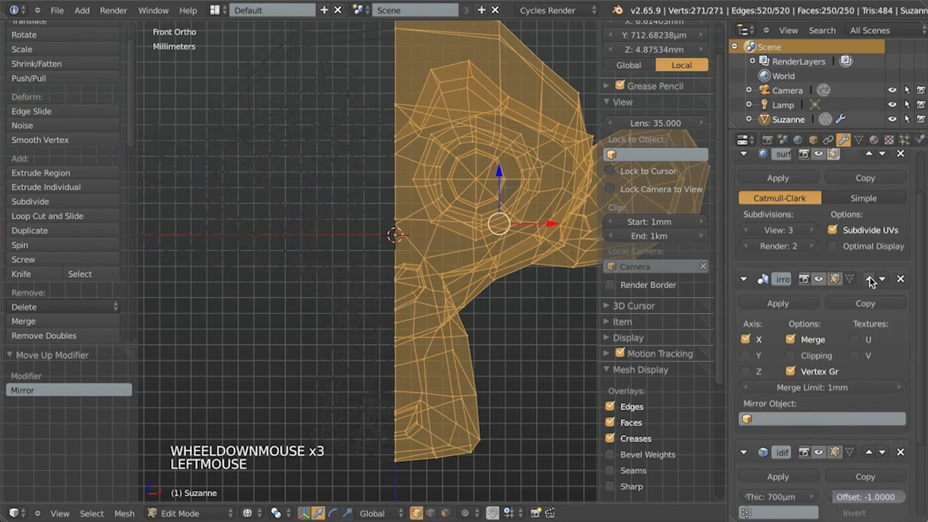
click(870, 282)
scroll(863, 290, up, 5)
key(z)
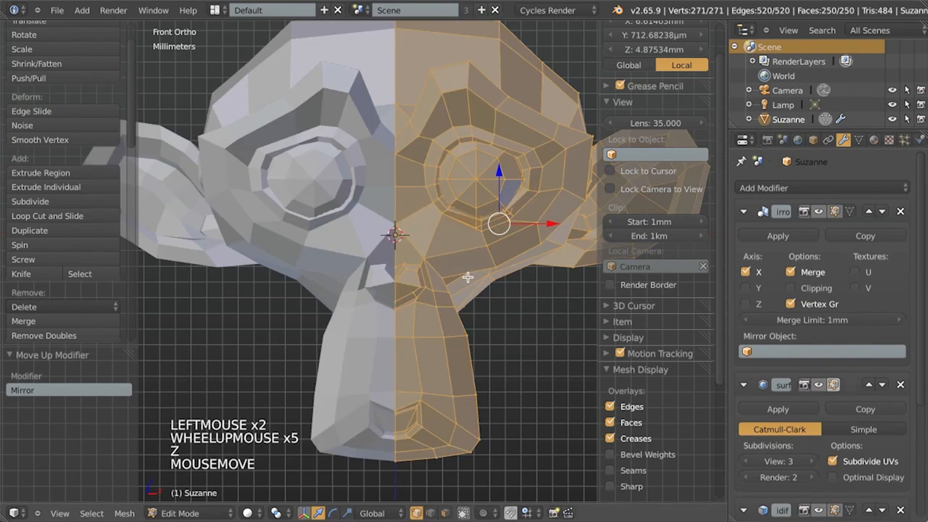
key(Tab)
scroll(411, 170, down, 2)
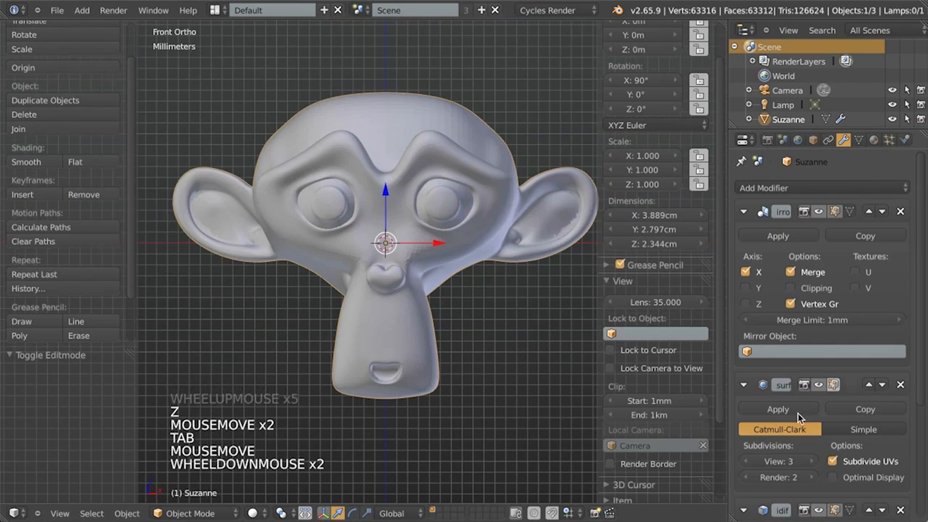
scroll(784, 377, down, 3)
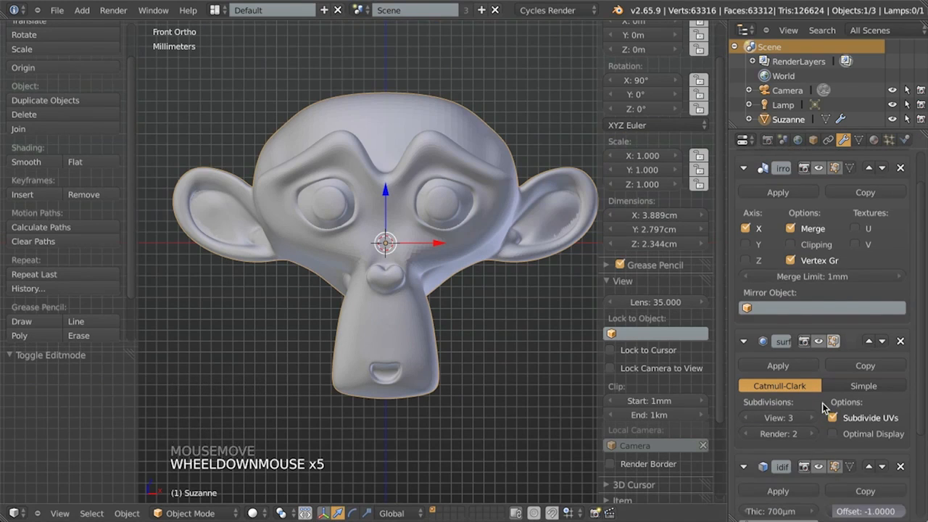
scroll(430, 247, up, 3)
In Edit Mode, select the inner edge loop of the eye socket opening and scale it down to about 0.8
key(Tab)
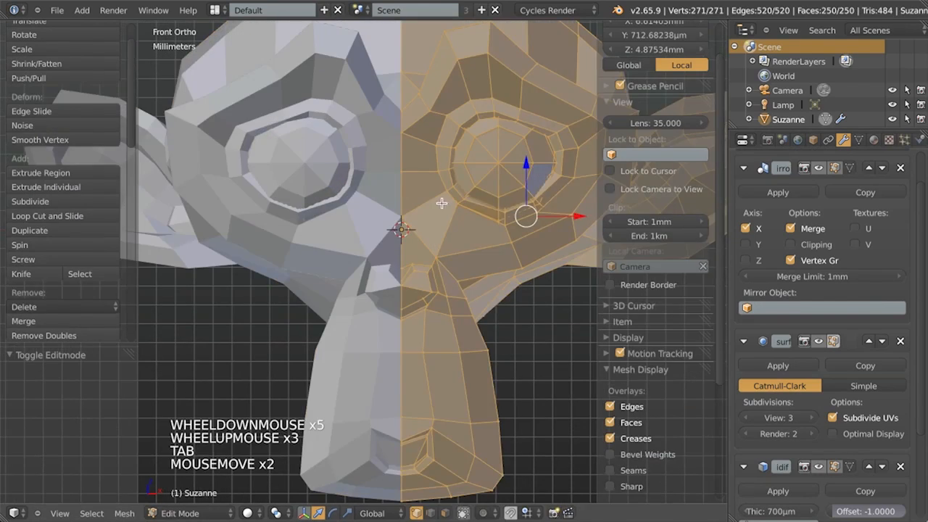
shift+middle_drag(441, 204, 357, 266)
scroll(454, 172, up, 6)
key(z)
shift+middle_drag(452, 143, 471, 162)
key(a)
alt+right_click(414, 118)
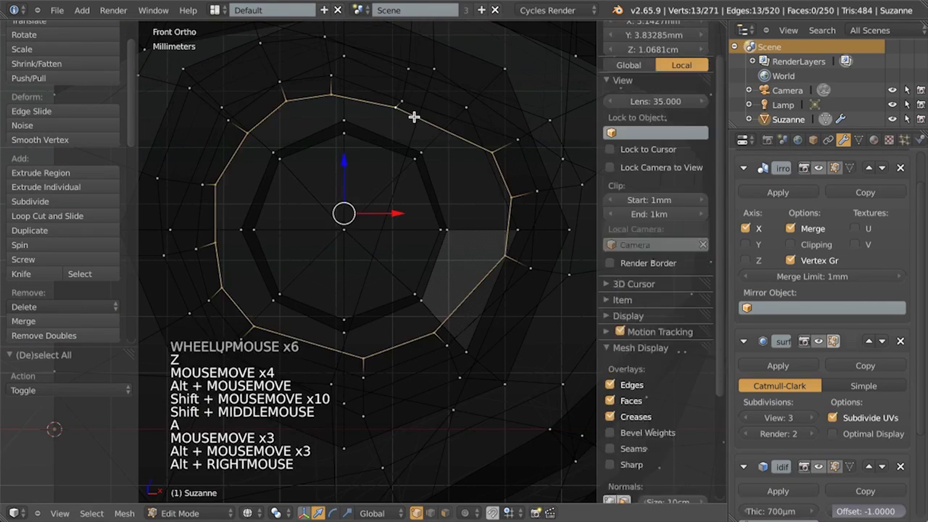
key(z)
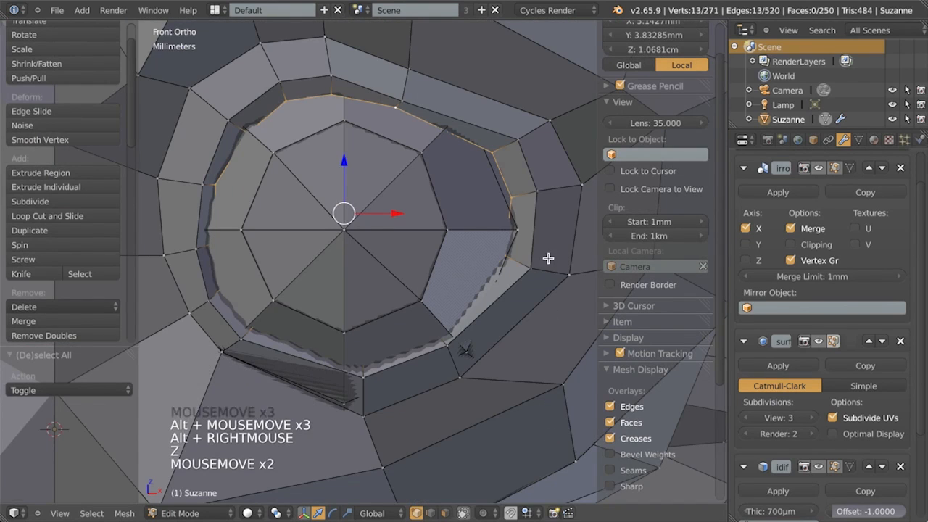
alt+right_click(367, 101)
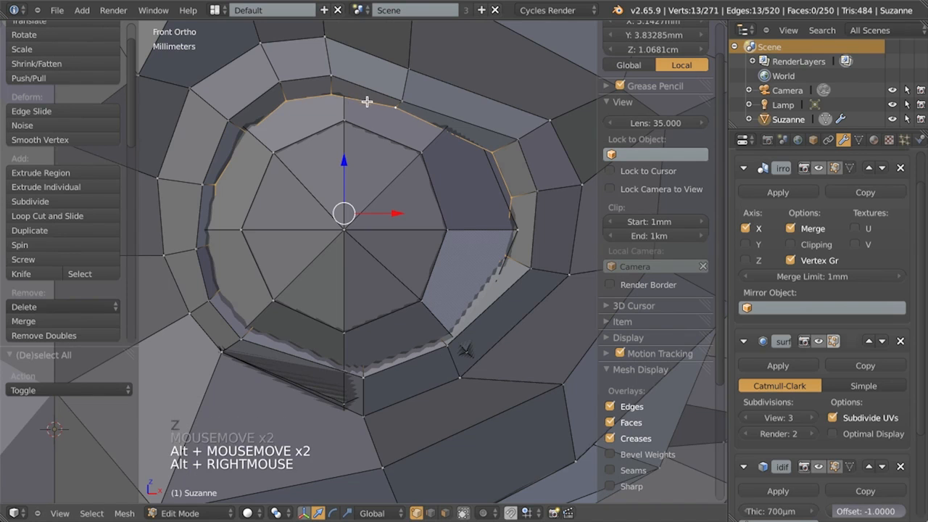
key(s)
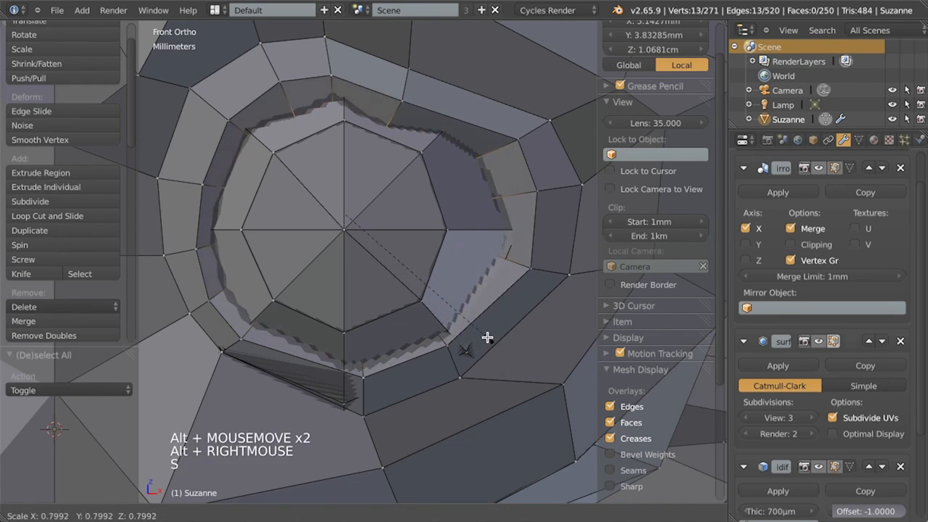
click(485, 328)
Examine the smoothed eye socket from an angle for gaps between its rim and the eyeball
key(Tab)
scroll(478, 325, down, 6)
middle_drag(478, 316, 419, 271)
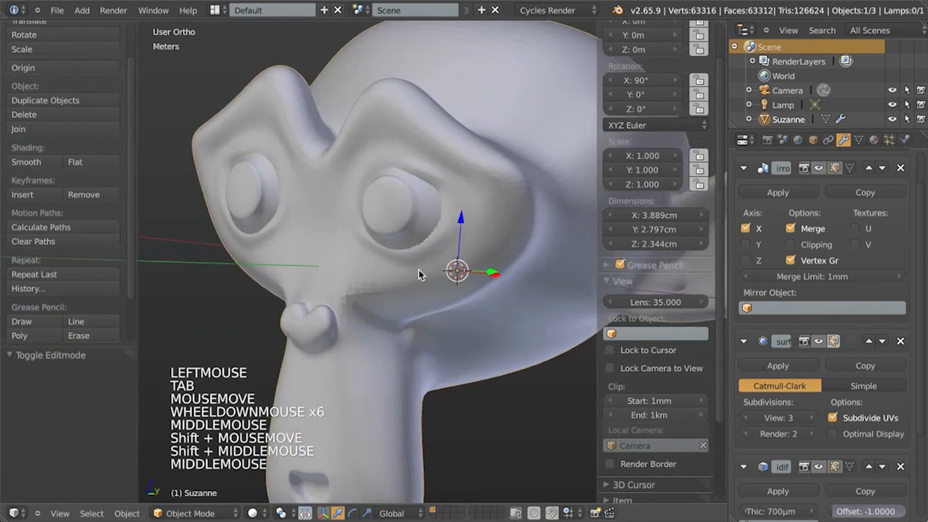
scroll(418, 275, up, 3)
scroll(365, 320, up, 3)
key(Tab)
shift+middle_drag(365, 320, 425, 334)
scroll(391, 343, down, 1)
key(Tab)
scroll(366, 351, down, 2)
middle_drag(364, 352, 375, 353)
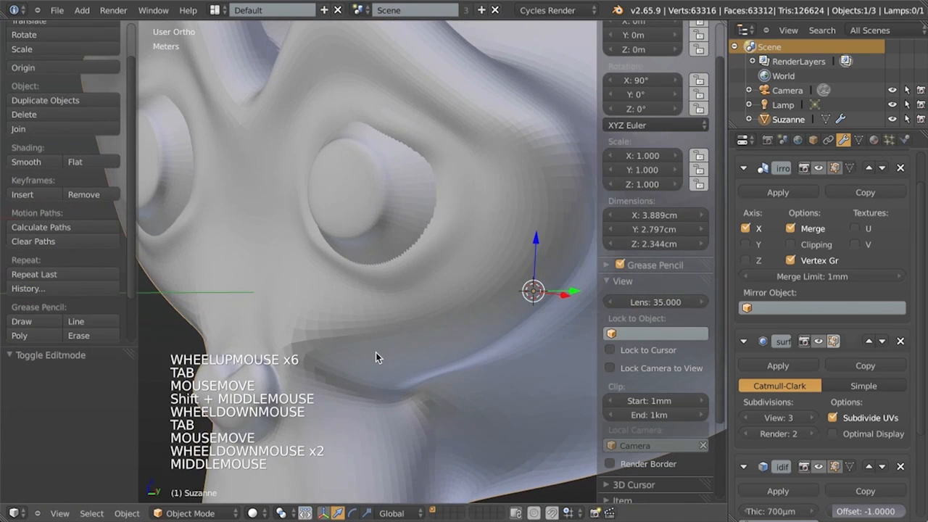
scroll(376, 353, up, 2)
scroll(380, 313, up, 1)
Select the edge loop just outside the socket's inner edge and scale it up to 1.072
key(Tab)
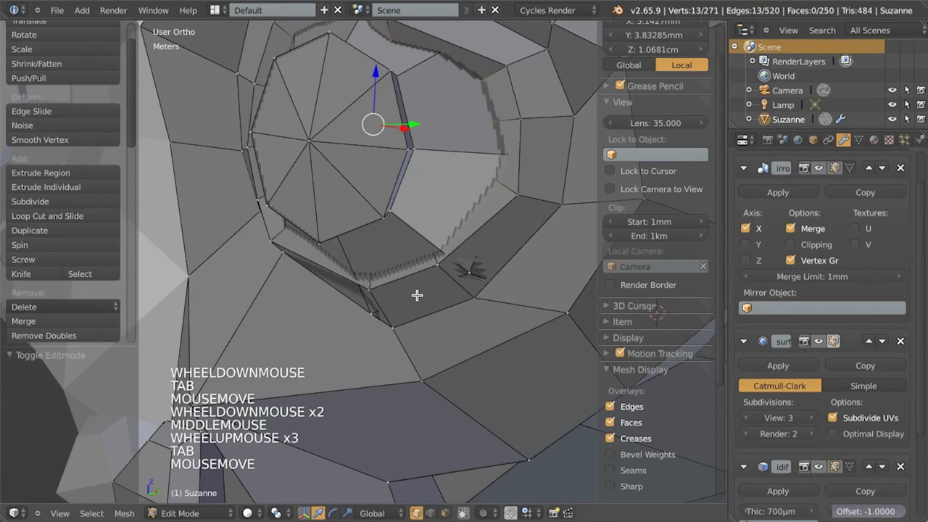
alt+right_click(414, 271)
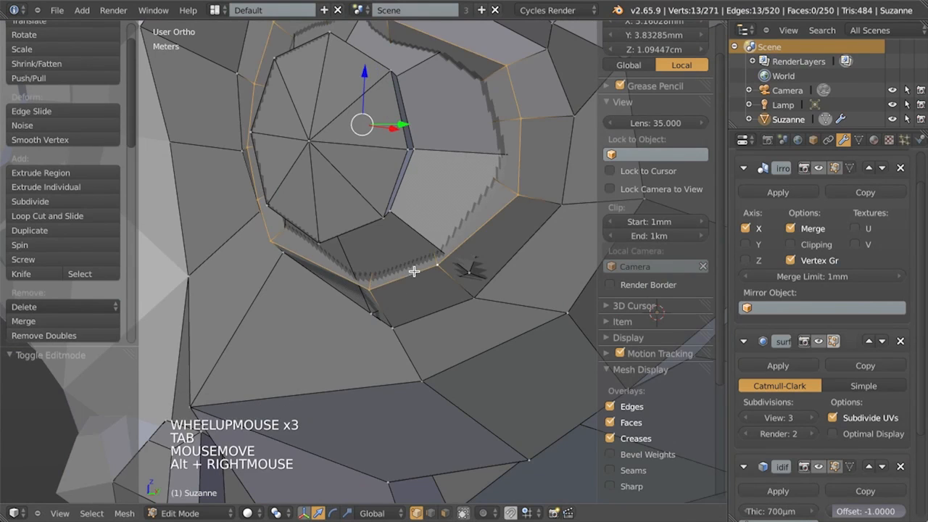
key(s)
click(460, 356)
scroll(429, 359, down, 2)
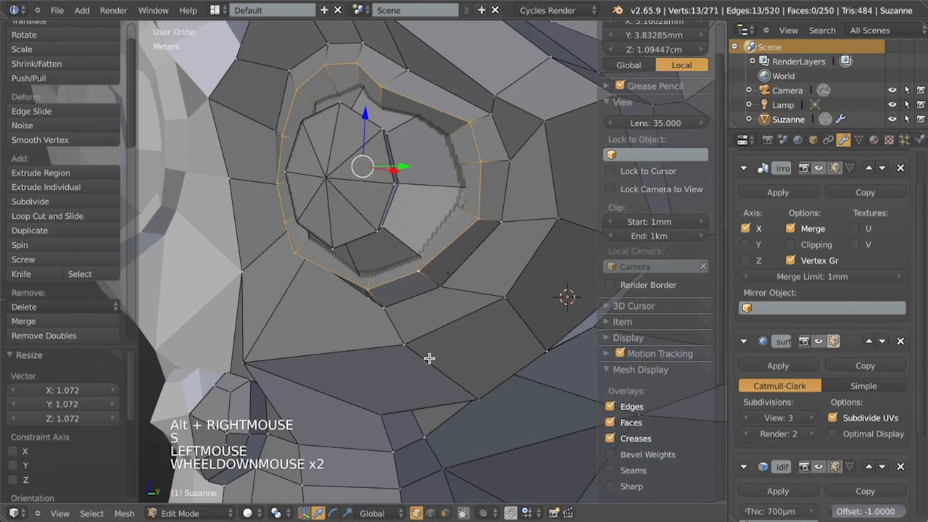
Bevel the enlarged eye socket edge loop with one segment and an offset of about 0.000247, and check the smoothed result
shift+middle_drag(429, 358, 411, 338)
scroll(363, 338, up, 1)
key(a)
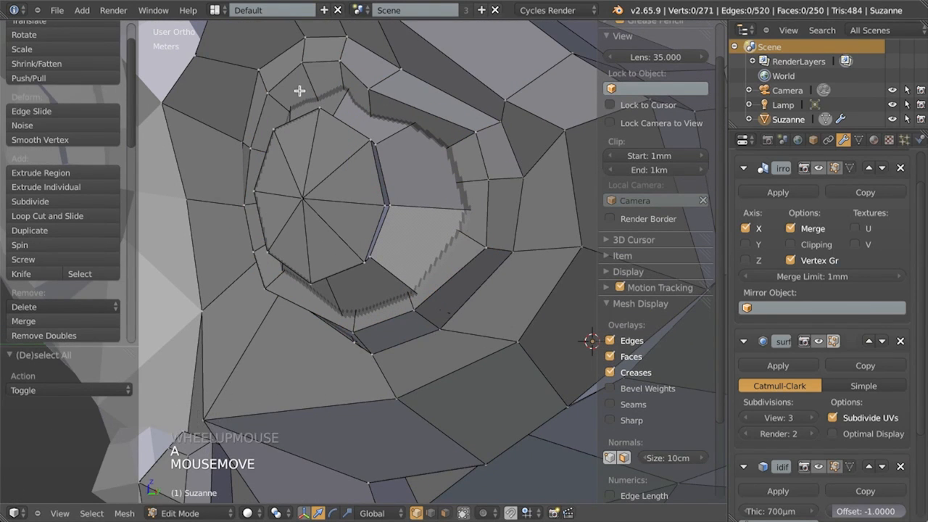
alt+right_click(318, 59)
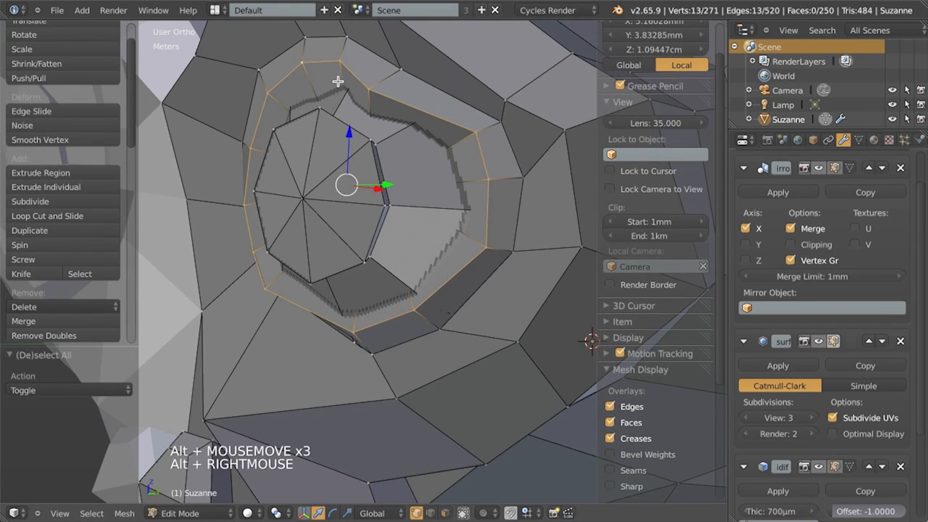
scroll(132, 155, up, 4)
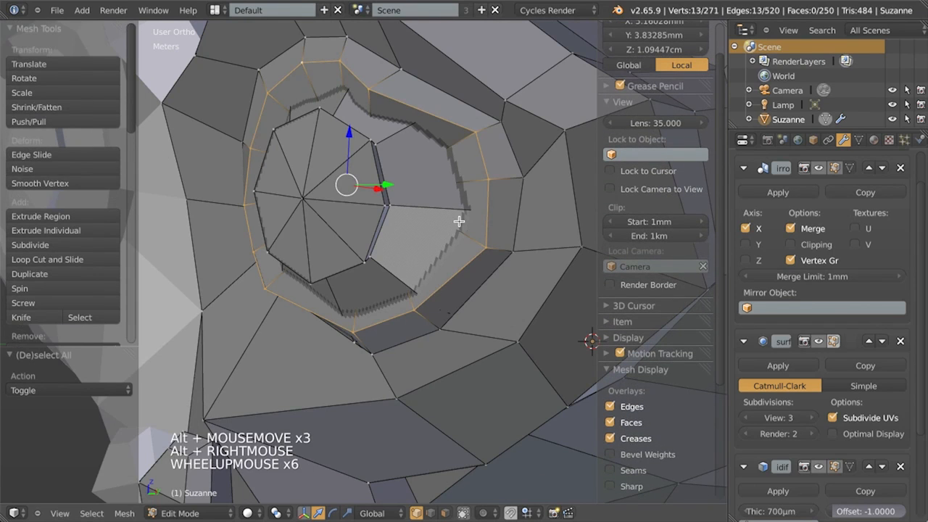
key(ctrl+b)
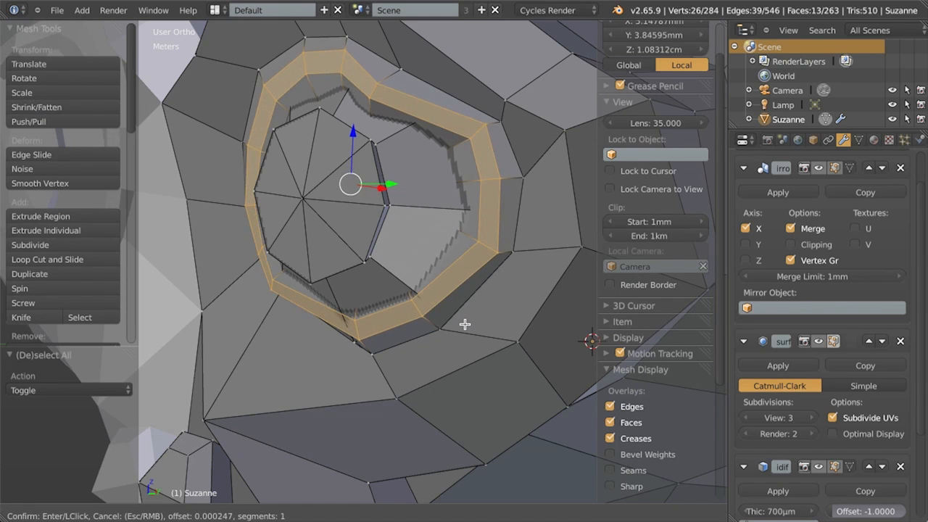
click(465, 323)
key(Tab)
scroll(366, 317, down, 3)
middle_drag(365, 317, 420, 296)
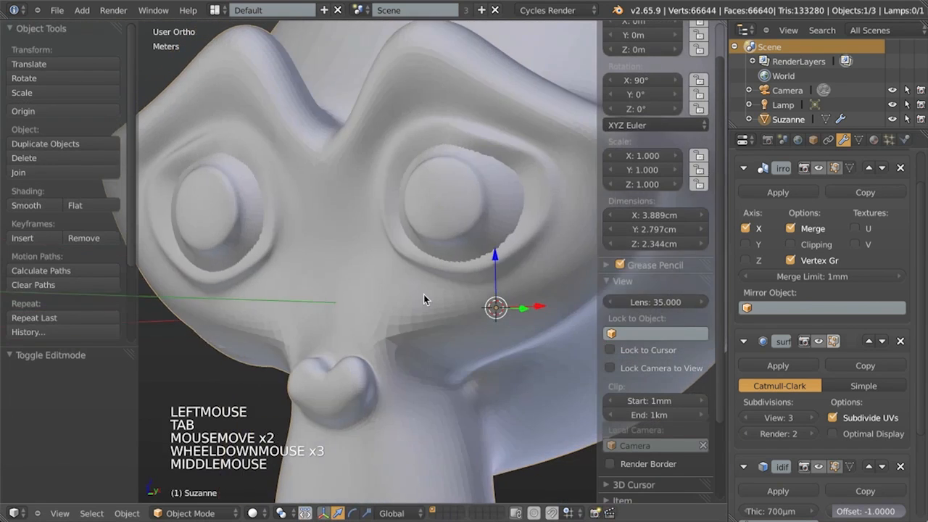
Scale the edge loop just outside the beveled band around the eye socket to 0.955
scroll(388, 258, down, 7)
middle_drag(387, 258, 386, 293)
scroll(424, 335, up, 10)
key(Tab)
shift+middle_drag(424, 335, 528, 159)
key(a)
alt+right_click(559, 251)
key(s)
click(557, 250)
Scale the outer edge loop of the beveled band around the eye socket down slightly
alt+right_click(547, 186)
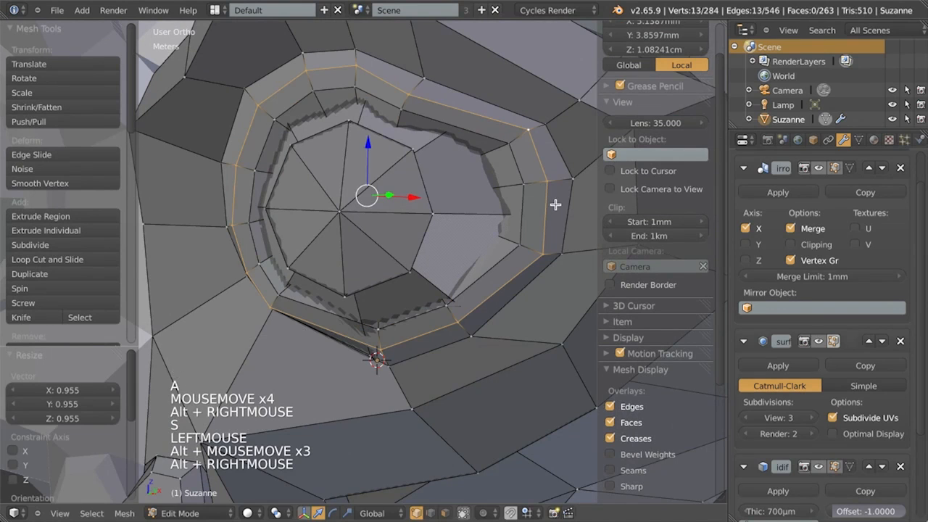
key(s)
click(542, 202)
Examine the smoothed head in Object Mode, first around the eyes and from the front, and finally at the ear
key(Tab)
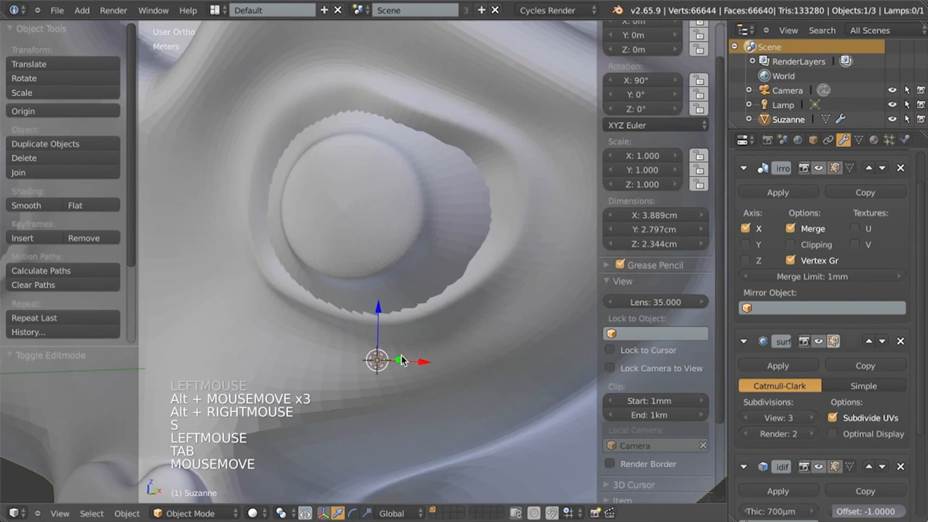
scroll(314, 333, down, 16)
middle_drag(314, 332, 384, 301)
scroll(385, 301, up, 9)
key(KP_1)
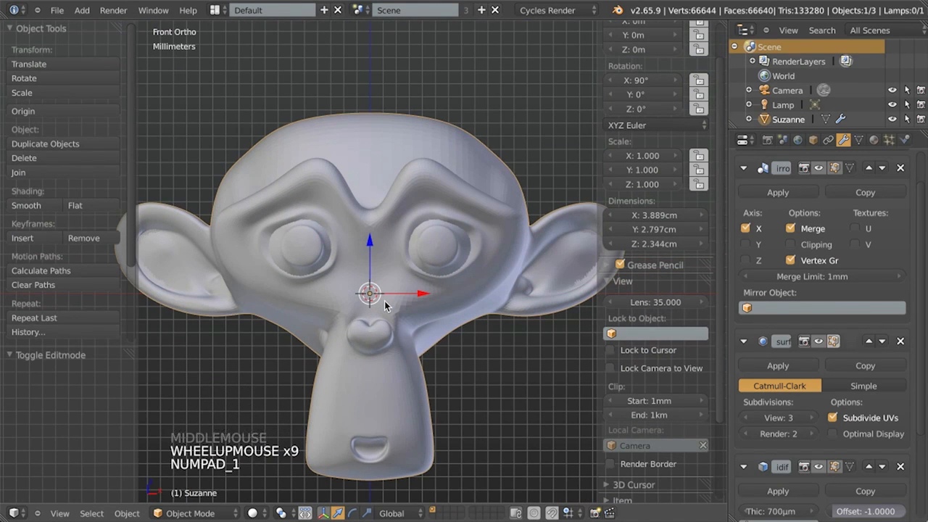
scroll(477, 300, down, 1)
shift+middle_drag(477, 300, 422, 318)
scroll(461, 327, up, 3)
scroll(376, 322, up, 6)
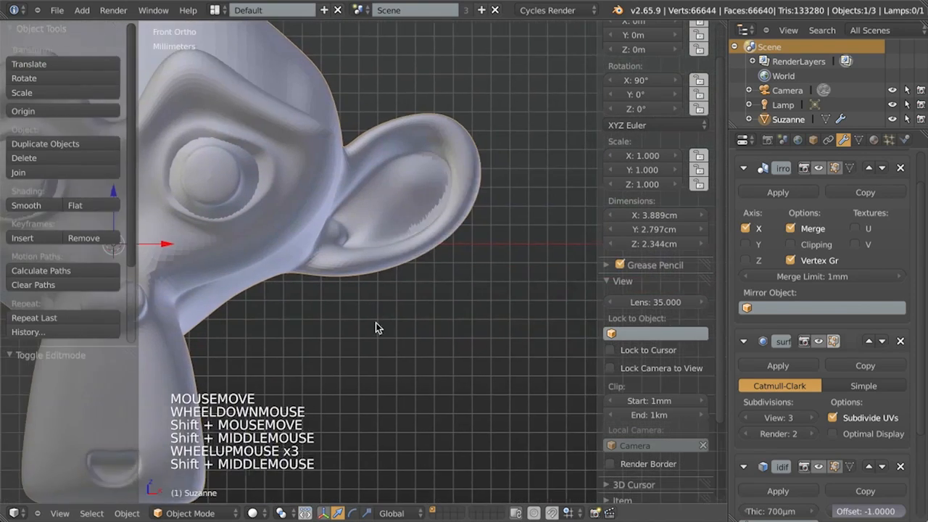
Mark the jagged overlap inside the ear with Grease Pencil strokes and erase the strokes
shift+middle_drag(474, 249, 381, 255)
drag(312, 298, 375, 261)
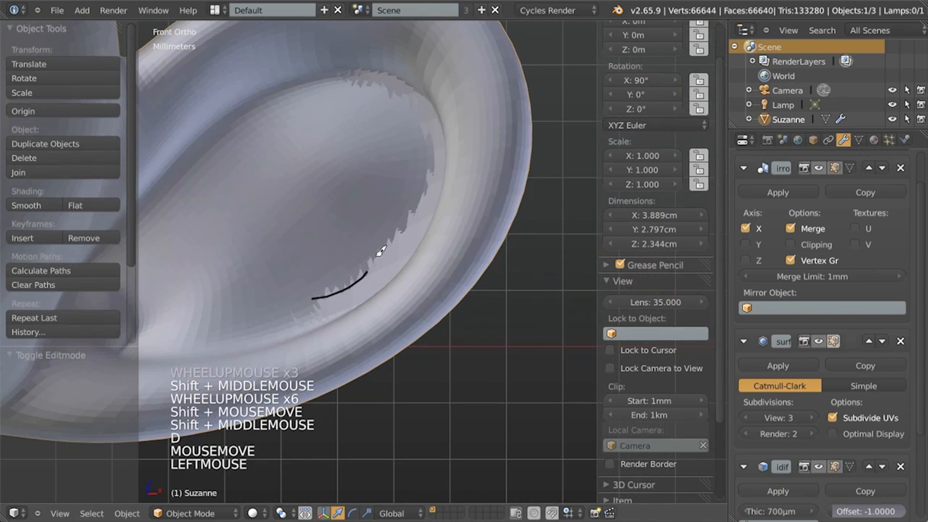
right_drag(406, 106, 425, 138)
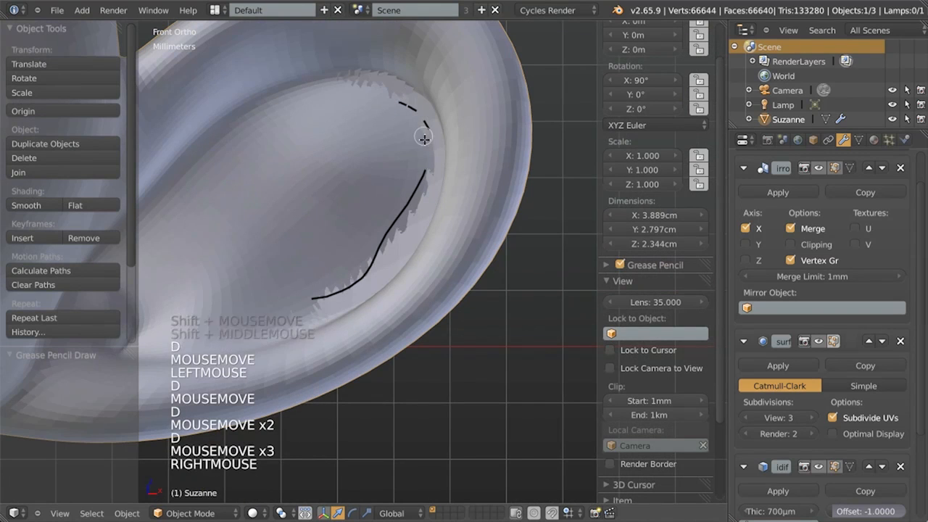
right_drag(391, 227, 390, 86)
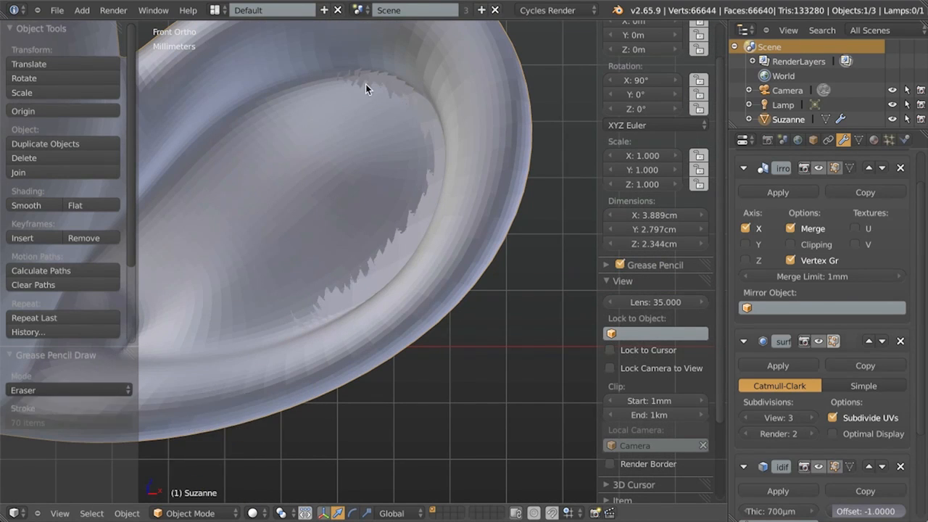
Examine the ear's base mesh in Edit Mode from the front and the back, and clear the vertex selection
scroll(401, 221, down, 3)
key(Tab)
right_click(528, 169)
right_drag(415, 192, 409, 274)
key(z)
right_click(406, 271)
middle_drag(371, 243, 425, 286)
key(z)
middle_drag(422, 208, 411, 242)
key(z)
key(a)
Select the seven vertices forming the back surface of the ear and move them along the Y axis, away from the inner ear
right_click(482, 201)
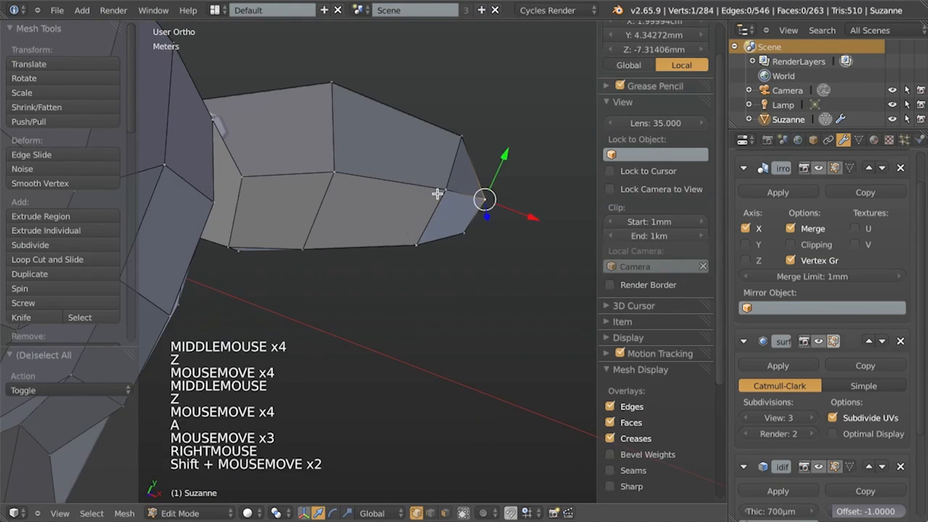
shift+right_click(445, 190)
shift+right_click(464, 125)
shift+right_click(319, 76)
shift+right_click(337, 176)
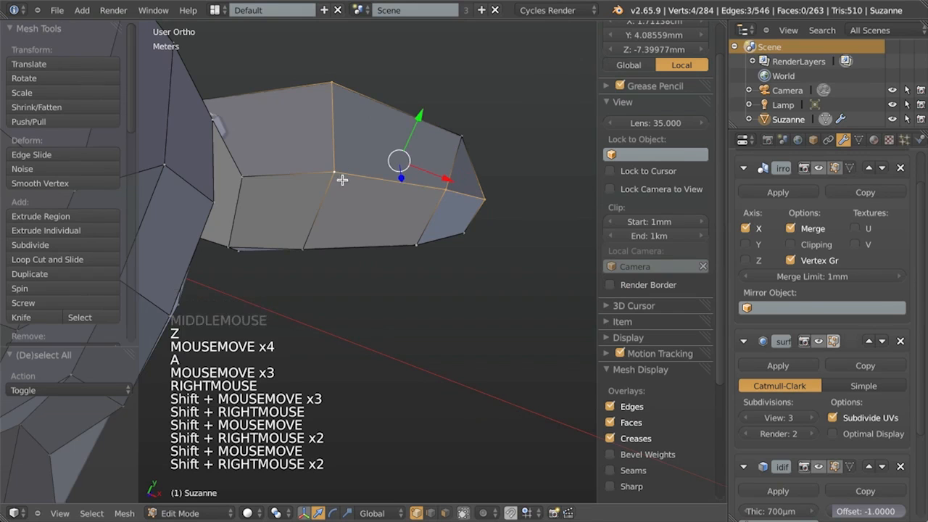
shift+right_click(464, 139)
scroll(469, 147, down, 4)
middle_drag(469, 147, 342, 290)
scroll(255, 184, up, 3)
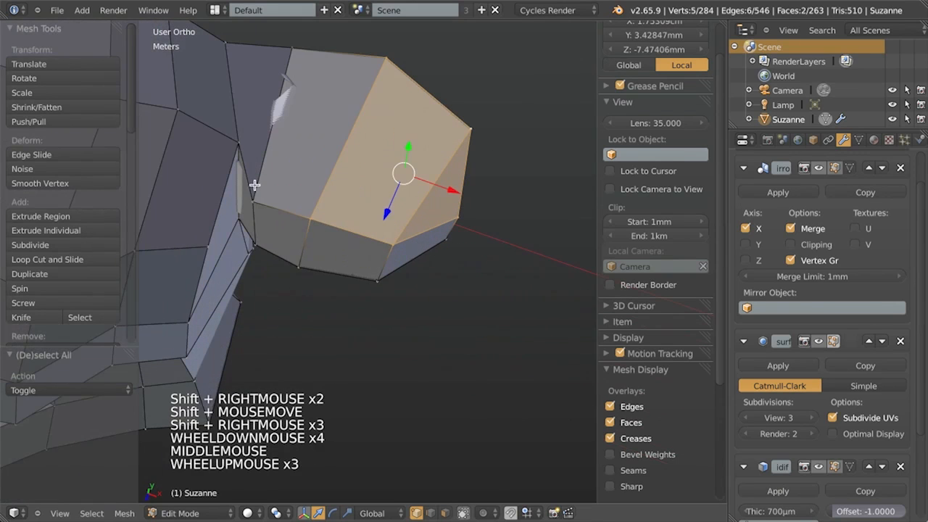
shift+right_click(261, 198)
shift+right_click(294, 58)
shift+middle_drag(293, 58, 348, 218)
mouse_move(349, 218)
middle_down()
mouse_move(377, 240)
mouse_move(399, 331)
mouse_move(409, 327)
mouse_move(405, 300)
mouse_move(396, 394)
mouse_move(376, 325)
mouse_move(378, 358)
mouse_move(476, 309)
mouse_move(409, 324)
mouse_move(394, 288)
middle_up()
key(g)
key(y)
click(404, 303)
Shift the selected back-of-ear vertices freely a bit more and check the smoothed ear from the front in Object Mode
key(z)
key(Tab)
key(z)
scroll(424, 396, down, 3)
key(Tab)
key(g)
click(378, 358)
key(Tab)
scroll(377, 376, down, 3)
scroll(401, 290, up, 4)
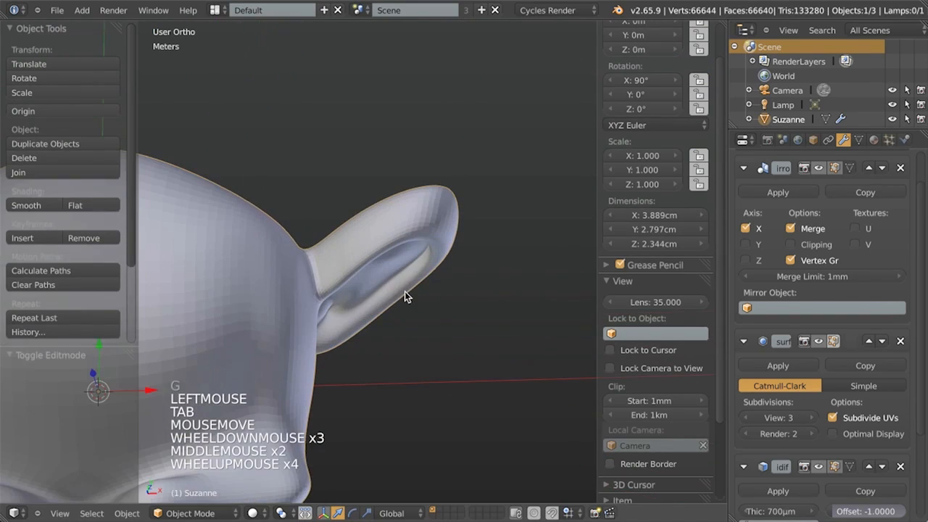
middle_drag(395, 364, 338, 224)
key(KP_1)
scroll(412, 314, up, 4)
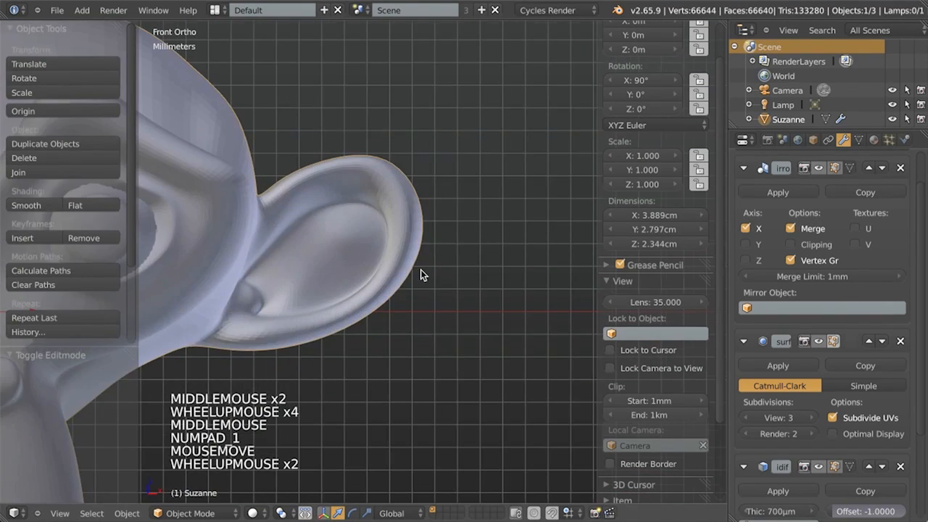
Examine the ear's inner and outer walls in solid and wireframe shading, including the right side view and the base mesh
middle_drag(425, 271, 454, 192)
key(z)
shift+middle_drag(301, 280, 391, 184)
key(z)
middle_drag(392, 190, 439, 156)
scroll(392, 315, down, 3)
scroll(278, 327, up, 2)
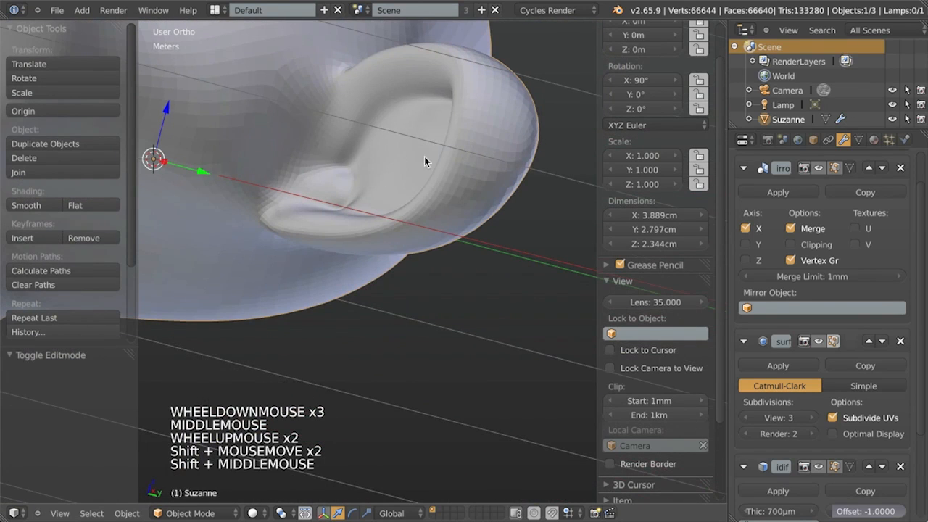
key(KP_3)
key(z)
key(Tab)
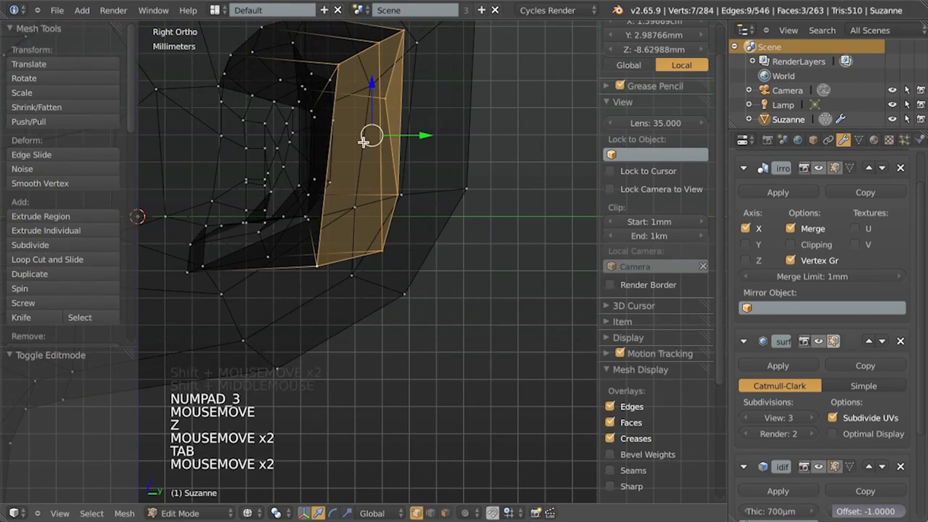
key(Tab)
key(Tab)
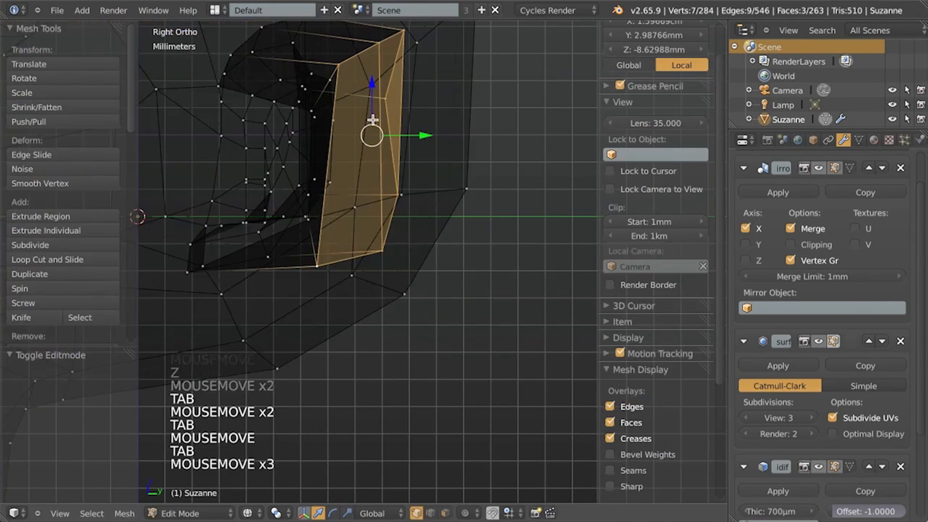
Select a single vertex inside the ear and turn on the Edge Length display for the mesh
key(z)
middle_drag(359, 125, 339, 192)
right_click(307, 84)
key(z)
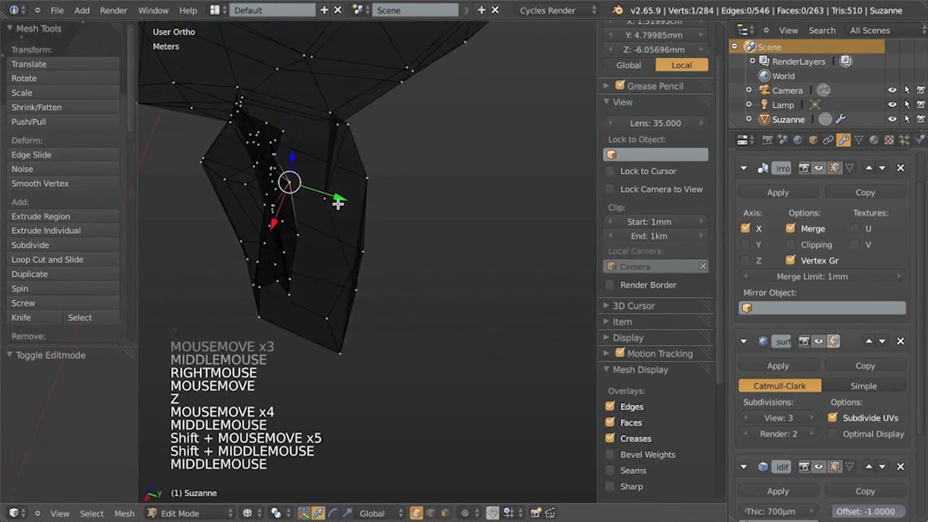
scroll(336, 236, up, 4)
shift+middle_drag(336, 237, 484, 251)
key(z)
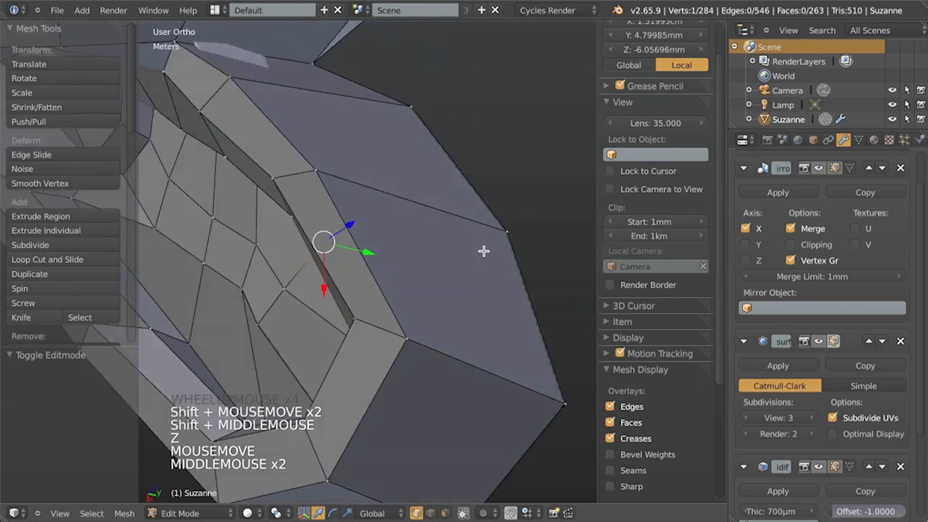
key(z)
scroll(622, 479, down, 9)
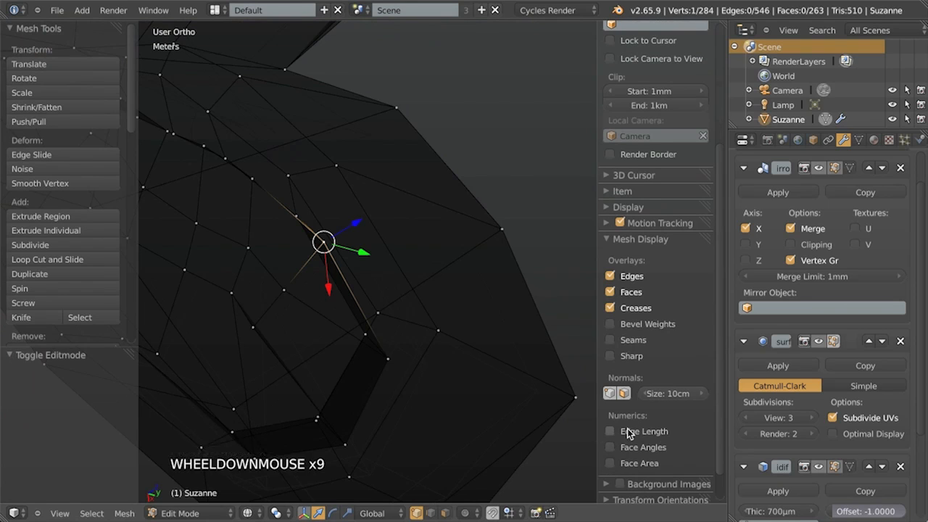
click(628, 433)
middle_drag(431, 193, 364, 272)
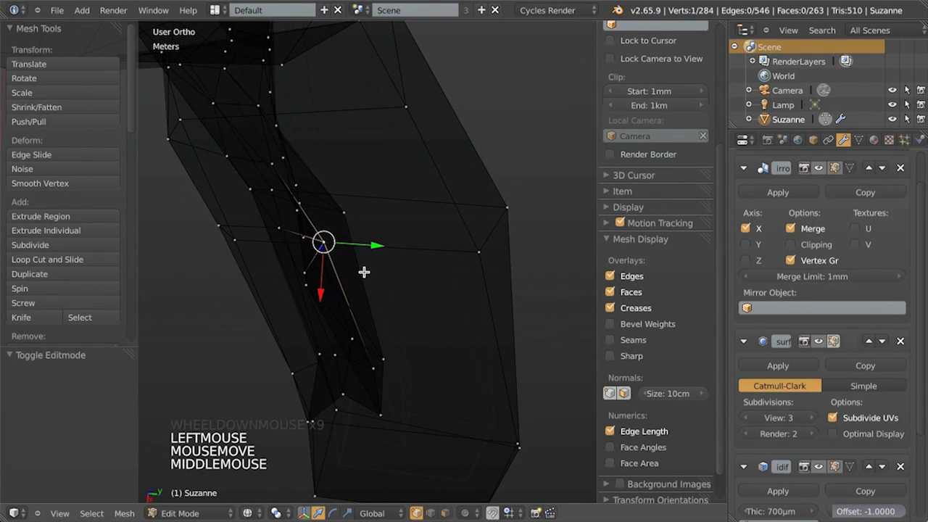
Extrude the ear vertex about 3.25 mm along Y toward the back of the ear and select both ends to measure the distance
key(e)
key(e)
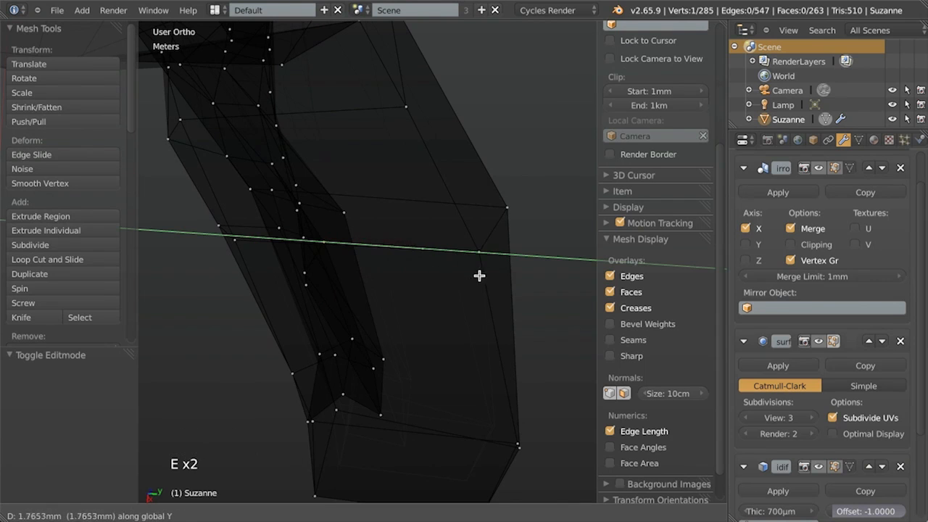
click(548, 271)
middle_drag(297, 323, 305, 199)
scroll(346, 222, up, 2)
shift+right_click(314, 183)
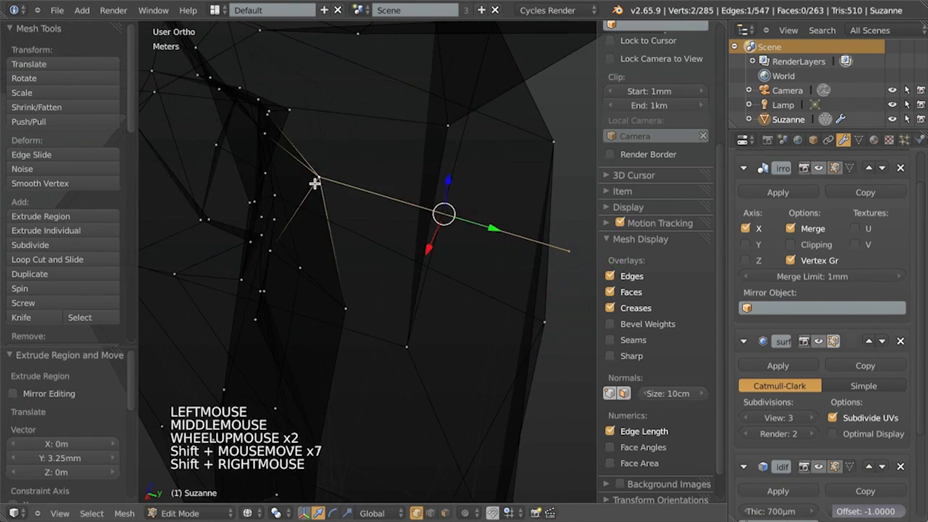
key(z)
middle_drag(394, 309, 365, 285)
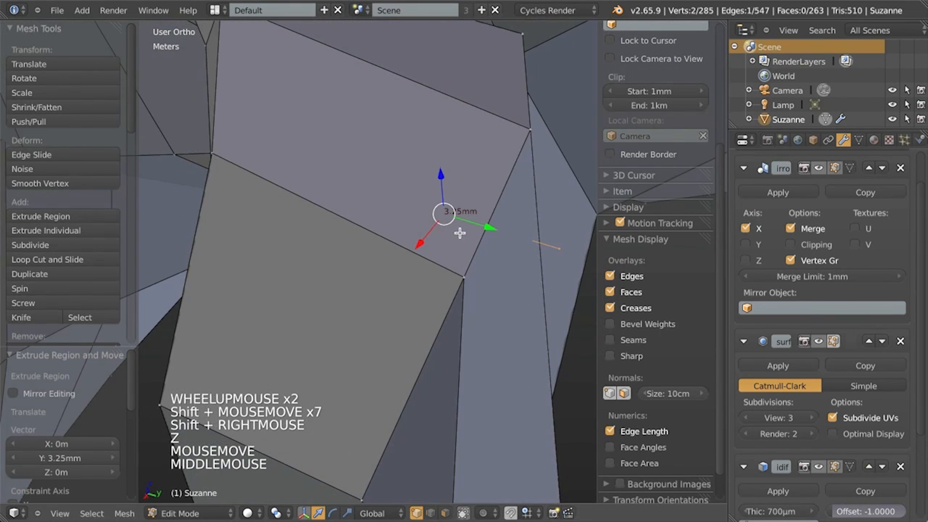
Hide the transform manipulator and delete the extruded measuring edge
key(ctrl+space)
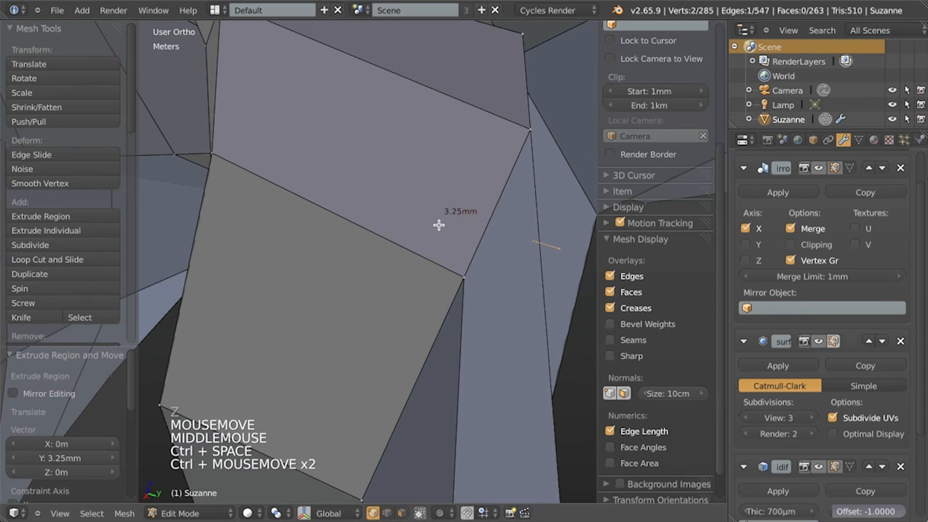
key(z)
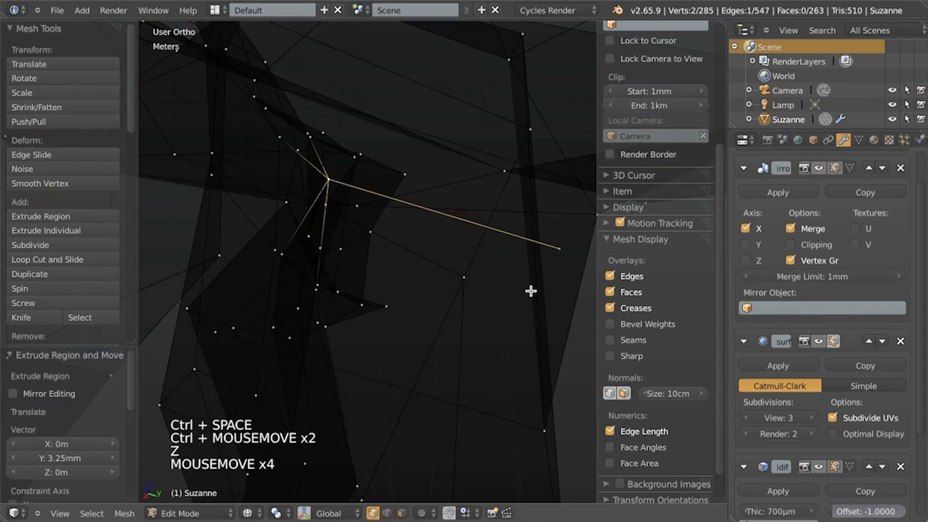
key(x)
click(551, 251)
Examine the smoothed head in Object Mode from an angle and from the front, in solid and wireframe shading
key(z)
scroll(327, 291, down, 2)
key(Tab)
mouse_move(313, 295)
middle_down()
mouse_move(347, 279)
mouse_move(430, 276)
mouse_move(459, 254)
mouse_move(413, 252)
middle_up()
scroll(341, 286, down, 8)
scroll(425, 277, down, 3)
key(KP_1)
scroll(424, 240, up, 4)
key(z)
key(z)
key(z)
Examine the wall thickness around the mouth in the right side wireframe view, comparing the smoothed mesh with the base mesh
key(KP_3)
mouse_move(422, 315)
shift+middle_down()
mouse_move(472, 237)
mouse_move(454, 230)
shift+middle_up()
scroll(473, 238, up, 4)
scroll(454, 229, up, 3)
key(Tab)
key(Tab)
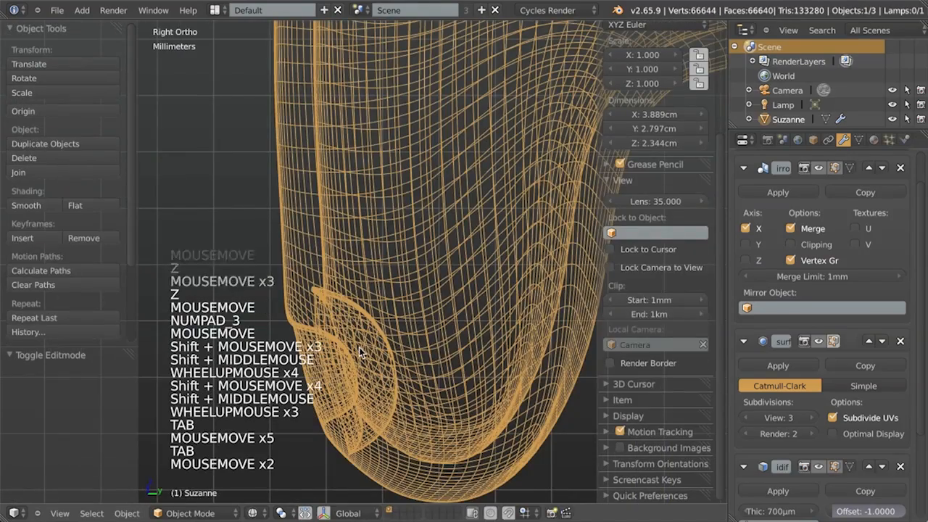
key(Tab)
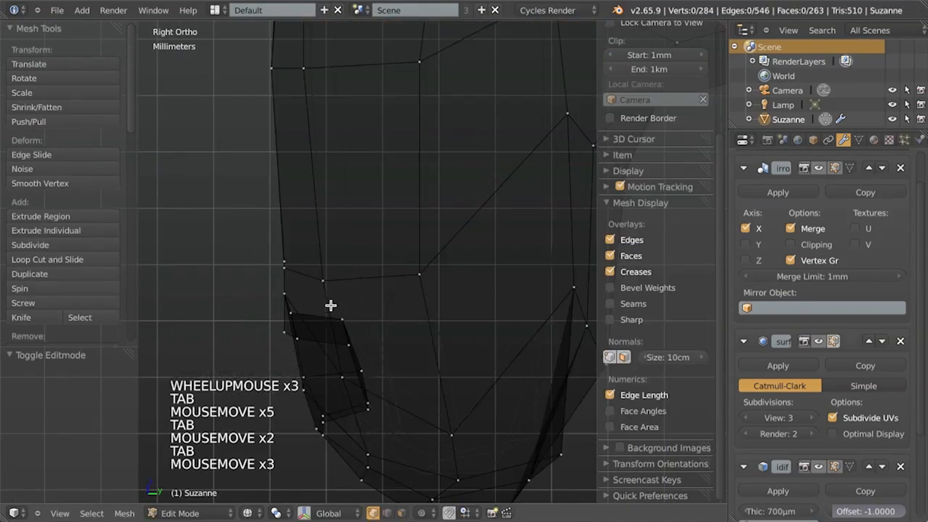
key(Tab)
Examine the wall inside the nose and the whole head's profile in the side wireframe view
scroll(346, 275, down, 4)
shift+middle_drag(435, 182, 410, 314)
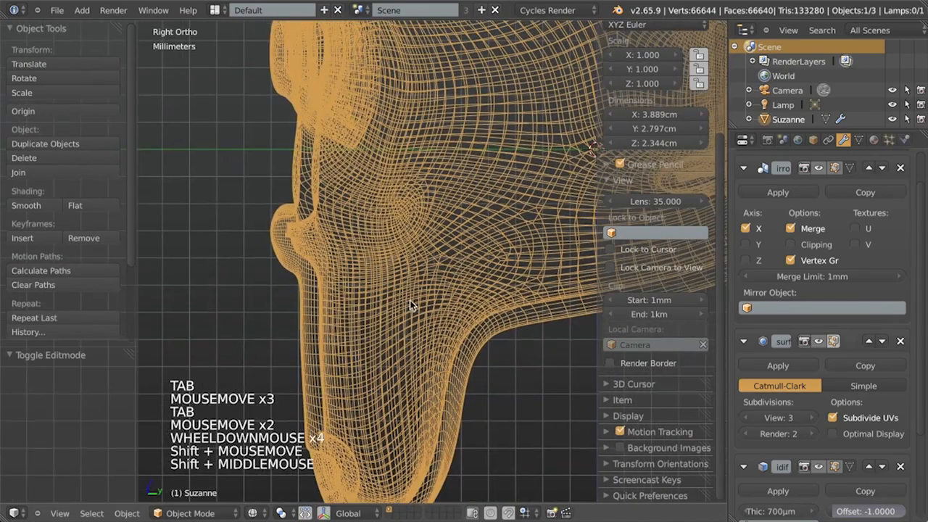
scroll(301, 278, up, 6)
shift+middle_drag(316, 247, 366, 209)
scroll(367, 209, up, 4)
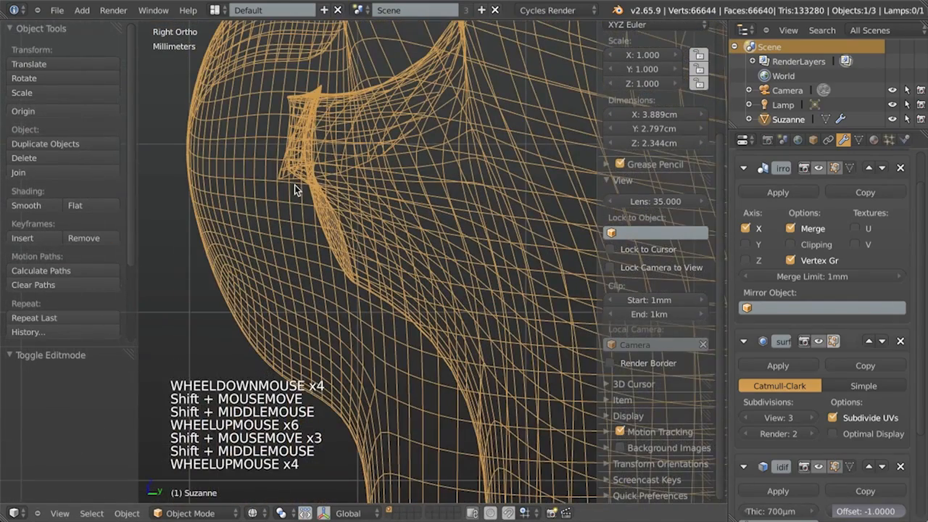
scroll(370, 220, down, 12)
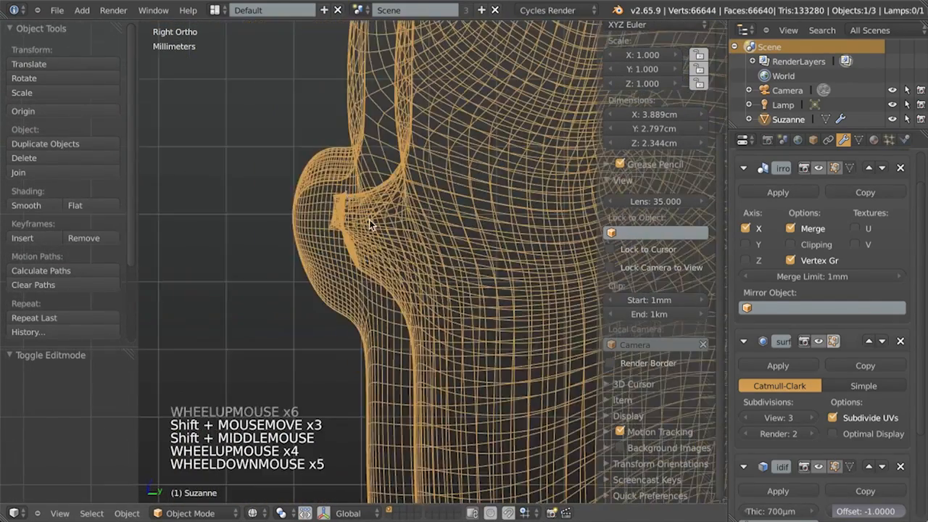
shift+middle_drag(454, 181, 299, 226)
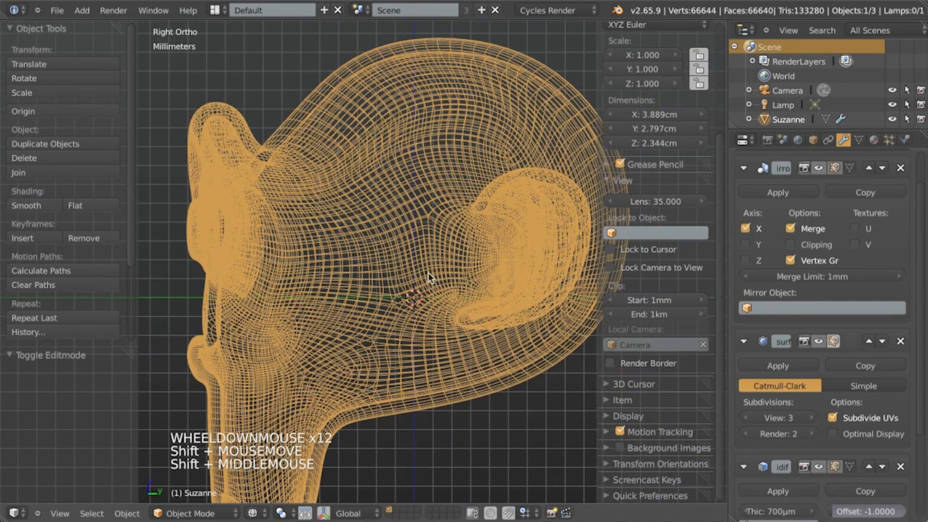
Try applying the Solidify modifier while it sits below the Subdivision Surface modifier, and undo it
scroll(801, 345, down, 7)
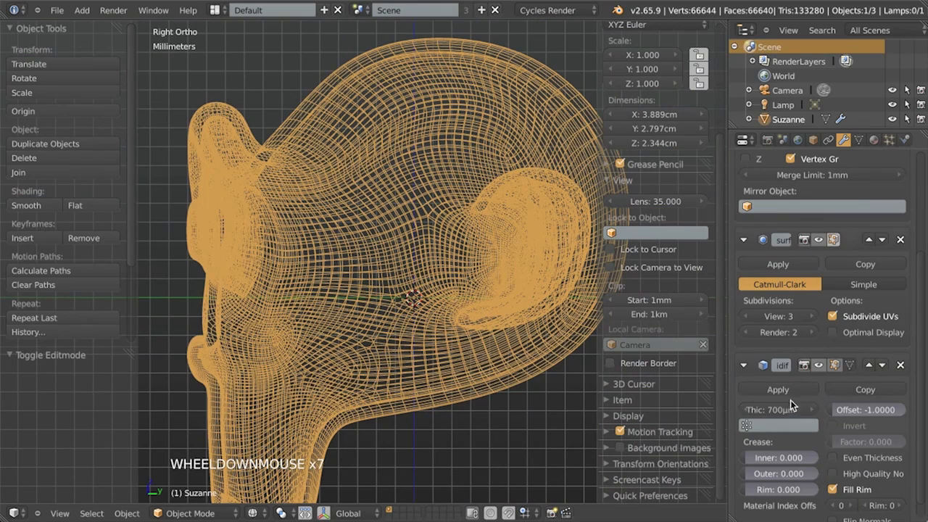
click(771, 389)
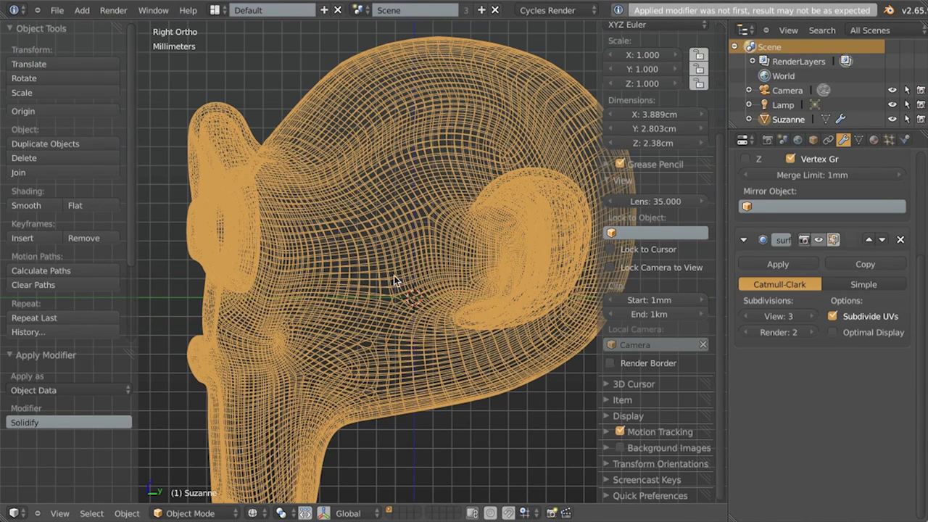
key(ctrl+z)
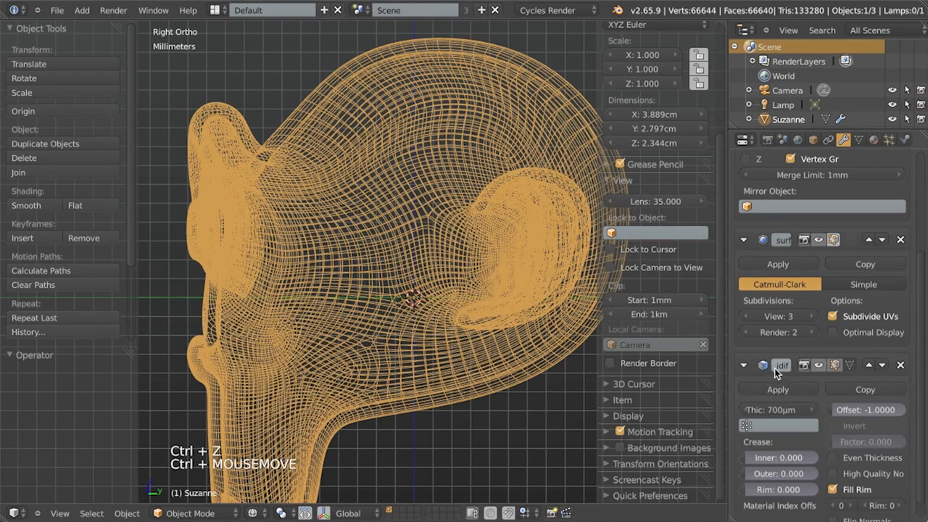
Move the Solidify modifier above the Subdivision Surface modifier and set its thickness to 0.9 mm
click(869, 366)
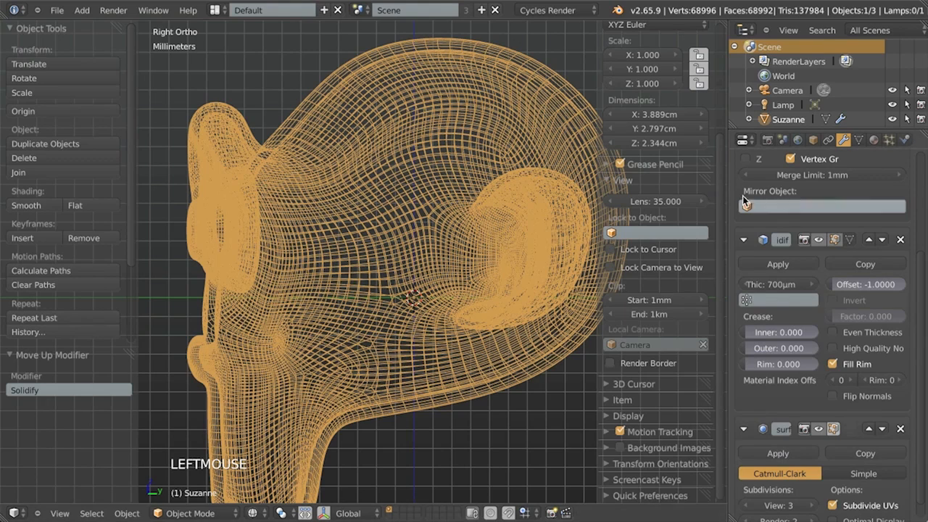
scroll(876, 273, up, 2)
click(767, 312)
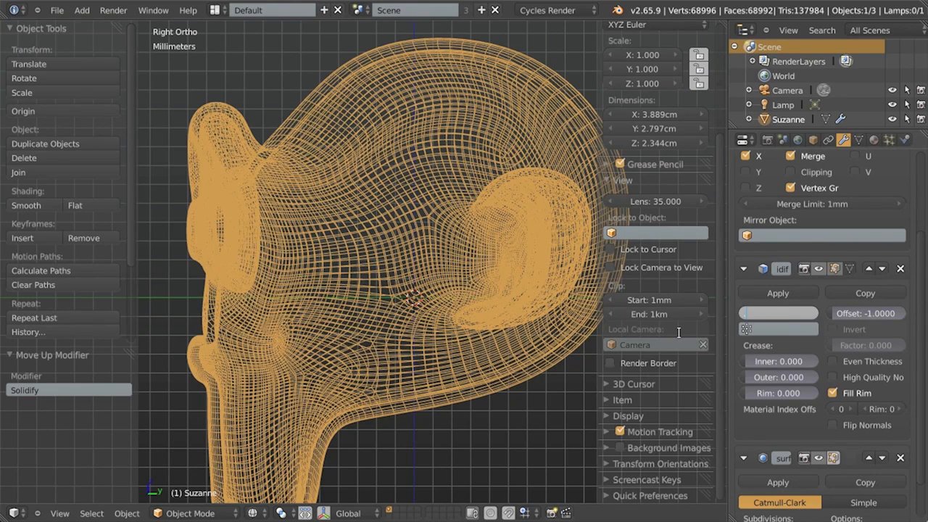
text(.9mm)
key(Return)
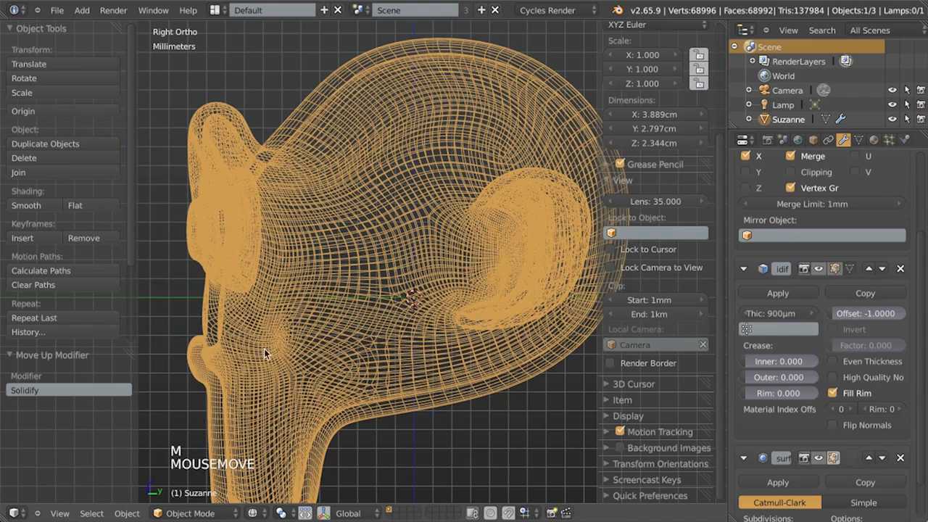
Apply the Solidify modifier to the head and check the whole wireframe from the side
shift+middle_drag(314, 352, 291, 347)
click(765, 293)
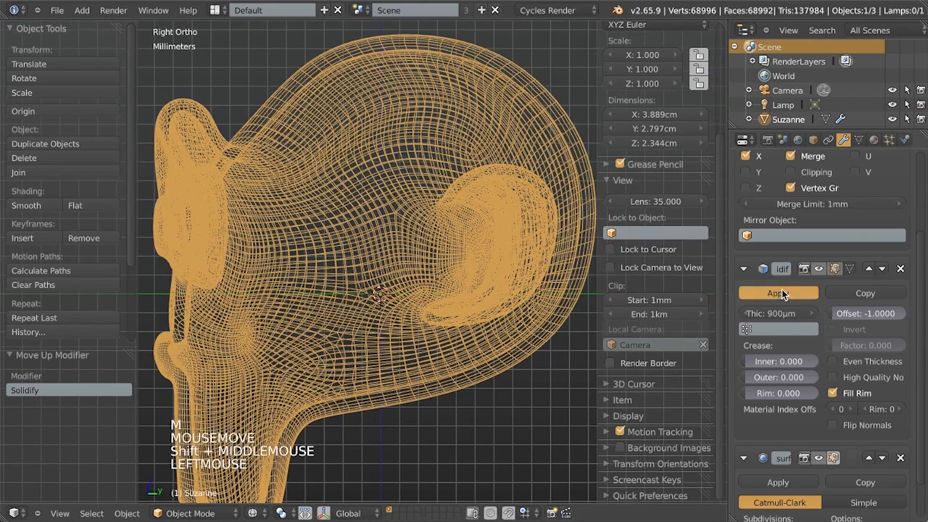
shift+middle_drag(384, 303, 459, 241)
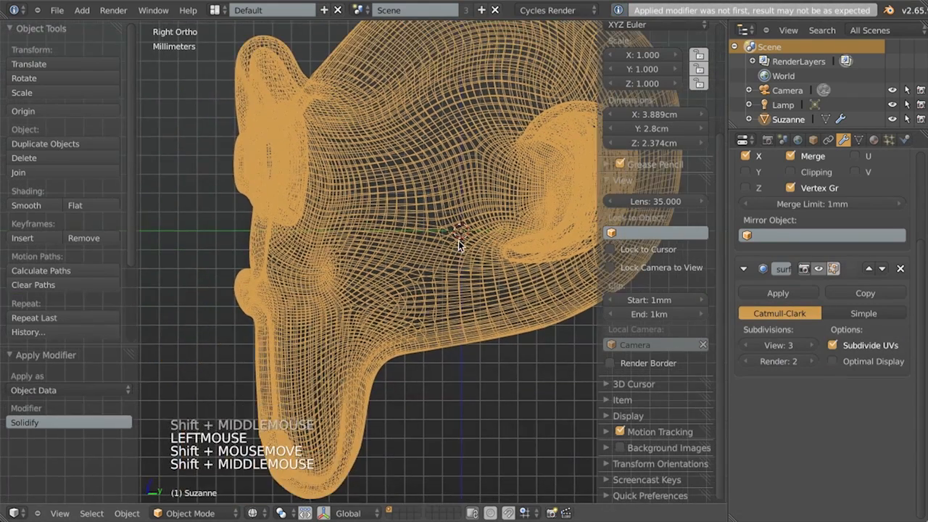
scroll(498, 200, down, 1)
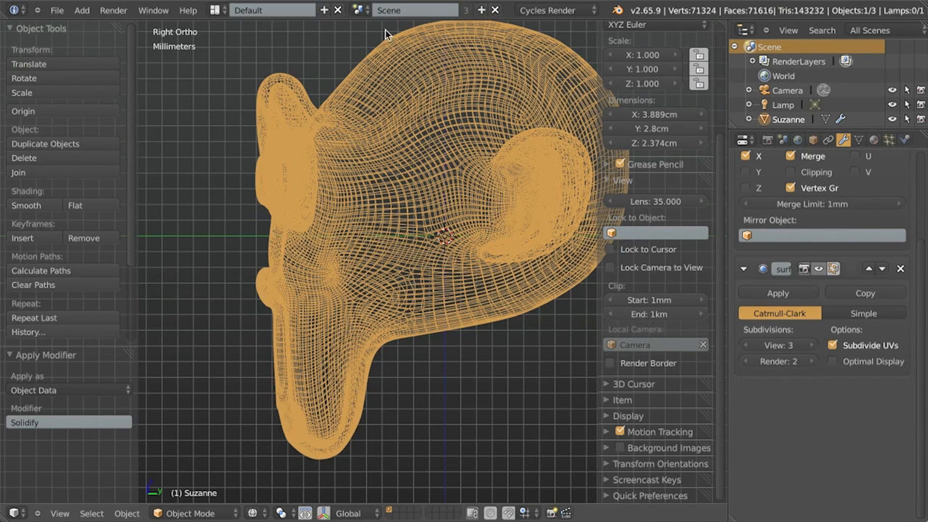
Set the Subdivision Surface modifier's levels to 1 for render and 0 for the viewport
click(748, 361)
click(750, 345)
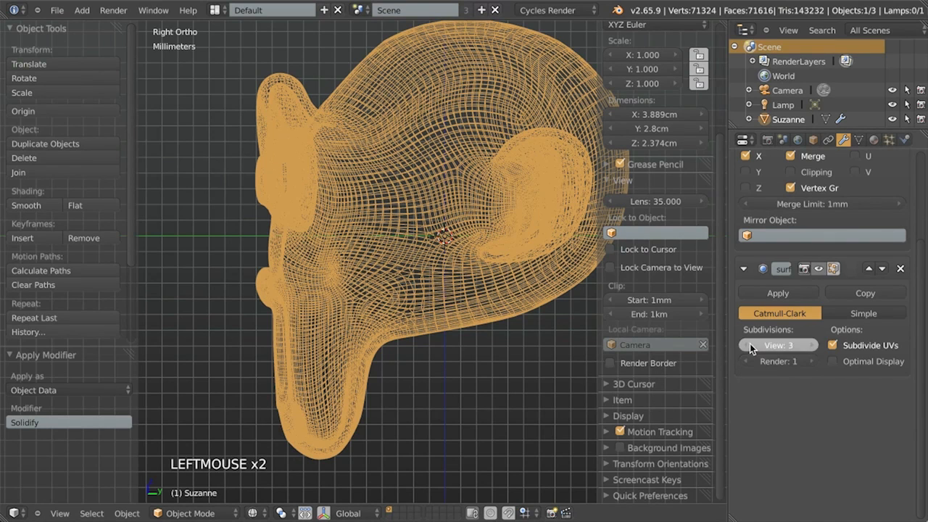
click(750, 345)
click(750, 345)
Measure the shell's wall thickness along the edge joining the outer and inner surfaces at the back of the crown
shift+middle_drag(389, 174, 339, 235)
key(Tab)
scroll(339, 235, up, 6)
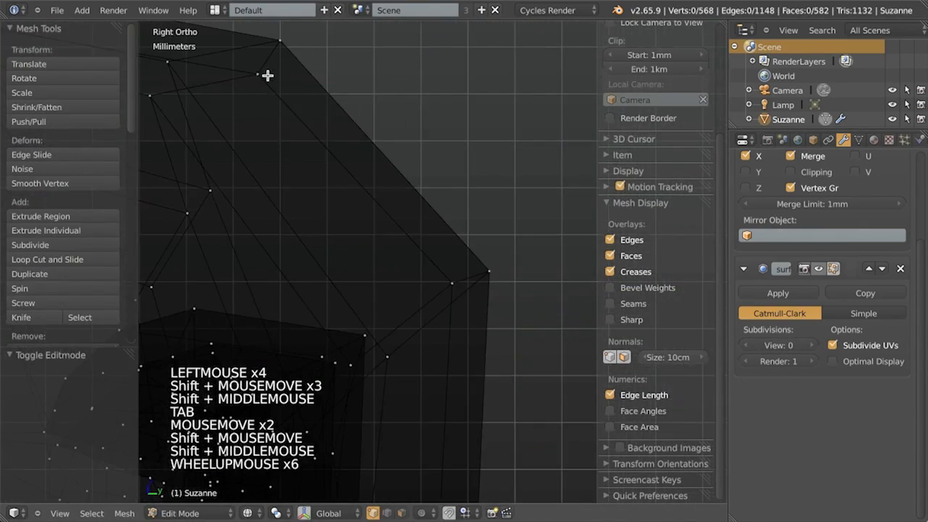
right_click(281, 42)
shift+right_click(168, 62)
shift+middle_drag(301, 73, 456, 213)
scroll(471, 271, up, 1)
key(z)
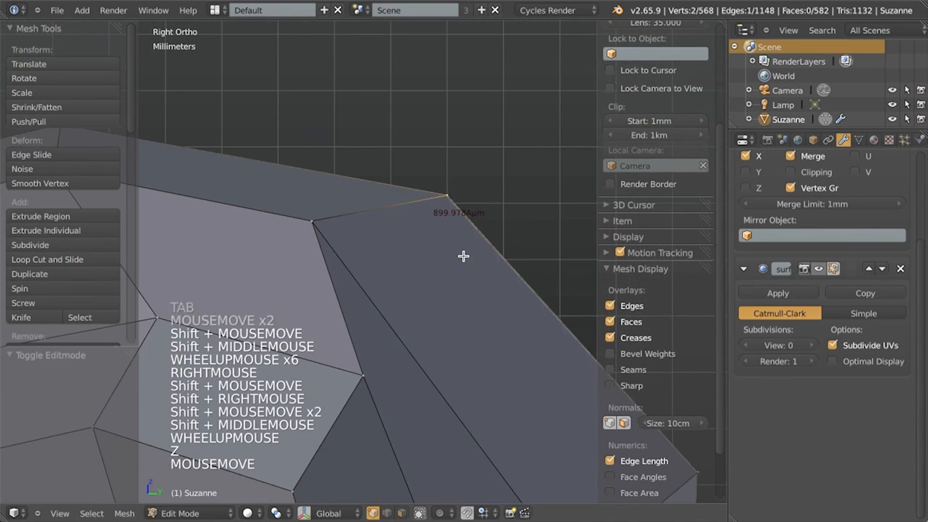
key(z)
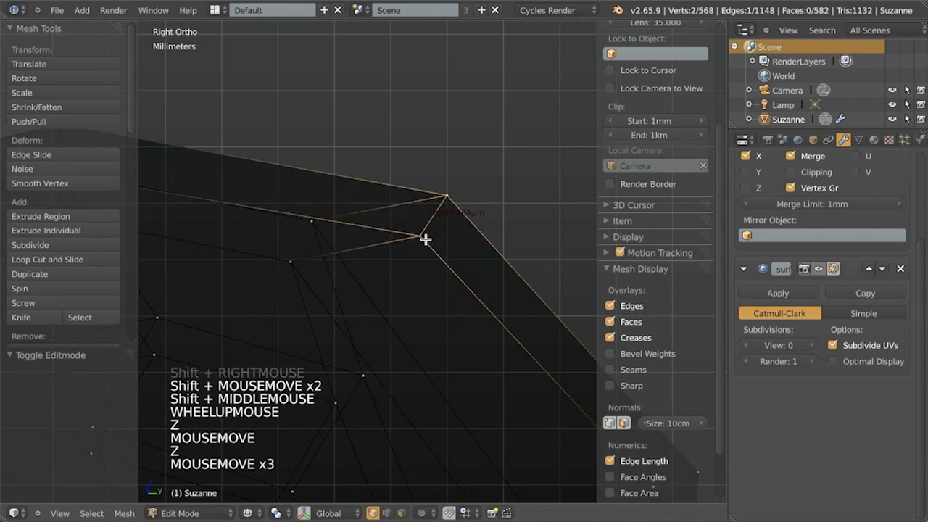
key(z)
key(s)
key(s)
key(s)
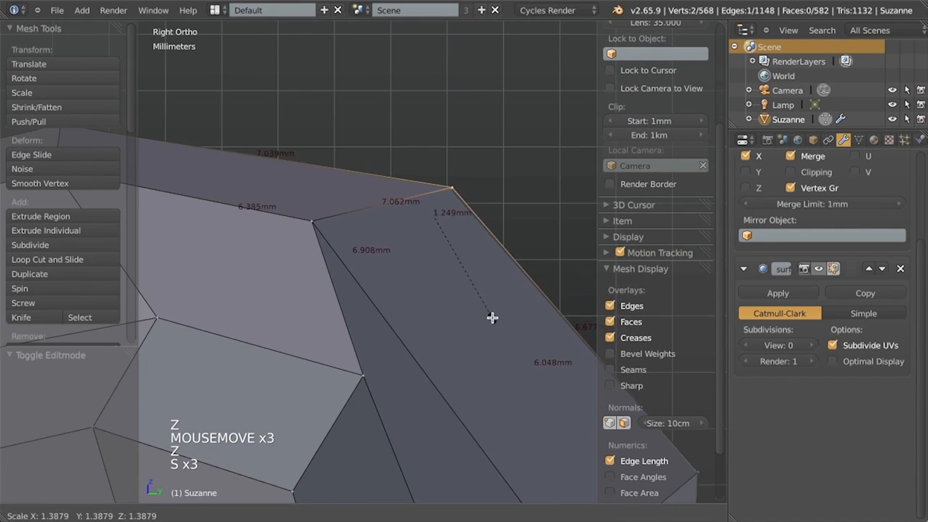
right_click(443, 308)
key(Tab)
key(Tab)
key(Tab)
key(z)
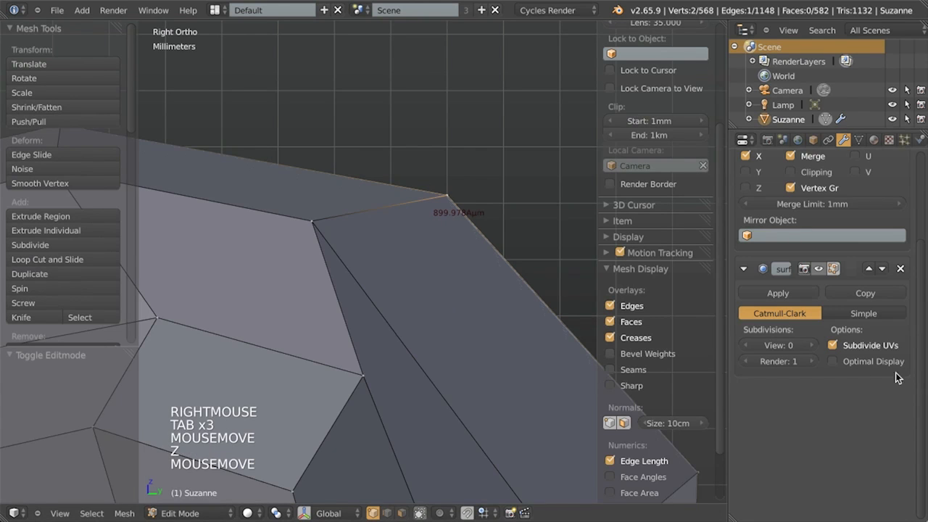
Raise the Subdivision Surface viewport level to 2 and return to Object Mode
click(805, 348)
key(z)
key(Tab)
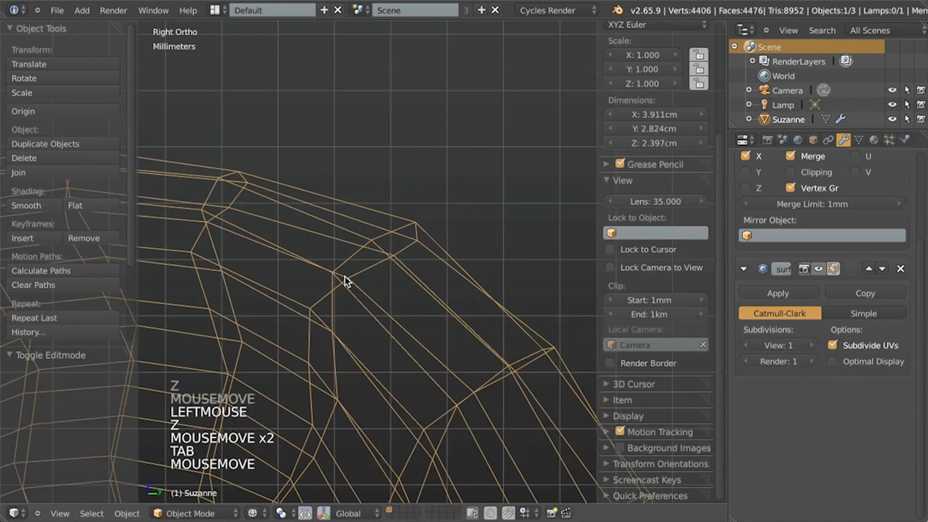
click(801, 351)
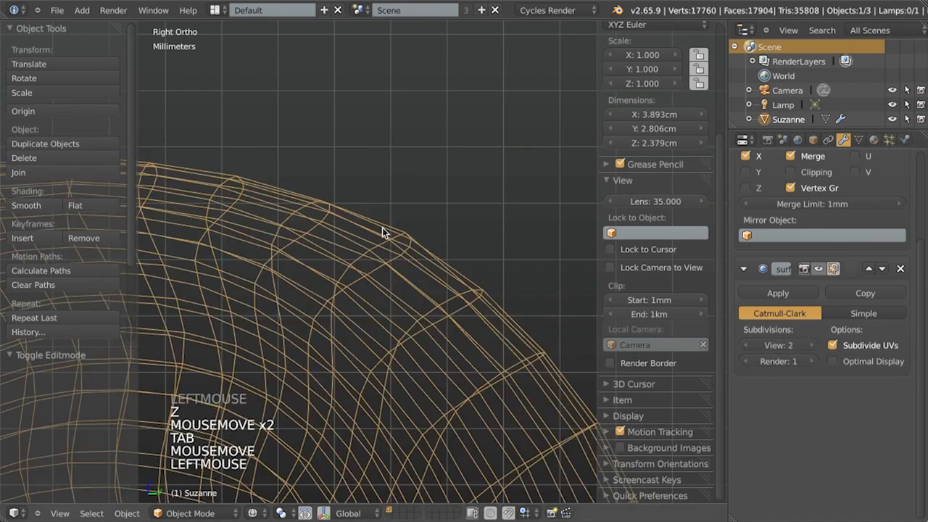
Examine the thickened head in solid and wireframe display, focusing on the centre seam between the eyes
key(z)
scroll(437, 316, down, 8)
shift+middle_drag(398, 326, 402, 312)
middle_drag(403, 312, 435, 312)
scroll(846, 305, up, 4)
key(z)
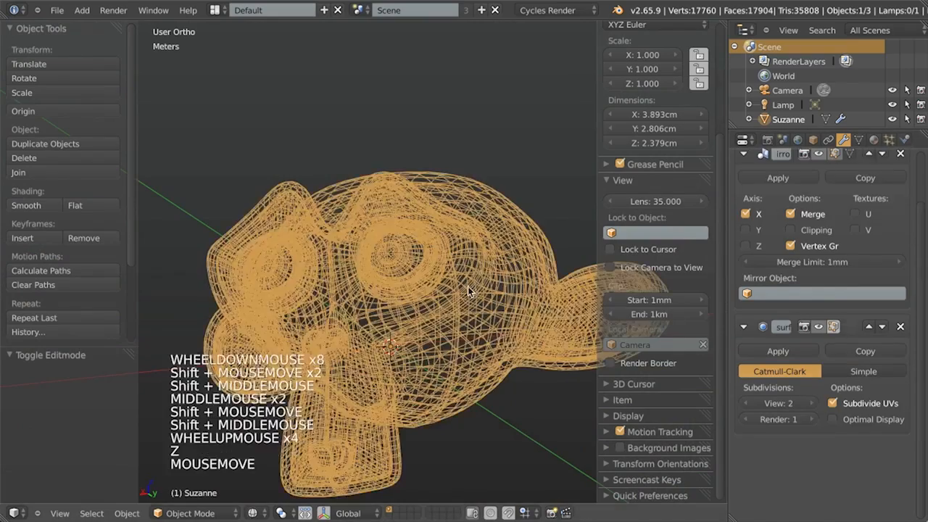
middle_drag(472, 286, 426, 286)
scroll(421, 294, up, 4)
scroll(417, 301, up, 4)
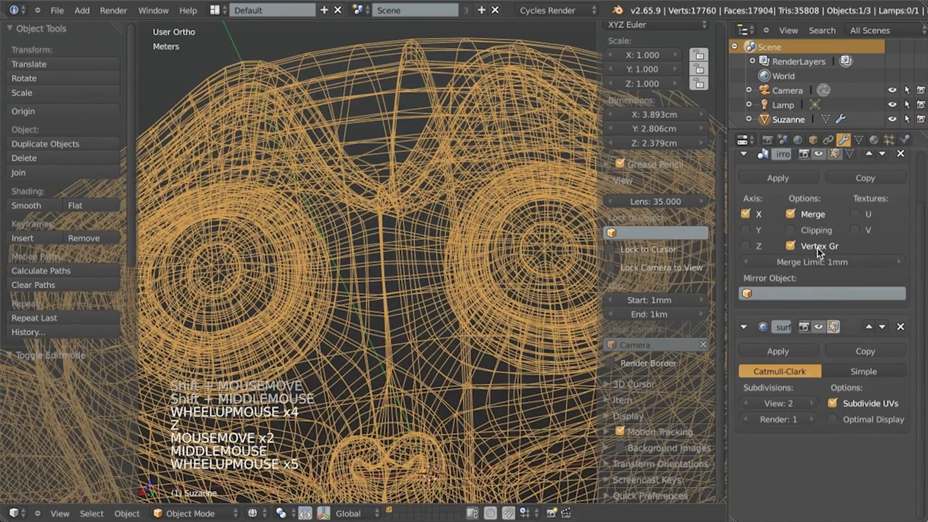
scroll(812, 243, up, 3)
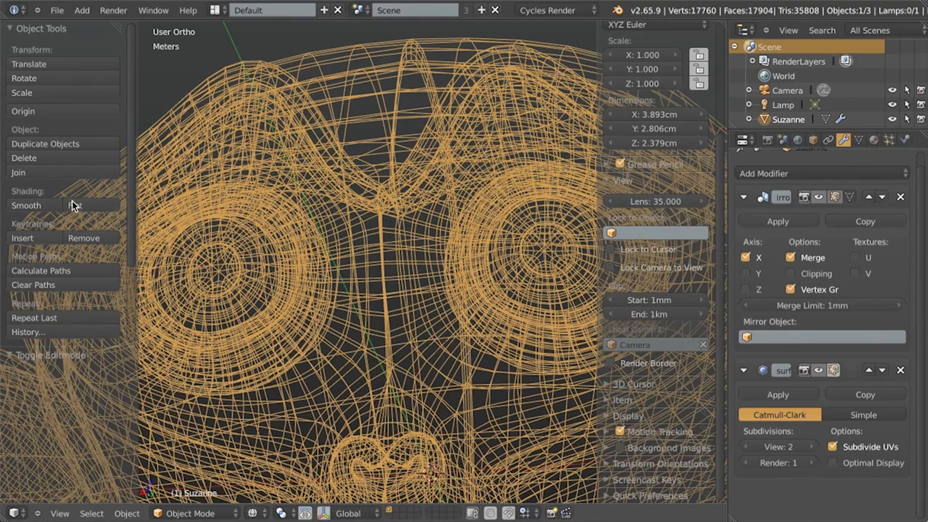
In Edit Mode, select the outer and inner vertices at the top of the head's centre seam
key(KP_1)
key(Tab)
scroll(332, 149, down, 3)
mouse_move(331, 150)
shift+middle_down()
mouse_move(354, 236)
mouse_move(369, 180)
shift+middle_up()
key(z)
key(z)
middle_drag(365, 145, 335, 137)
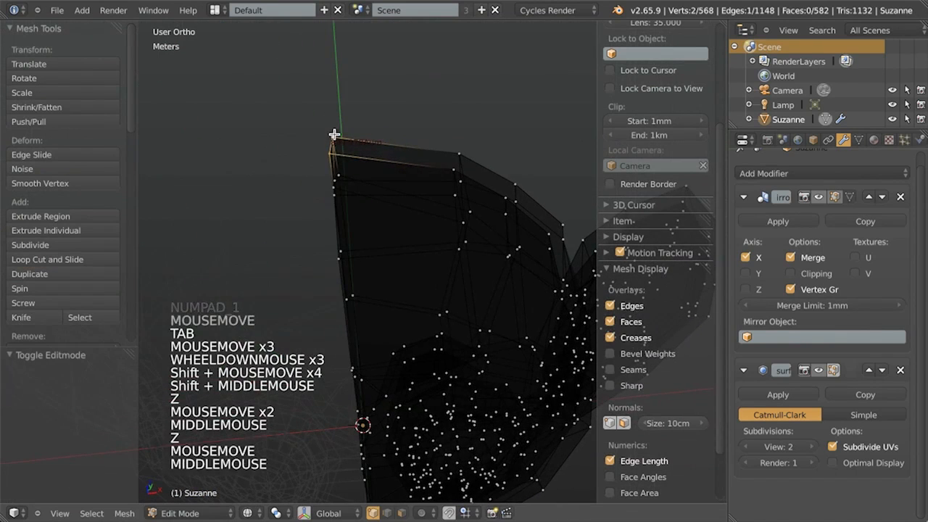
right_click(334, 137)
shift+right_click(326, 156)
Add the uppermost centre-seam vertices to the selection with a box select in front view and enable Clipping on the Mirror modifier
scroll(324, 166, down, 5)
key(KP_1)
key(b)
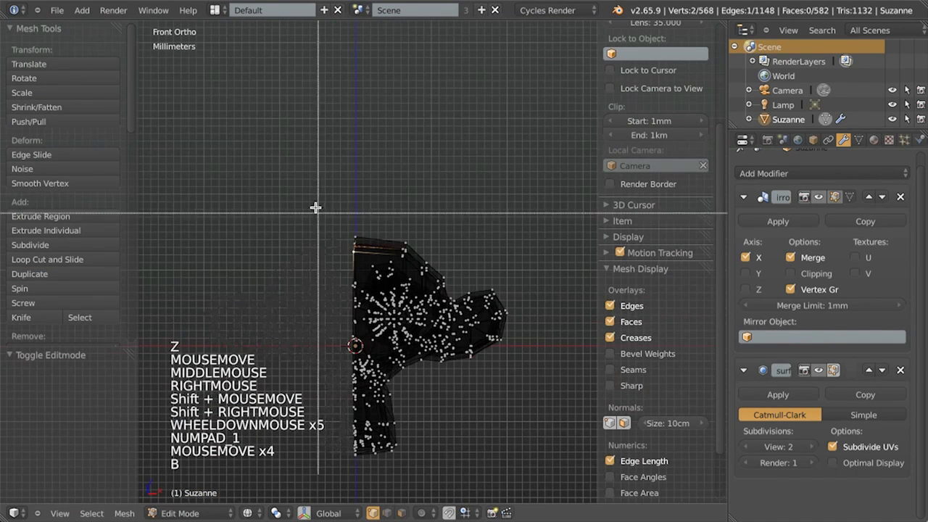
drag(297, 184, 341, 269)
scroll(346, 304, up, 6)
scroll(385, 296, up, 5)
shift+middle_drag(346, 304, 386, 327)
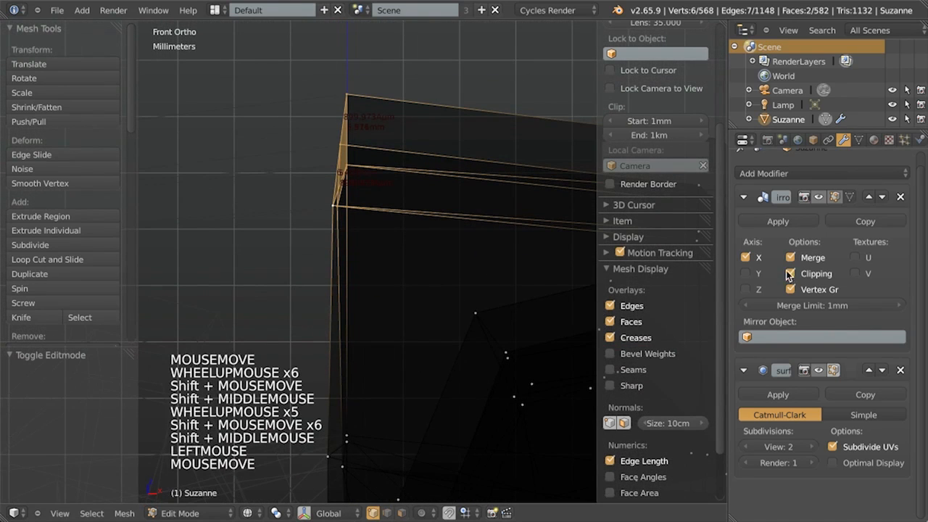
Move the selected seam vertices -3.179 mm along X so they snap onto the mirror plane
key(g)
click(304, 258)
scroll(332, 258, down, 4)
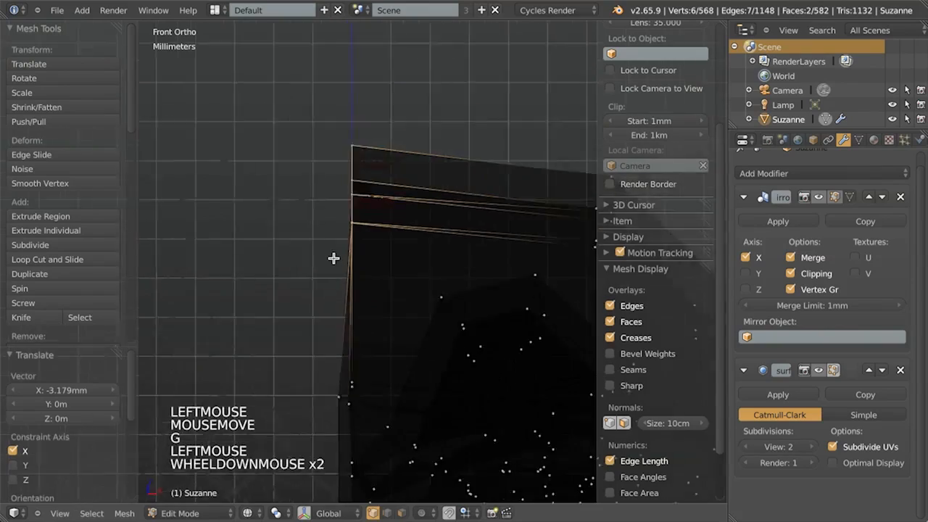
Box-select all vertices along the head's centre seam from the top view and return to the front view
shift+middle_drag(331, 259, 376, 235)
key(KP_7)
scroll(307, 145, down, 5)
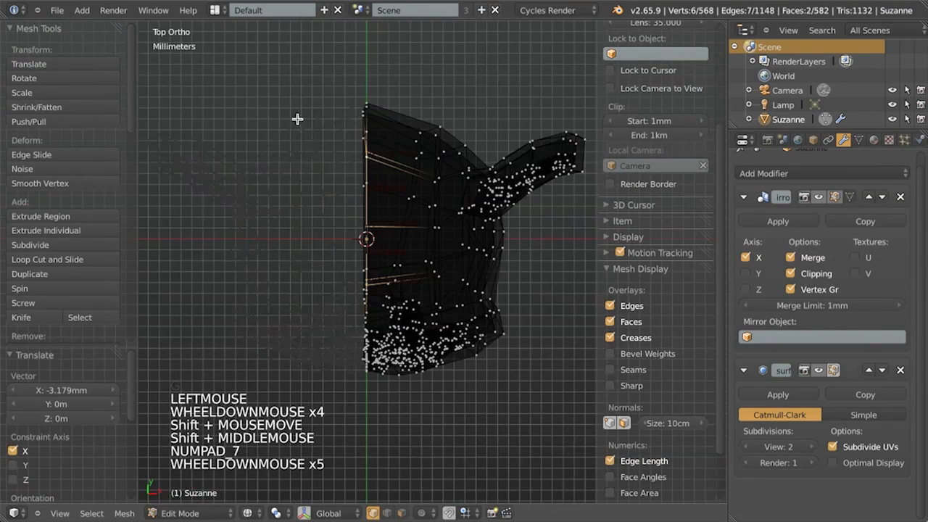
key(b)
drag(297, 65, 370, 468)
key(KP_1)
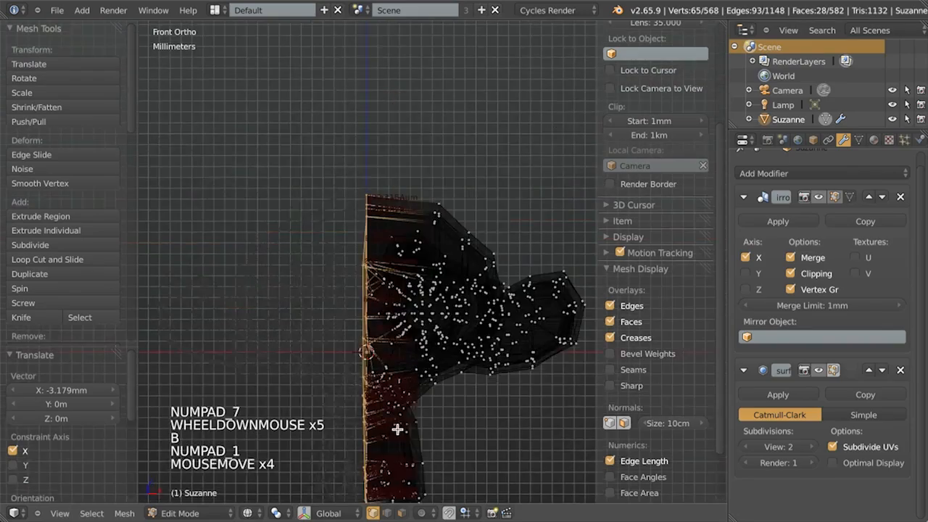
Move the selected centre-line vertices by -5.796 mm along X toward the mirror seam
scroll(394, 435, up, 4)
shift+middle_drag(394, 437, 402, 238)
scroll(402, 238, up, 3)
key(z)
scroll(406, 243, down, 3)
key(z)
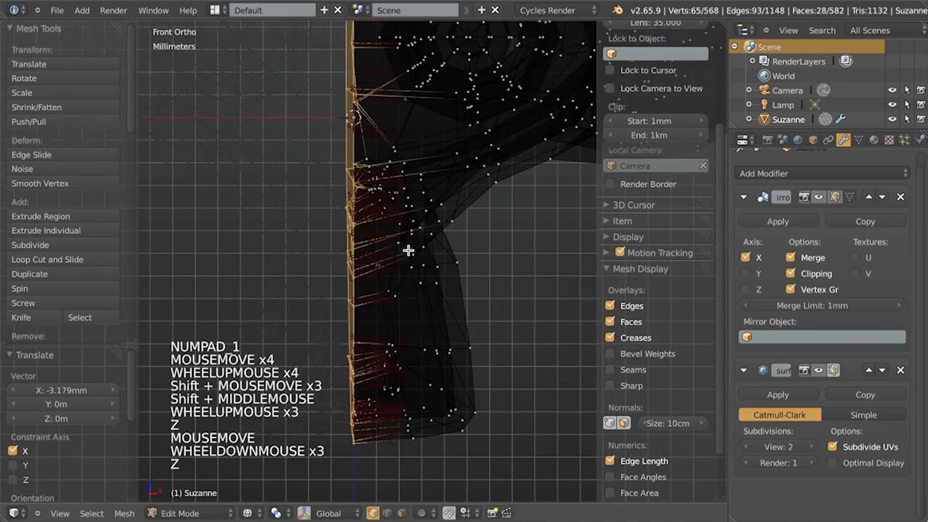
key(g)
click(277, 253)
Delete the selected inner faces along the mirror seam, keeping their vertices
scroll(277, 254, down, 6)
shift+middle_drag(277, 254, 696, 290)
scroll(696, 290, up, 4)
shift+middle_drag(299, 243, 326, 261)
key(z)
mouse_move(414, 243)
middle_down()
mouse_move(437, 247)
mouse_move(295, 297)
mouse_move(331, 248)
mouse_move(325, 279)
middle_up()
scroll(438, 246, up, 2)
scroll(295, 297, up, 4)
key(z)
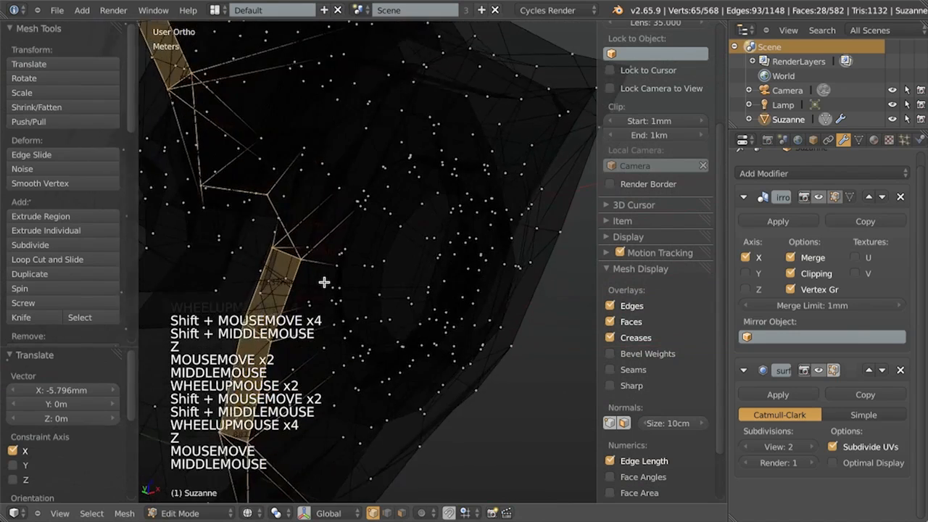
scroll(405, 277, down, 3)
key(z)
key(x)
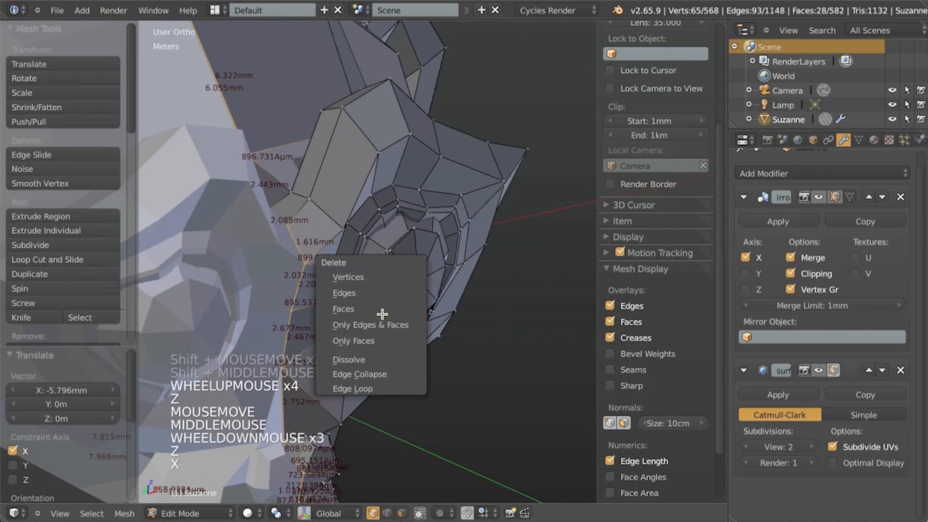
click(337, 251)
Turn off the Mirror modifier's edit-mode display and move the stray vertices beside the eye by -2.473 mm along X
shift+middle_drag(386, 285, 467, 253)
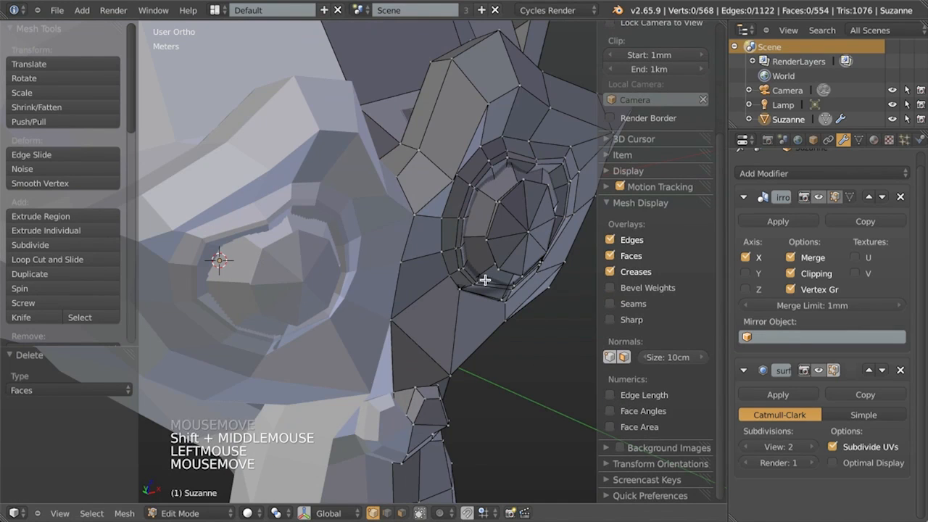
click(835, 196)
shift+middle_drag(559, 218, 405, 184)
right_click(425, 222)
key(g)
key(x)
click(363, 190)
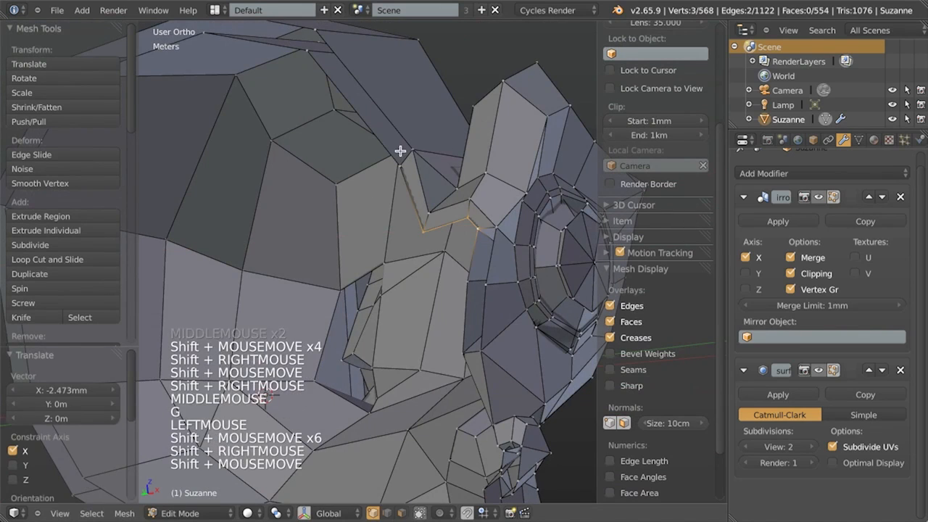
Select the narrow strip of faces along the seam between the brow and the eye and delete its faces
key(z)
right_click(414, 151)
key(z)
shift+right_click(401, 167)
shift+right_click(425, 229)
shift+right_click(458, 166)
shift+right_click(467, 222)
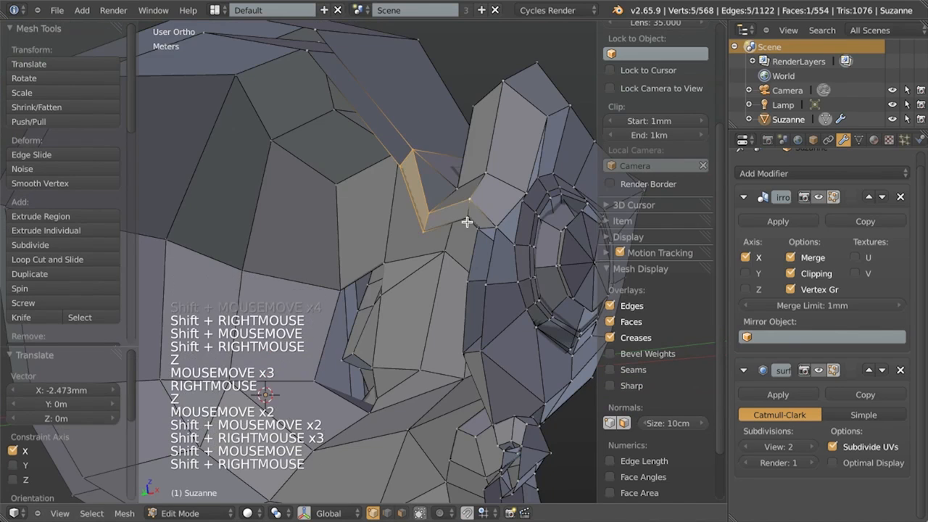
key(x)
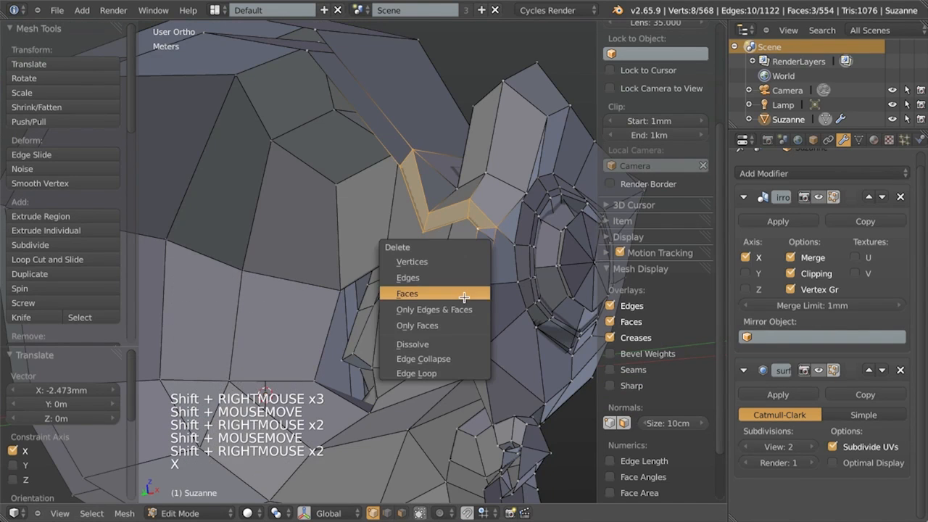
click(464, 293)
Box-select the centre-line vertices in the wireframe front view, examine the seam around the nose, and clear the selection
key(KP_1)
shift+middle_drag(469, 307, 539, 55)
key(z)
scroll(410, 234, up, 1)
key(b)
mouse_move(348, 45)
mouse_down()
mouse_move(416, 257)
mouse_move(391, 489)
mouse_move(406, 502)
mouse_up()
key(z)
mouse_move(428, 304)
middle_down()
mouse_move(447, 267)
mouse_move(487, 249)
mouse_move(549, 179)
mouse_move(404, 228)
middle_up()
scroll(404, 228, up, 4)
key(a)
Select the inward-facing faces at the nose and the adjoining strip above it, and delete those faces
right_click(335, 200)
shift+right_click(364, 213)
shift+right_click(335, 145)
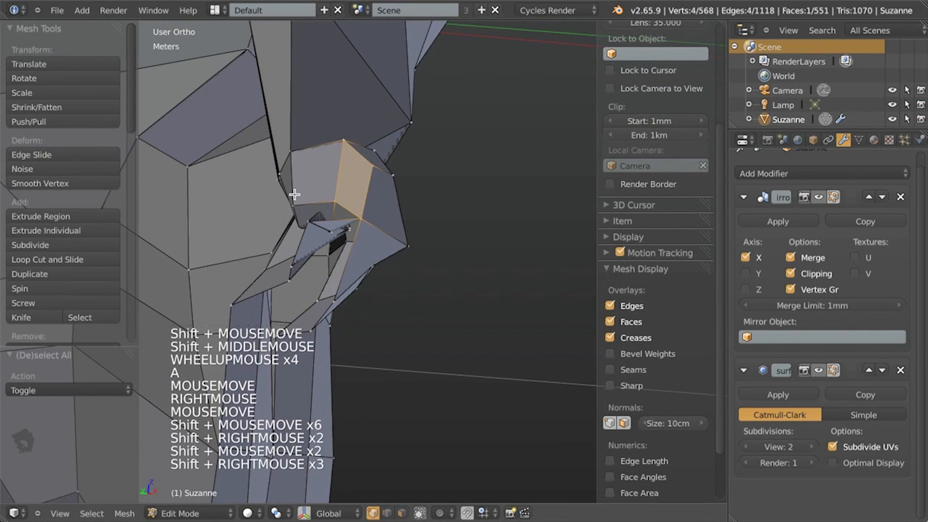
middle_drag(288, 219, 219, 206)
shift+right_click(309, 314)
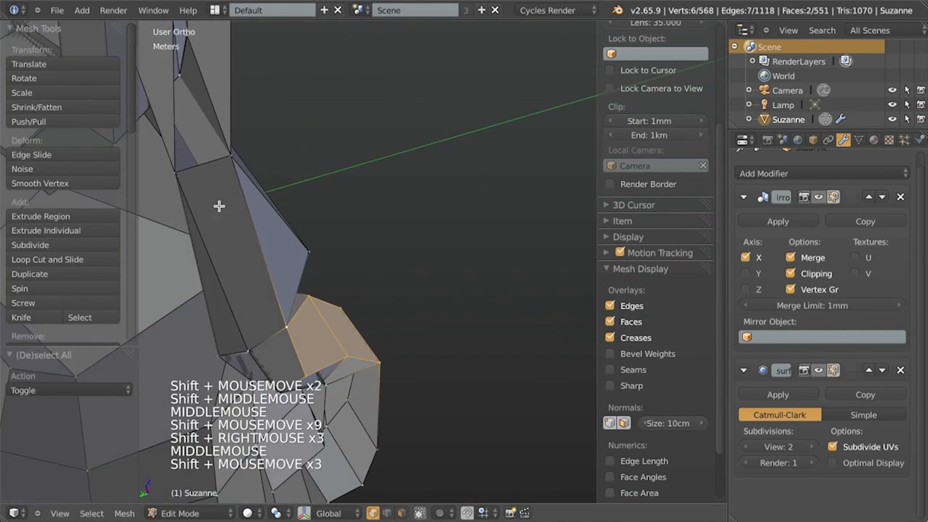
key(z)
shift+right_click(236, 160)
key(z)
key(x)
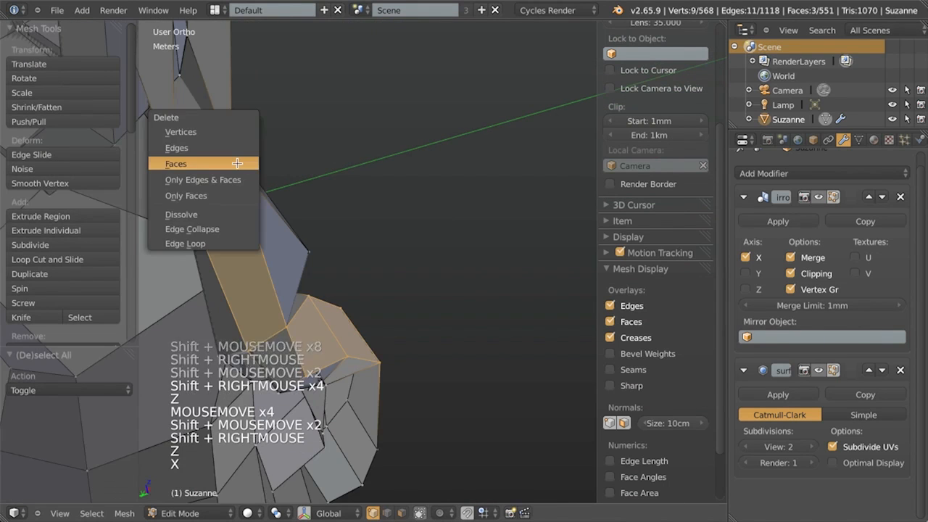
click(238, 160)
Delete the stray vertices of the overlapping geometry inside the nose
scroll(373, 269, down, 5)
shift+middle_drag(373, 268, 345, 295)
scroll(406, 248, up, 5)
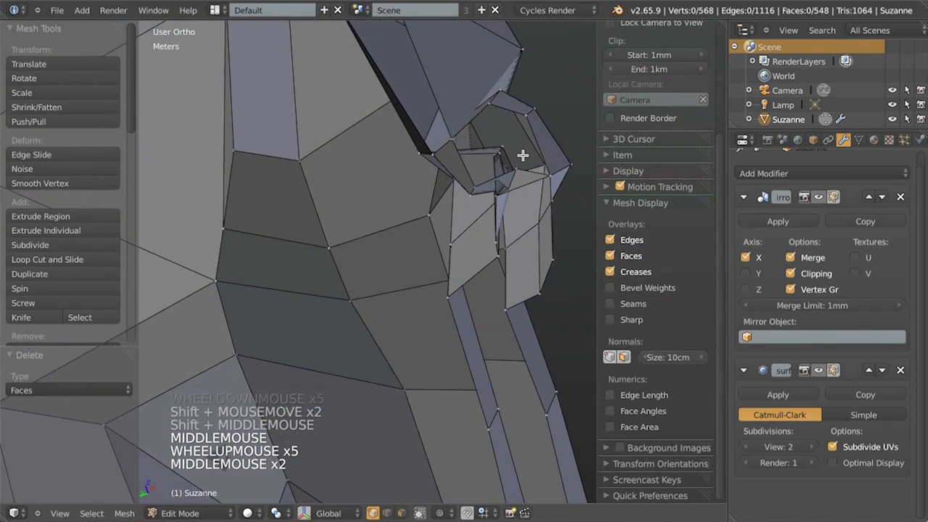
key(g)
key(g)
right_click(527, 191)
middle_drag(527, 191, 472, 251)
scroll(524, 198, up, 2)
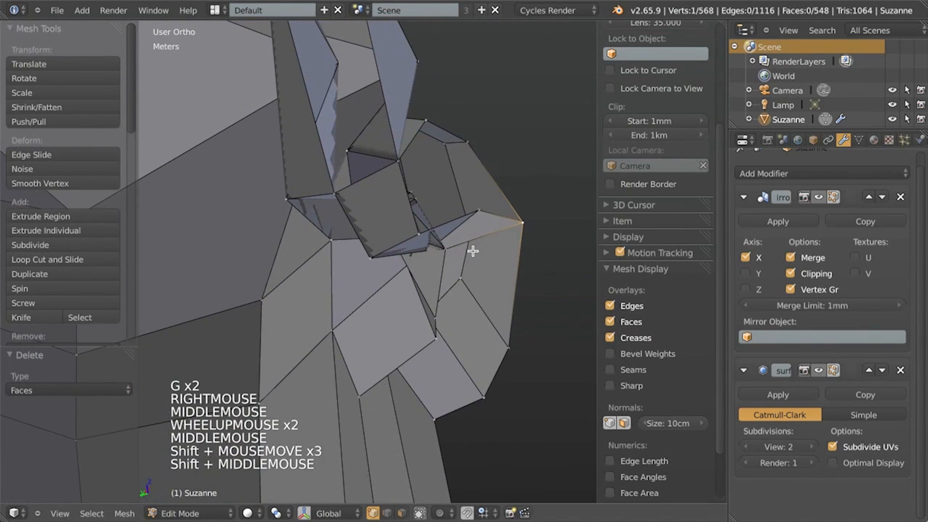
shift+right_click(350, 177)
middle_drag(397, 164, 432, 186)
shift+right_click(370, 171)
key(x)
click(365, 155)
Select the ten tangled vertices remaining at the inner side of the nose and delete them
right_click(431, 186)
shift+right_click(430, 199)
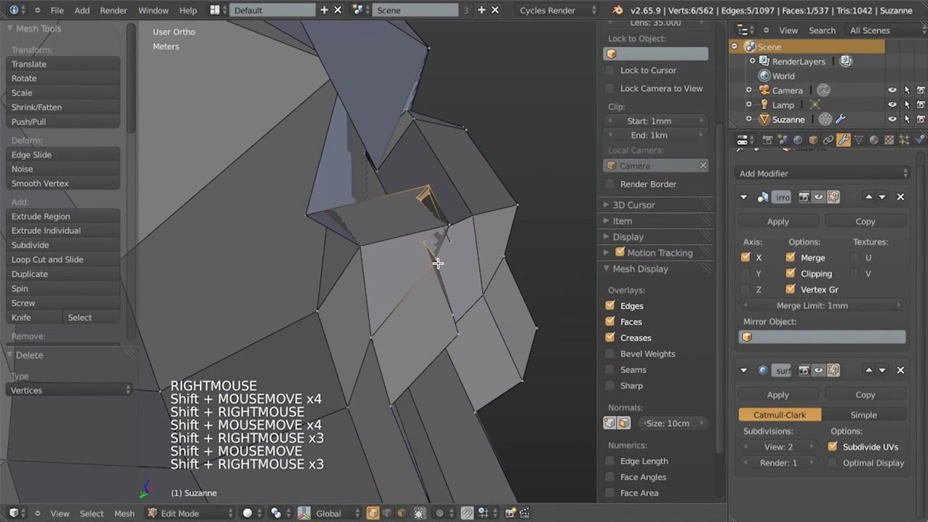
shift+right_click(451, 222)
key(z)
shift+right_click(479, 212)
middle_drag(486, 209, 394, 253)
key(z)
key(z)
key(z)
shift+right_click(485, 305)
key(x)
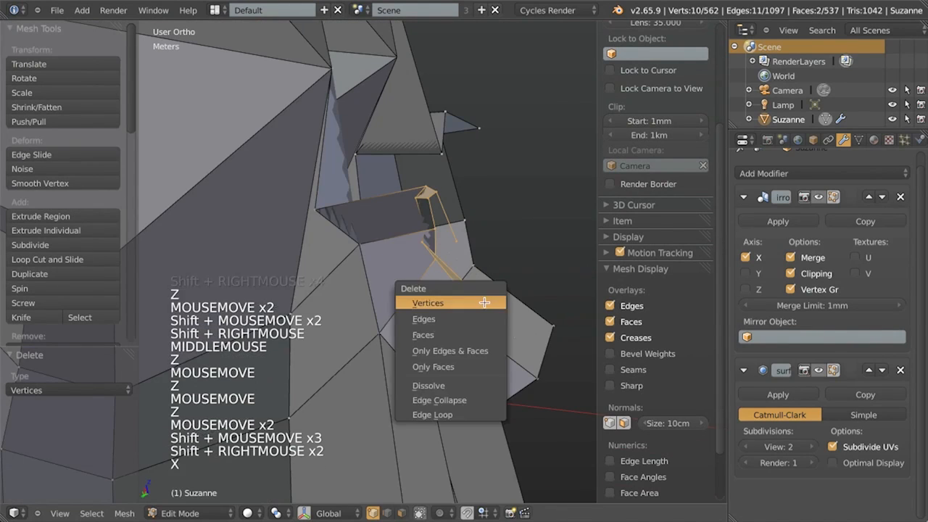
click(464, 302)
Delete the single leftover vertex next to the gap behind the nose
scroll(427, 251, down, 1)
middle_drag(427, 251, 468, 208)
right_click(356, 211)
key(x)
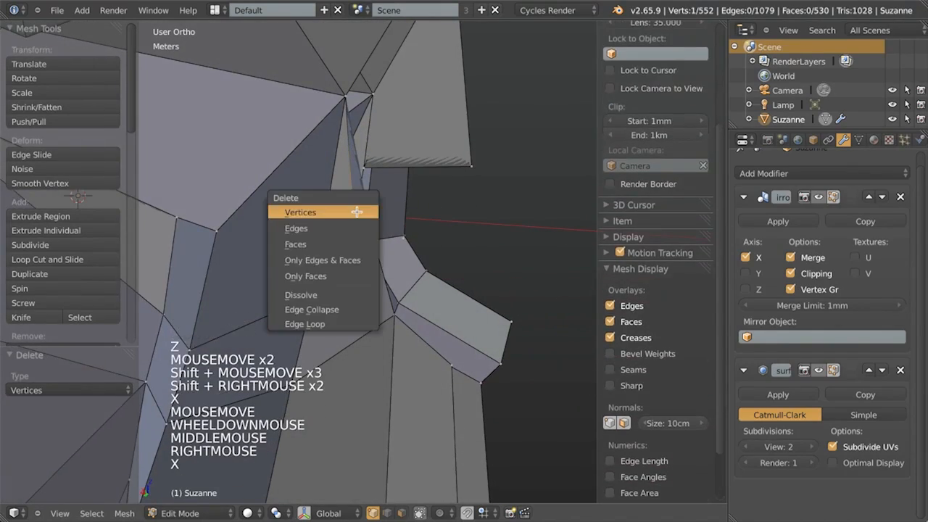
click(348, 210)
scroll(408, 217, down, 3)
middle_drag(409, 218, 582, 225)
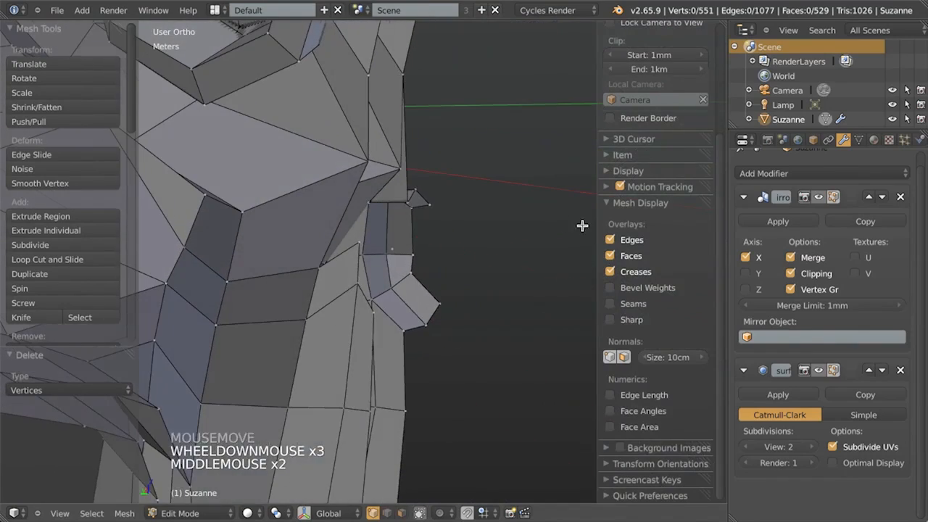
Move the open vertex above the nose along Z and reveal any hidden geometry
right_click(403, 201)
key(g)
key(z)
click(404, 190)
middle_drag(404, 190, 296, 236)
middle_drag(361, 238, 403, 289)
middle_drag(403, 289, 371, 282)
key(alt+h)
Extrude the short upper nose edge by about -929 µm along X toward the centre line
scroll(474, 292, down, 3)
mouse_move(474, 292)
middle_down()
mouse_move(356, 317)
mouse_move(377, 296)
mouse_move(462, 306)
middle_up()
scroll(356, 317, up, 3)
key(a)
right_click(319, 236)
shift+right_click(324, 257)
key(e)
click(330, 234)
Fill a face between the extruded edge and the adjacent upper nose vertices
middle_drag(330, 234, 359, 268)
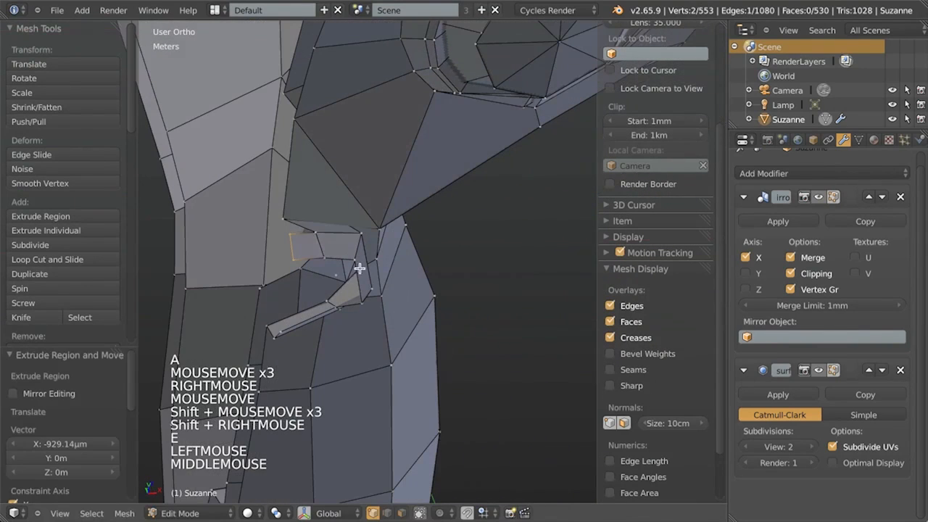
key(f)
middle_drag(398, 287, 320, 251)
key(a)
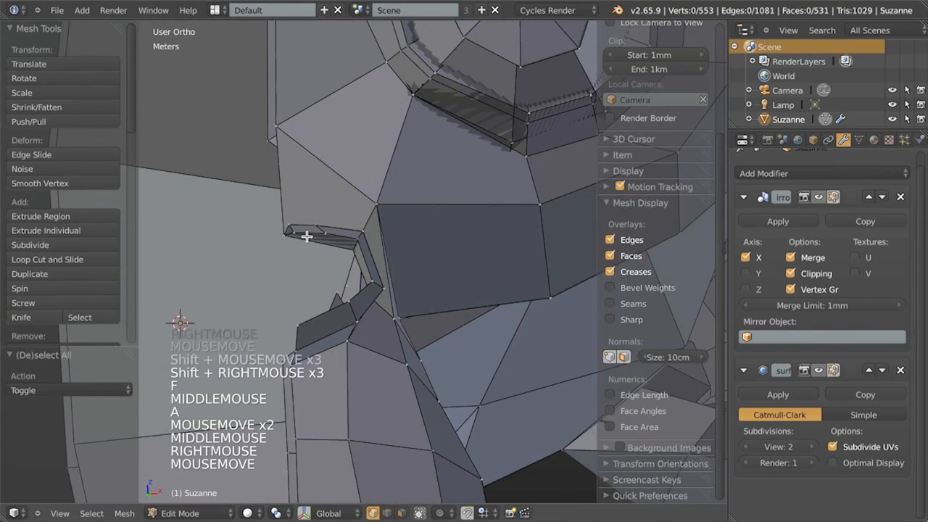
Fill a face joining the extruded upper nose edge to the lower nose edge
right_click(300, 232)
shift+right_click(326, 234)
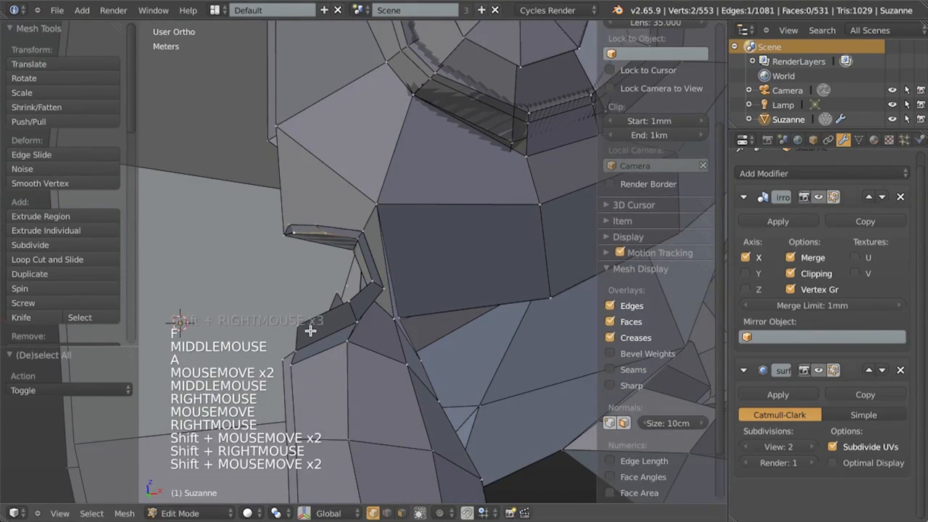
shift+right_click(348, 303)
key(f)
Delete the stray vertex inside the nose opening and fill the remaining hole with a face
middle_drag(400, 263, 354, 278)
right_click(354, 278)
key(x)
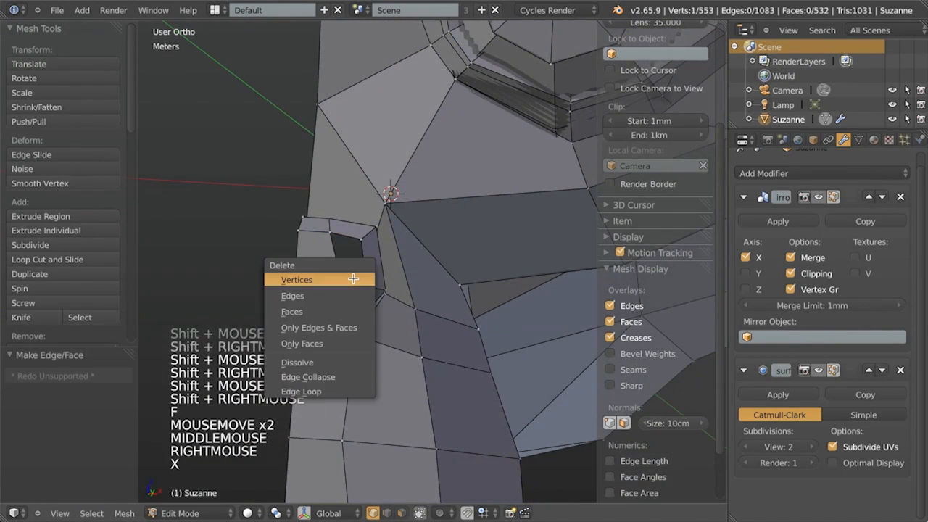
click(354, 279)
right_click(358, 236)
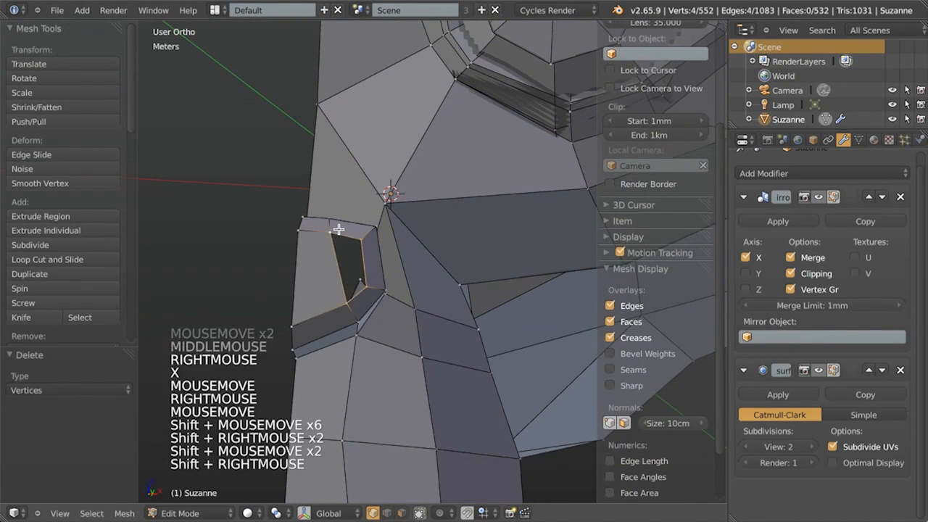
key(f)
Leave edit mode and examine the mirrored nose from several angles and from the front
key(Tab)
scroll(391, 193, down, 2)
middle_drag(392, 193, 380, 214)
scroll(379, 213, down, 5)
middle_drag(408, 248, 435, 276)
scroll(436, 275, up, 3)
key(KP_1)
scroll(435, 275, up, 1)
Reposition the two nose vertices on the centre line in edit mode, and return to object mode
key(Tab)
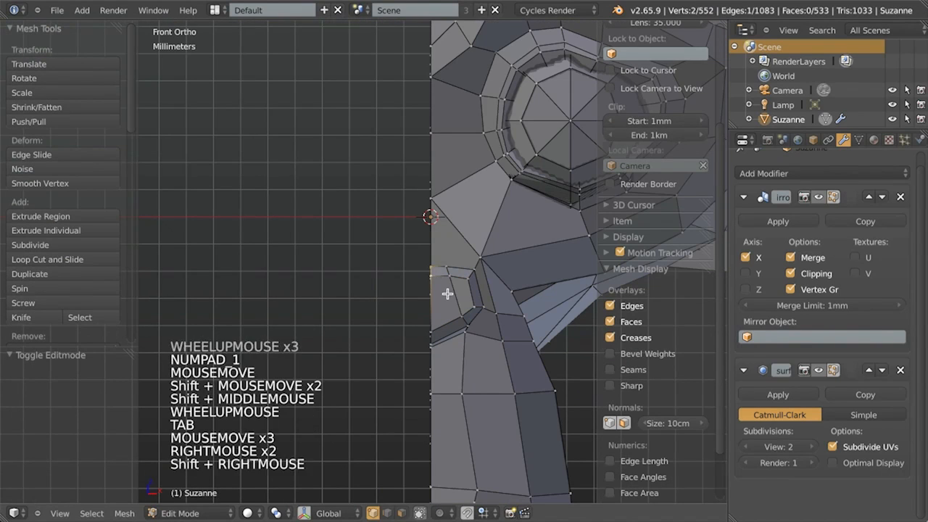
key(g)
click(450, 306)
key(Tab)
Try to move the four vertices of the nose's front face
middle_drag(450, 306, 342, 313)
scroll(230, 273, up, 2)
scroll(341, 313, up, 1)
key(Tab)
key(a)
right_click(312, 279)
shift+right_click(307, 243)
shift+right_click(316, 193)
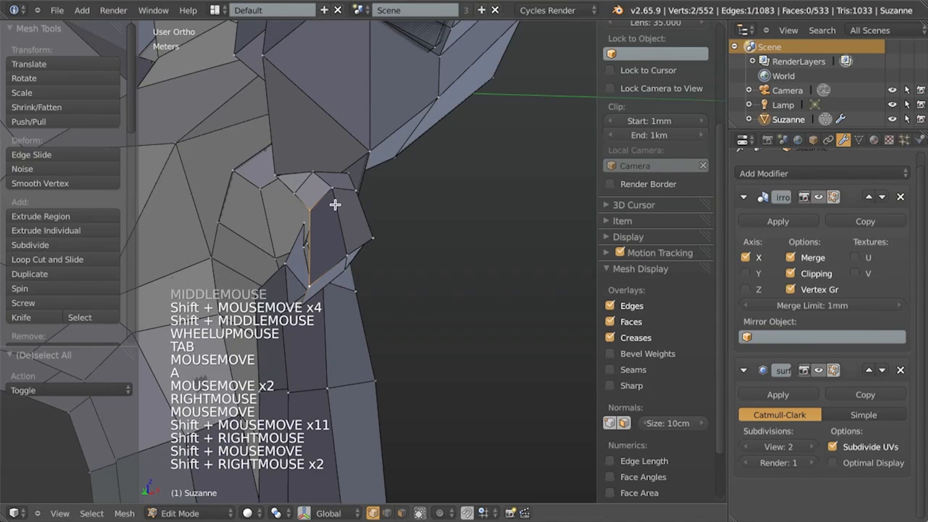
key(g)
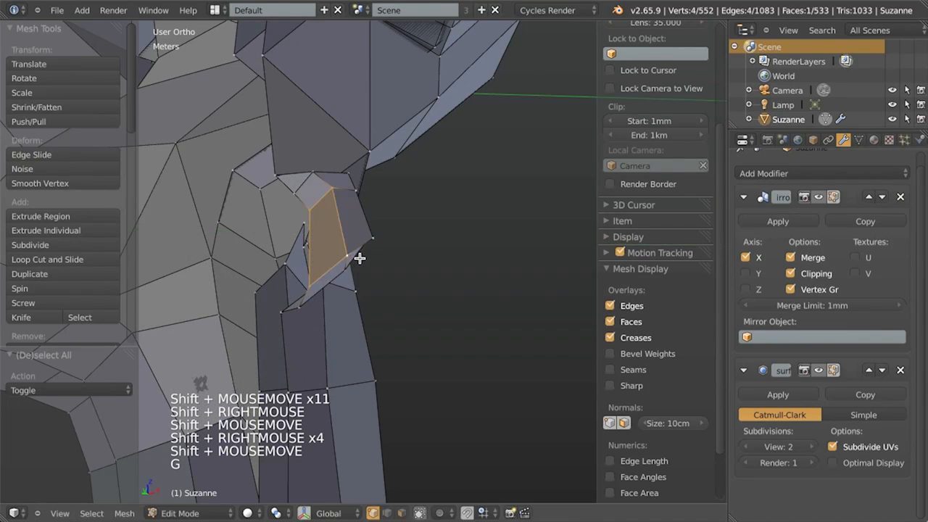
right_click(359, 253)
key(ctrl+z)
Try to slide a single upper vertex of the nose along its edge
key(g)
key(g)
right_click(389, 246)
middle_drag(390, 247, 458, 272)
scroll(451, 322, up, 1)
key(g)
right_click(411, 275)
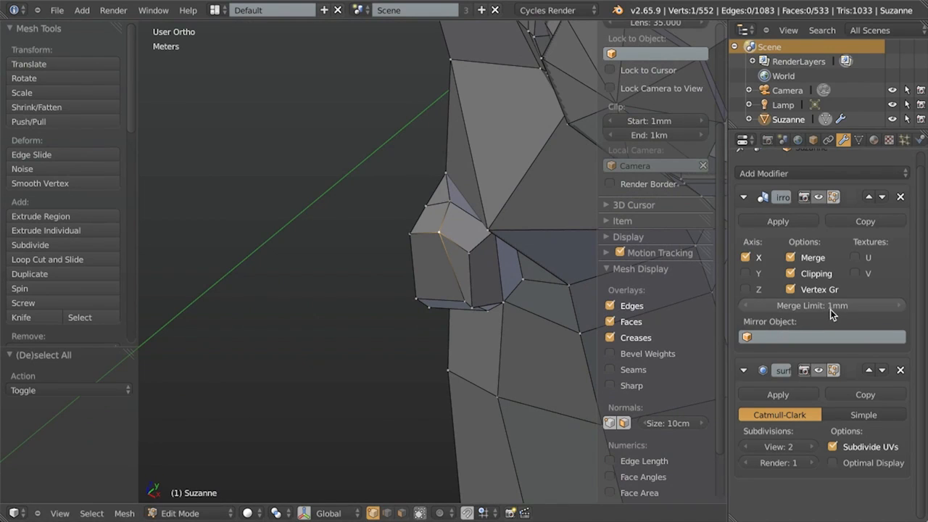
Turn on the edge-length display in the front view and measure the upper edge of the nose's front face
middle_click(431, 302)
key(KP_1)
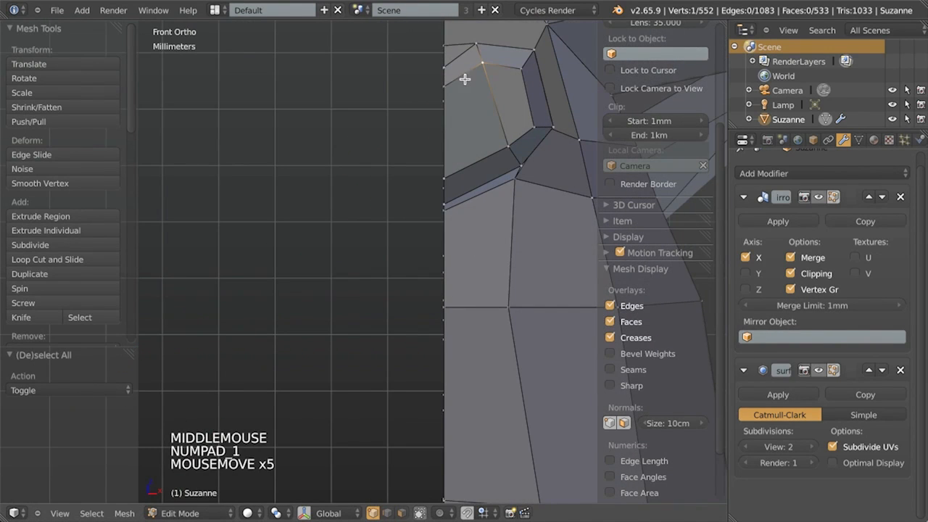
shift+right_click(482, 124)
click(657, 463)
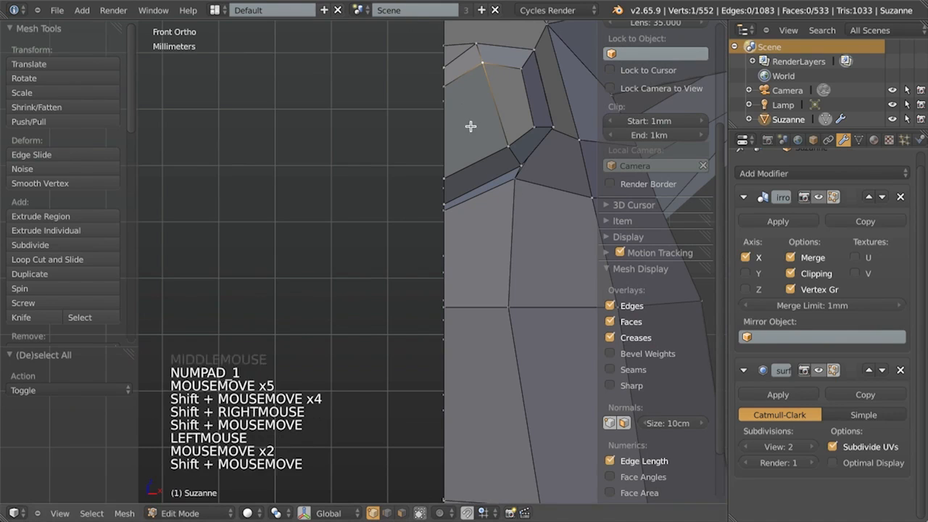
shift+right_click(450, 88)
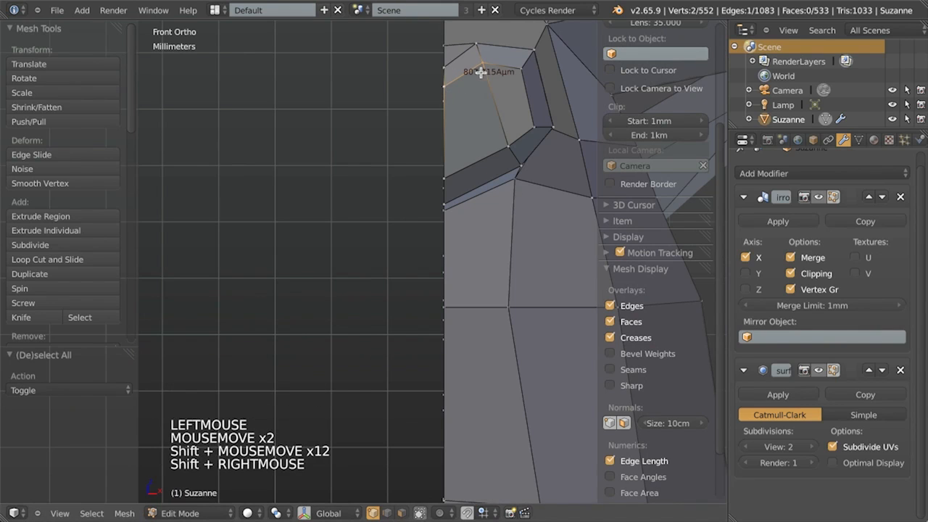
key(a)
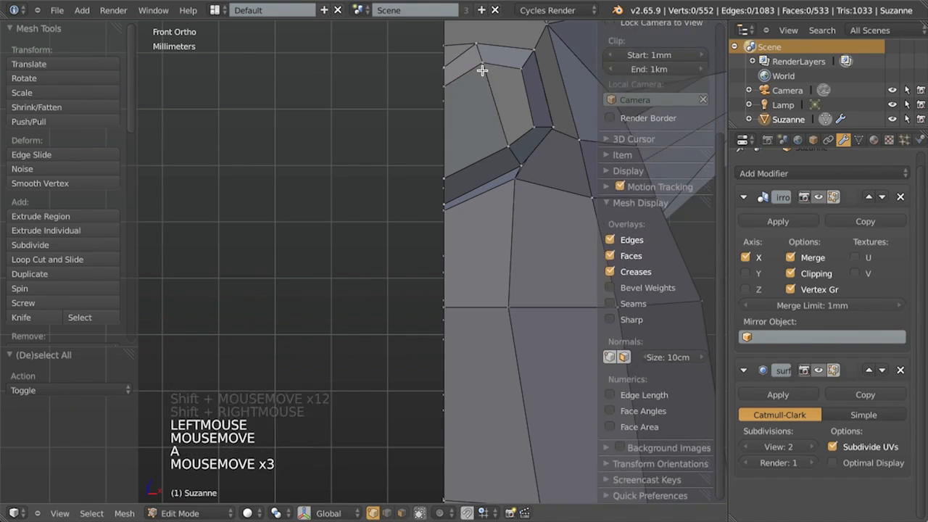
Try to slide the upper inner nose vertex in the front view
right_click(481, 70)
key(g)
key(g)
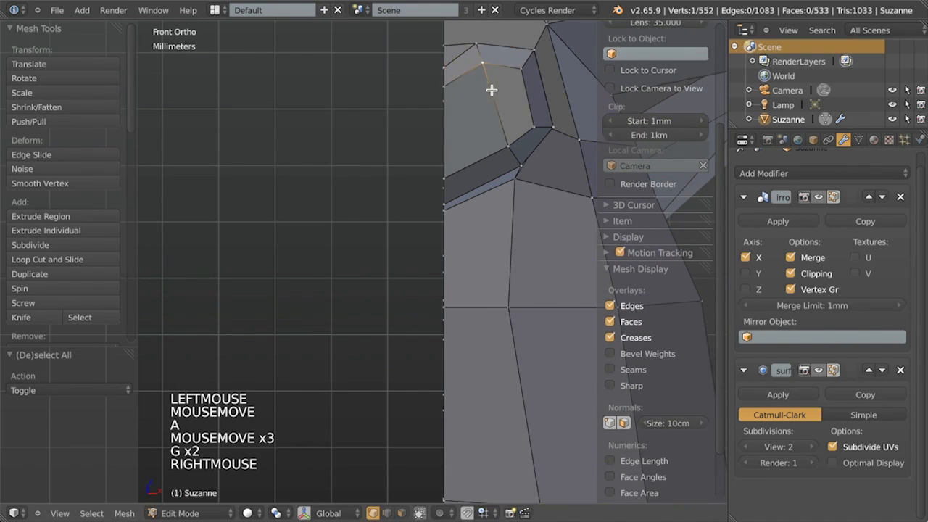
Lower the Mirror modifier's Merge Limit to a micrometre-scale value
shift+middle_drag(437, 101, 369, 255)
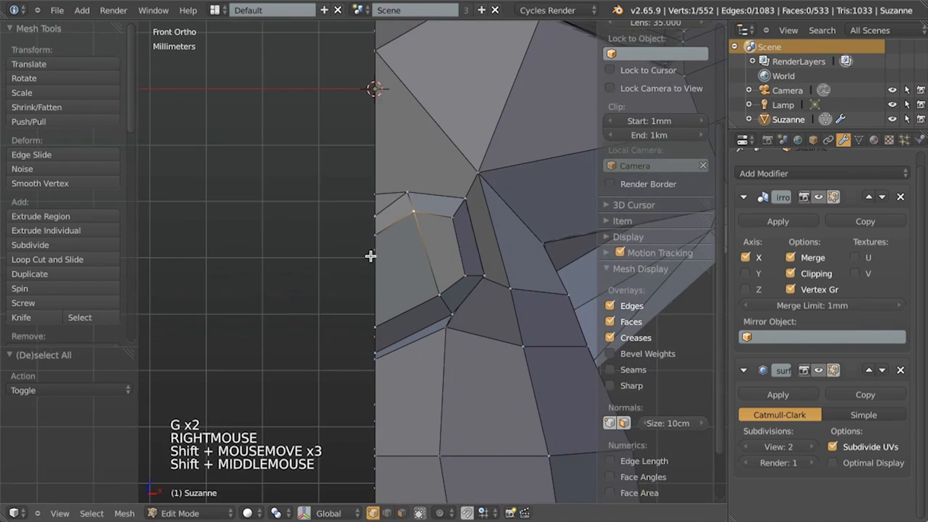
click(830, 305)
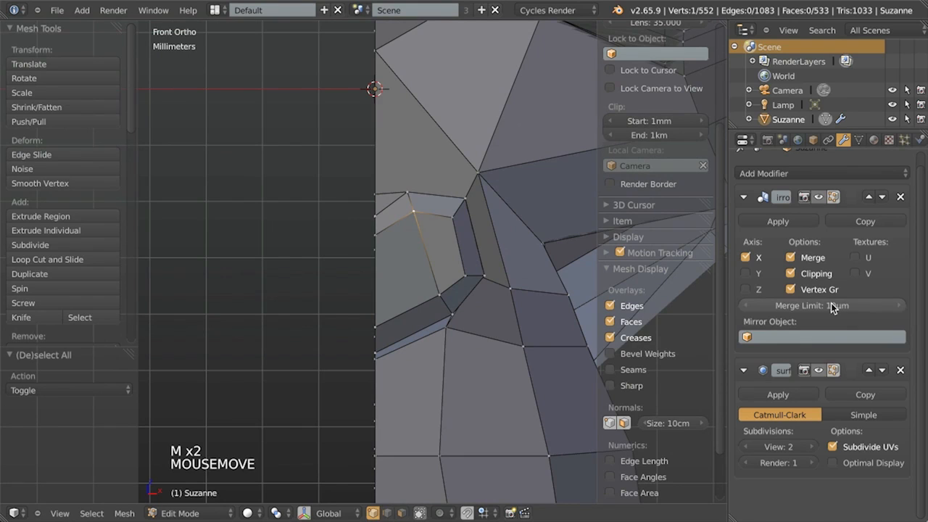
Adjust the inner edge of the nose's front face by moving its upper and lower vertices
key(g)
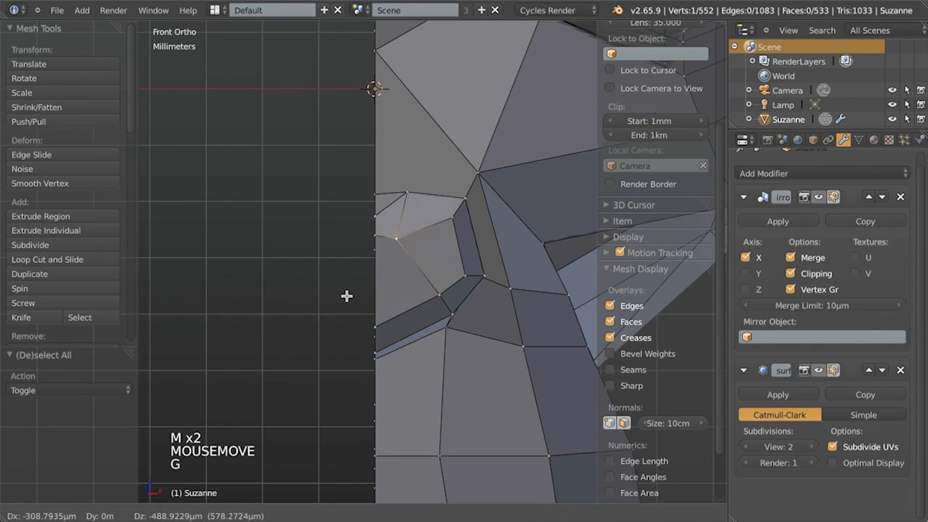
click(350, 290)
shift+middle_drag(350, 290, 398, 290)
scroll(376, 295, up, 2)
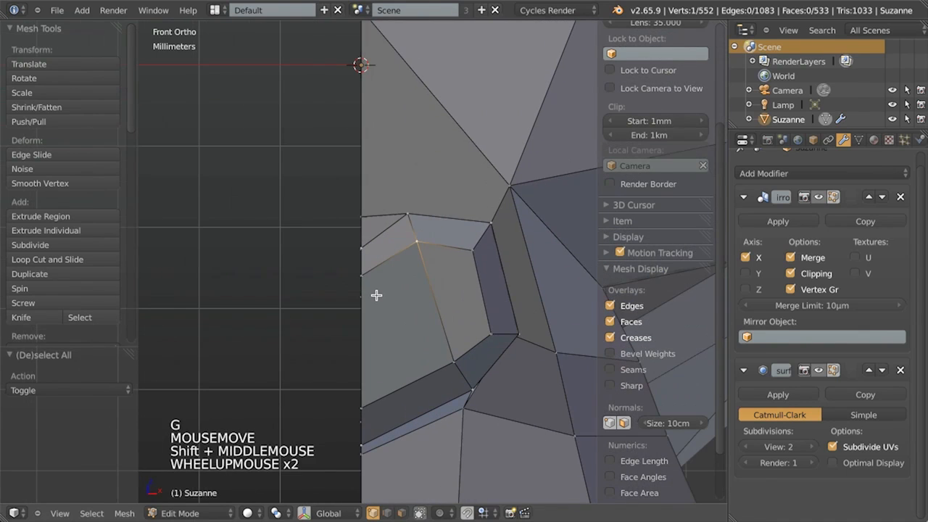
shift+right_click(455, 359)
middle_drag(455, 359, 429, 353)
key(g)
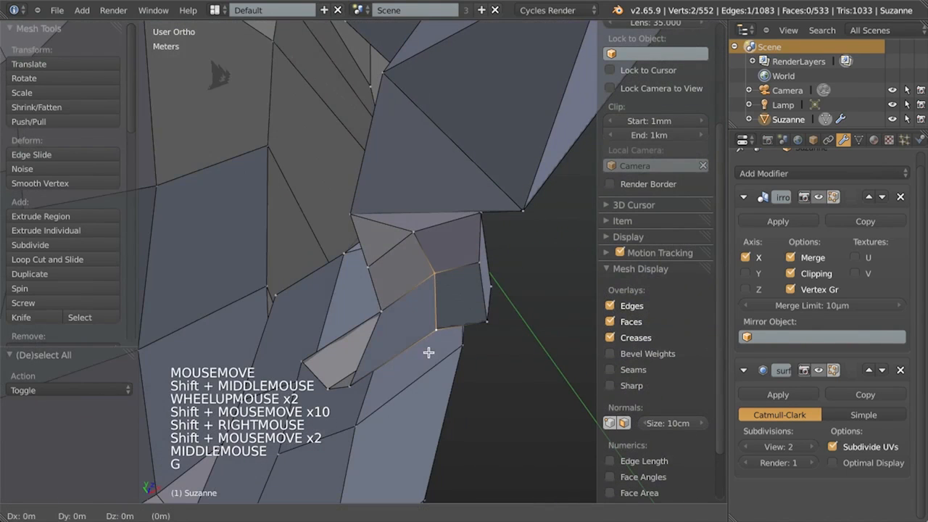
Inspect the smoothed, mirrored head in Object Mode, checking the nose seam up close and from the front
key(Tab)
scroll(392, 276, down, 4)
middle_drag(378, 246, 364, 225)
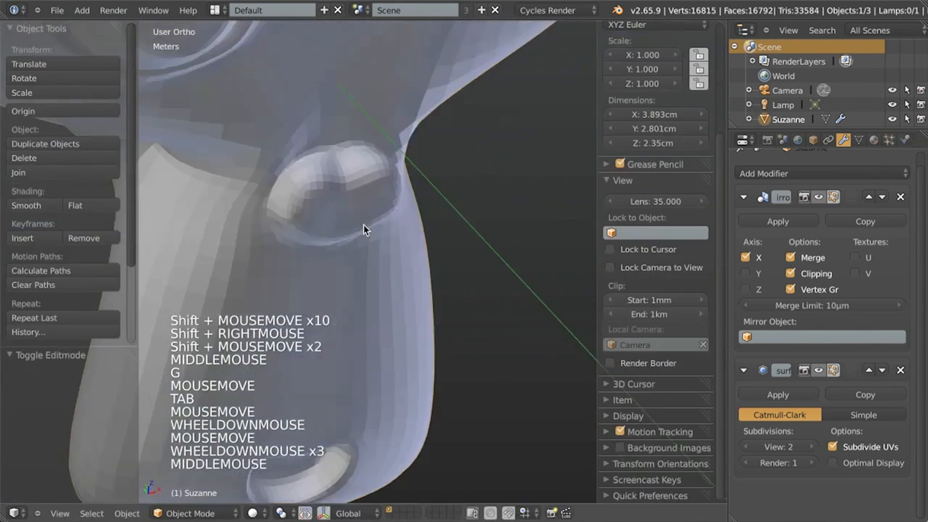
key(KP_1)
scroll(354, 229, down, 2)
shift+middle_drag(392, 341, 458, 333)
scroll(435, 352, down, 8)
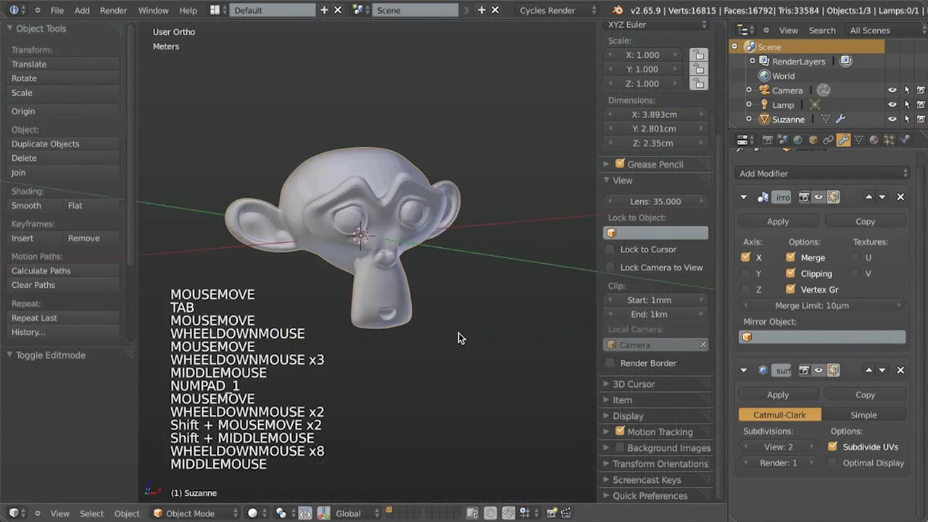
scroll(463, 333, up, 1)
key(KP_1)
scroll(433, 340, up, 10)
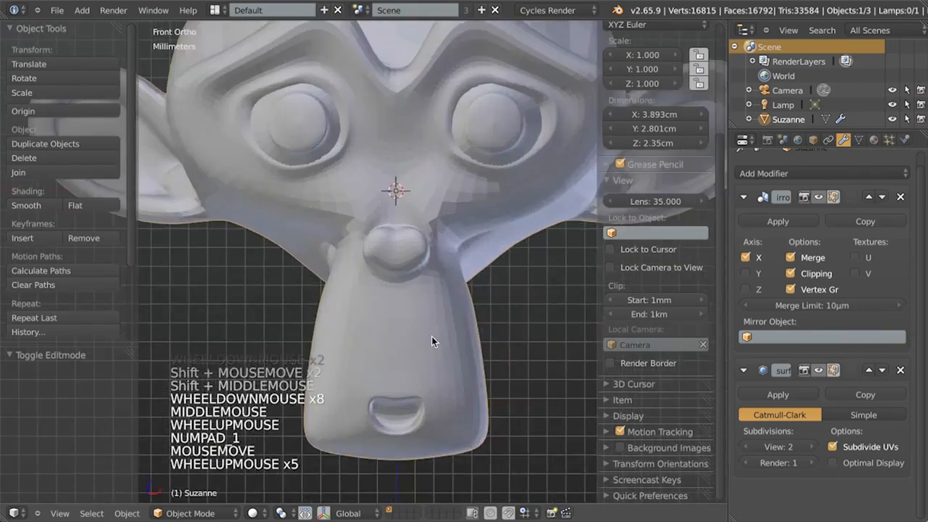
Return to Edit Mode and reposition a single vertex beside the nose in the front view
key(Tab)
shift+middle_drag(460, 211, 425, 263)
key(a)
right_click(429, 265)
key(g)
click(370, 278)
Move the cheek vertex below the eye socket 1.04 mm along the Y axis
middle_drag(370, 278, 494, 268)
middle_drag(420, 251, 353, 304)
right_click(390, 178)
middle_drag(386, 222, 429, 235)
key(g)
click(314, 258)
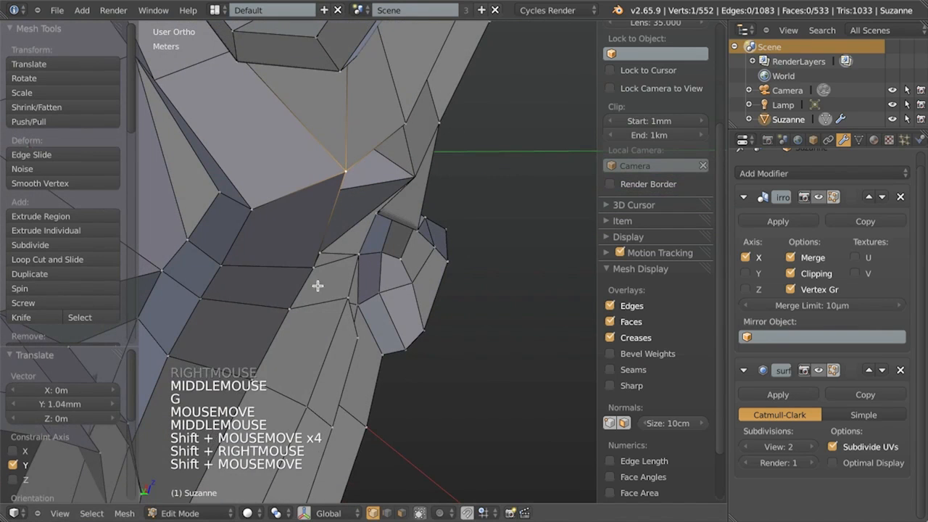
Fill the gap between the cheek and the nose with a face spanning its six boundary vertices
middle_drag(355, 247, 324, 247)
key(z)
shift+right_click(345, 251)
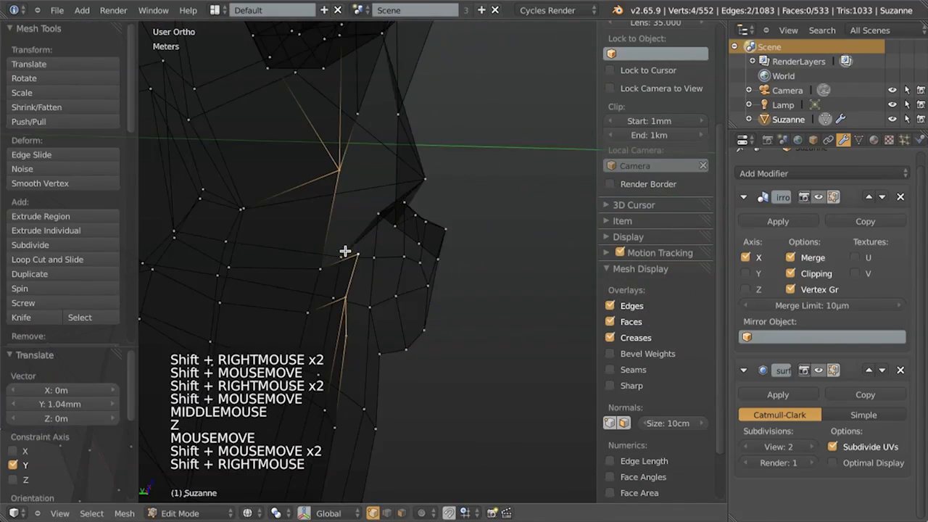
scroll(313, 272, down, 4)
middle_drag(434, 251, 362, 275)
key(z)
middle_drag(409, 283, 397, 264)
shift+right_click(397, 182)
scroll(276, 311, up, 4)
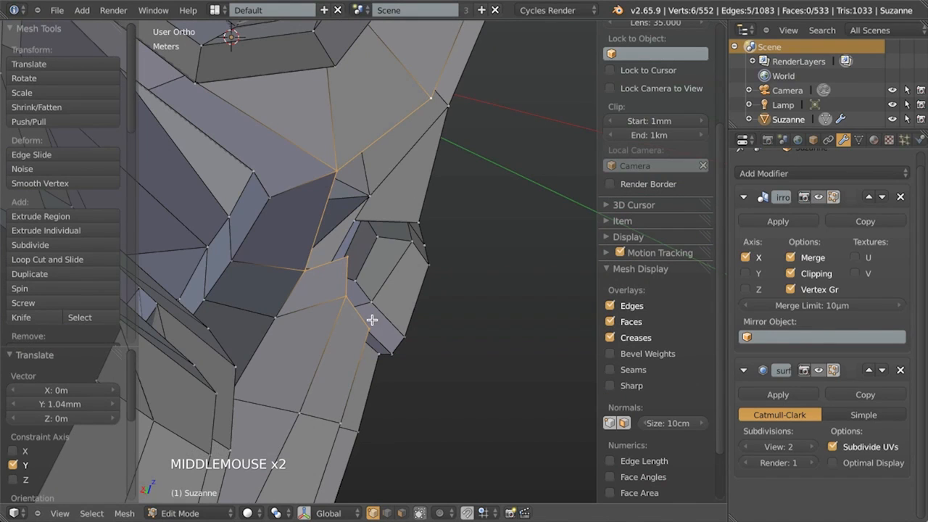
key(f)
Merge the two vertices at the new face's lower corner and move the result about 194 µm in Y and -439 µm in Z
middle_drag(414, 229, 353, 282)
key(a)
right_click(351, 286)
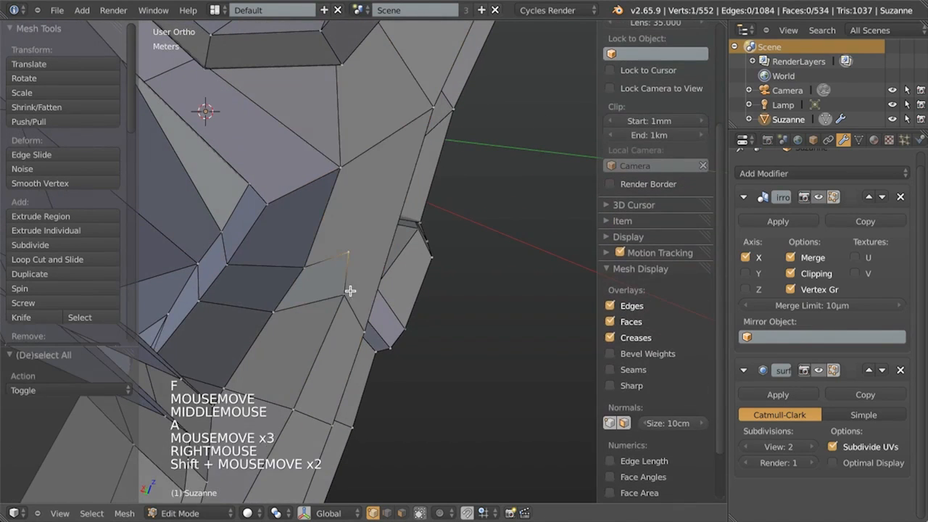
key(w)
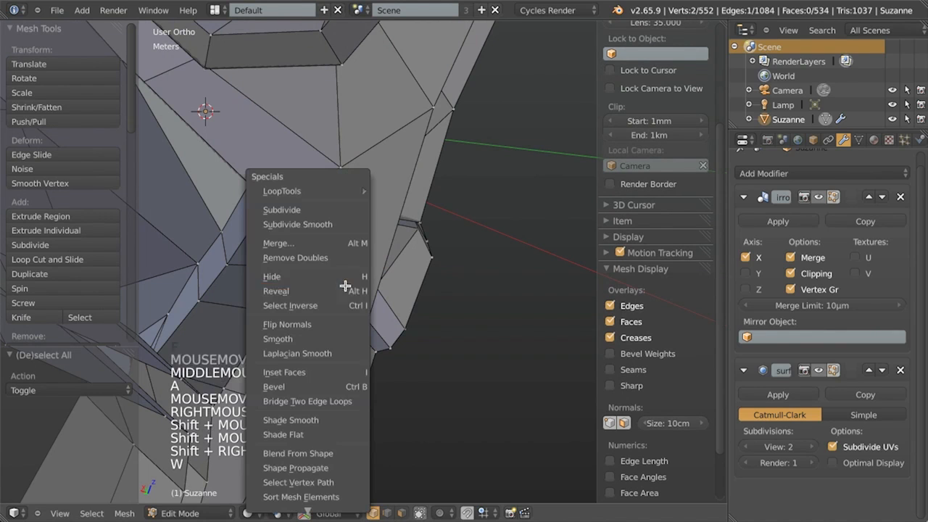
click(332, 242)
click(325, 243)
middle_drag(346, 271, 370, 220)
click(327, 306)
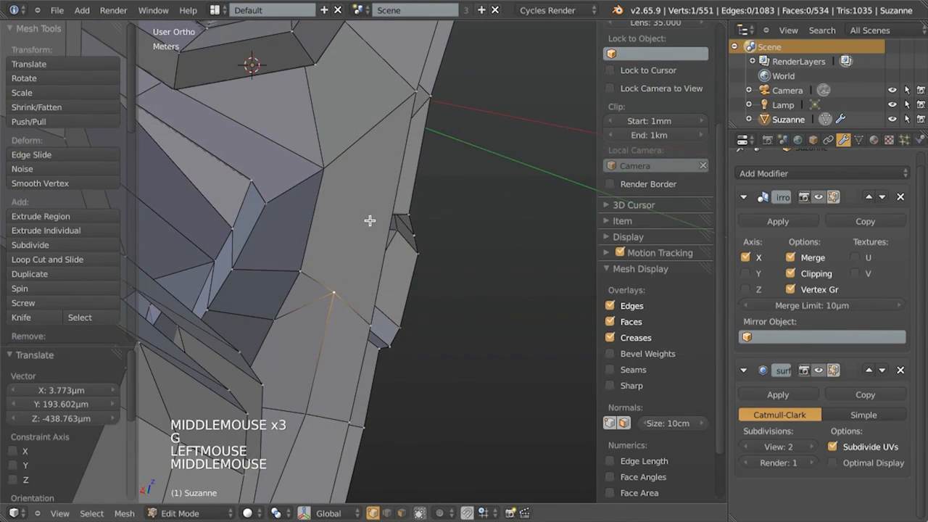
Split the filled face by connecting the cheek vertex to the merged vertex below it, and check the smoothed result in Object Mode
scroll(419, 250, down, 4)
middle_drag(418, 251, 341, 261)
middle_drag(341, 261, 530, 263)
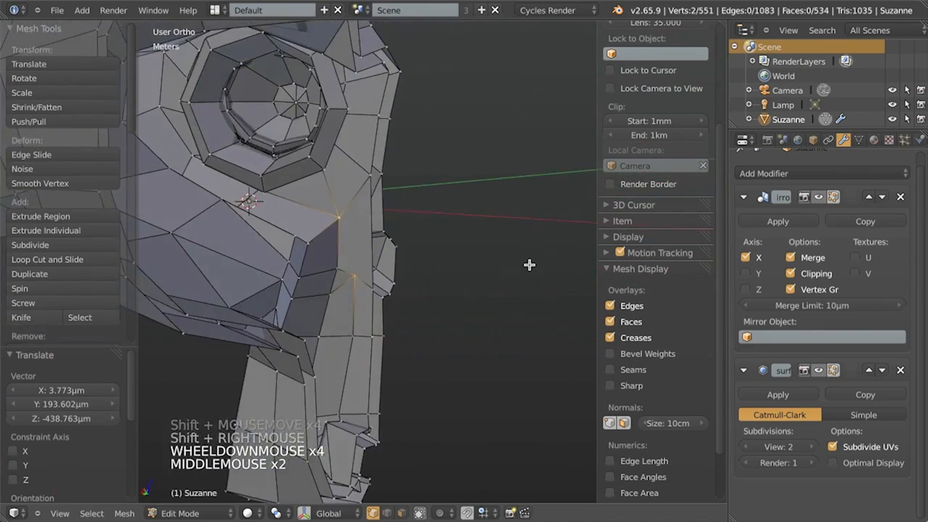
scroll(372, 217, up, 4)
key(a)
right_click(310, 166)
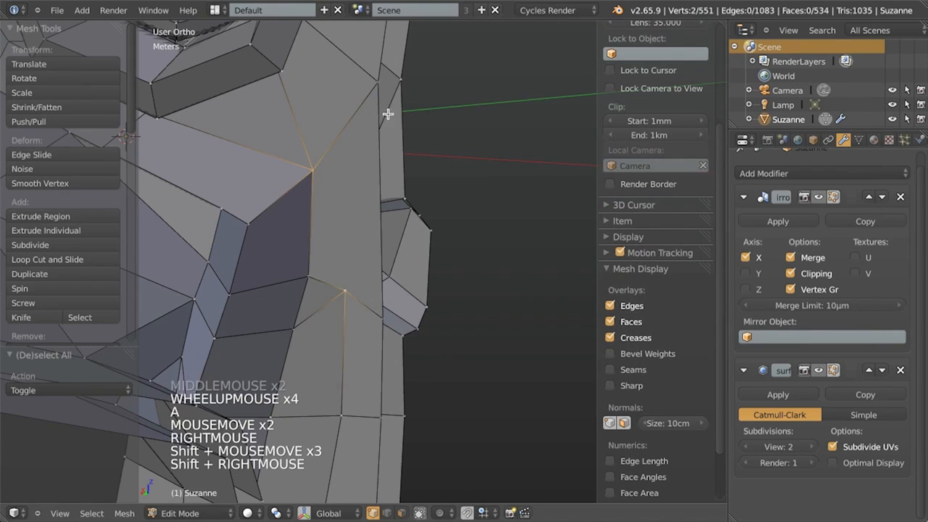
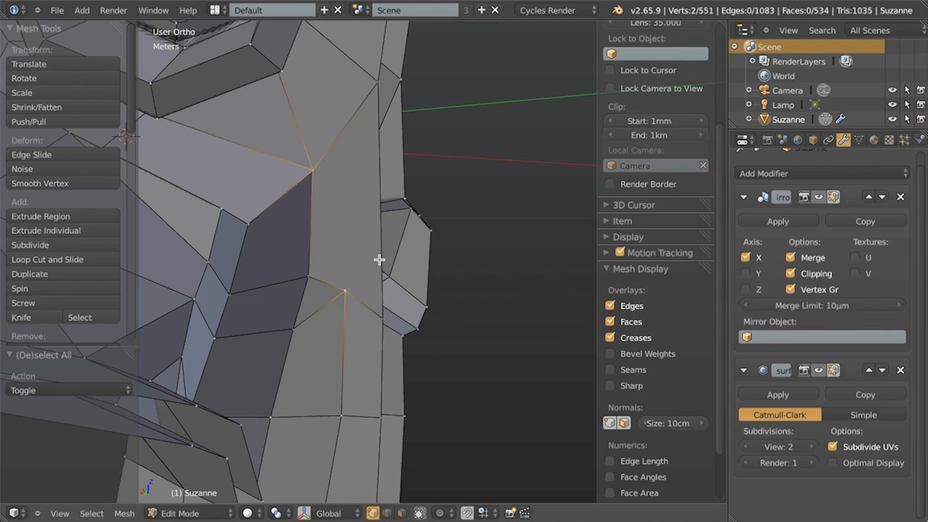
scroll(379, 259, down, 2)
key(Tab)
middle_drag(379, 259, 404, 254)
scroll(418, 257, down, 4)
key(Tab)
scroll(404, 254, up, 4)
key(a)
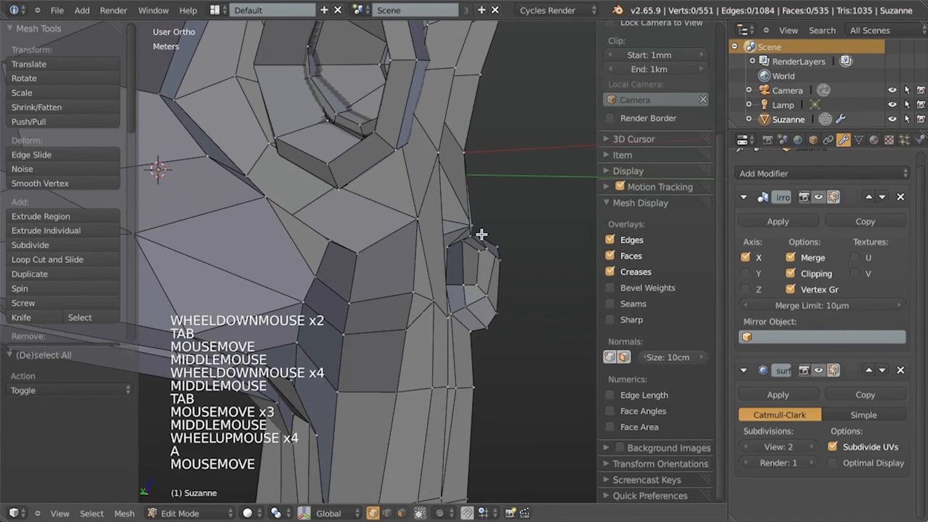
Examine the linked geometry from the nose down to the chin in solid and wireframe display
key(l)
scroll(479, 239, down, 4)
middle_drag(475, 246, 349, 211)
shift+middle_drag(348, 211, 433, 308)
mouse_move(433, 308)
shift+middle_down()
mouse_move(437, 246)
mouse_move(406, 246)
mouse_move(443, 304)
shift+middle_up()
shift+middle_drag(442, 305, 449, 363)
middle_drag(449, 363, 458, 391)
key(a)
key(l)
key(z)
key(z)
scroll(458, 391, up, 6)
key(a)
Delete the five stray interior vertices above and below the mouth near the mirror seam
shift+middle_drag(508, 372, 208, 290)
scroll(348, 152, up, 2)
right_click(298, 203)
shift+middle_drag(297, 197, 402, 246)
right_click(402, 244)
key(z)
key(z)
key(z)
key(z)
middle_drag(377, 272, 447, 287)
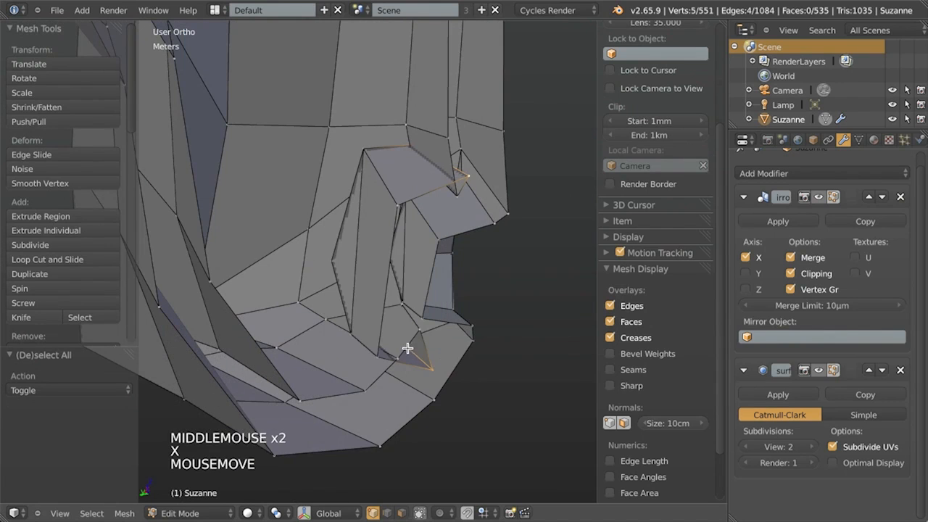
key(x)
click(389, 448)
Move the short inner edge above the mouth about 433 µm along Y and 292 µm along Z
key(z)
key(a)
alt+right_click(428, 168)
key(z)
middle_drag(367, 266, 373, 216)
key(g)
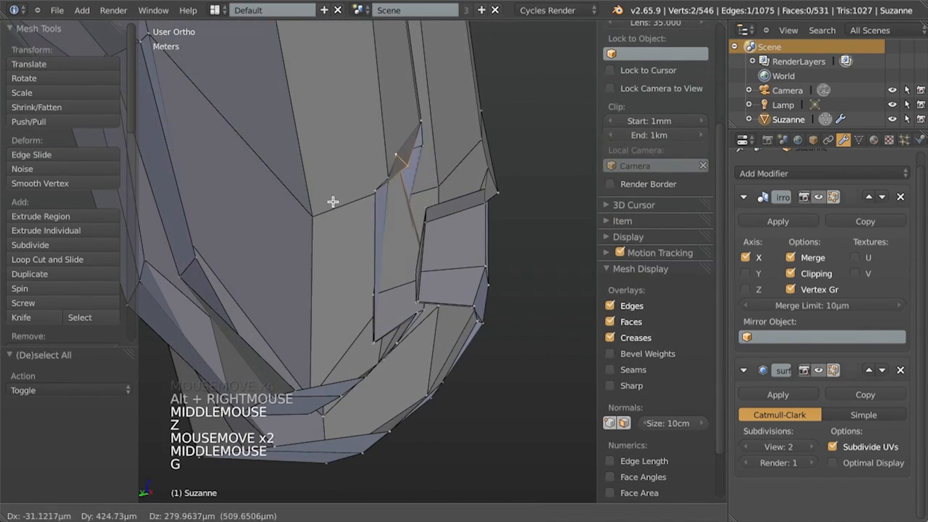
click(389, 202)
Delete the two stray vertices at the lower inner part of the mouth
middle_drag(389, 203, 414, 307)
key(z)
right_click(424, 320)
key(z)
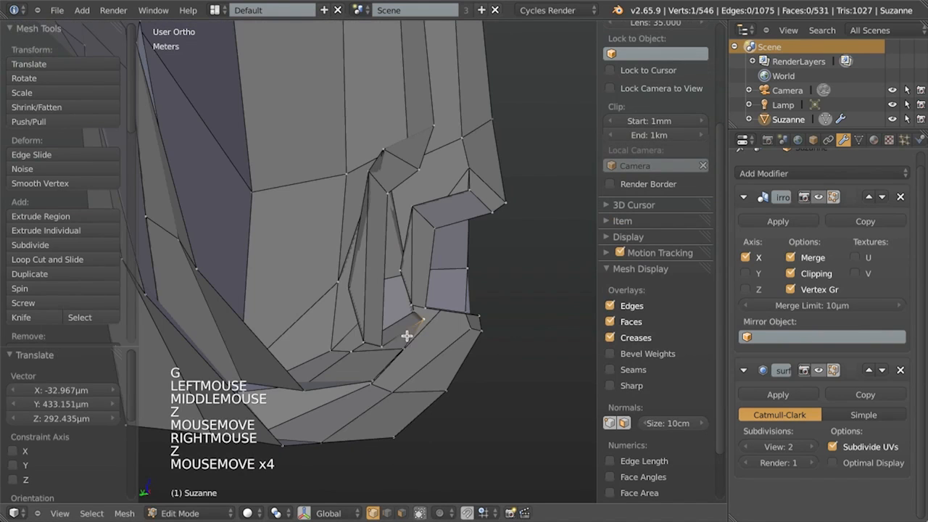
shift+right_click(397, 327)
key(z)
middle_drag(517, 292, 463, 333)
key(z)
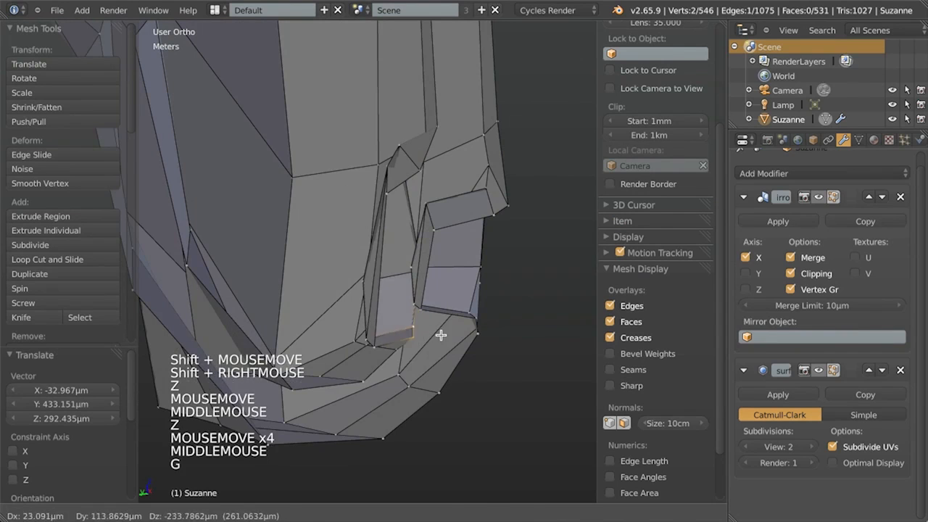
right_click(441, 335)
key(x)
click(421, 387)
Raise the short edge at the base of the inner mouth about 336 µm along Z
key(z)
middle_drag(418, 290, 400, 339)
key(z)
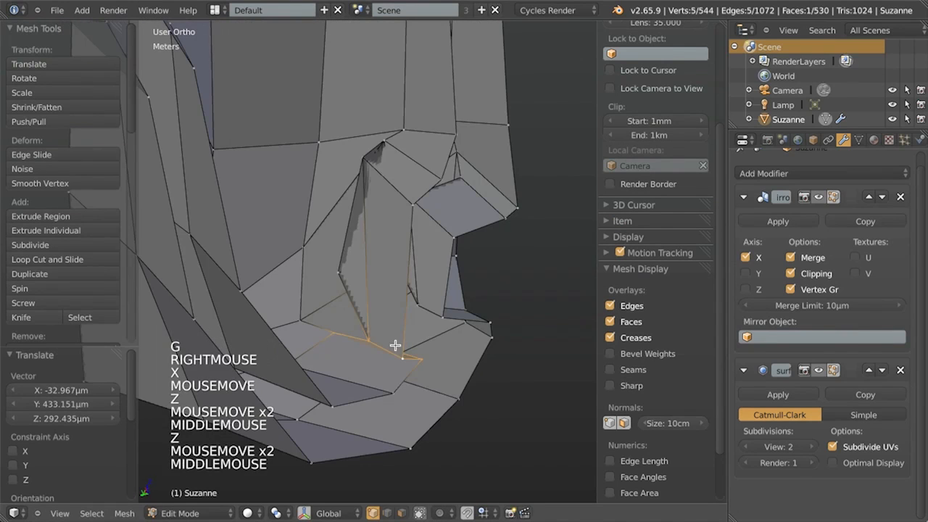
click(366, 299)
Delete two more leftover interior vertices inside the mouth cavity
key(z)
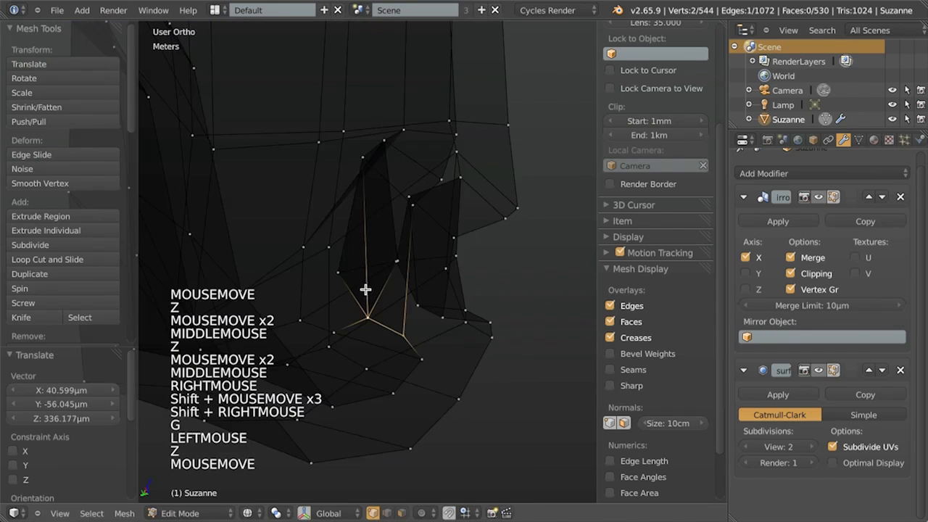
right_click(397, 261)
middle_drag(397, 261, 516, 264)
key(z)
middle_drag(381, 244, 399, 286)
right_click(418, 195)
key(z)
key(z)
key(z)
mouse_move(413, 247)
middle_down()
mouse_move(461, 183)
mouse_move(460, 238)
mouse_move(434, 260)
mouse_move(480, 208)
mouse_move(411, 265)
middle_up()
shift+right_click(456, 190)
key(z)
key(x)
click(440, 233)
Merge the two vertices at the inner upper lip and move the merged vertex about 120 µm in Y and 66 µm in Z
key(a)
right_click(503, 245)
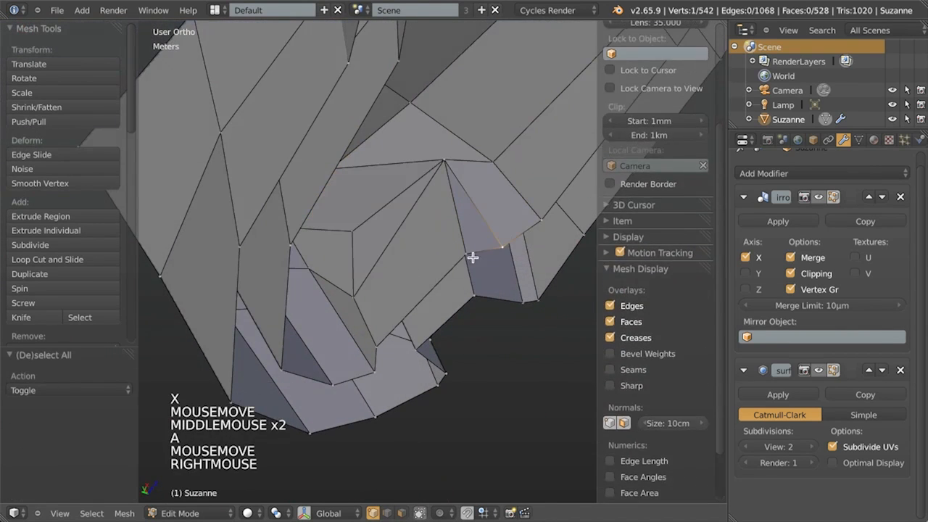
key(w)
click(448, 241)
click(448, 243)
middle_drag(487, 269, 460, 249)
key(g)
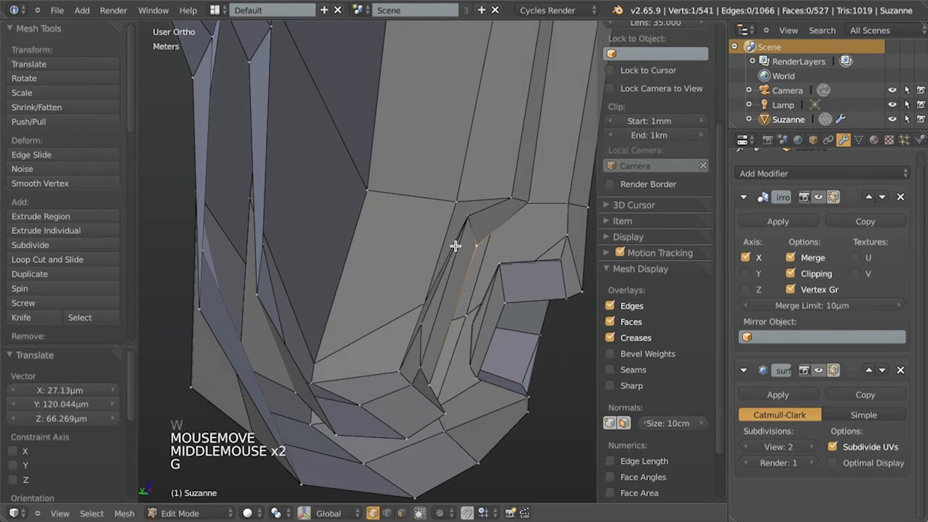
click(491, 395)
Reposition the vertices at the lower end of the inner mouth, moving the last two together
key(g)
click(450, 377)
key(a)
right_click(425, 367)
shift+right_click(428, 387)
key(g)
click(408, 319)
Slide the inner upper mouth geometry along its adjoining edge
middle_drag(408, 319, 410, 311)
key(a)
key(g)
key(g)
click(440, 199)
Check the smoothed surface around the mouth and chin in Object Mode, and return to Edit Mode
key(a)
middle_drag(510, 394, 454, 334)
right_click(475, 380)
scroll(472, 331, down, 3)
key(Tab)
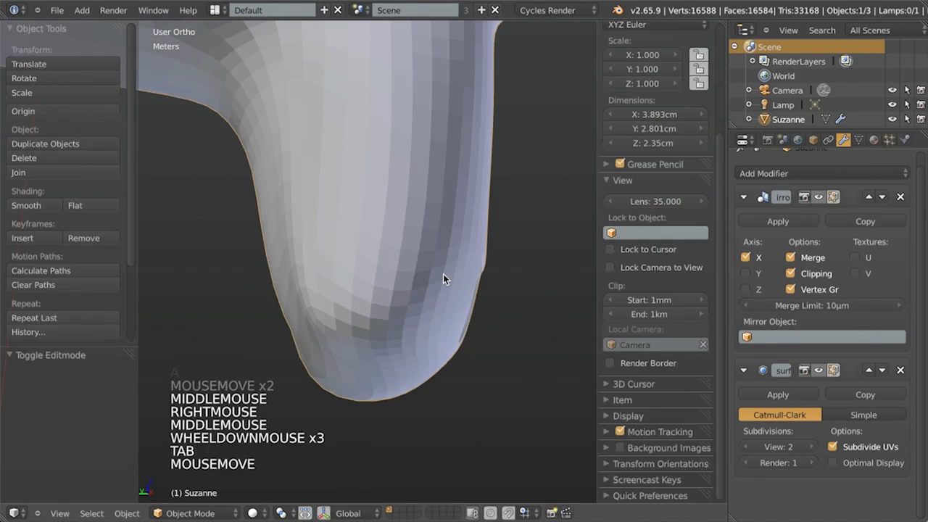
key(Tab)
middle_drag(441, 269, 454, 278)
Select the seven vertices of the inner lip strip and push them along their normals with Shrink/Fatten
scroll(460, 284, up, 4)
key(z)
right_click(492, 250)
key(z)
middle_drag(490, 236, 452, 237)
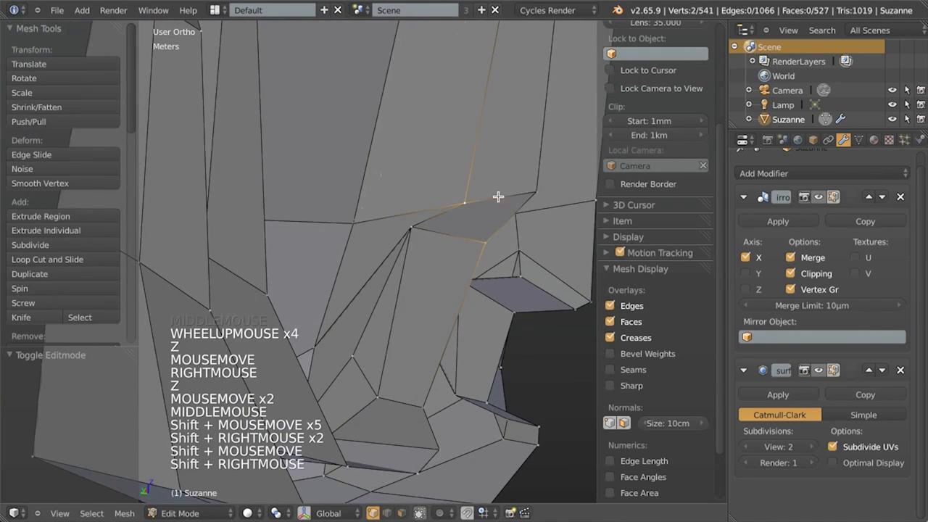
shift+right_click(434, 403)
middle_drag(529, 346, 508, 377)
key(alt+s)
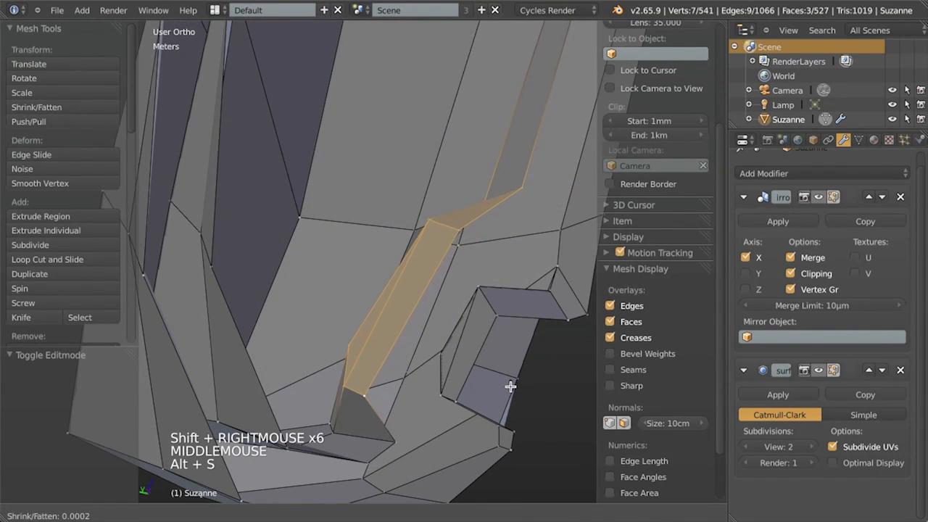
click(394, 419)
Select the vertex at the lower end of the inner mouth and move it along the Y axis
key(a)
right_click(358, 444)
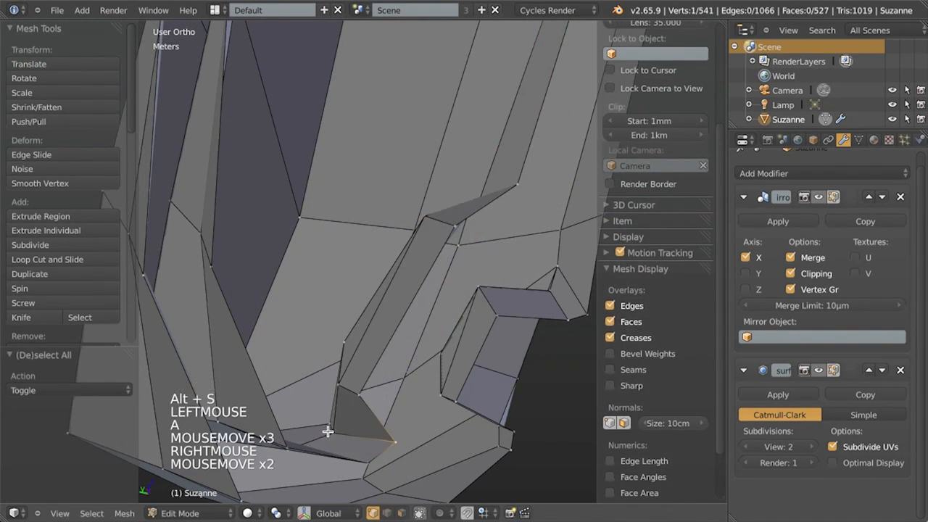
shift+right_click(395, 437)
key(g)
key(g)
key(g)
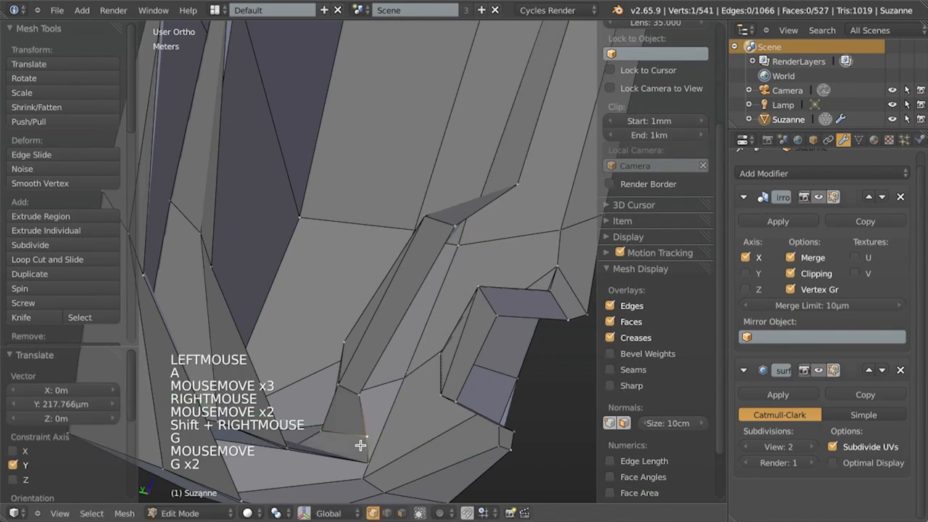
click(359, 443)
Check the smoothed head in Object Mode, and inspect the eye and nose area in Edit Mode
scroll(414, 203, down, 4)
middle_drag(414, 203, 370, 198)
key(Tab)
scroll(367, 232, down, 3)
middle_drag(367, 232, 477, 373)
scroll(477, 373, down, 5)
key(Tab)
middle_drag(348, 282, 431, 297)
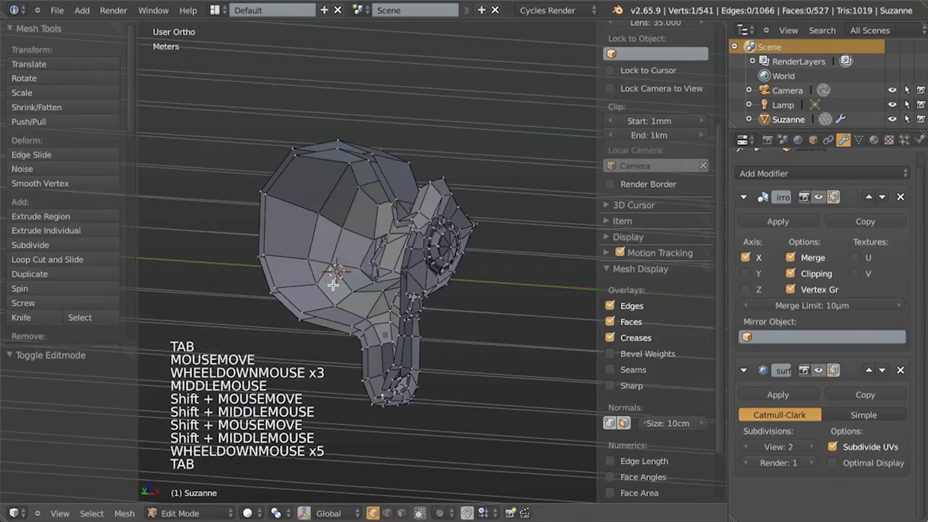
scroll(423, 297, up, 1)
scroll(423, 298, up, 2)
scroll(429, 256, up, 3)
middle_drag(428, 257, 448, 269)
middle_drag(361, 247, 394, 258)
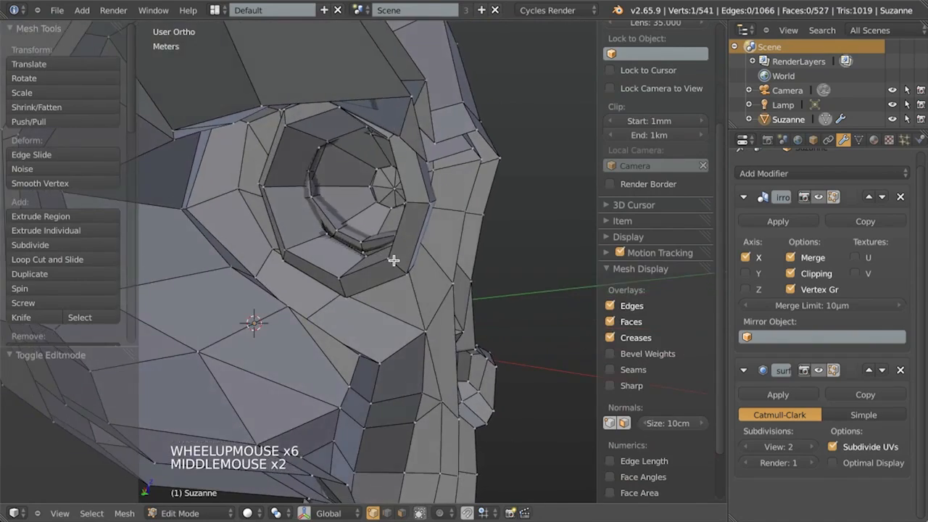
Examine the ear's smoothed shape and thickness in Object Mode from the top and side, in solid and wireframe display
key(Tab)
scroll(367, 290, down, 4)
middle_drag(367, 290, 472, 302)
key(KP_7)
key(z)
scroll(344, 359, up, 4)
shift+middle_drag(343, 360, 334, 174)
key(z)
scroll(394, 276, up, 2)
key(z)
key(KP_3)
scroll(356, 240, down, 4)
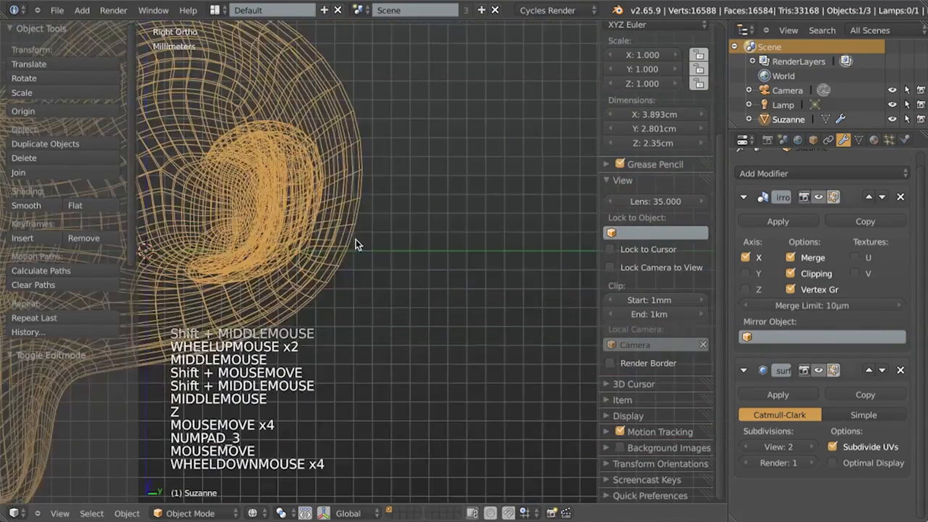
shift+middle_drag(355, 240, 357, 243)
key(z)
key(KP_7)
shift+middle_drag(438, 306, 332, 252)
scroll(332, 252, up, 3)
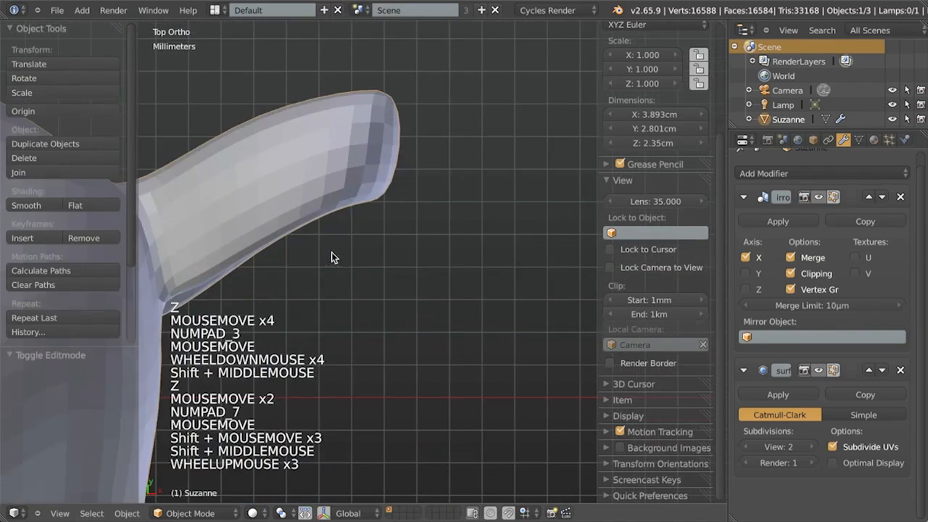
key(z)
shift+middle_drag(269, 180, 391, 224)
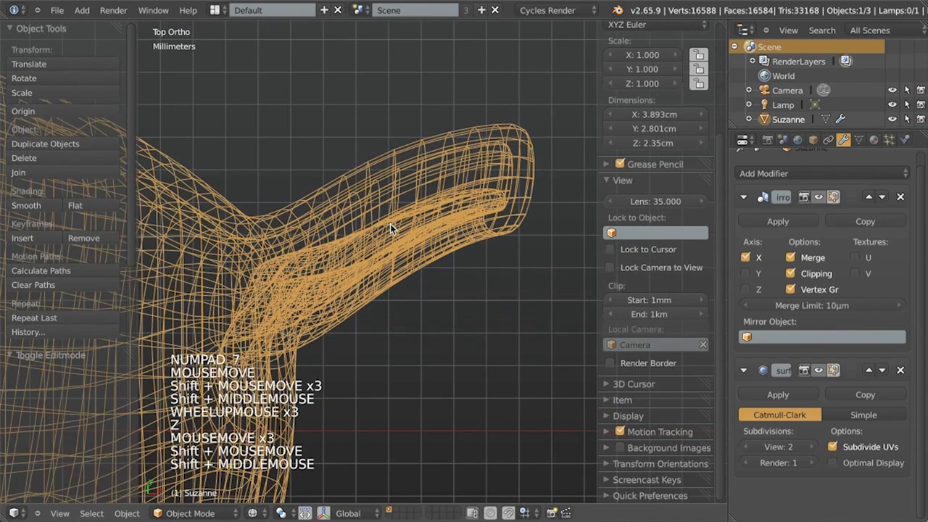
Examine the inner ear geometry in Edit Mode, comparing the solid and wireframe views and selecting individual inner vertices
key(Tab)
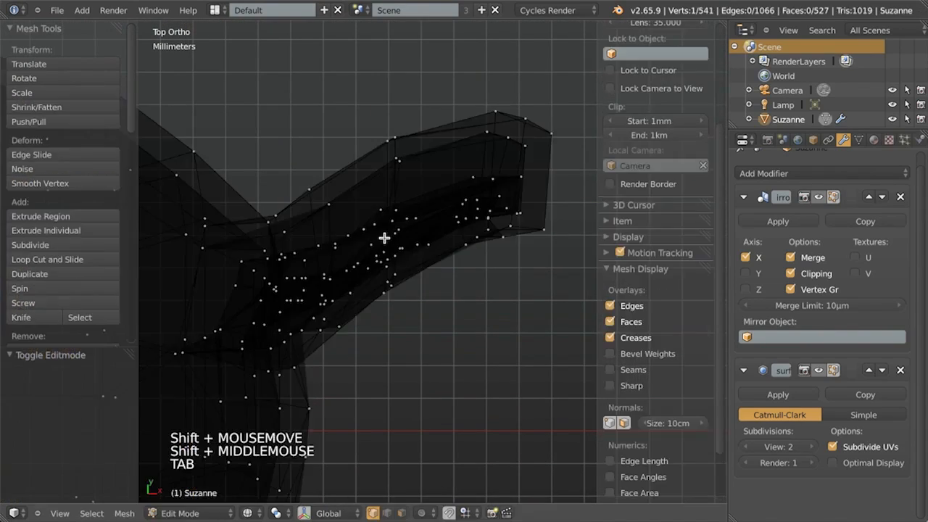
key(z)
right_click(450, 222)
middle_drag(446, 224, 373, 265)
shift+middle_drag(263, 141, 357, 348)
right_click(315, 221)
shift+middle_drag(294, 254, 371, 274)
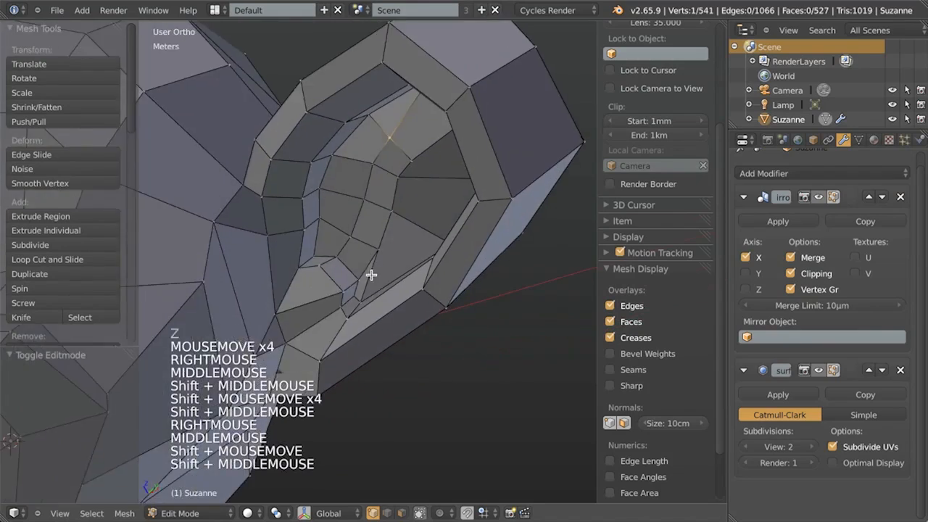
key(z)
middle_drag(372, 153, 493, 285)
key(KP_7)
scroll(441, 243, down, 4)
scroll(503, 245, up, 4)
key(z)
shift+middle_drag(500, 217, 513, 191)
key(z)
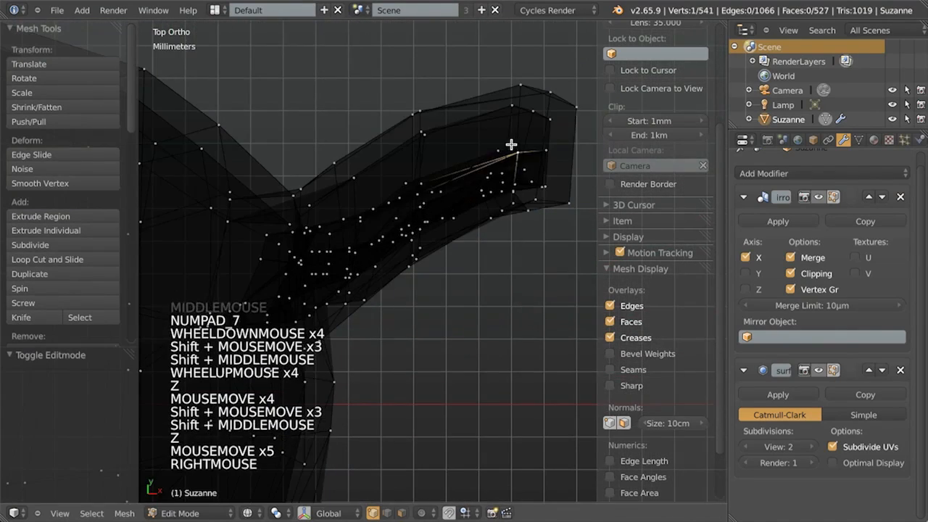
middle_drag(513, 145, 474, 211)
key(z)
key(z)
key(z)
middle_drag(336, 266, 309, 235)
key(z)
scroll(357, 294, down, 4)
key(KP_7)
key(z)
Box-select the ear in wireframe, extend the selection at its base and hide all unselected geometry
key(b)
drag(321, 139, 570, 344)
mouse_move(570, 345)
middle_down()
mouse_move(414, 350)
mouse_move(390, 255)
mouse_move(379, 315)
mouse_move(438, 353)
middle_up()
key(z)
middle_drag(454, 303, 464, 287)
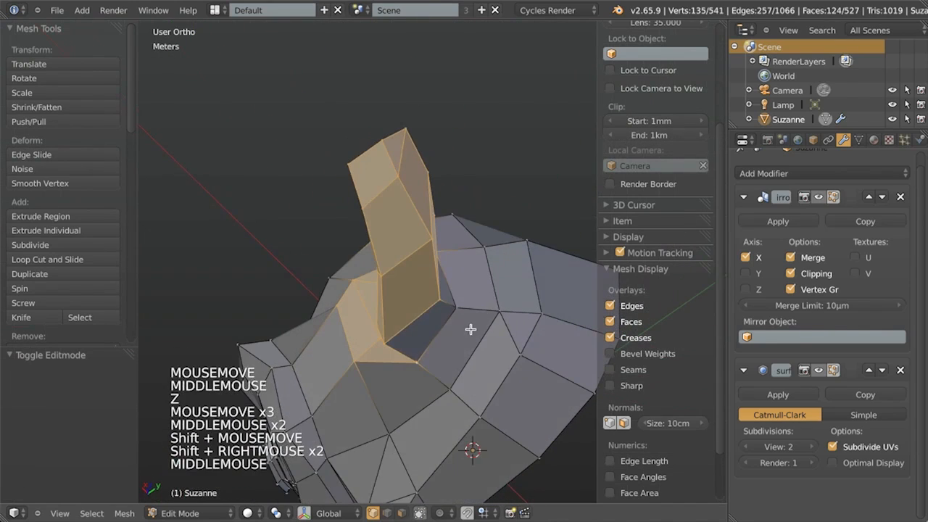
shift+right_click(462, 309)
key(shift+h)
Join the outer and inner vertices of the ear wall with a new edge and display its edge length
middle_drag(473, 218, 373, 226)
scroll(322, 191, up, 3)
key(a)
scroll(440, 114, up, 3)
scroll(352, 303, up, 2)
shift+right_click(356, 149)
key(z)
right_click(356, 145)
shift+right_click(364, 190)
middle_drag(367, 191, 400, 224)
key(f)
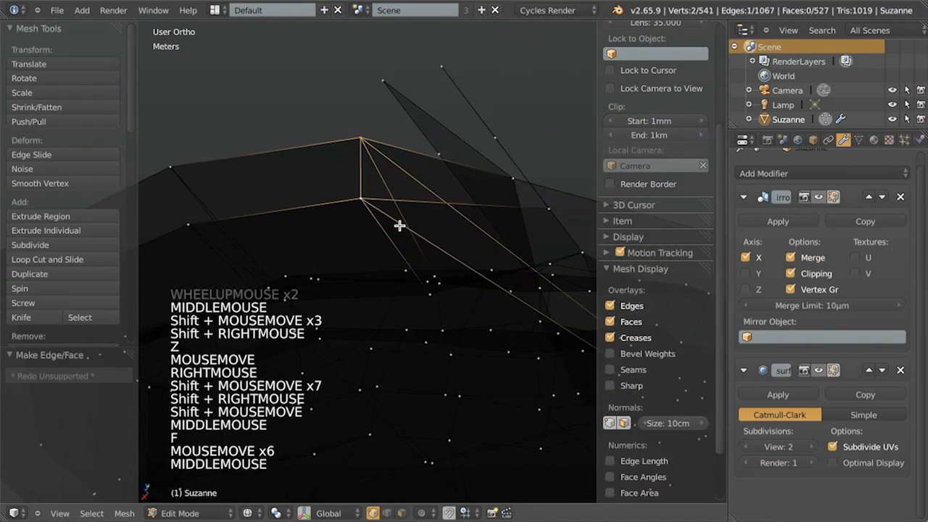
key(z)
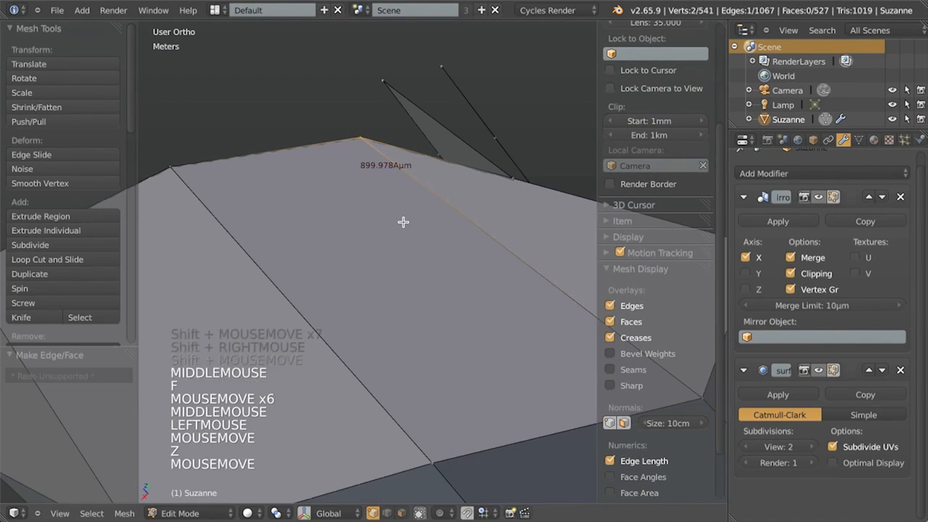
click(650, 465)
Check the ear's smoothed surface in Object Mode and delete the edge that joins its outer and inner vertices
key(z)
scroll(403, 217, down, 5)
key(ctrl+z)
key(Tab)
scroll(442, 235, down, 3)
key(z)
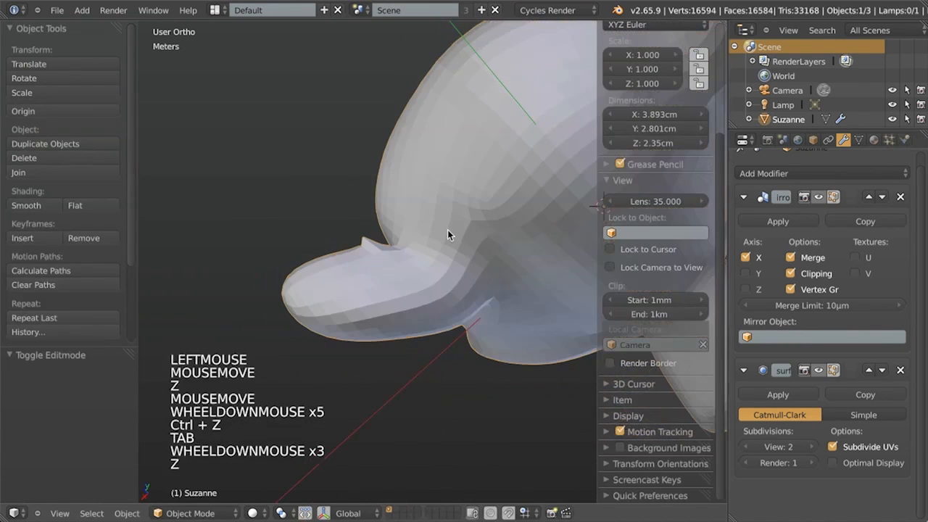
key(Tab)
key(z)
key(x)
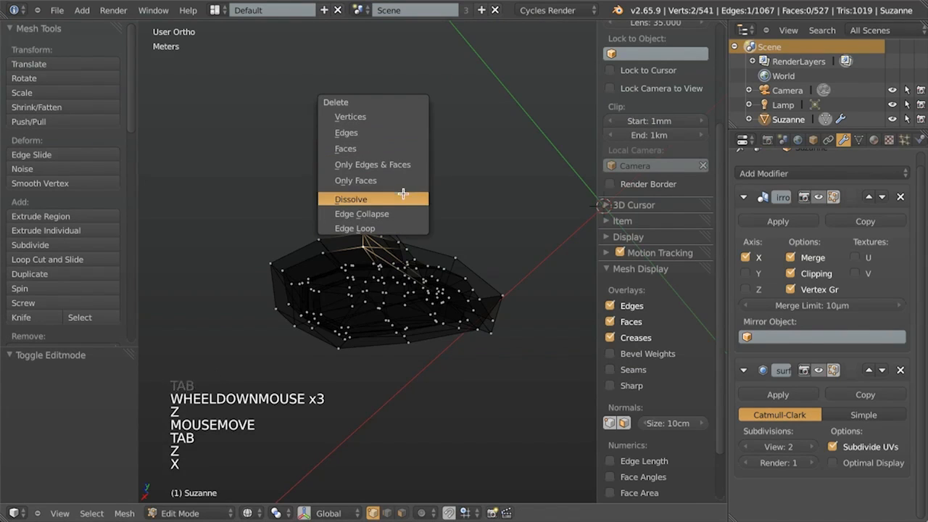
click(404, 224)
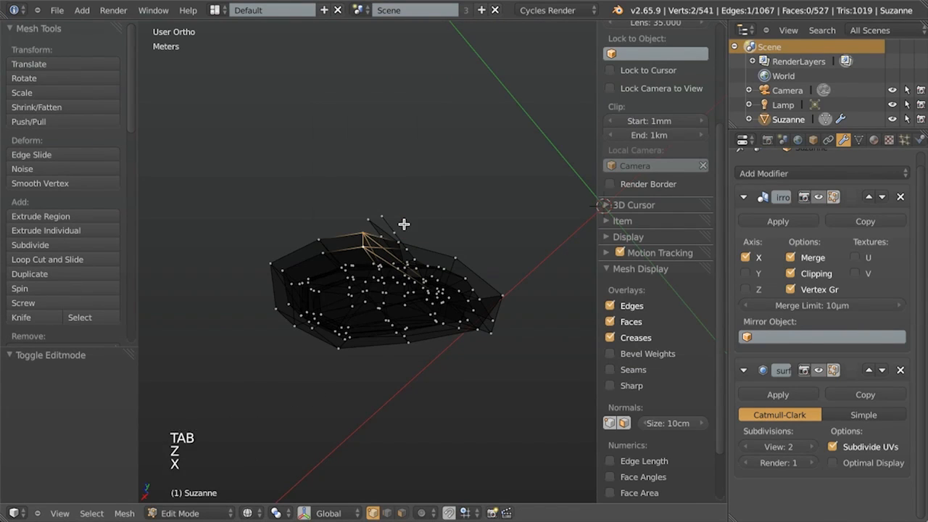
key(ctrl+z)
key(x)
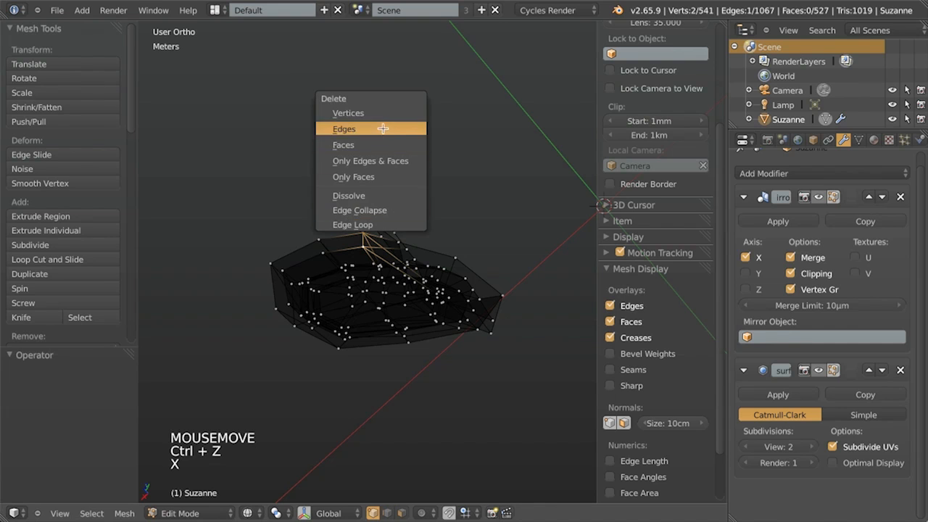
Check the whole smoothed head from the front in Object Mode
key(Tab)
key(z)
scroll(369, 222, down, 7)
mouse_move(369, 222)
middle_down()
mouse_move(374, 230)
mouse_move(425, 131)
mouse_move(340, 216)
mouse_move(425, 114)
mouse_move(460, 119)
middle_up()
scroll(340, 216, up, 3)
key(KP_1)
shift+middle_drag(406, 341, 429, 265)
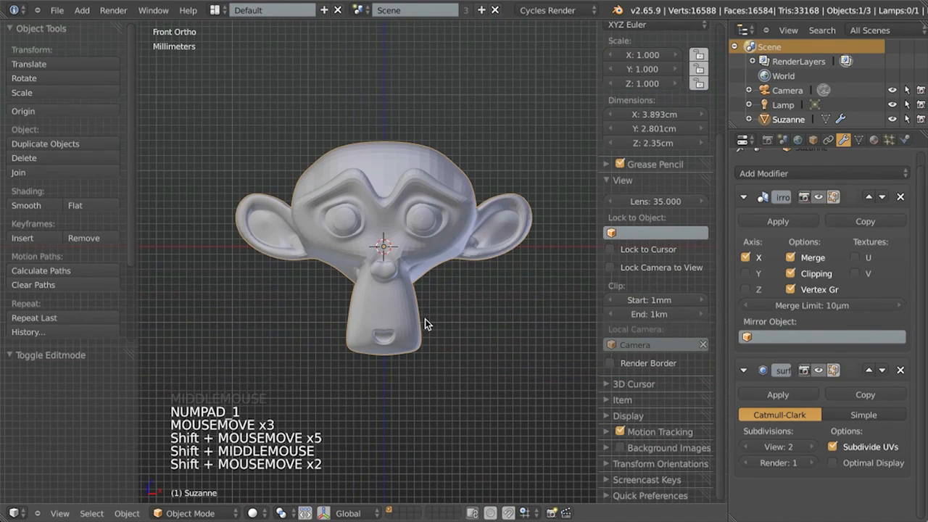
scroll(425, 319, up, 2)
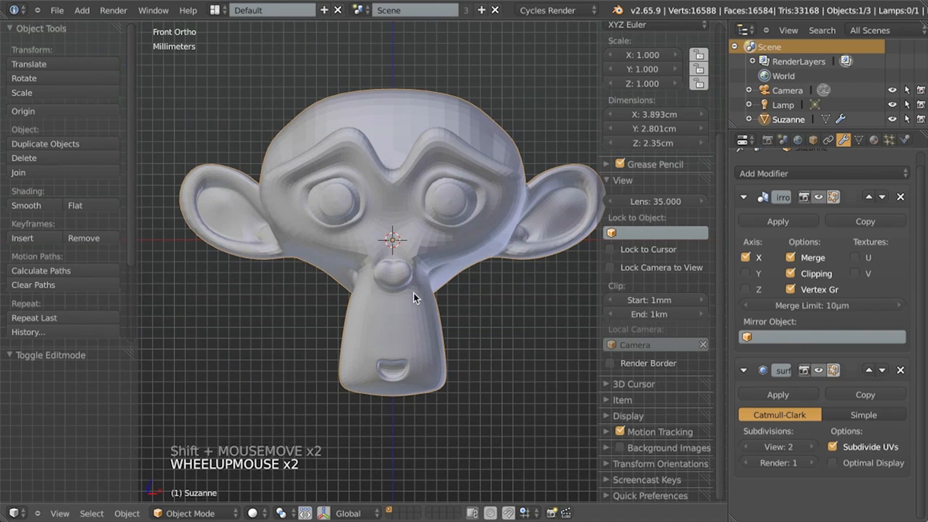
Reveal all hidden geometry in Edit Mode and select the entire mesh
key(Tab)
middle_drag(437, 265, 493, 274)
key(a)
key(a)
key(a)
key(ctrl+h)
key(alt+h)
key(alt+h)
key(a)
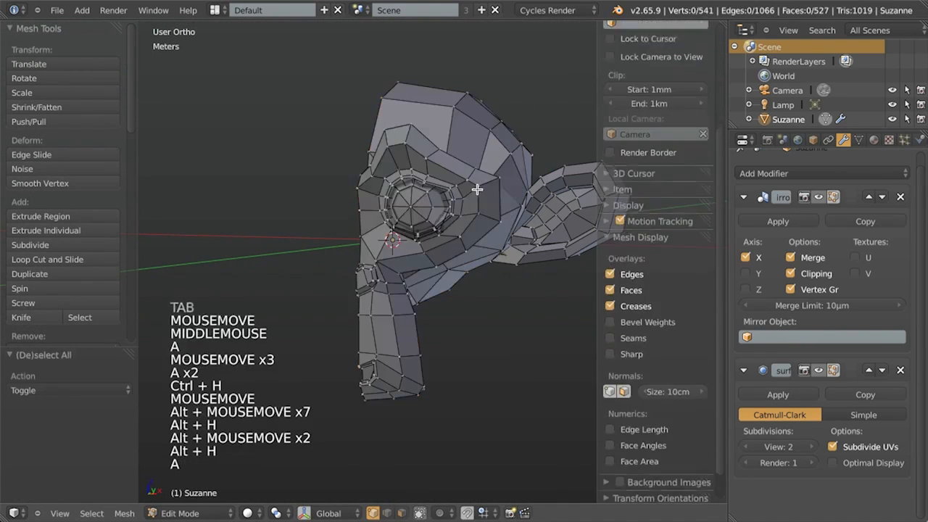
key(a)
middle_drag(444, 271, 321, 286)
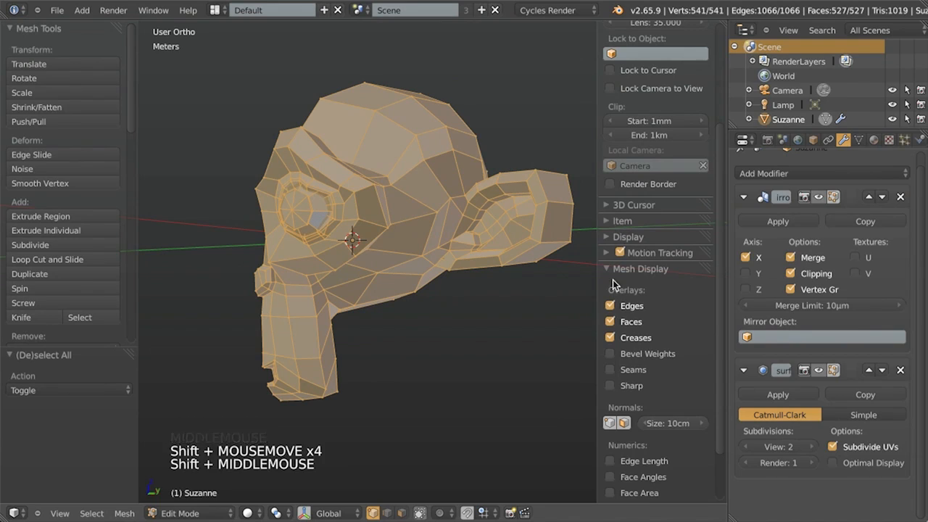
Display the face normals on the mesh and set their size to 0.5 mm
click(624, 423)
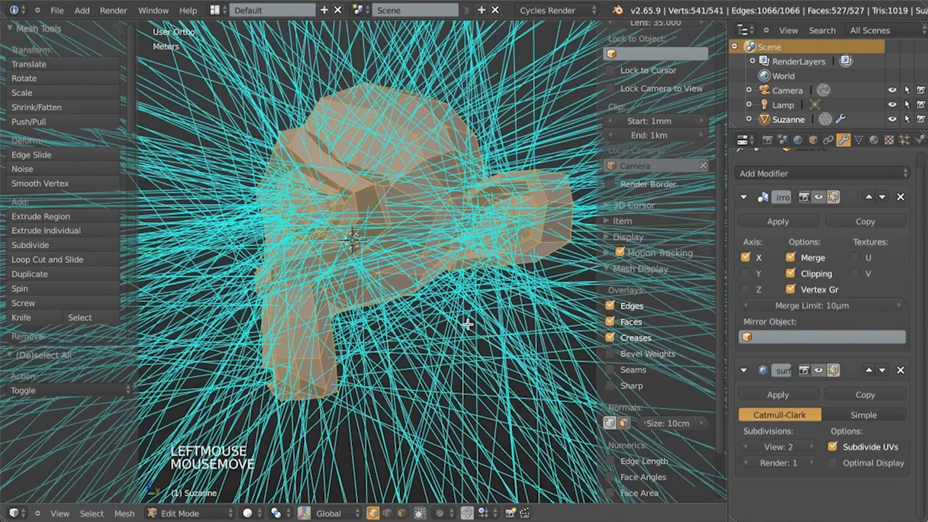
click(651, 425)
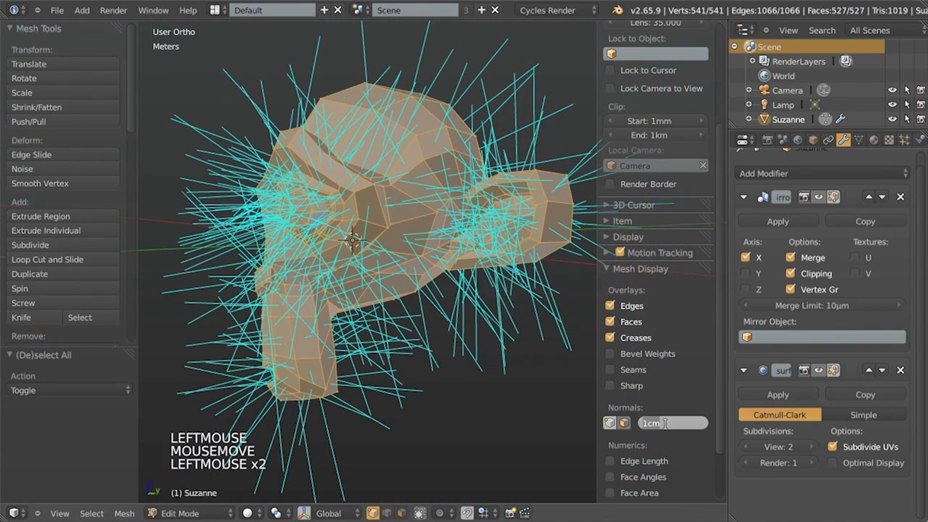
key(BackSpace)
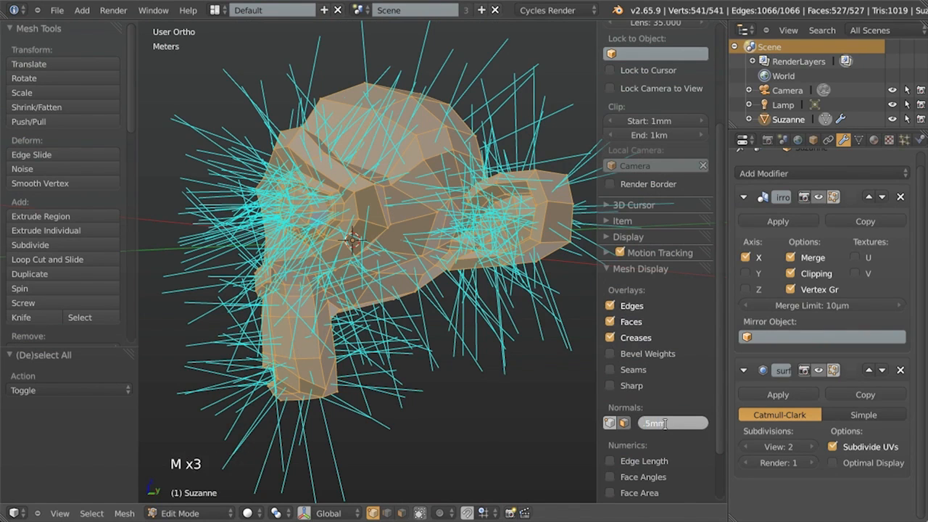
text(.5mm)
key(Return)
middle_drag(389, 315, 455, 296)
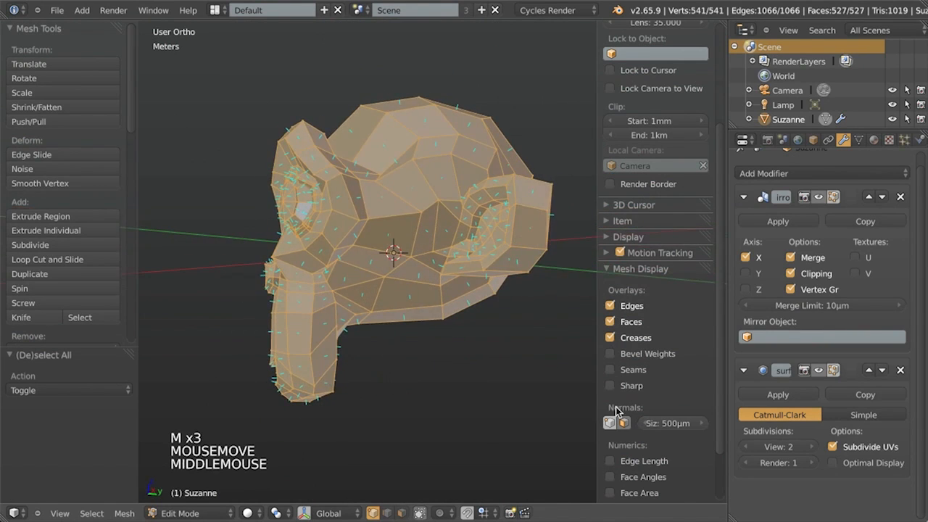
Set the displayed normals' size to 3 mm
click(673, 426)
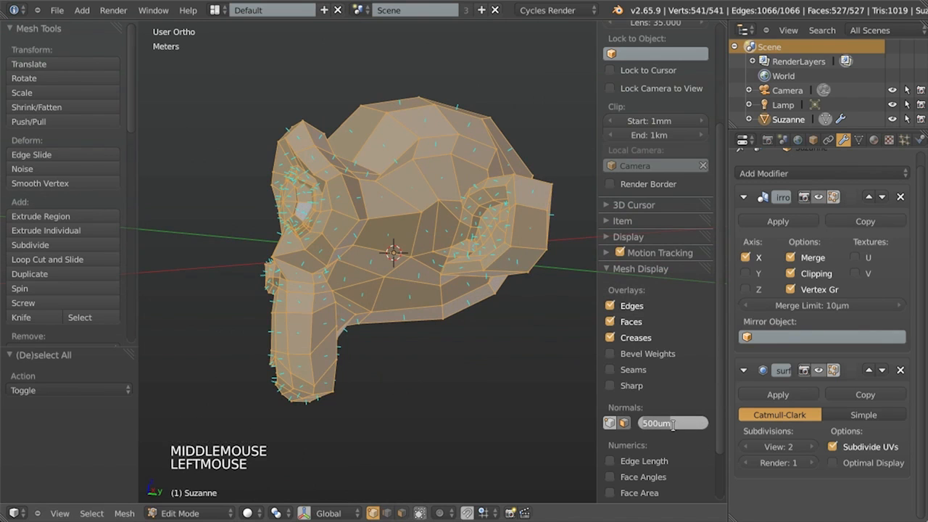
key(Return)
click(673, 426)
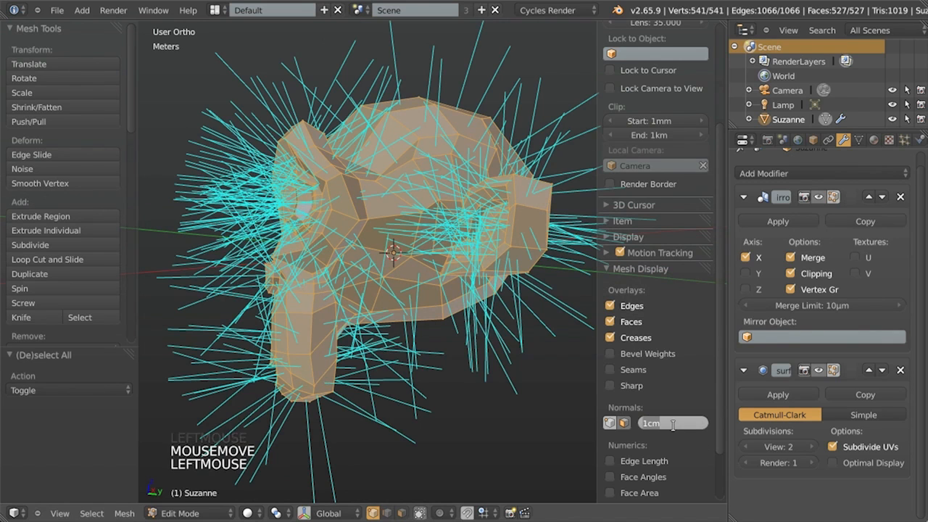
text(3m)
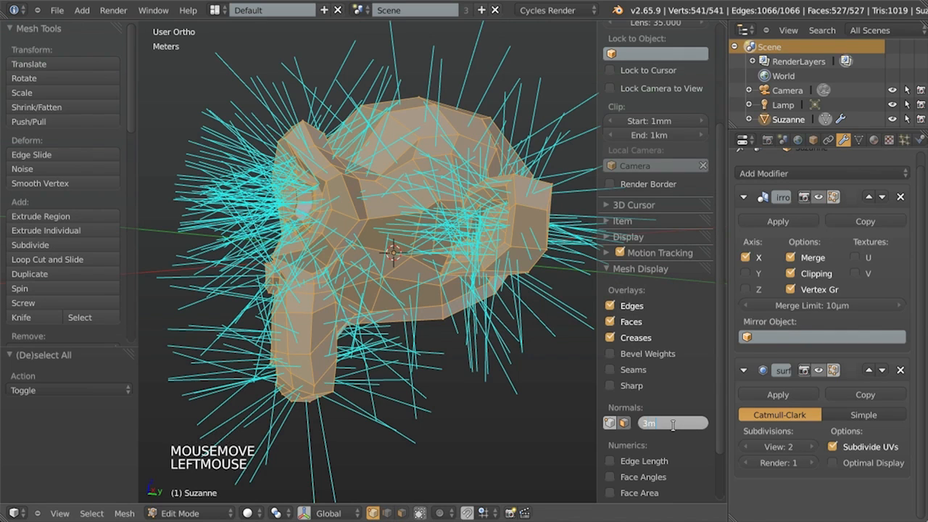
text(m)
key(Return)
Mark the nose area with short grease pencil strokes and erase them
middle_drag(309, 263, 353, 108)
scroll(388, 156, up, 2)
middle_drag(388, 156, 209, 218)
scroll(430, 275, up, 4)
middle_drag(430, 276, 489, 272)
drag(486, 275, 495, 274)
right_drag(493, 275, 425, 273)
drag(518, 201, 512, 244)
right_drag(514, 216, 521, 194)
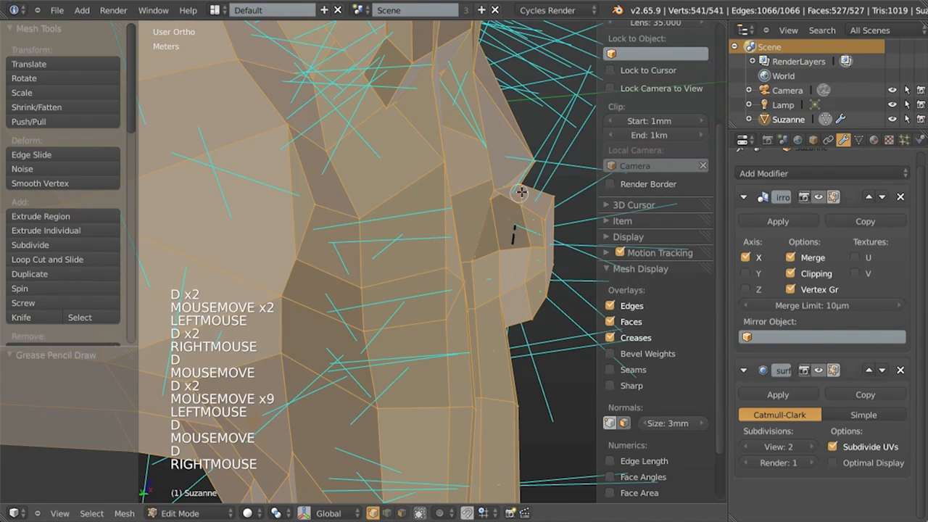
right_drag(512, 277, 518, 267)
mouse_move(522, 260)
middle_down()
mouse_move(526, 254)
mouse_move(452, 186)
middle_up()
right_drag(452, 186, 446, 211)
mouse_move(448, 217)
middle_down()
mouse_move(450, 223)
mouse_move(404, 196)
middle_up()
right_click(404, 197)
key(z)
right_click(400, 208)
key(z)
Switch to face selection and select a single face on the side of the nose
key(ctrl+Tab)
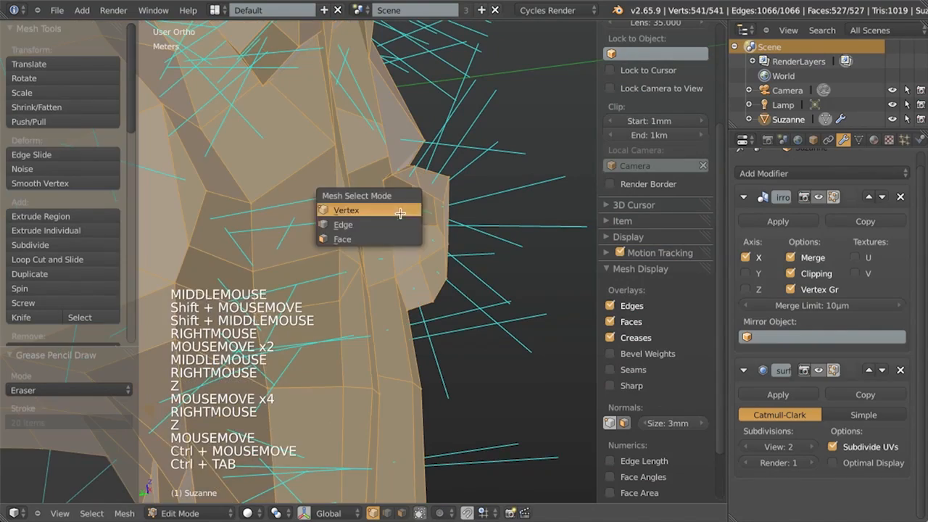
click(396, 238)
right_click(438, 230)
middle_drag(437, 230, 461, 242)
right_click(451, 204)
key(z)
key(z)
scroll(435, 290, down, 4)
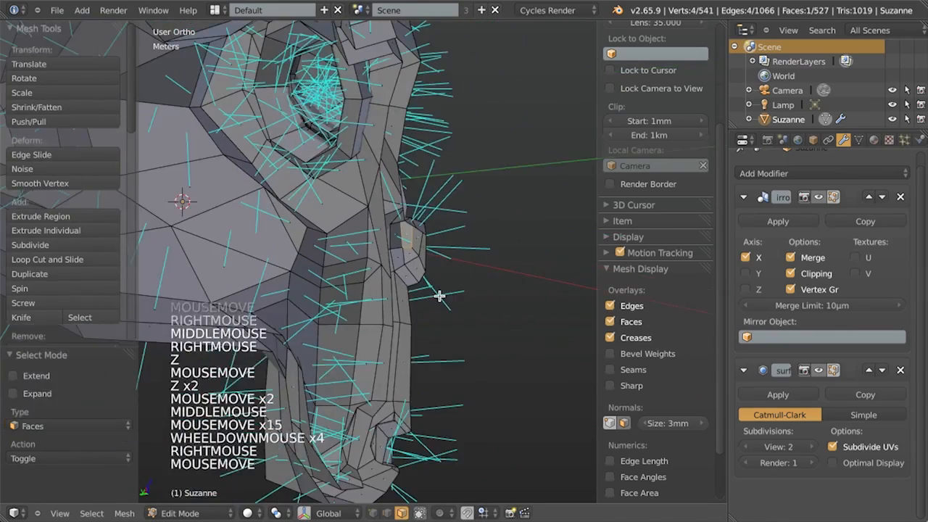
Select individual faces around the nose and examine the directions of their normals up close
right_click(435, 286)
scroll(428, 276, up, 4)
middle_drag(429, 275, 415, 244)
scroll(480, 181, up, 3)
right_click(477, 190)
mouse_move(477, 190)
middle_down()
mouse_move(472, 205)
mouse_move(264, 217)
mouse_move(217, 211)
mouse_move(485, 186)
middle_up()
right_click(475, 239)
scroll(472, 244, down, 4)
middle_drag(472, 244, 394, 276)
scroll(394, 276, down, 4)
Select all faces of the mesh and recalculate their normals to point outward
key(a)
middle_drag(497, 199, 541, 288)
key(a)
key(a)
key(z)
scroll(370, 289, down, 3)
mouse_move(355, 276)
middle_down()
mouse_move(459, 262)
mouse_move(406, 240)
middle_up()
key(z)
shift+middle_drag(406, 240, 375, 215)
scroll(280, 145, up, 5)
shift+middle_drag(279, 145, 347, 174)
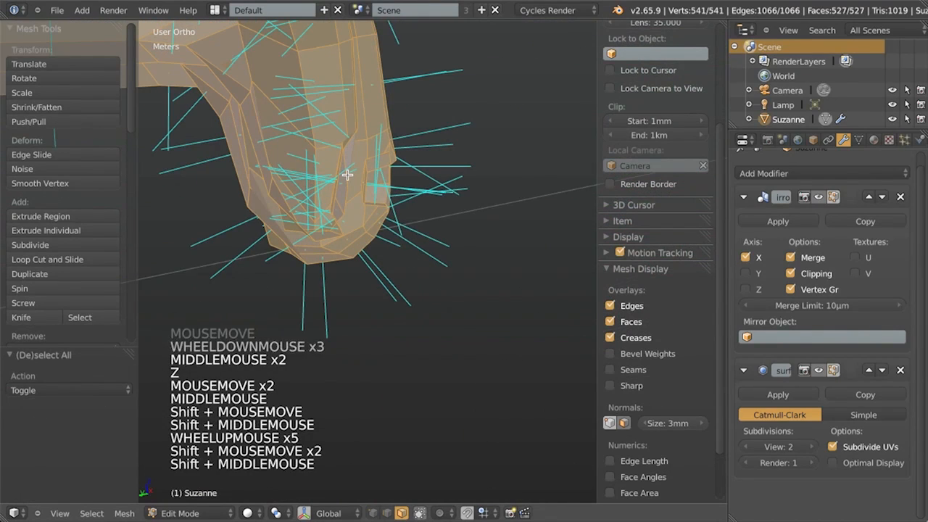
key(ctrl+n)
Return to Object Mode and apply smooth shading to the head
scroll(342, 169, down, 6)
shift+middle_drag(251, 147, 302, 227)
key(Tab)
click(26, 205)
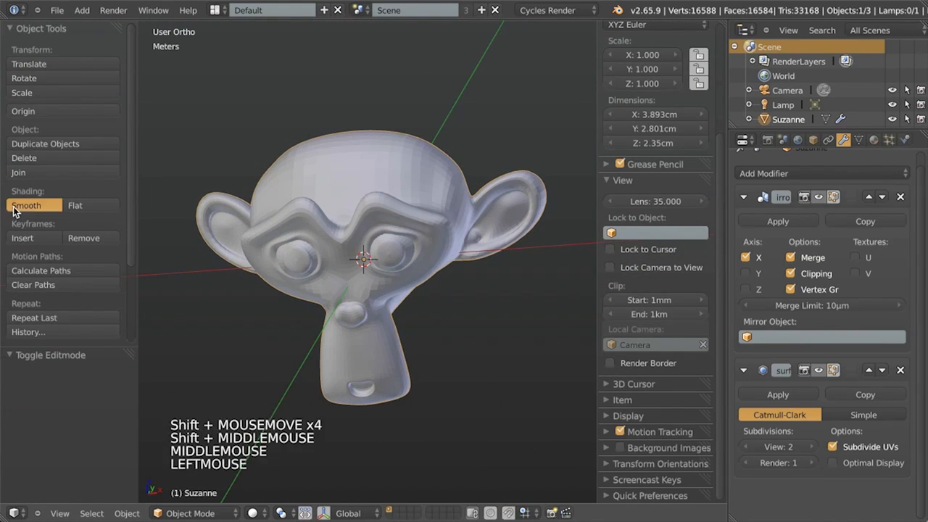
Recalculate the normal of a single forehead face to the inside and examine the smoothed head in Object Mode
mouse_move(273, 224)
middle_down()
mouse_move(396, 296)
mouse_move(607, 241)
mouse_move(280, 315)
mouse_move(439, 252)
mouse_move(218, 264)
mouse_move(322, 335)
mouse_move(495, 239)
mouse_move(324, 198)
mouse_move(465, 264)
mouse_move(408, 222)
mouse_move(363, 232)
mouse_move(357, 257)
middle_up()
key(Tab)
key(a)
right_click(418, 193)
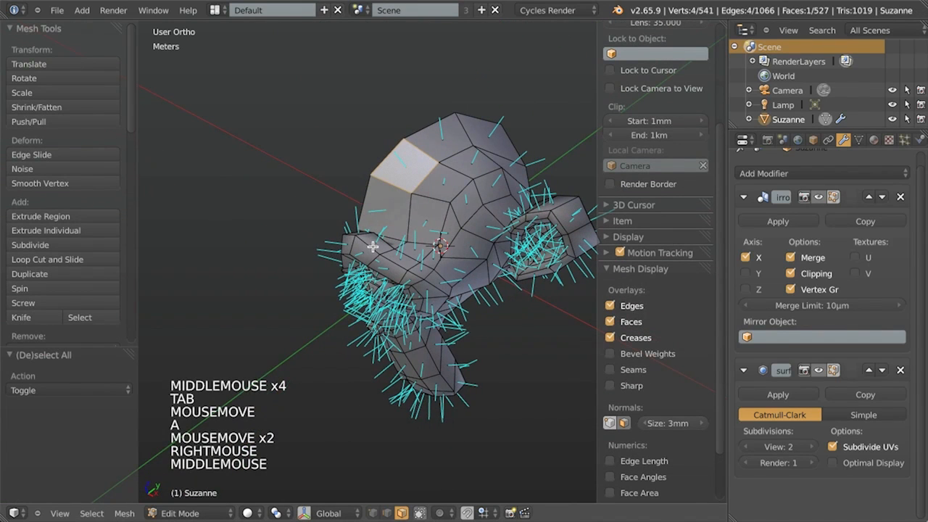
key(ctrl+shift+n)
middle_drag(398, 216, 396, 161)
key(Tab)
mouse_move(385, 264)
middle_down()
mouse_move(367, 204)
mouse_move(328, 176)
mouse_move(314, 240)
mouse_move(322, 253)
middle_up()
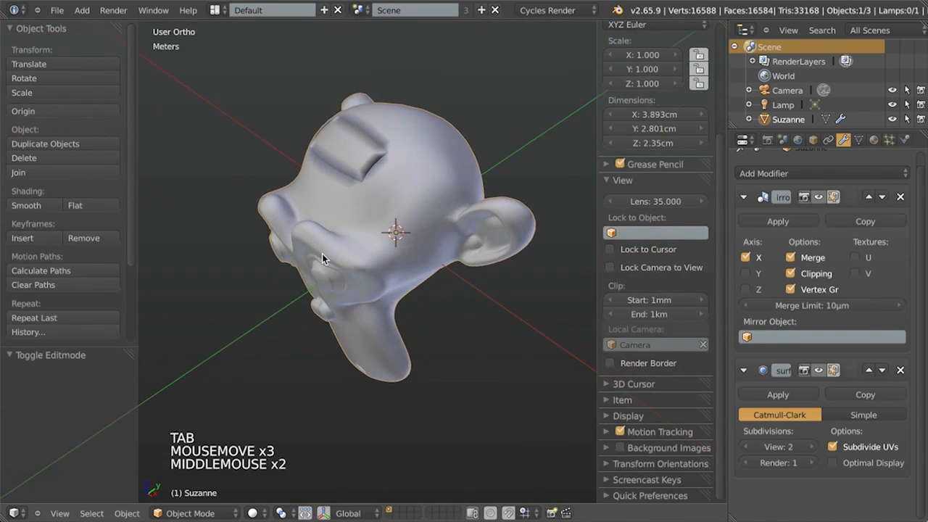
Recalculate the selected forehead face's normal to the outside and view the smoothed head from the front and right side
scroll(333, 90, up, 3)
key(Tab)
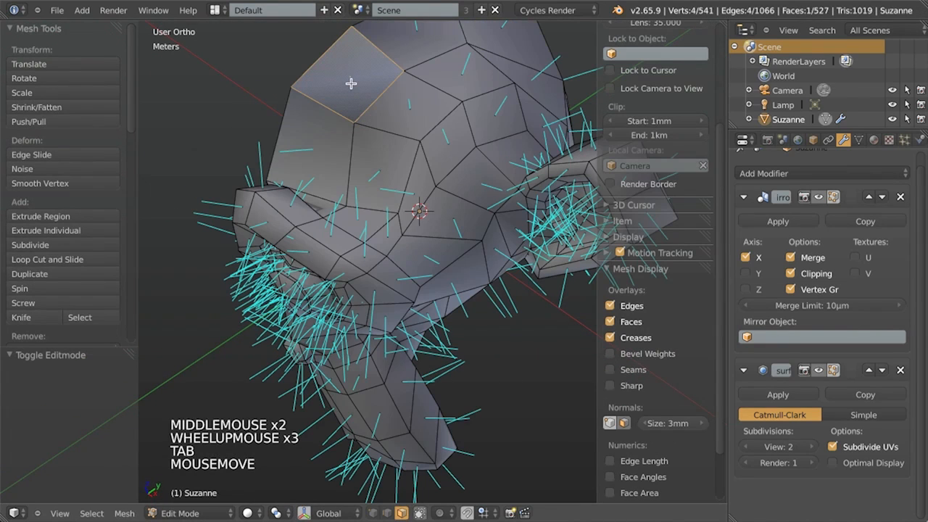
key(ctrl+n)
shift+middle_drag(369, 270, 371, 322)
key(Tab)
scroll(370, 323, down, 1)
scroll(370, 323, down, 1)
key(KP_1)
scroll(392, 290, down, 2)
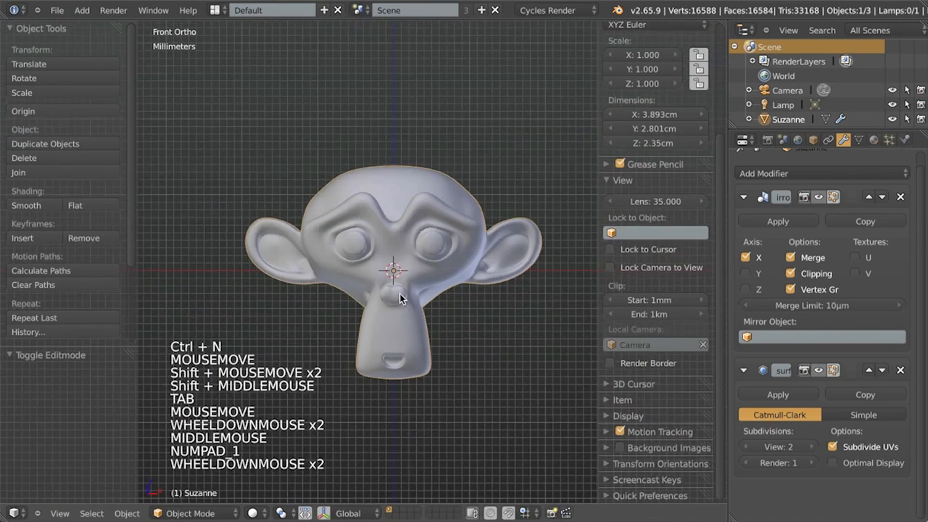
shift+middle_drag(400, 294, 395, 297)
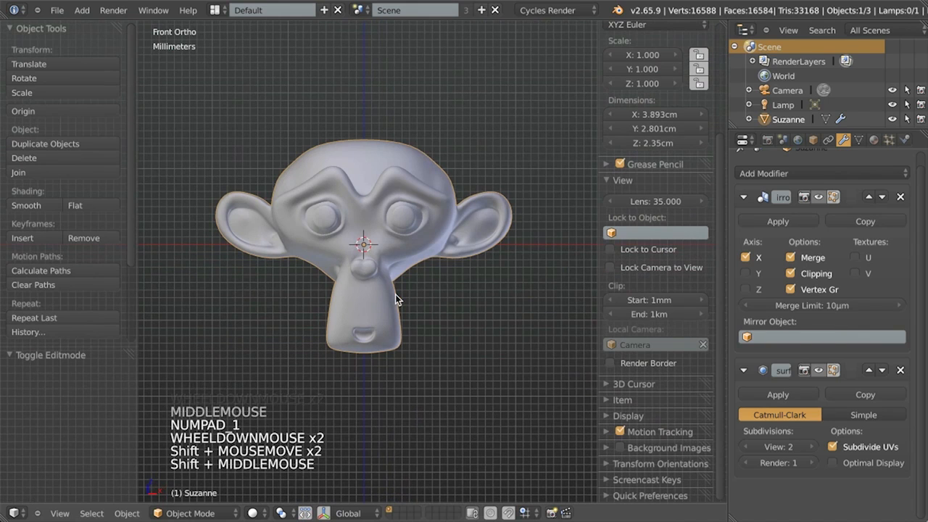
scroll(396, 299, down, 2)
key(KP_3)
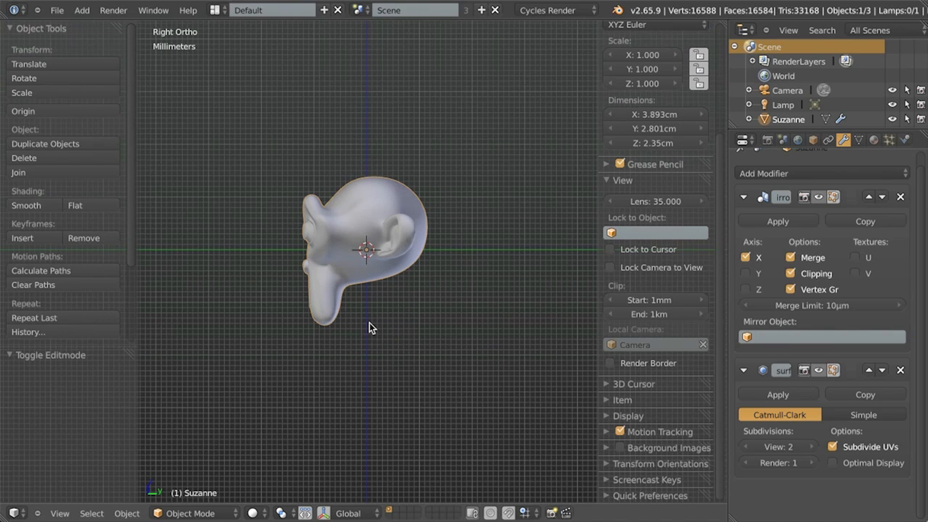
Draw a grease pencil loop around the front of the head and delete the drawing's frame
mouse_move(369, 323)
middle_down()
mouse_move(462, 220)
mouse_move(389, 250)
middle_up()
key(d)
mouse_move(384, 255)
mouse_down()
mouse_move(390, 236)
mouse_move(344, 232)
mouse_up()
middle_drag(344, 232, 383, 303)
key(d)
mouse_move(371, 280)
right_down()
mouse_move(351, 247)
mouse_move(388, 253)
right_up()
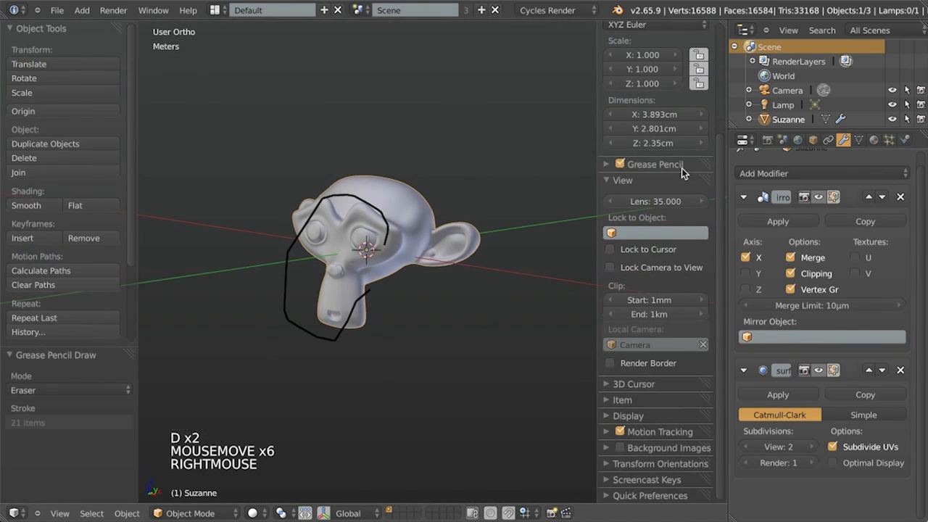
scroll(655, 104, up, 20)
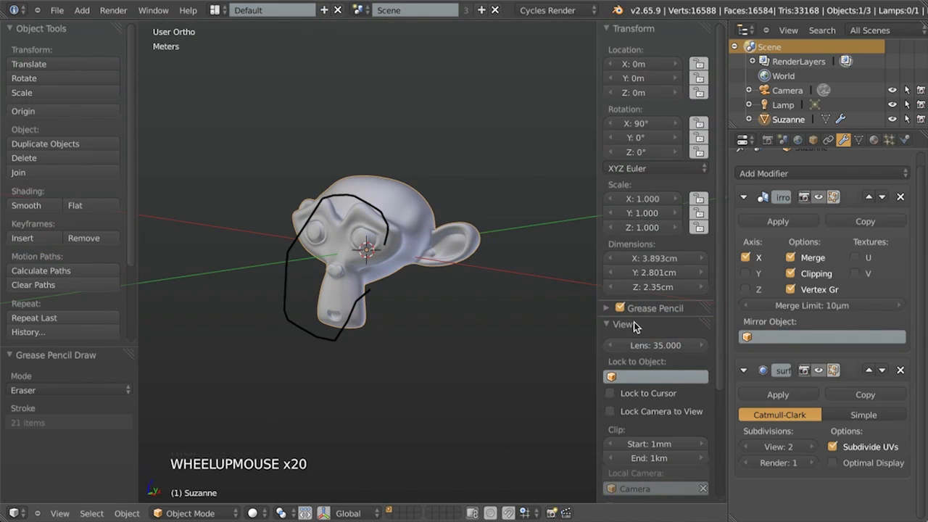
click(610, 311)
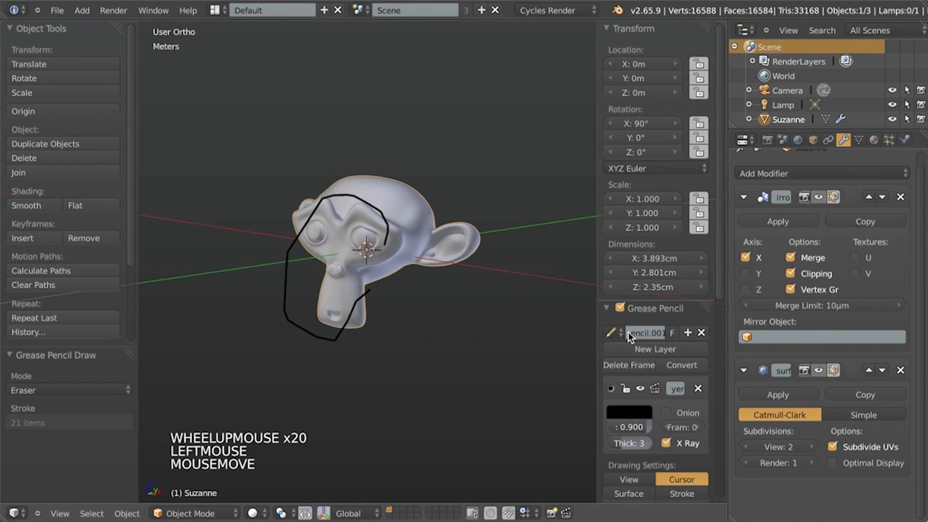
click(630, 359)
click(611, 309)
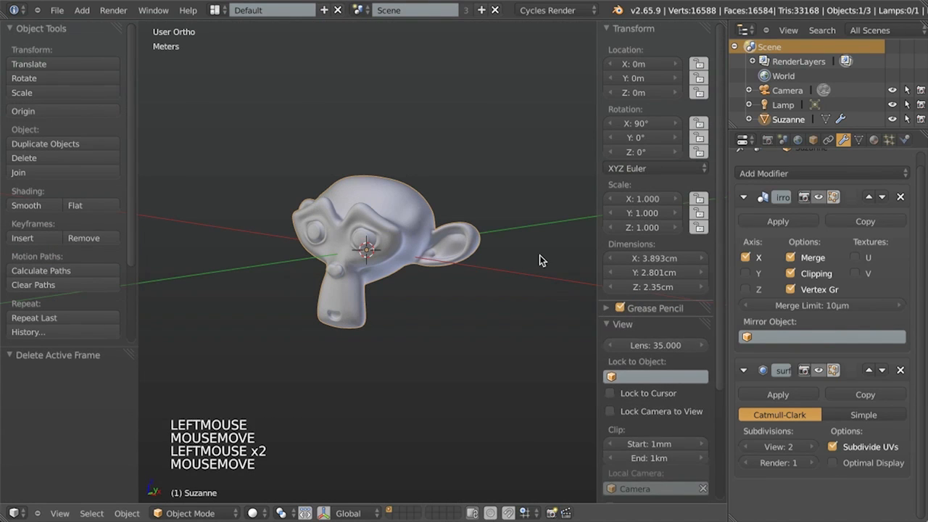
Rotate the head 90° about the global X axis and view it from the right side
text(rx90)
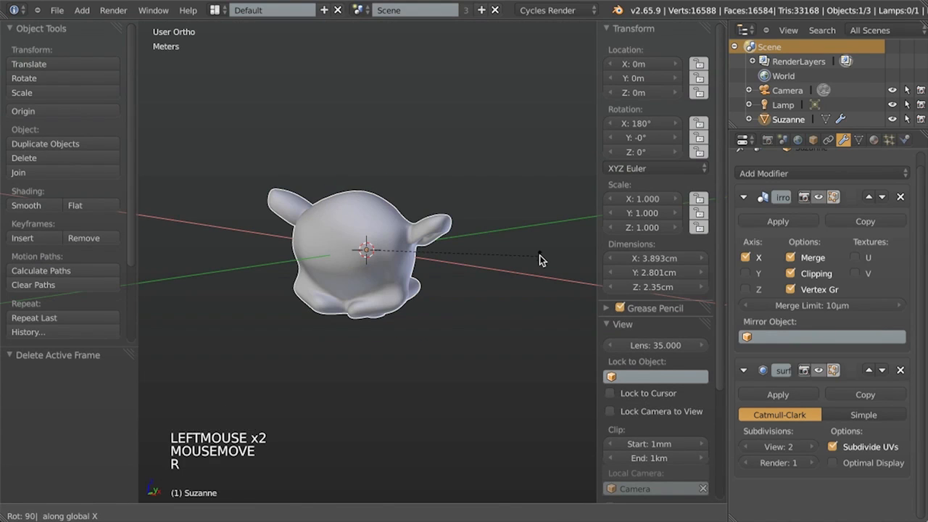
key(Return)
key(KP_3)
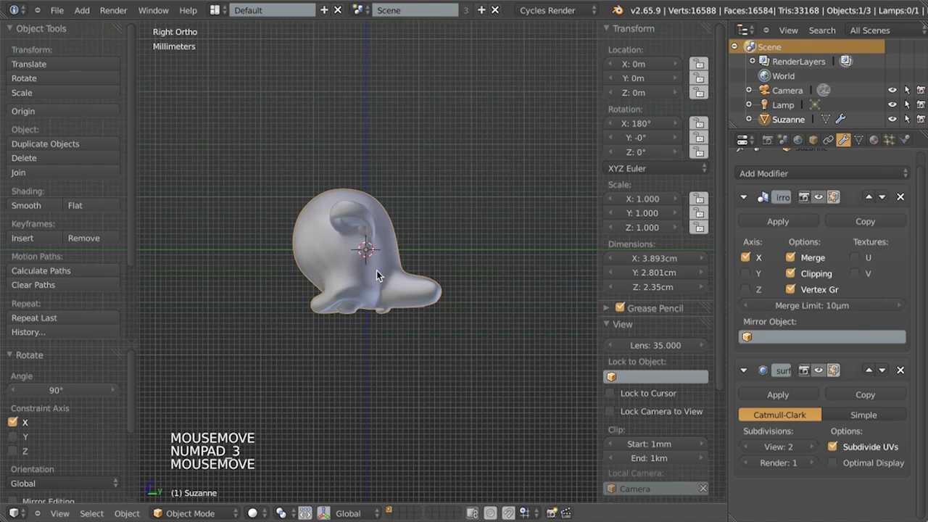
Draw a straight vertical grease pencil line through the head's centre, erase it, and examine the head's orientation from several angles
mouse_move(367, 109)
ctrl+mouse_down()
mouse_move(366, 502)
mouse_move(364, 477)
ctrl+mouse_up()
right_drag(364, 478, 348, 412)
mouse_move(348, 412)
middle_down()
mouse_move(332, 282)
mouse_move(461, 315)
mouse_move(385, 268)
middle_up()
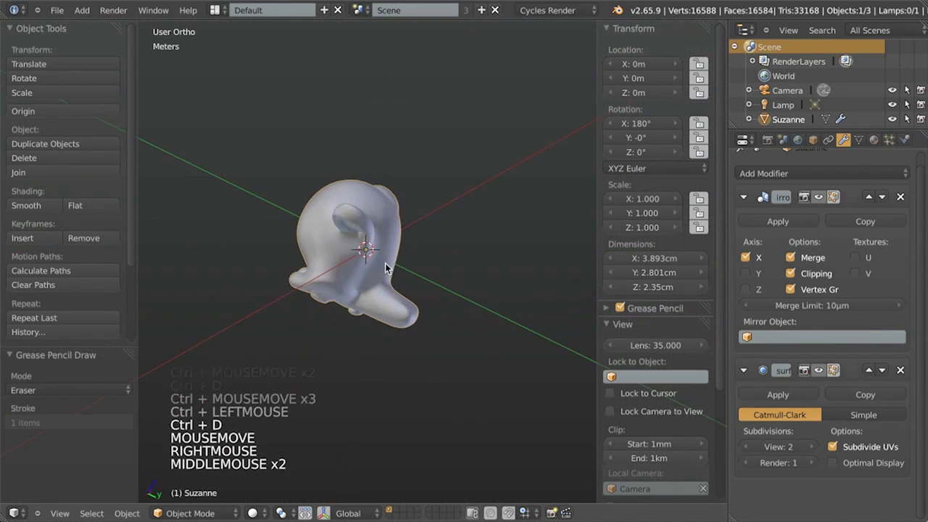
middle_drag(309, 263, 392, 236)
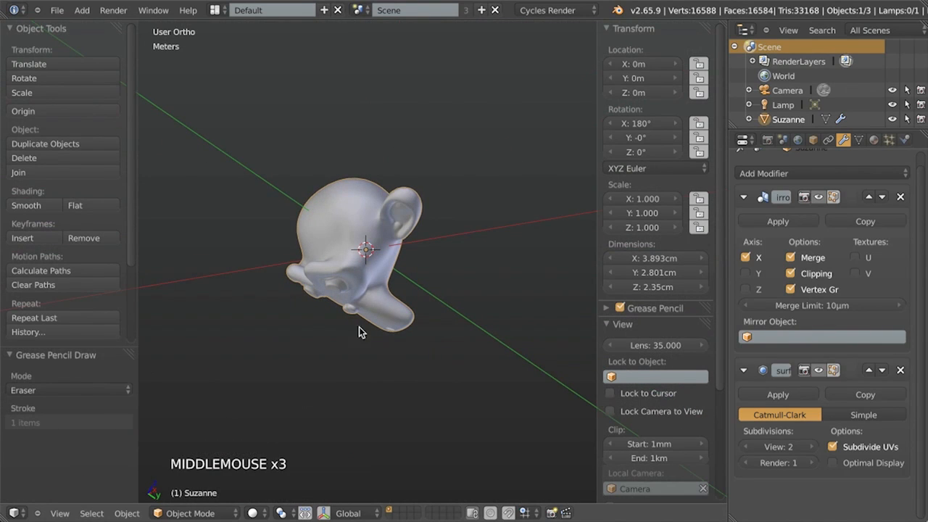
middle_drag(358, 237, 417, 197)
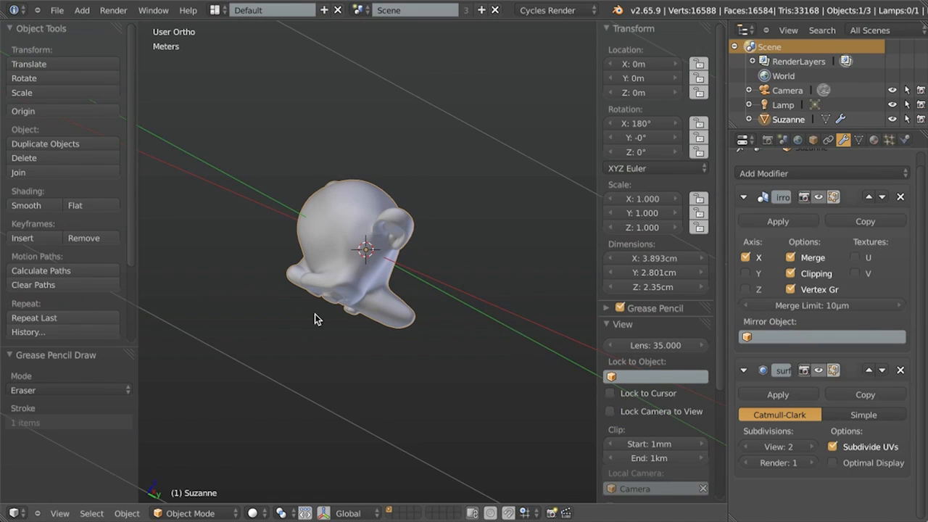
middle_drag(305, 325, 374, 218)
key(KP_3)
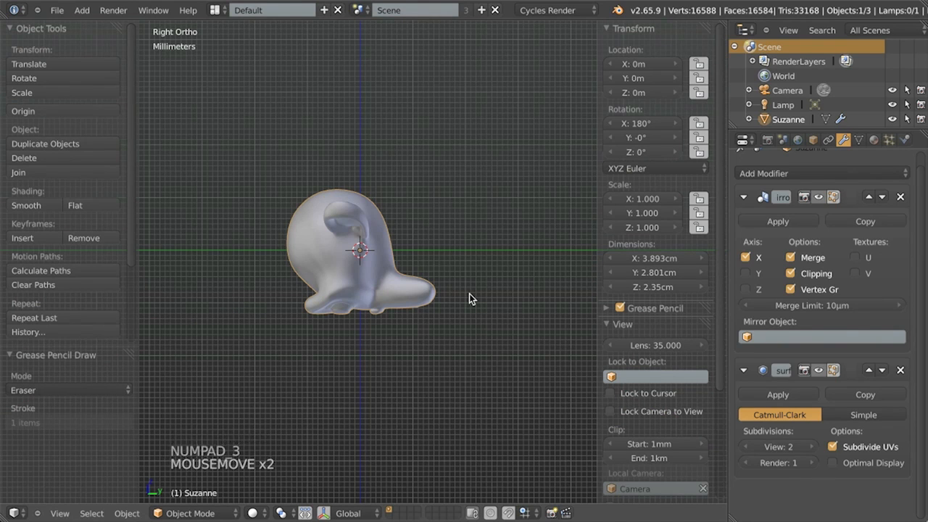
scroll(467, 294, down, 4)
scroll(462, 290, up, 5)
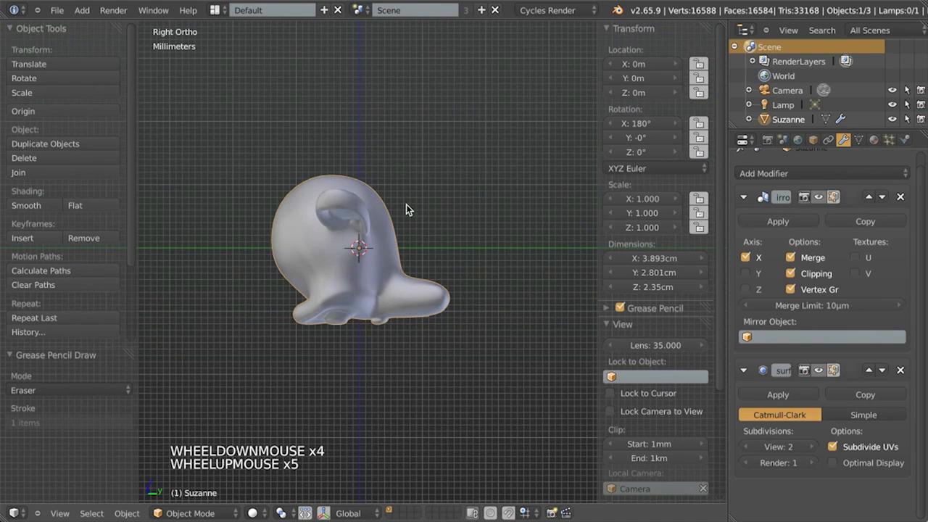
Clear the head's rotation and rotate it 90° about the X axis in front view
key(alt+r)
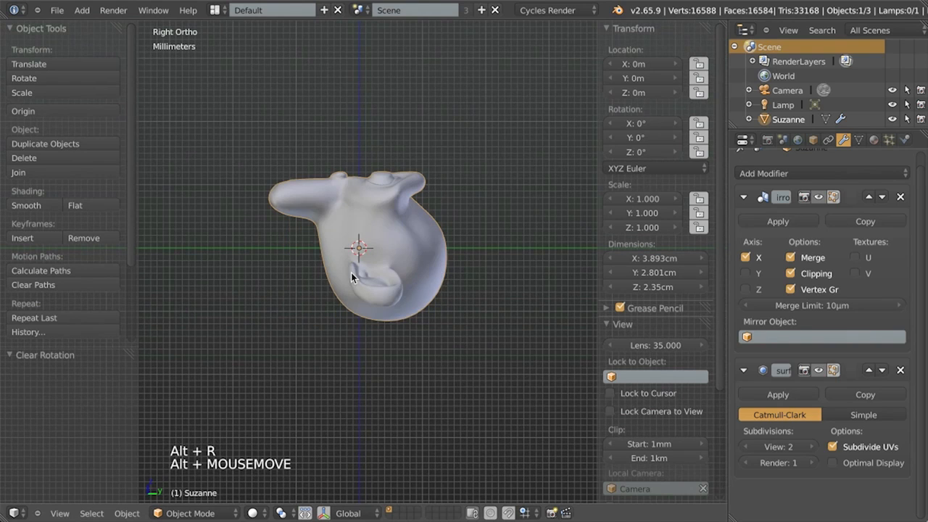
key(KP_1)
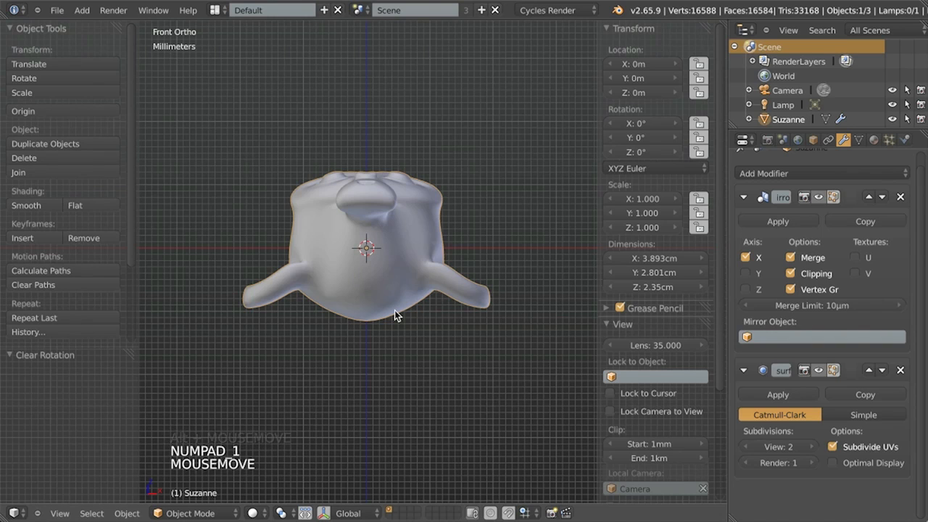
text(r)
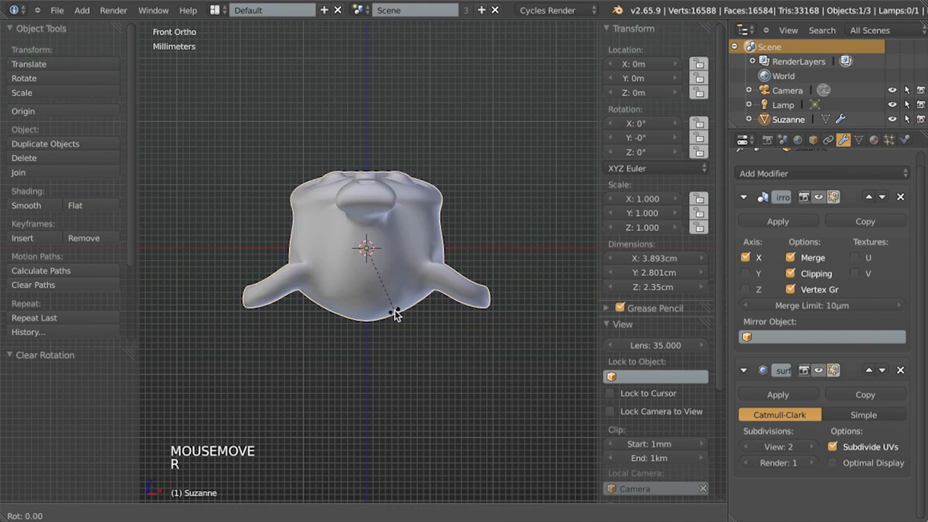
text(90x)
key(Return)
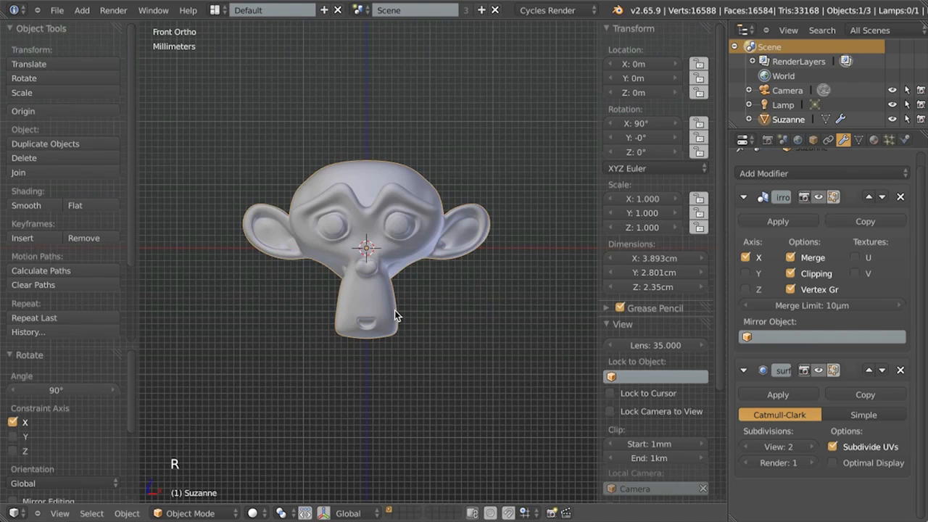
Examine the head in wireframe and from behind, marking the back of the head with a grease pencil stroke and erasing it
scroll(406, 297, up, 3)
middle_drag(435, 280, 391, 139)
key(z)
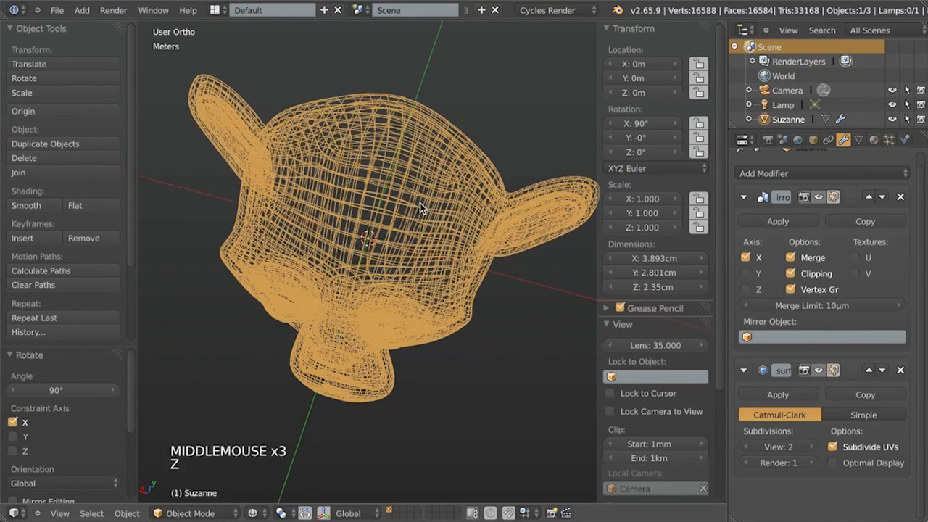
key(z)
mouse_move(322, 199)
middle_down()
mouse_move(348, 203)
mouse_move(379, 257)
middle_up()
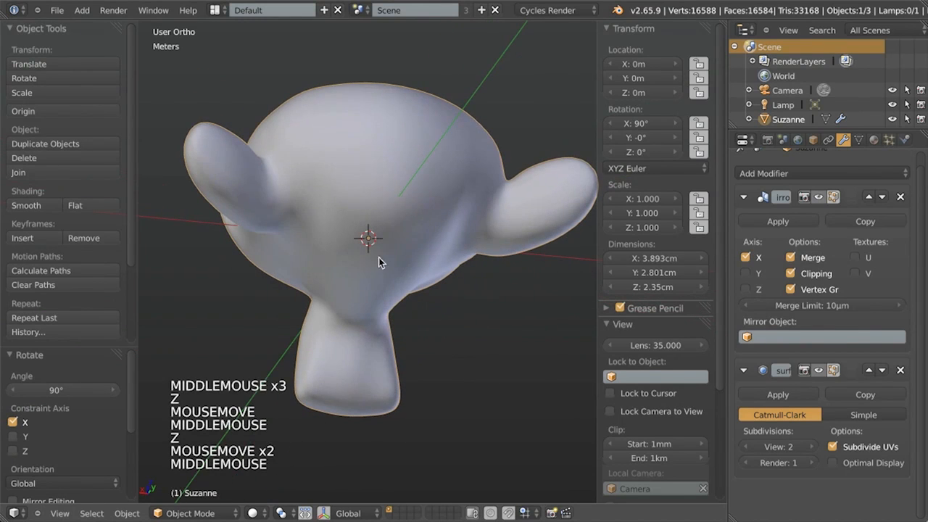
middle_drag(320, 212, 379, 241)
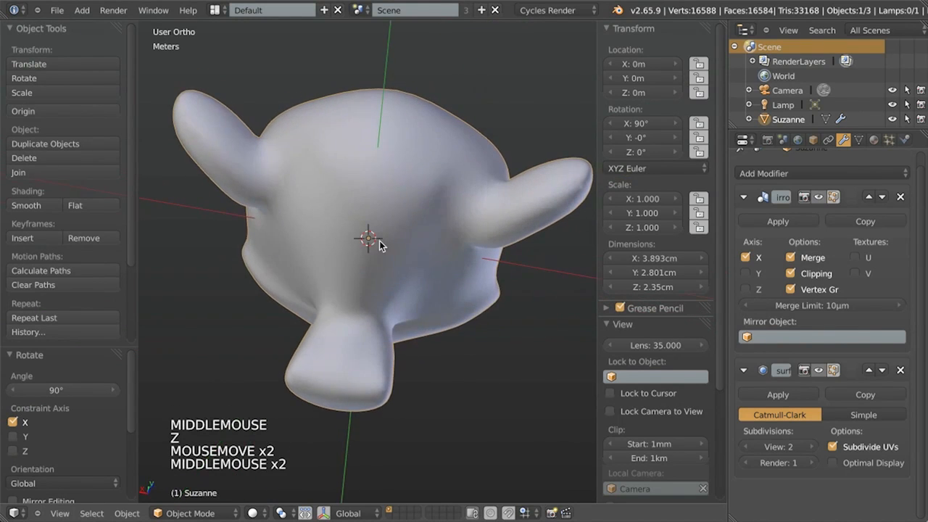
drag(378, 152, 314, 182)
mouse_move(410, 153)
right_down()
mouse_move(352, 157)
mouse_move(347, 213)
mouse_move(399, 203)
right_up()
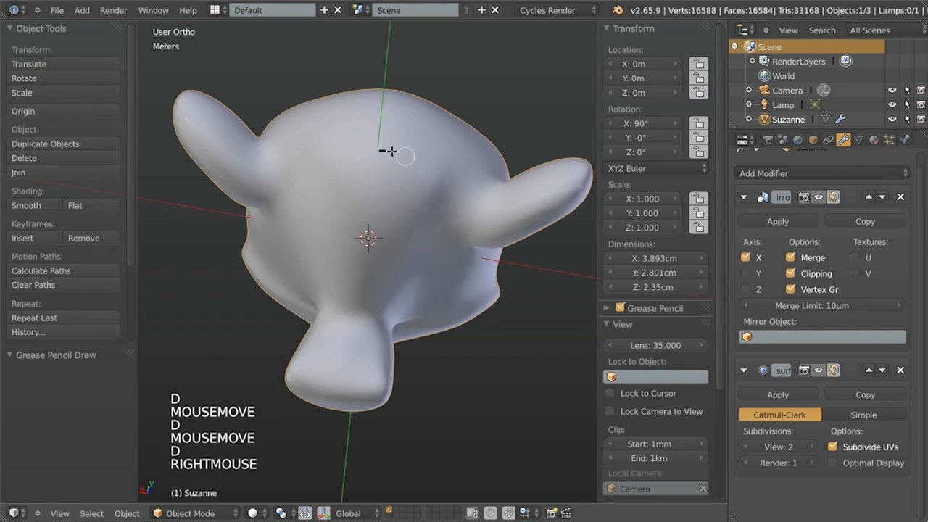
Show the head as wireframe in the right side view and add a cylinder mesh at the 3D cursor
key(KP_3)
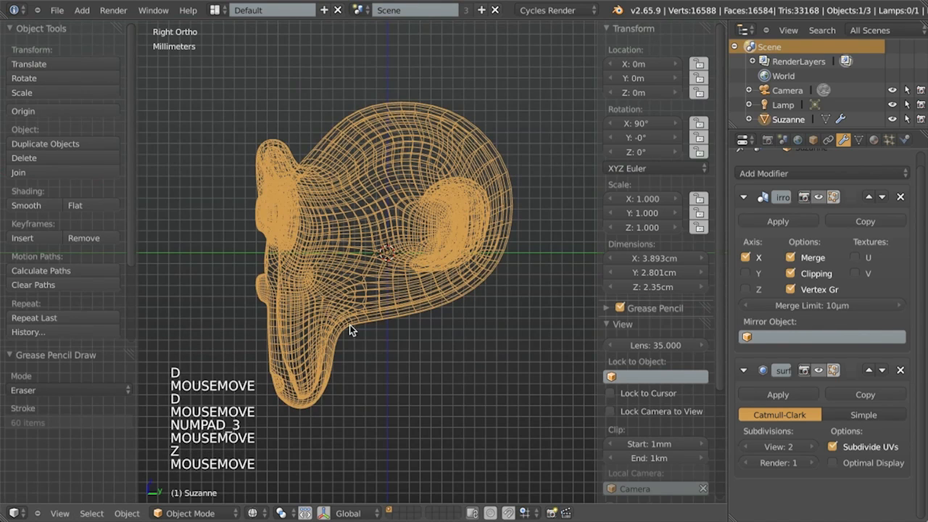
key(shift+a)
mouse_move(393, 278)
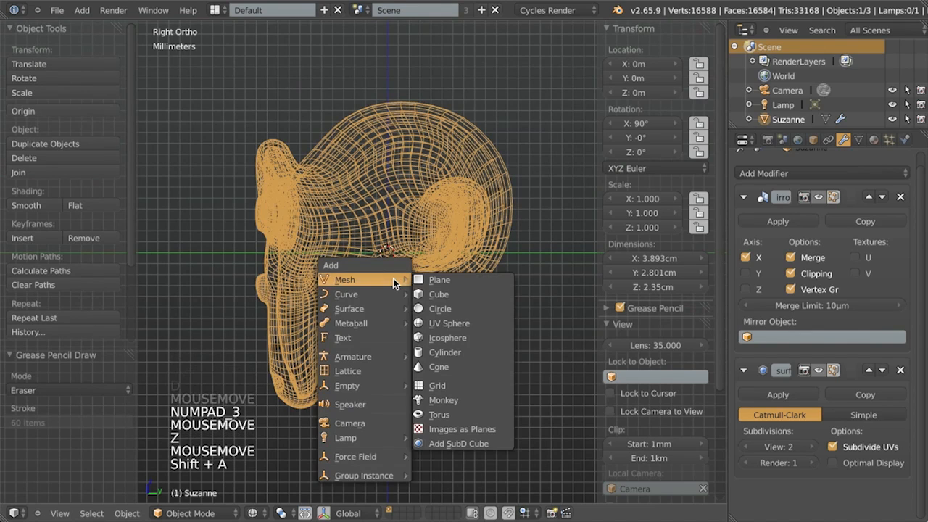
click(460, 349)
scroll(438, 321, down, 4)
scroll(439, 320, down, 20)
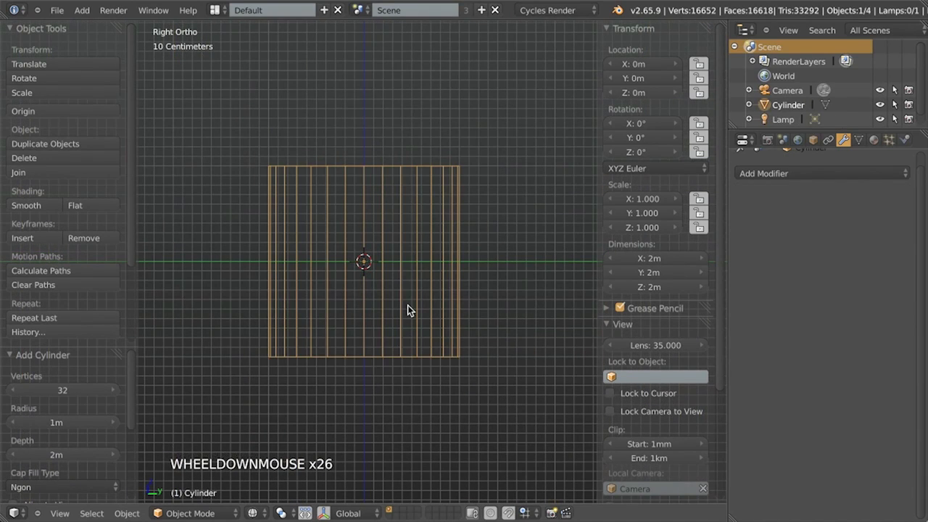
Set the cylinder's X, Y and Z dimensions to 2.5 mm
click(663, 259)
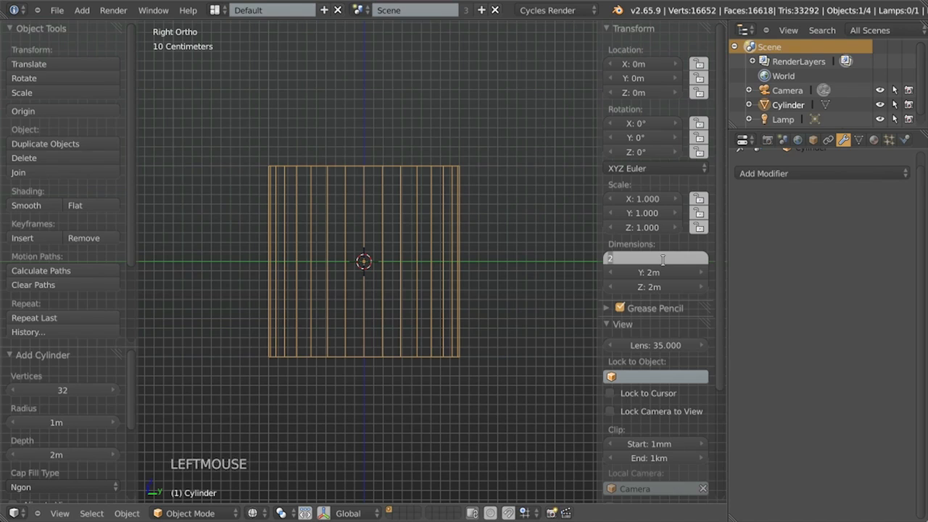
key(Tab)
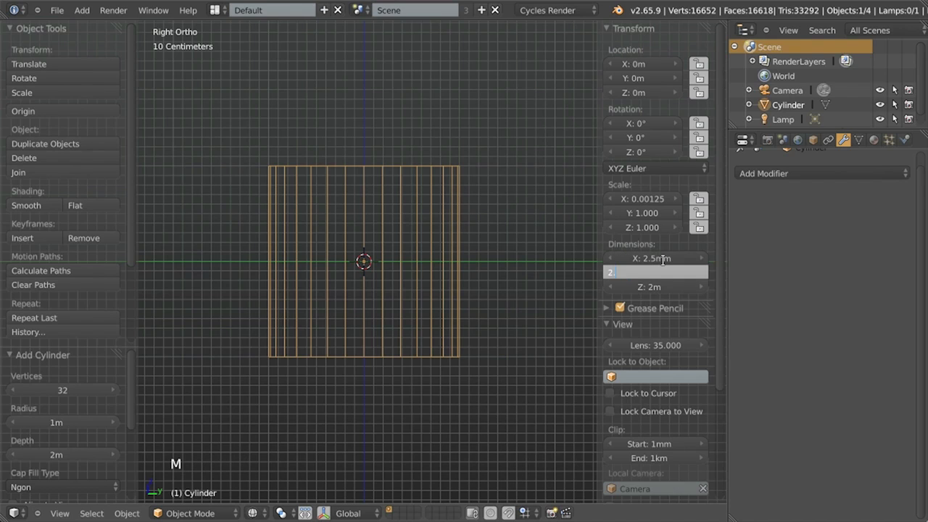
key(Tab)
text(2.5mm)
Stretch the cylinder along Z to about 9.3 mm long and enlarge its width to about 2.6 mm
scroll(567, 263, up, 7)
key(period)
key(shift+period)
scroll(355, 292, down, 14)
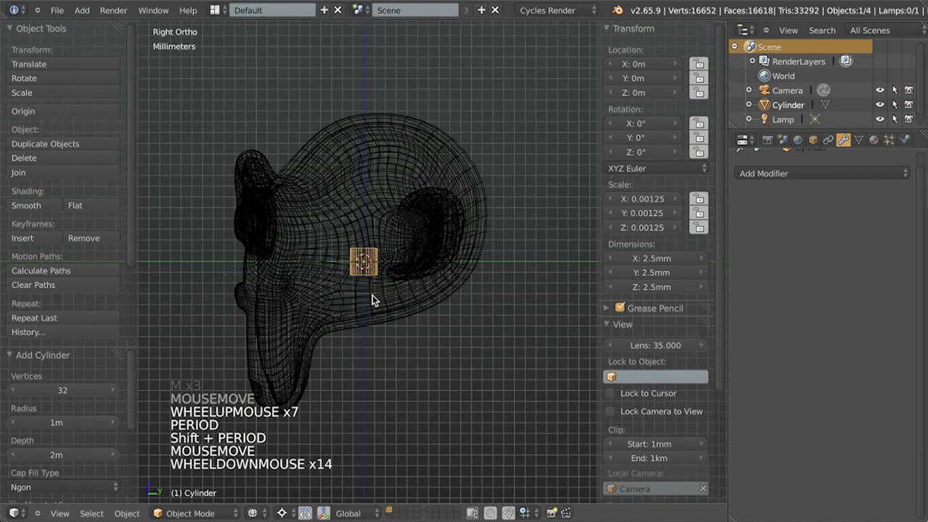
key(s)
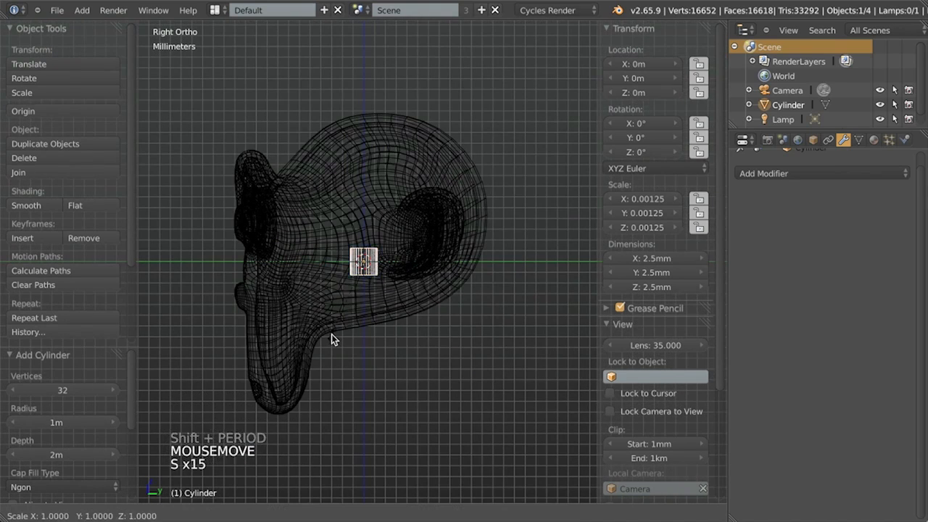
key(z)
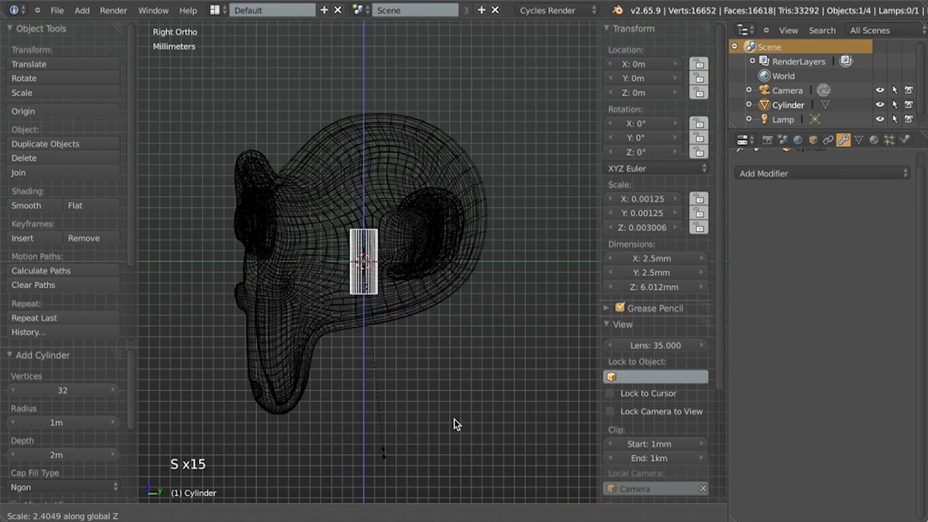
click(454, 419)
key(s)
click(459, 334)
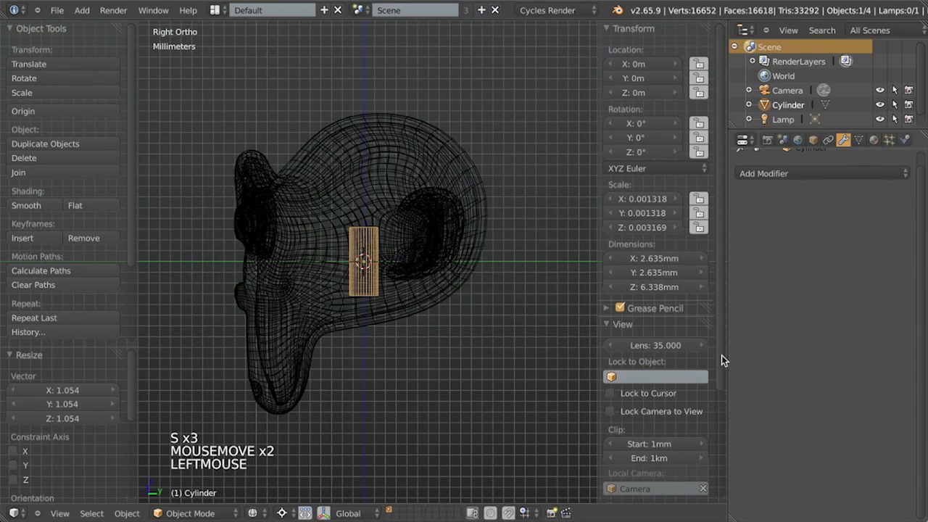
key(s)
key(z)
click(454, 370)
Move the cylinder to the underside of the head, at about Y 3.67 mm and Z -5.62 mm, tilted about 22.7° around X
key(r)
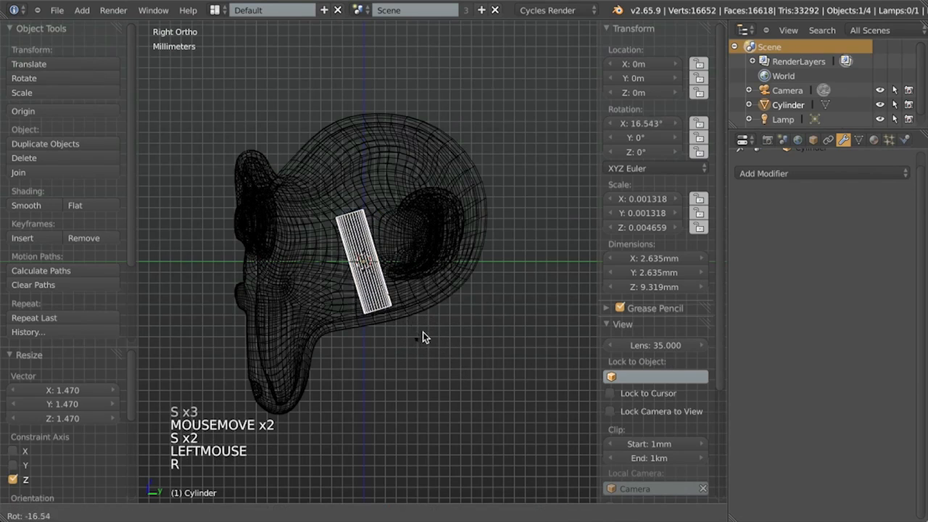
click(432, 323)
key(g)
click(490, 381)
key(r)
click(477, 399)
key(comma)
scroll(477, 406, up, 3)
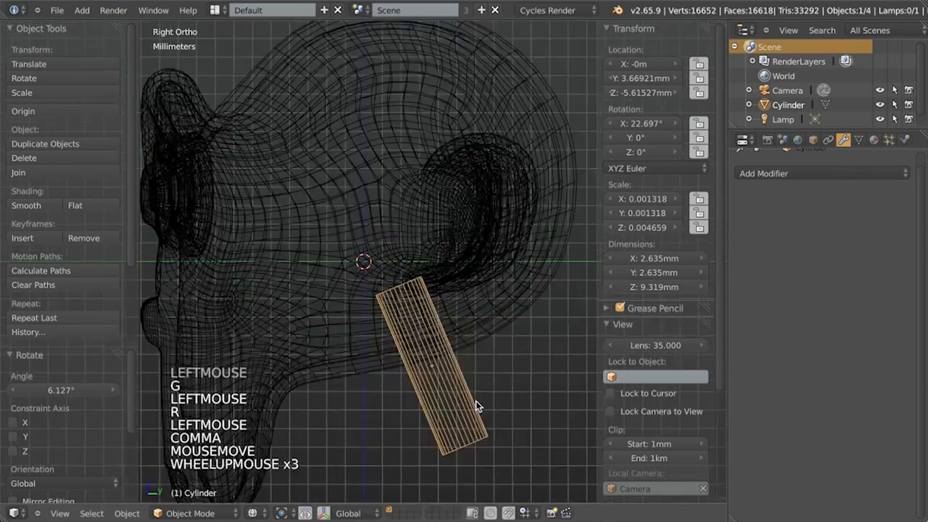
scroll(477, 406, up, 1)
scroll(482, 399, down, 5)
right_click(418, 225)
scroll(480, 222, down, 2)
key(r)
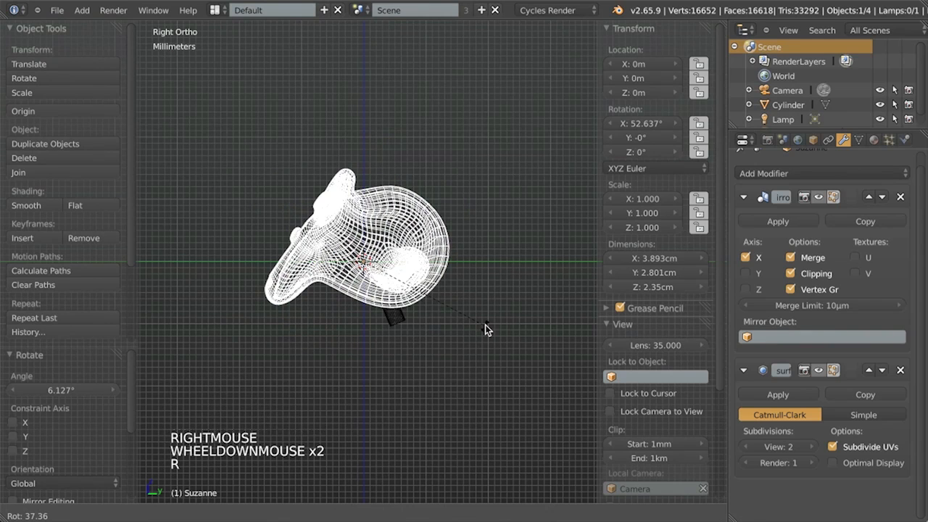
right_click(485, 325)
Rotate the cylinder to a tilt of about 16.75° around X
scroll(384, 305, up, 3)
right_click(415, 353)
key(r)
click(473, 328)
Select the head in solid display, collapse its existing modifiers and add a Boolean modifier
key(z)
mouse_move(466, 321)
middle_down()
mouse_move(423, 270)
mouse_move(404, 196)
mouse_move(311, 137)
mouse_move(360, 160)
mouse_move(427, 222)
mouse_move(411, 166)
middle_up()
right_click(410, 166)
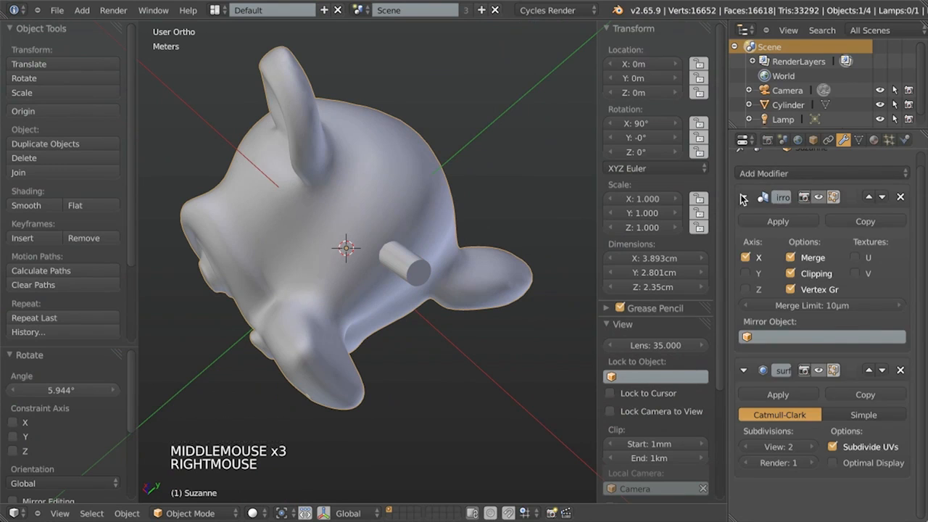
click(741, 200)
click(743, 220)
click(769, 173)
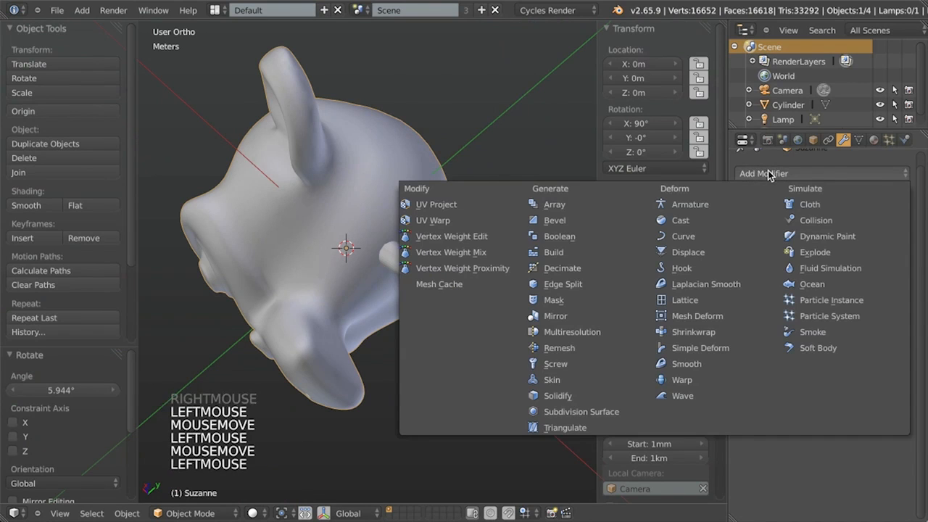
click(583, 234)
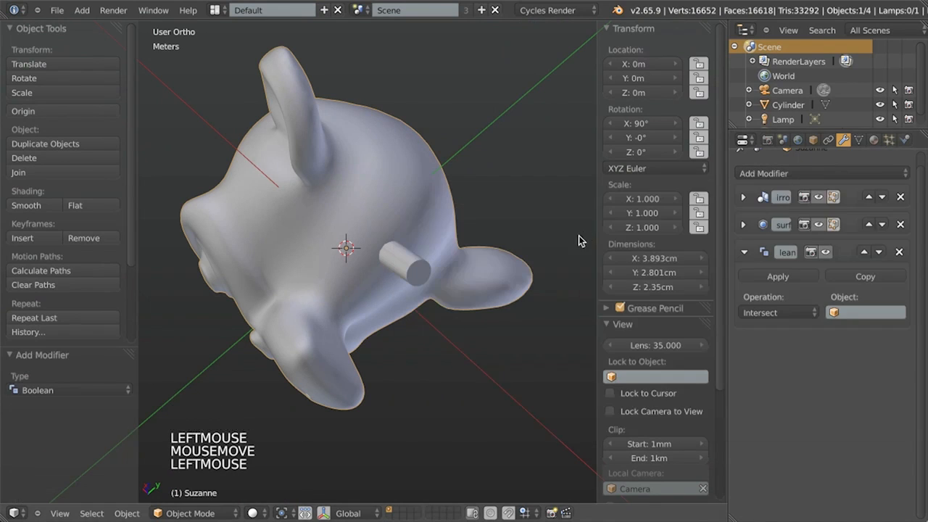
Set the Boolean modifier's object to Cylinder and its operation to Difference
click(858, 307)
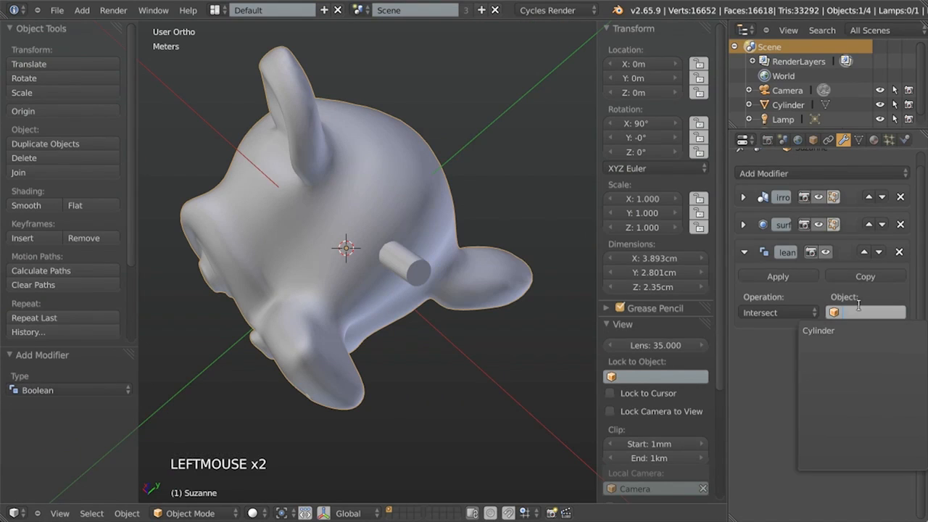
click(830, 336)
scroll(439, 299, up, 4)
middle_drag(410, 269, 499, 348)
click(785, 310)
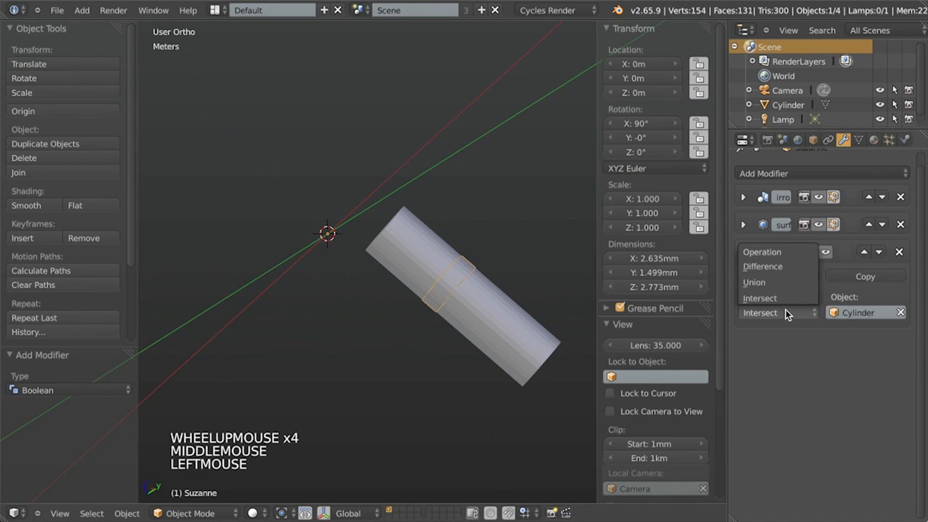
click(757, 266)
middle_drag(389, 271, 316, 237)
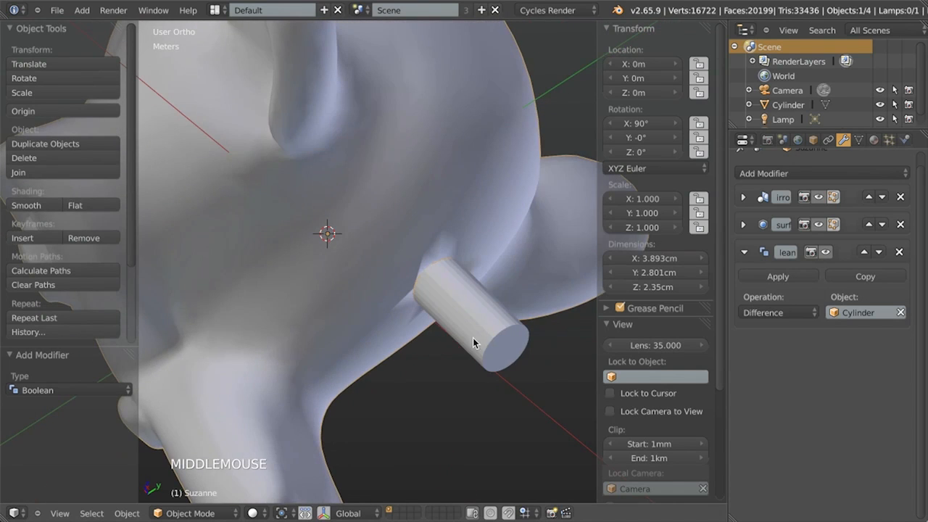
Hide the cylinder and examine the hole in the head up close in solid and wireframe display
right_click(500, 358)
middle_drag(500, 359, 519, 316)
key(h)
right_click(503, 364)
scroll(503, 364, up, 3)
shift+middle_drag(442, 333, 386, 314)
scroll(415, 322, up, 3)
key(z)
key(z)
scroll(413, 324, down, 4)
key(z)
scroll(386, 314, up, 3)
key(z)
scroll(423, 304, down, 2)
key(z)
key(z)
key(KP_3)
scroll(410, 284, down, 2)
scroll(410, 284, down, 1)
key(z)
shift+middle_drag(410, 284, 374, 303)
scroll(410, 276, up, 3)
key(z)
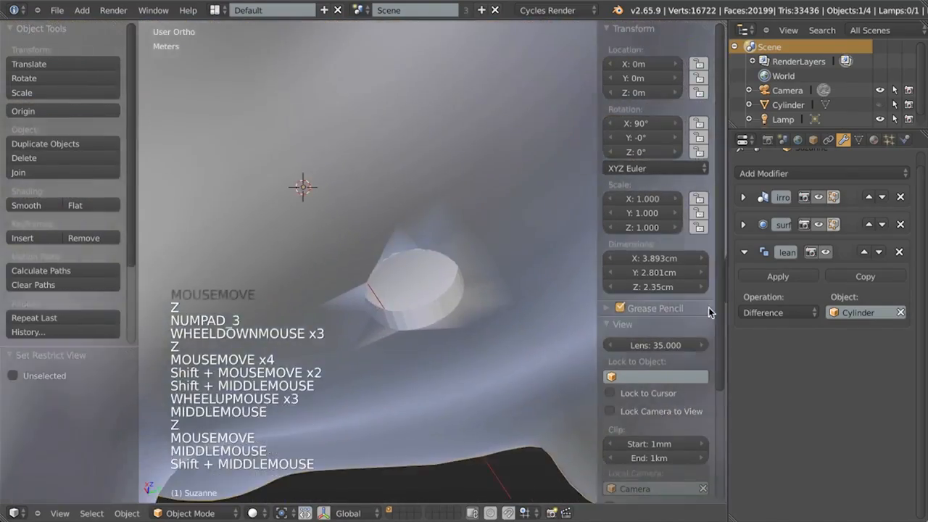
Try the Boolean modifier above the Subdivision Surface modifier, and return it to the end of the stack
click(745, 253)
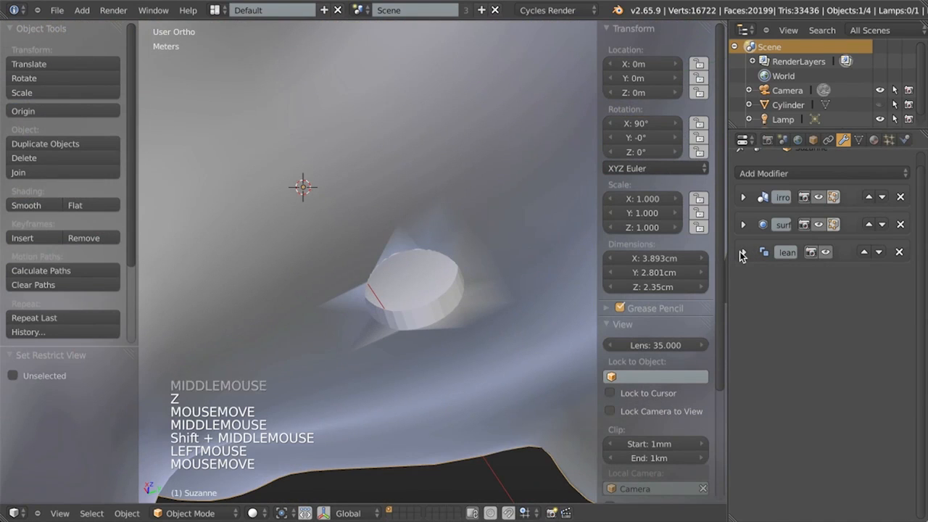
click(864, 252)
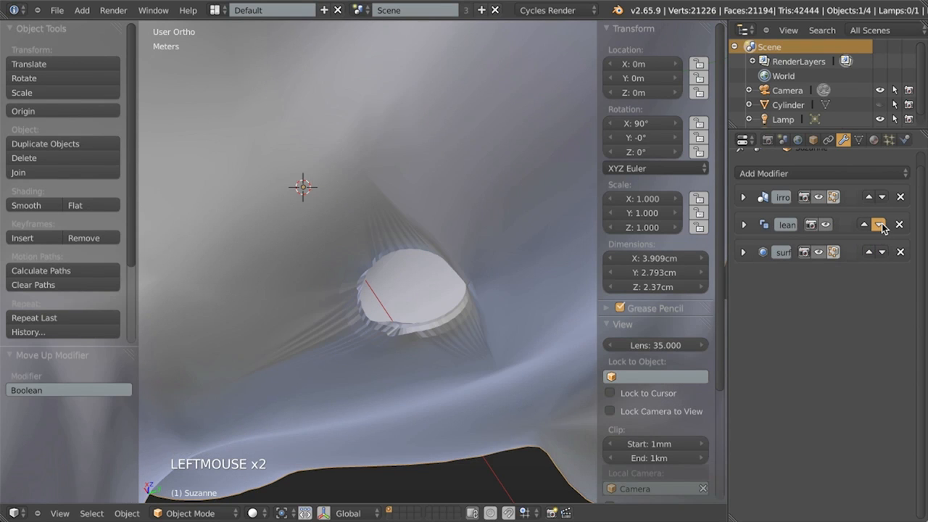
click(879, 224)
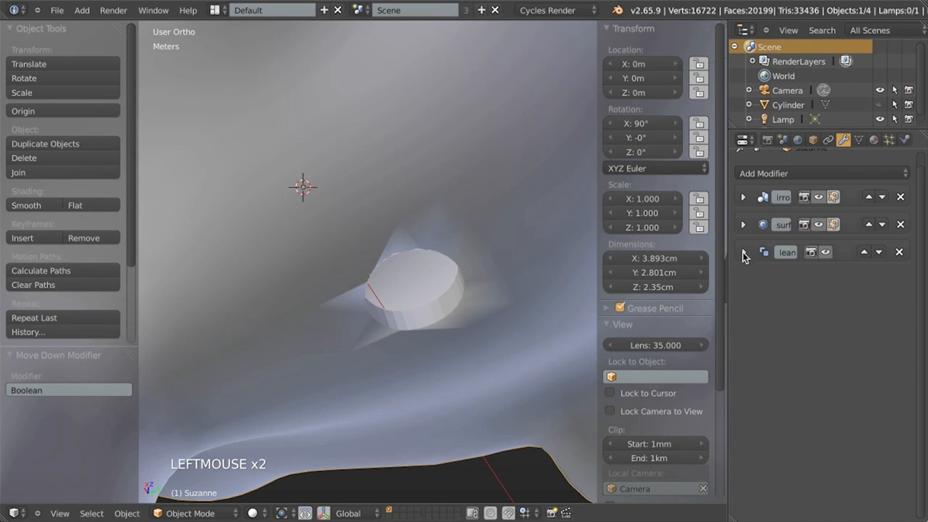
click(742, 250)
Compare the hole's mesh and shading from another angle using wireframe and solid display
scroll(413, 379, down, 3)
middle_drag(413, 379, 369, 251)
key(z)
shift+middle_drag(386, 216, 441, 375)
scroll(393, 336, up, 4)
key(z)
scroll(400, 253, down, 6)
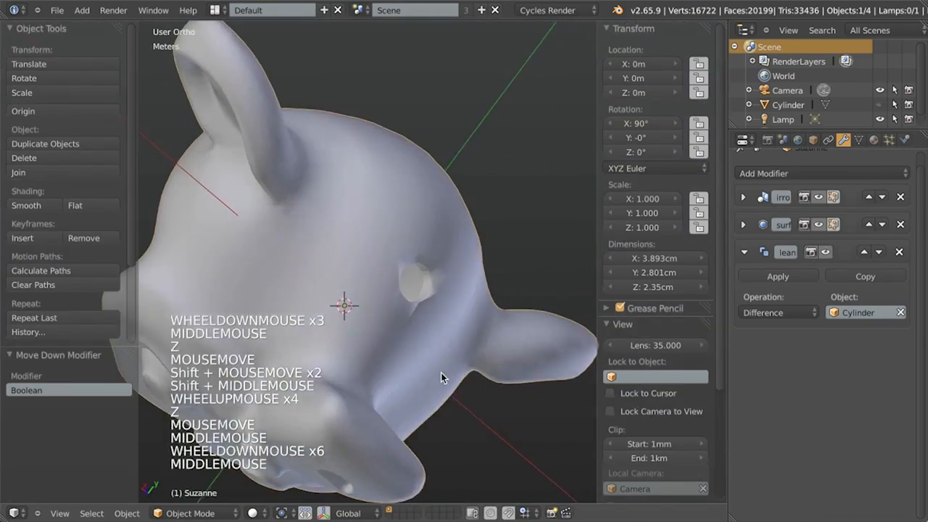
Unhide the cylinder and select it alone, showing it solid in the right side view
key(KP_3)
key(z)
scroll(436, 370, up, 3)
key(alt+h)
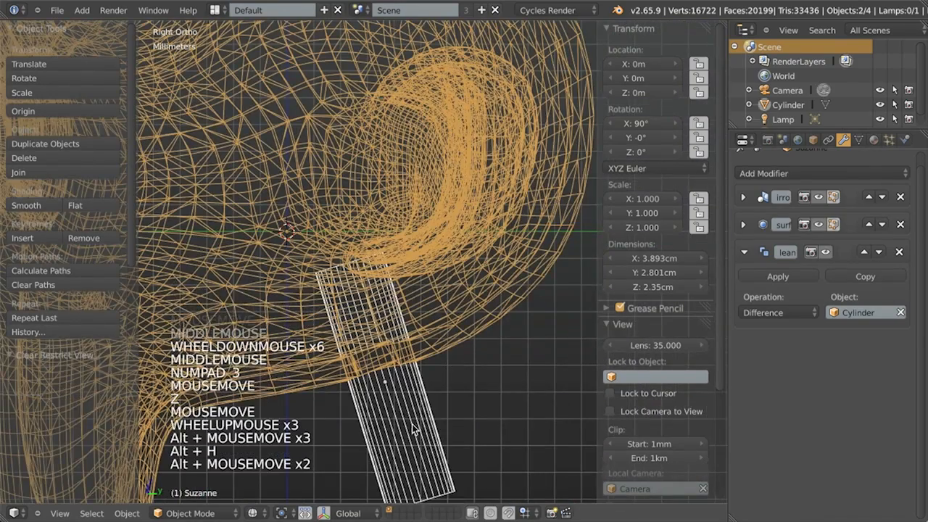
right_click(412, 429)
key(z)
shift+middle_drag(418, 435, 421, 377)
middle_drag(421, 377, 457, 328)
scroll(372, 322, down, 2)
key(KP_3)
Move the cylinder forward to about Y -0.04 mm and Z -6.79 mm, and tilt it to about 9.7° around X
key(g)
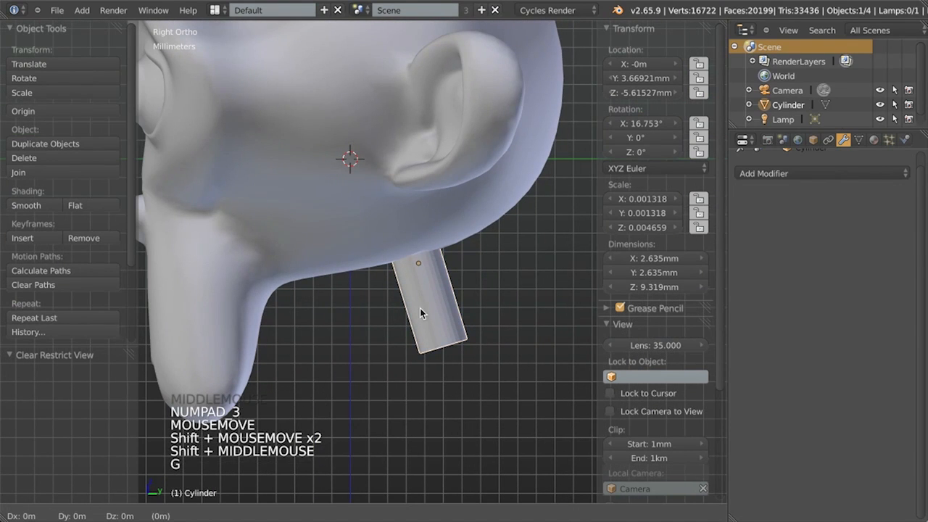
right_click(466, 328)
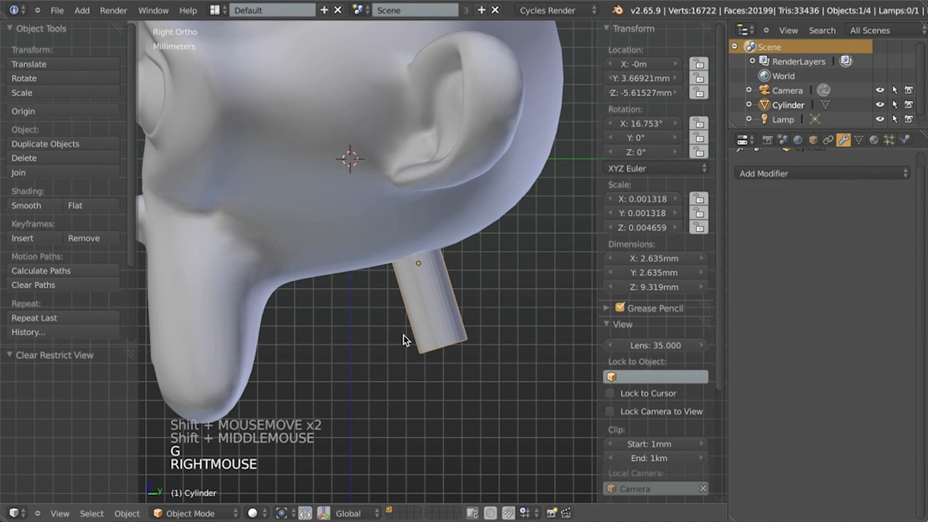
key(g)
key(g)
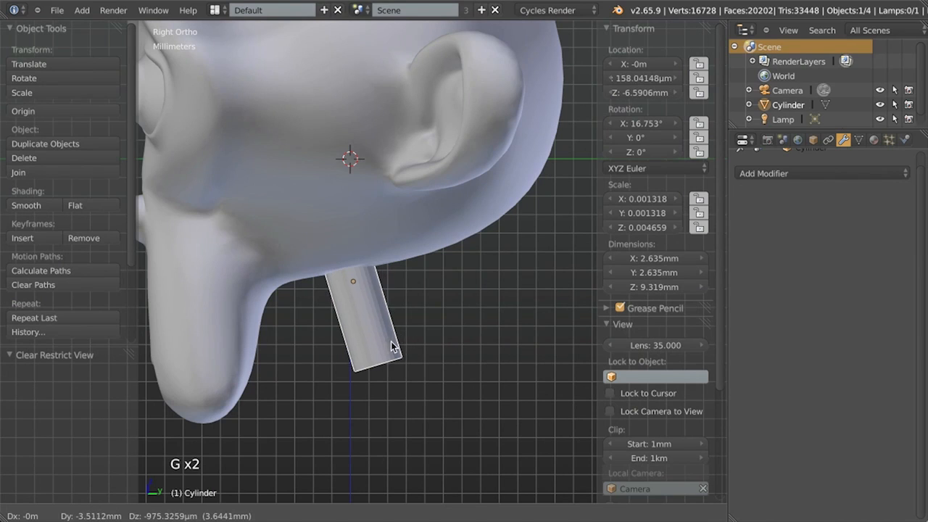
click(462, 328)
key(r)
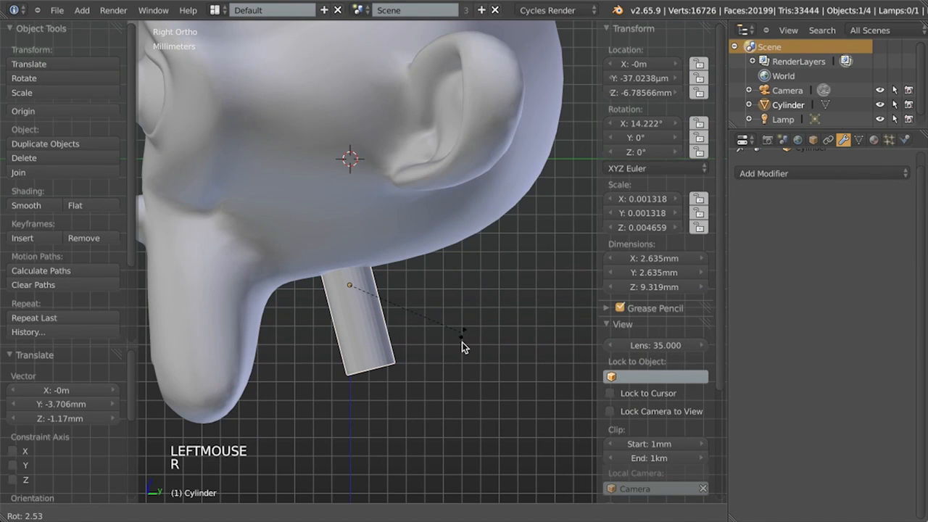
click(426, 334)
key(z)
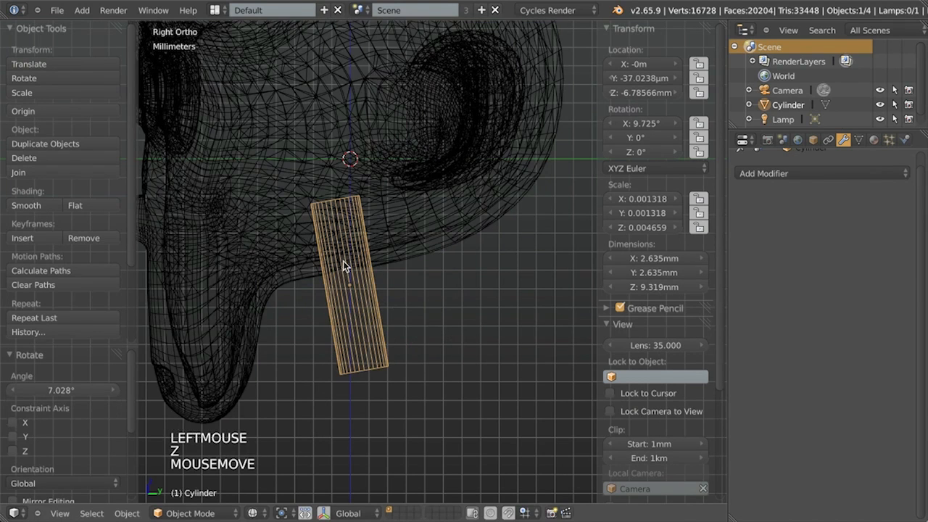
key(z)
Duplicate the cylinder about 7.6 mm back and 3.1 mm up, and tilt it more steeply into the back of the head
key(shift+d)
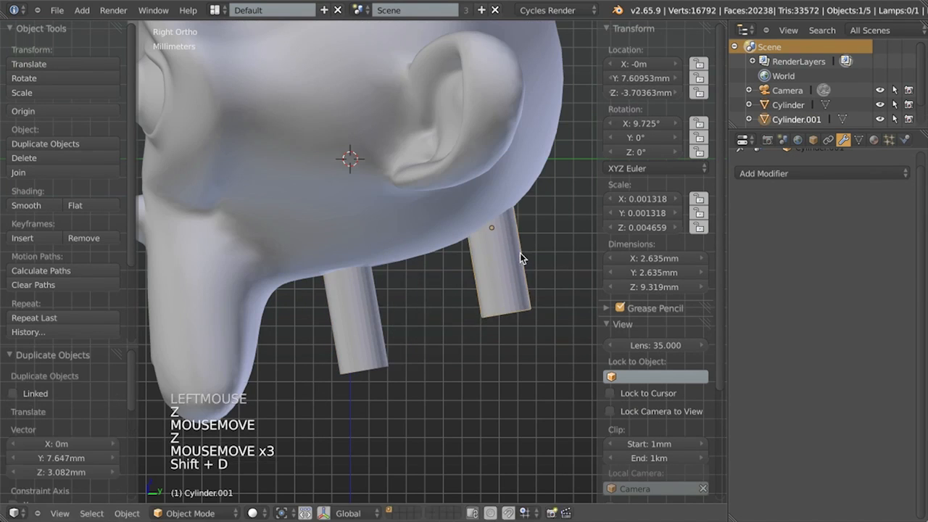
key(r)
click(531, 255)
key(g)
click(494, 272)
key(r)
click(498, 287)
key(g)
click(501, 275)
Copy the head's Boolean modifier and set the copy's object to Cylinder.001
right_click(505, 179)
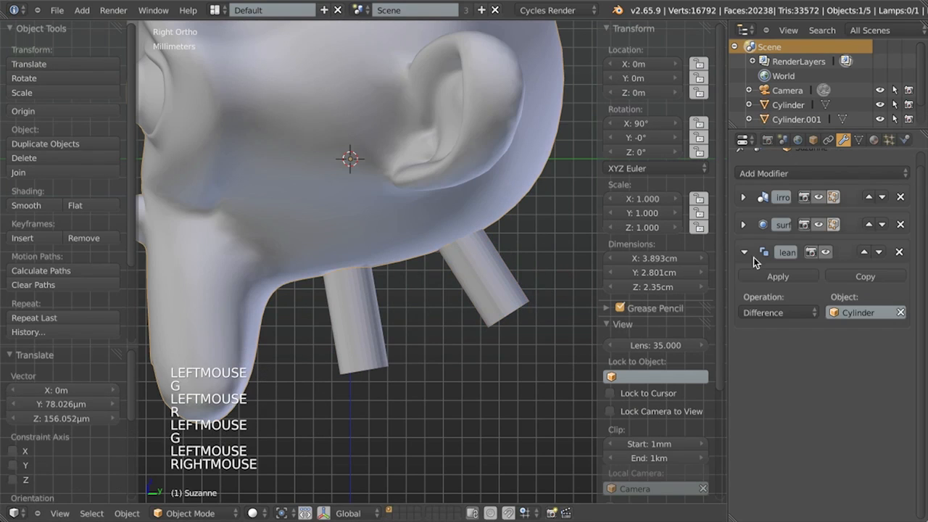
click(872, 276)
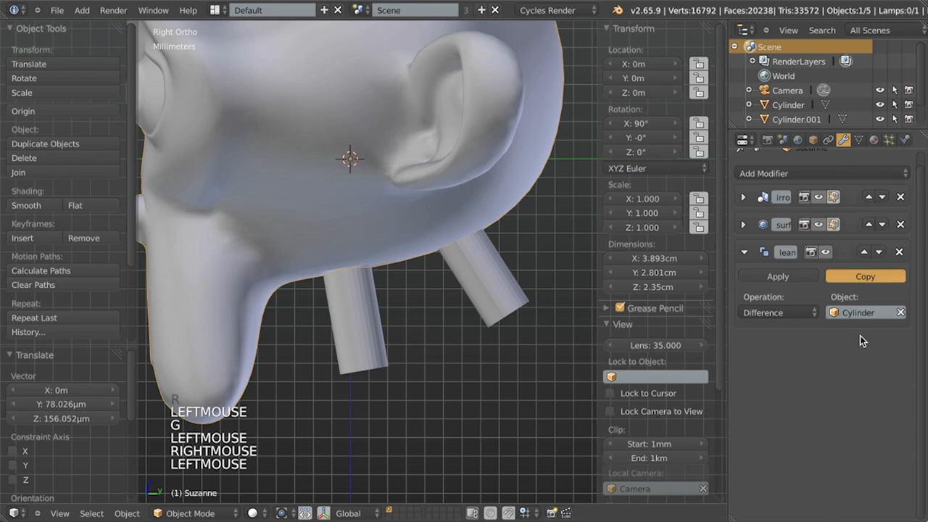
click(867, 406)
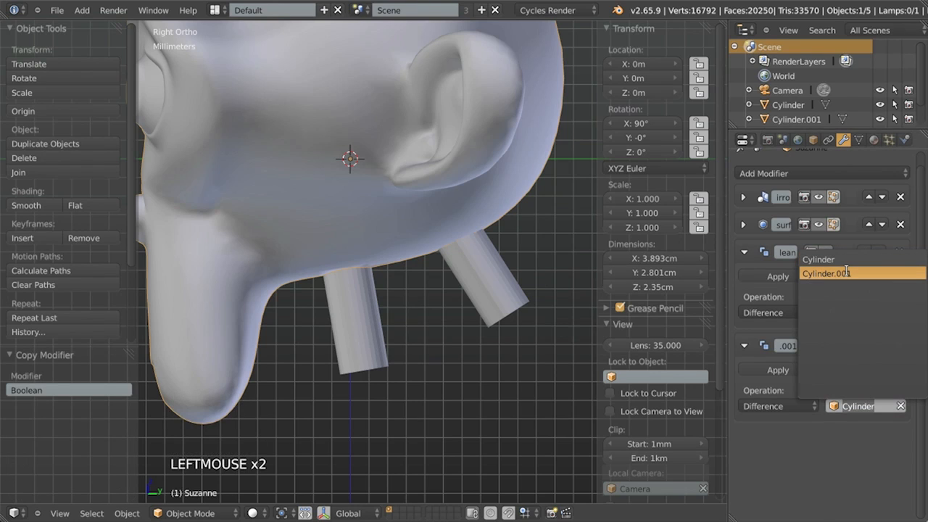
key(Return)
Hide both cylinders and select the head again
middle_drag(456, 321, 456, 219)
right_click(455, 215)
shift+right_click(344, 308)
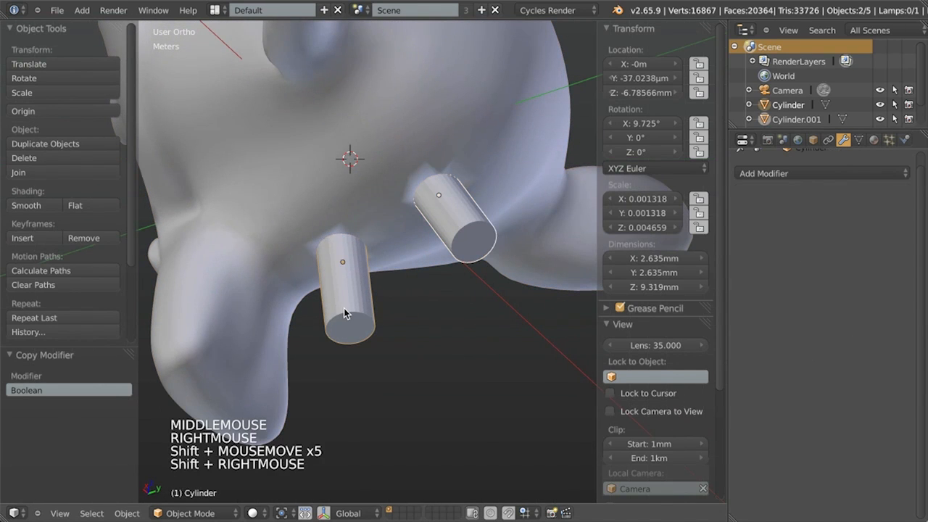
key(h)
right_click(362, 319)
Examine both holes in the underside of the head in wireframe and solid display
middle_drag(402, 338, 353, 340)
scroll(334, 230, down, 3)
scroll(362, 341, up, 3)
key(z)
shift+middle_drag(371, 232, 356, 294)
scroll(370, 282, up, 3)
key(z)
middle_drag(407, 209, 414, 171)
shift+middle_drag(415, 217, 425, 271)
key(z)
key(z)
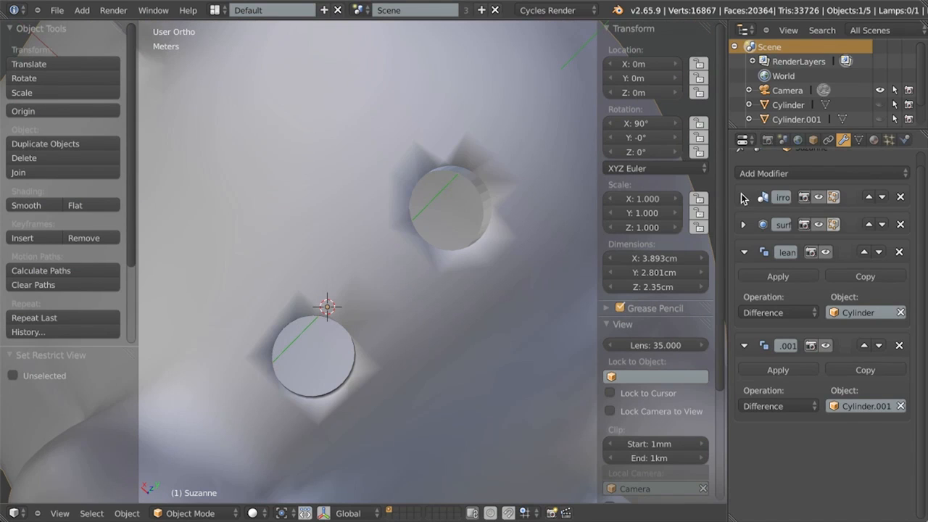
Check the head's base mesh in Edit Mode and return to Object Mode
scroll(419, 229, down, 3)
key(Tab)
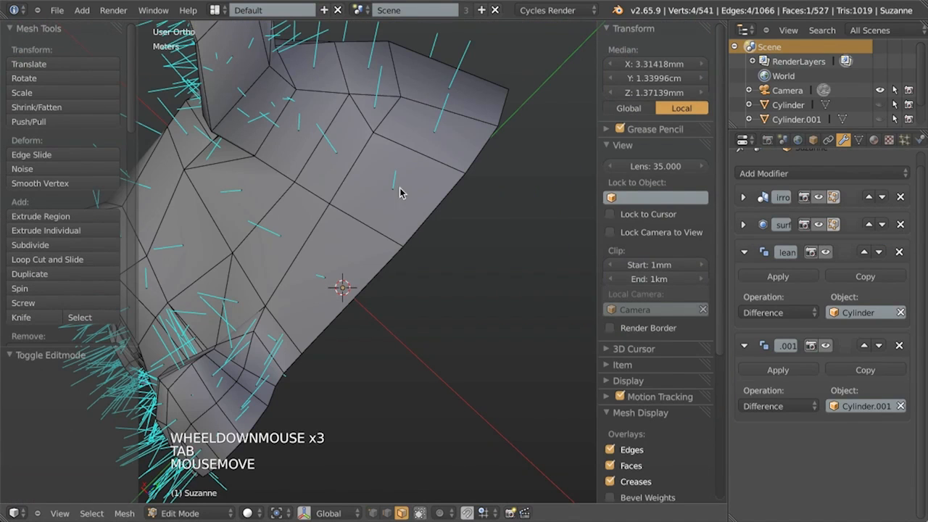
key(Tab)
scroll(451, 223, down, 3)
middle_drag(451, 223, 429, 209)
scroll(389, 232, up, 2)
Duplicate the head in place and move the copy to the second layer
key(KP_1)
scroll(394, 229, down, 3)
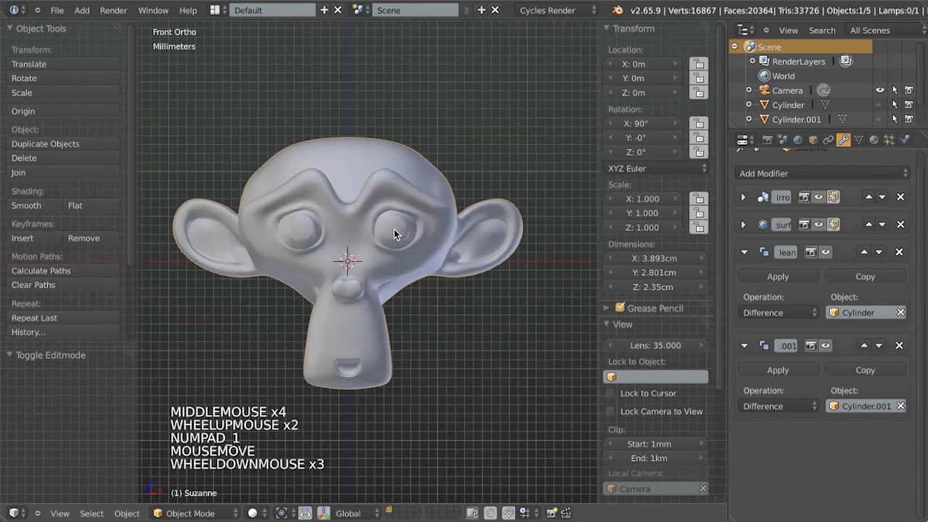
key(z)
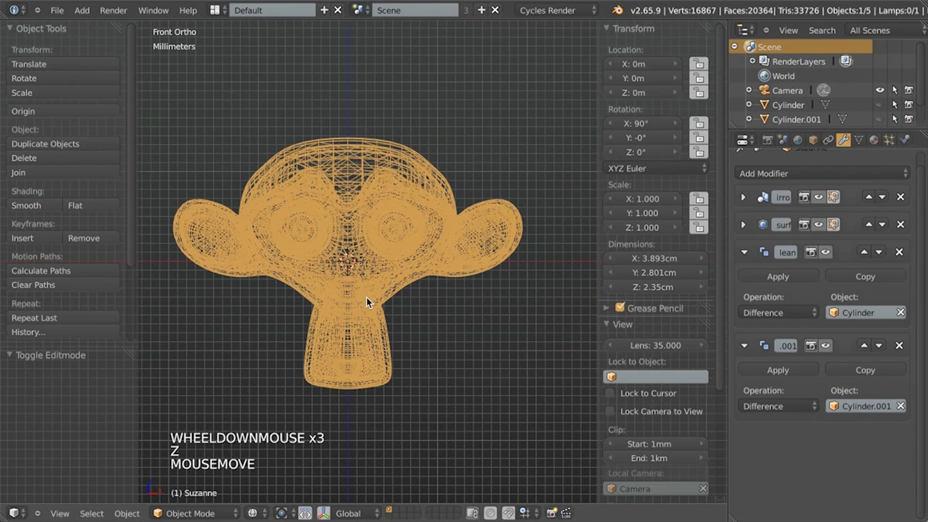
key(shift+d)
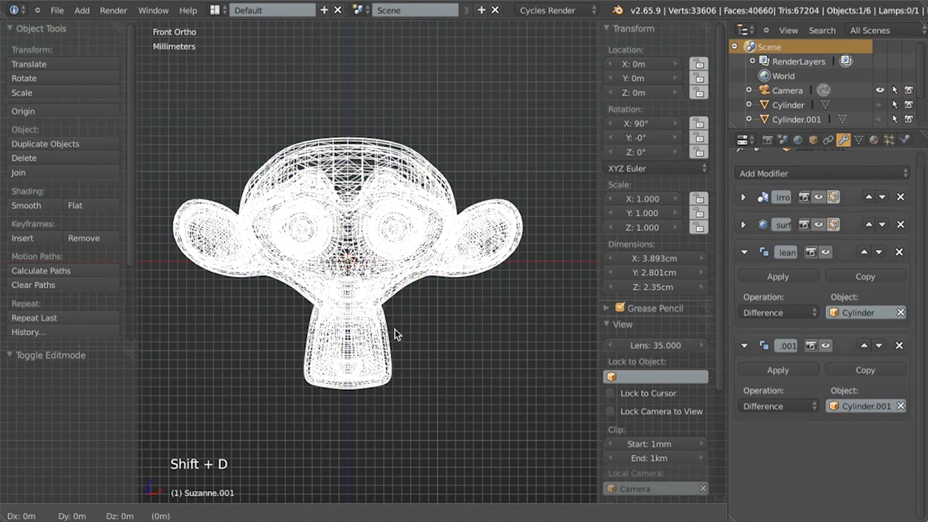
right_click(394, 329)
key(m)
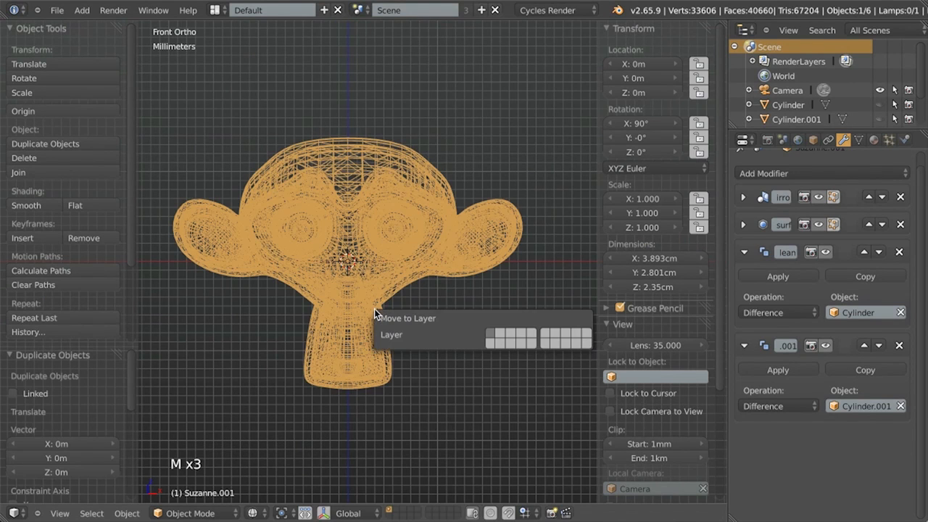
click(497, 334)
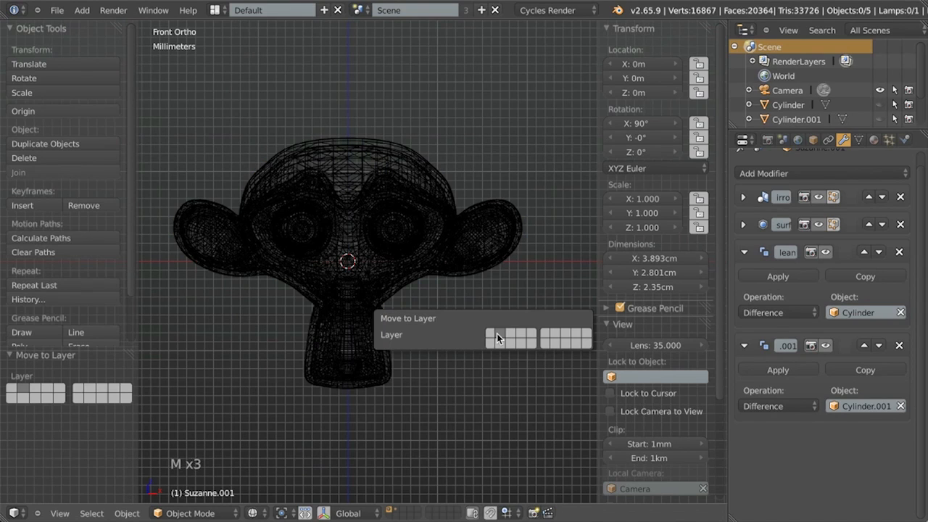
Show only the second layer in solid display and view the two holes under the duplicated head
click(398, 509)
key(z)
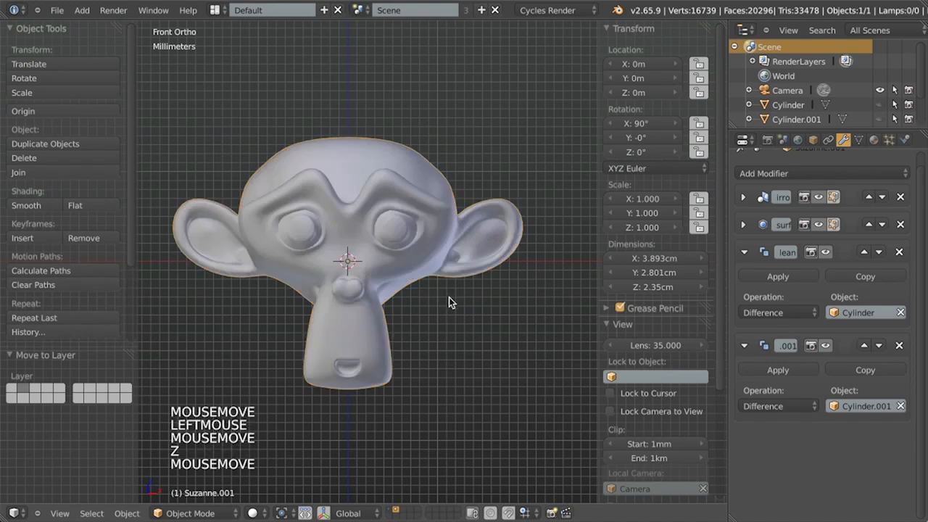
middle_drag(449, 294, 359, 265)
scroll(491, 296, up, 5)
middle_drag(491, 297, 406, 216)
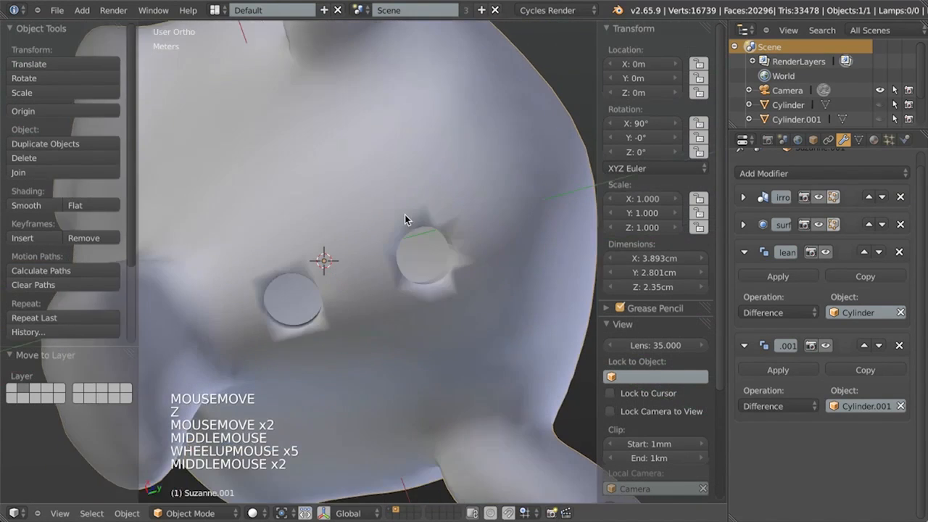
scroll(458, 228, down, 1)
Apply the duplicate head's Mirror, Subsurf and both Boolean modifiers in stack order
click(744, 197)
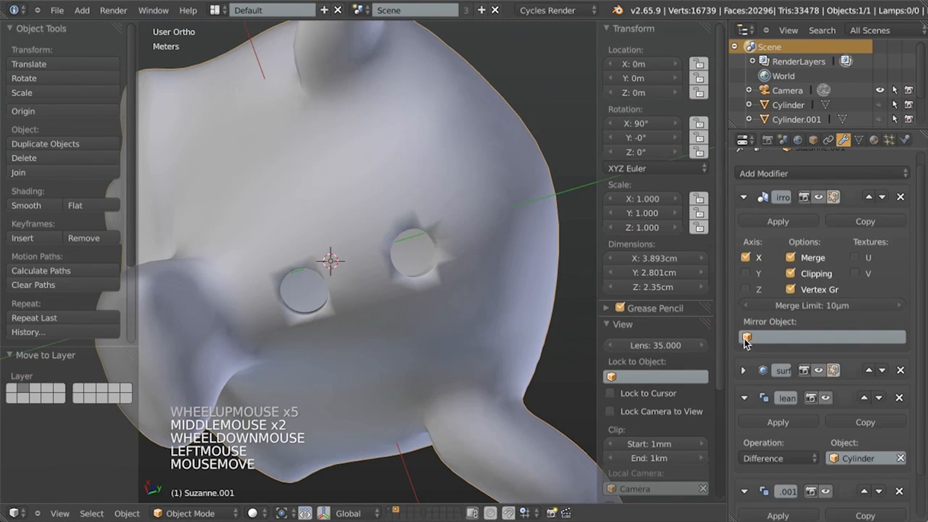
click(744, 370)
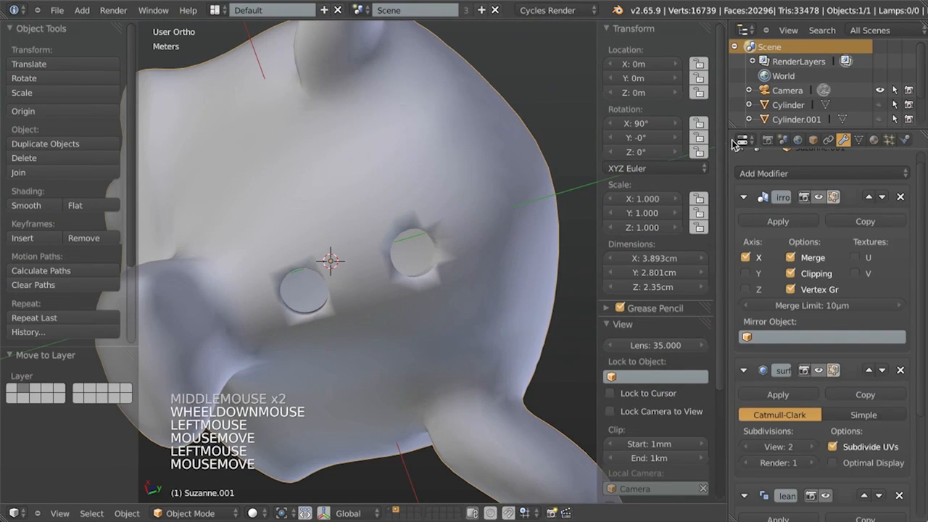
click(768, 219)
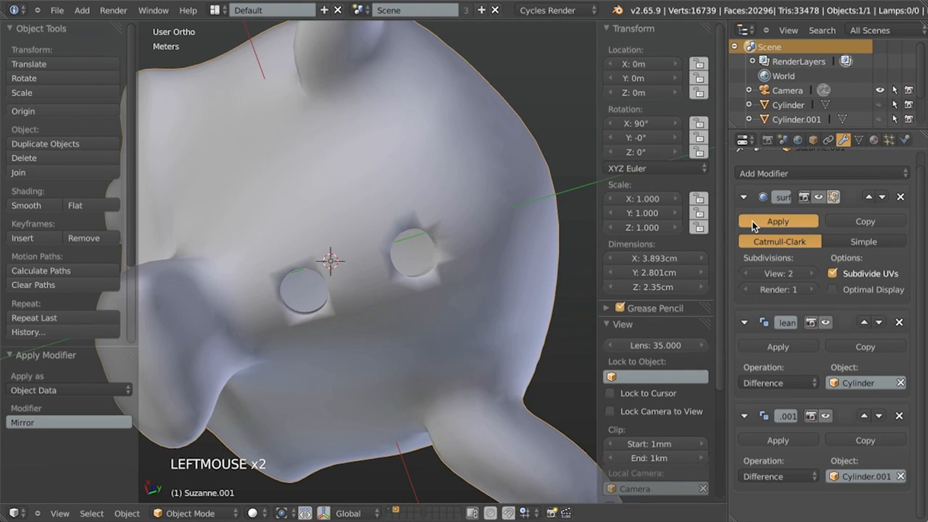
click(752, 220)
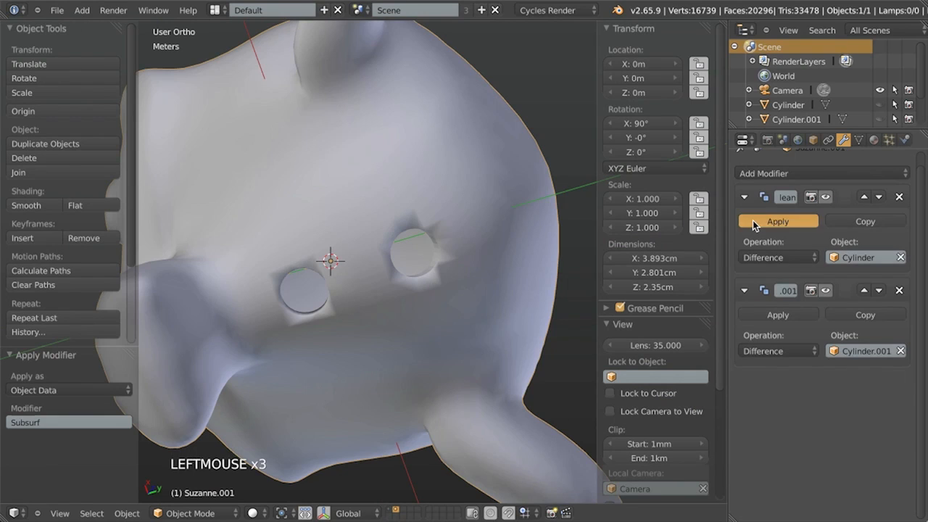
click(753, 221)
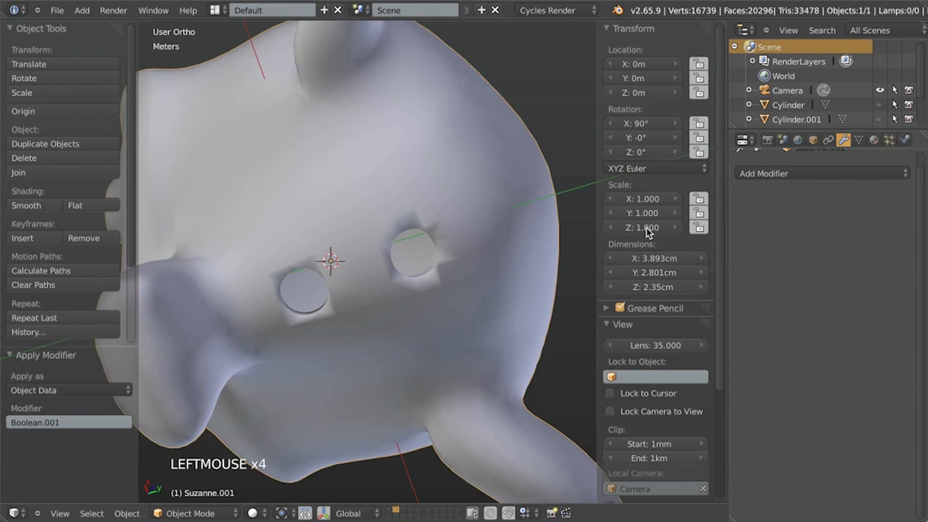
Enter Edit Mode on the duplicated head, turn off the face normals display and deselect everything
key(Tab)
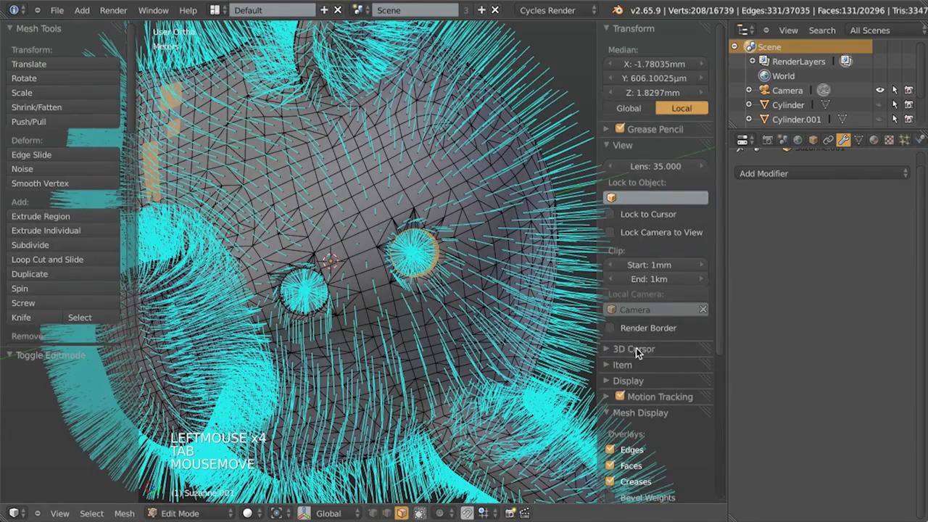
scroll(626, 424, down, 12)
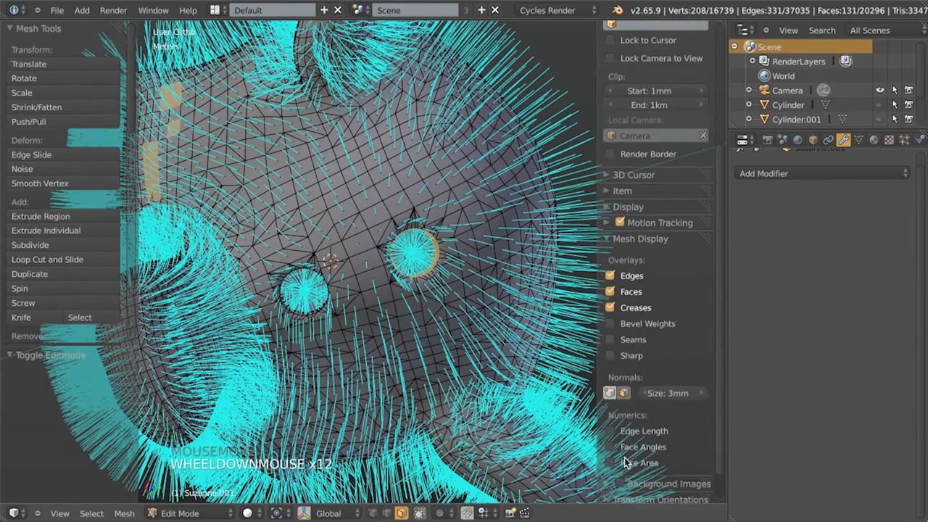
click(625, 393)
key(n)
scroll(543, 295, up, 3)
key(a)
Examine the applied mesh topology around the two holes in Object Mode and Edit Mode
middle_drag(543, 294, 521, 235)
key(Tab)
shift+middle_drag(414, 317, 480, 366)
key(Tab)
key(Tab)
middle_drag(536, 178, 437, 214)
scroll(391, 240, down, 4)
middle_drag(363, 251, 424, 389)
scroll(301, 290, down, 6)
scroll(426, 389, up, 11)
key(Tab)
middle_drag(394, 184, 474, 306)
key(KP_3)
scroll(478, 320, up, 2)
scroll(486, 276, up, 2)
middle_drag(485, 276, 507, 317)
scroll(507, 317, up, 3)
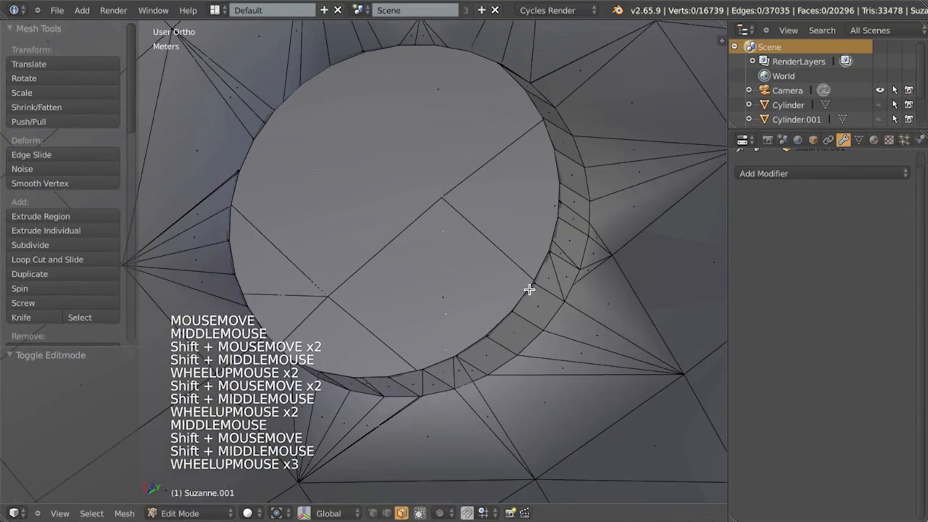
Try to loop-select the hole's rim in face select mode and in edge select mode
alt+right_click(566, 250)
key(z)
scroll(475, 336, down, 5)
key(z)
middle_drag(474, 336, 279, 234)
scroll(332, 234, up, 4)
scroll(331, 234, down, 1)
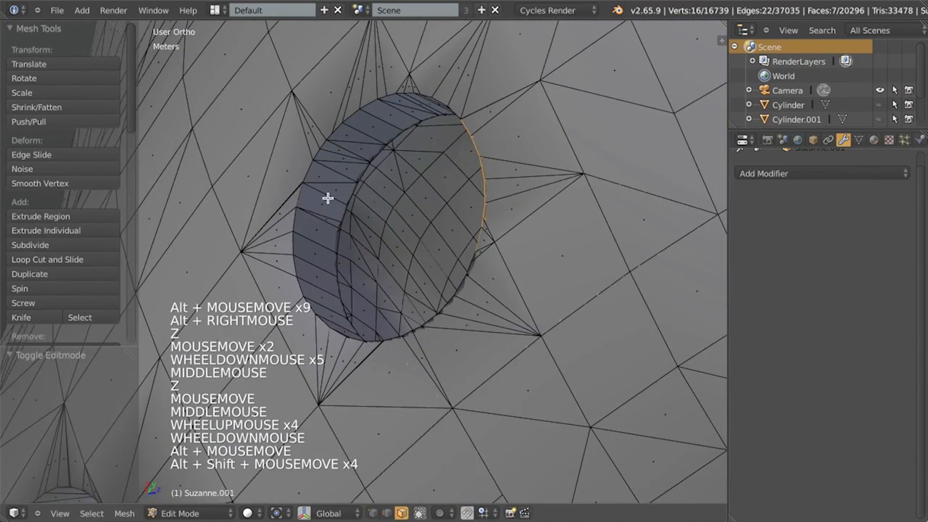
alt+shift+right_click(330, 206)
scroll(347, 229, up, 1)
scroll(346, 228, up, 1)
key(a)
key(ctrl+Tab)
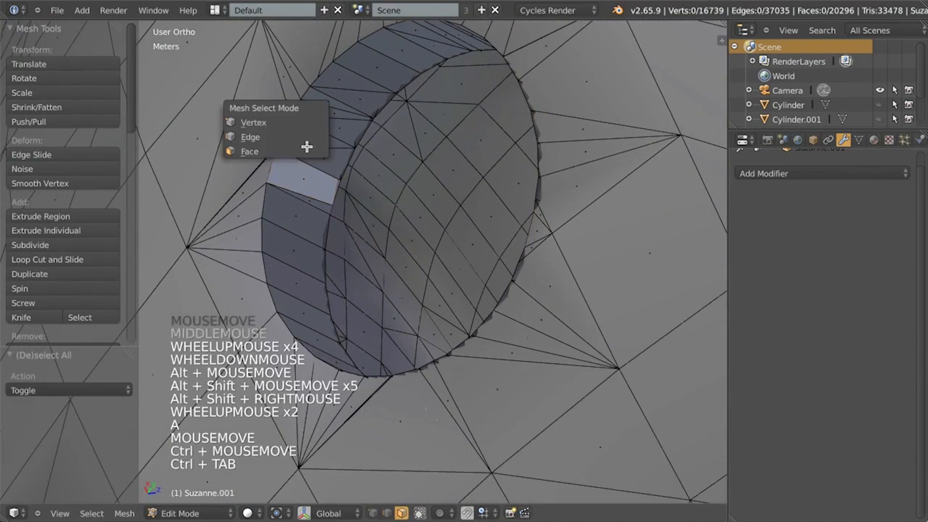
click(303, 136)
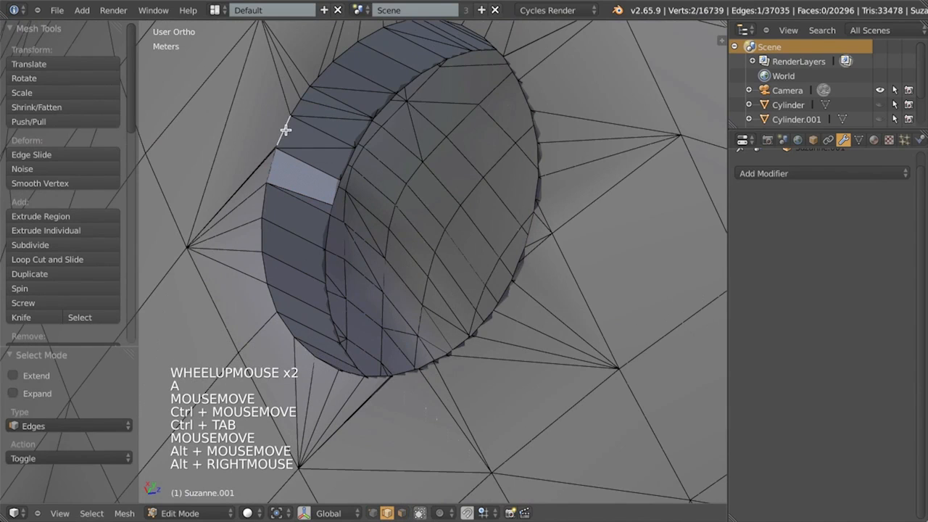
alt+right_click(320, 73)
Switch to vertex select mode, clear the selection and lasso-select the first portions of the hole's outer rim
key(ctrl+Tab)
click(319, 61)
key(a)
mouse_move(340, 45)
ctrl+mouse_down()
mouse_move(268, 107)
mouse_move(242, 314)
mouse_move(307, 393)
mouse_move(325, 182)
ctrl+mouse_up()
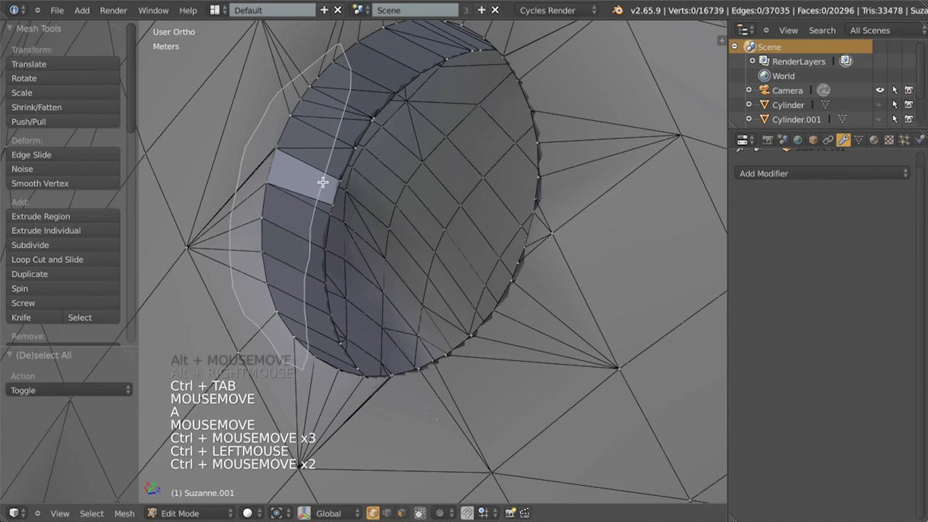
scroll(326, 202, down, 3)
middle_drag(327, 203, 388, 173)
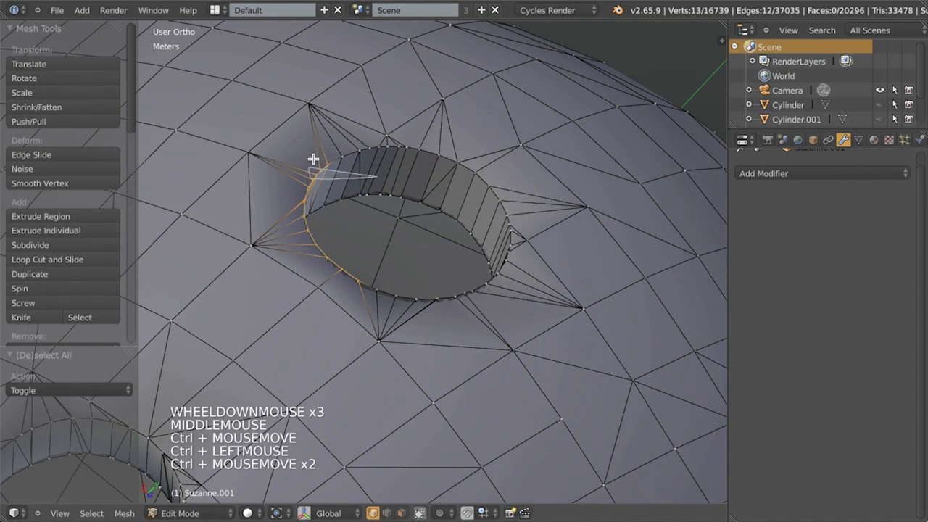
mouse_move(441, 149)
ctrl+mouse_down()
mouse_move(507, 203)
mouse_move(516, 245)
mouse_move(439, 305)
ctrl+mouse_up()
Add the remaining outer rim vertices of the hole to the selection to complete the ring
middle_drag(440, 305, 514, 373)
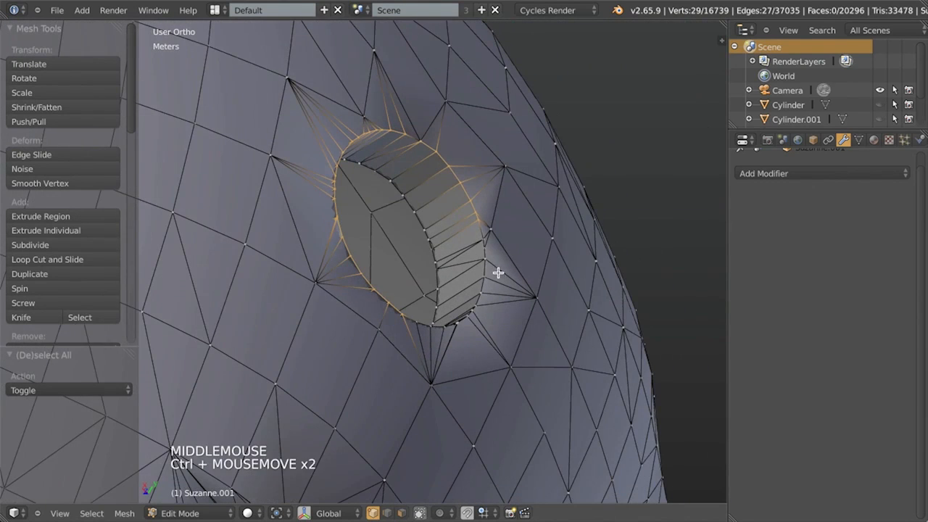
ctrl+drag(498, 268, 482, 227)
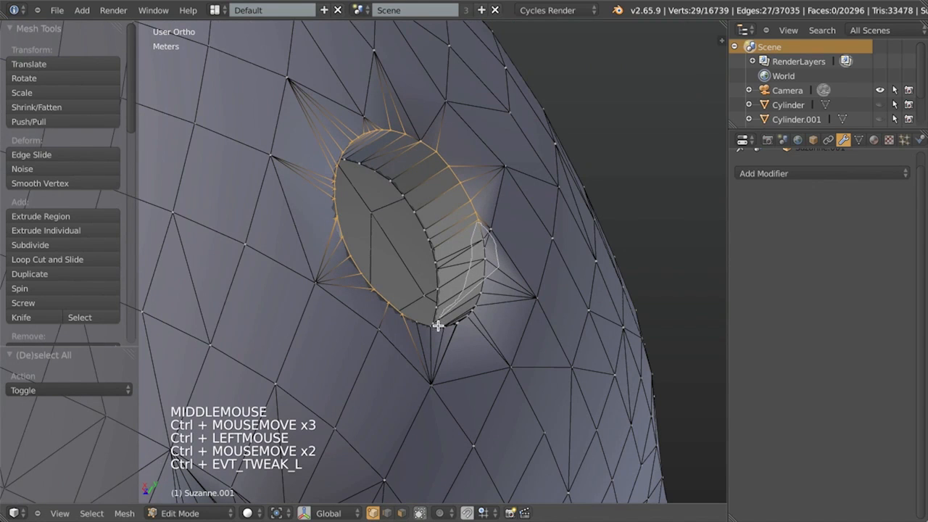
ctrl+drag(500, 292, 491, 240)
middle_drag(490, 240, 354, 420)
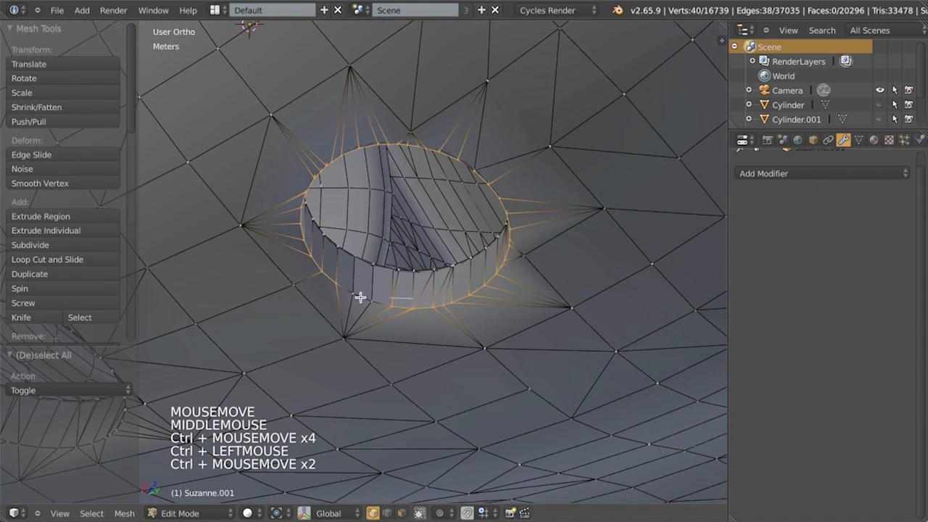
shift+right_click(346, 294)
middle_drag(346, 295, 498, 186)
scroll(490, 266, up, 5)
middle_drag(490, 266, 535, 341)
scroll(464, 319, down, 1)
scroll(458, 321, up, 2)
scroll(460, 319, down, 2)
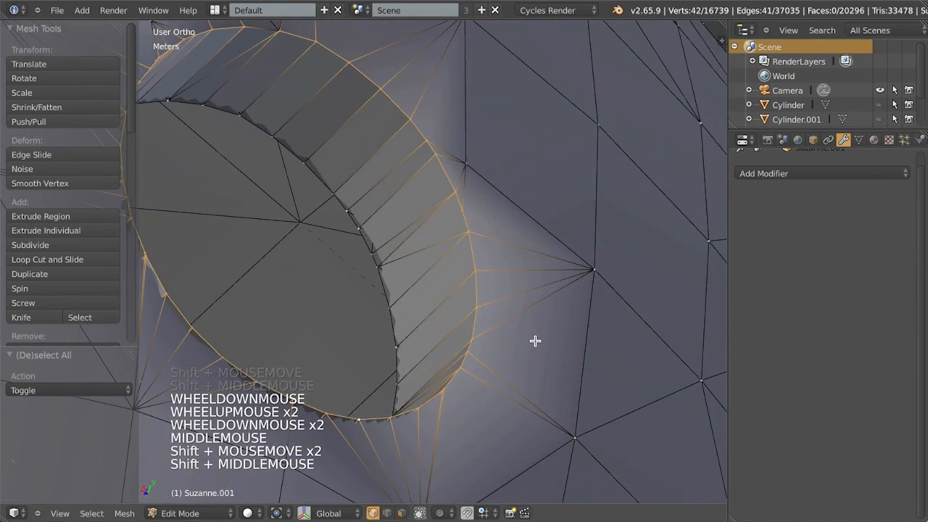
Try beveling the selected hole rim twice, undoing each attempt and correcting the vertex selection
key(ctrl+b)
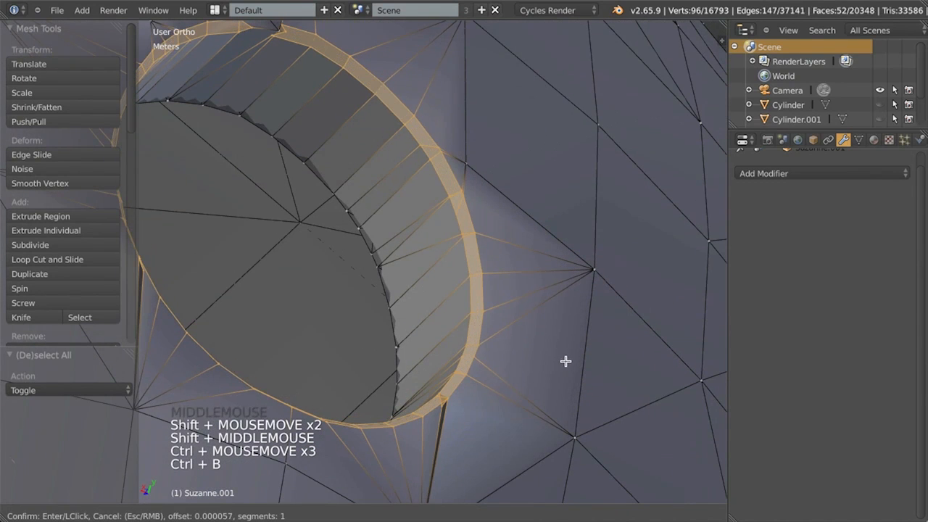
right_click(448, 191)
key(ctrl+z)
shift+middle_drag(448, 190, 404, 222)
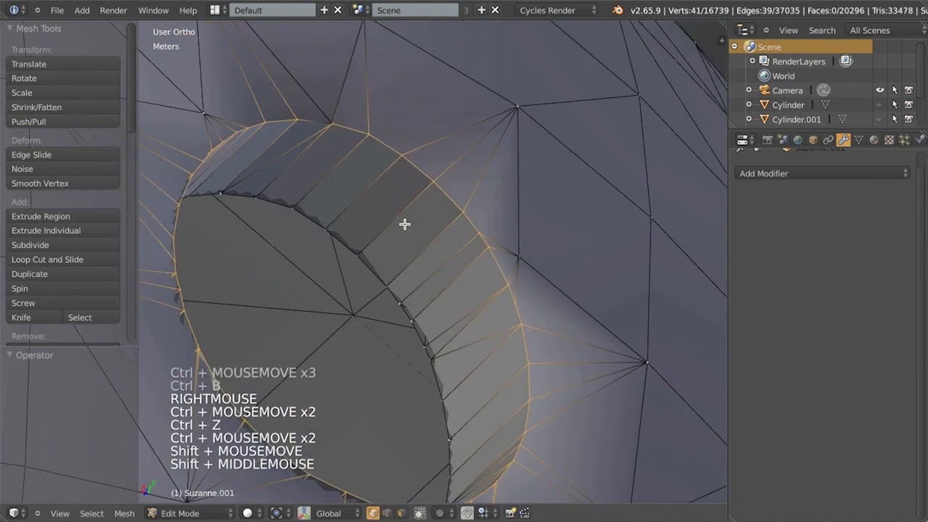
key(z)
key(z)
scroll(610, 358, down, 2)
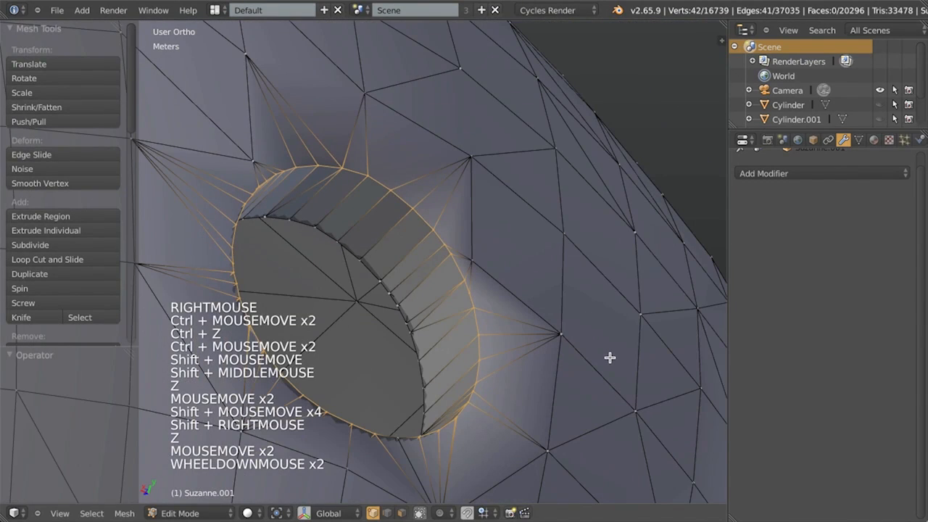
key(ctrl+b)
click(616, 359)
middle_drag(615, 359, 516, 247)
key(ctrl+z)
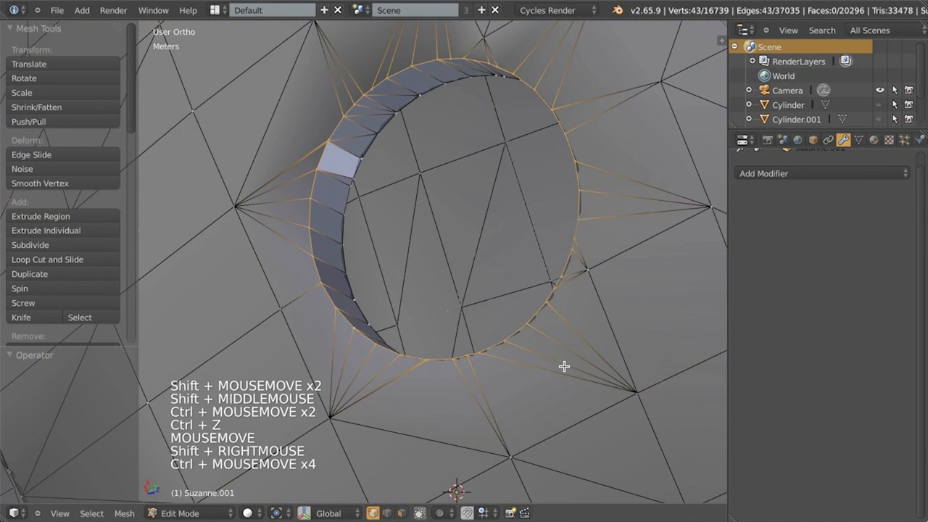
Bevel the hole's outer rim with one segment and an offset of about 0.000106
key(ctrl+b)
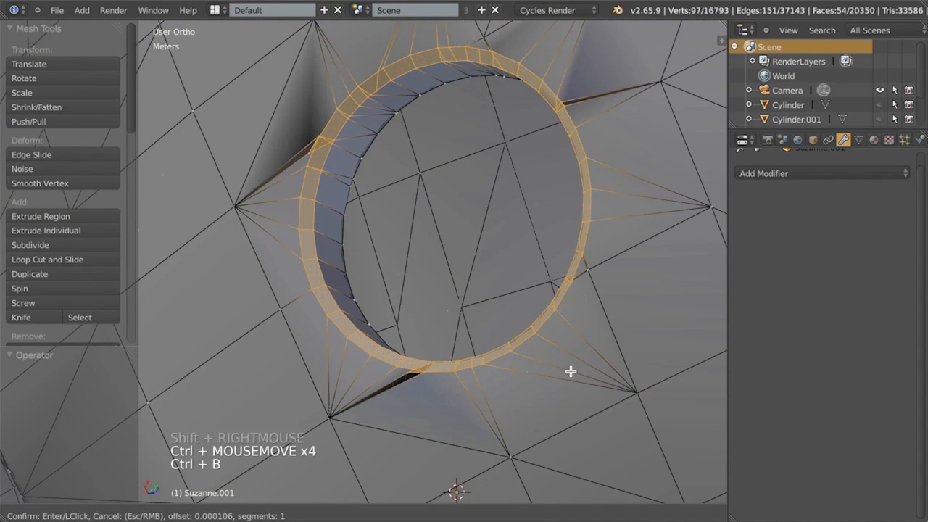
click(571, 371)
key(z)
key(z)
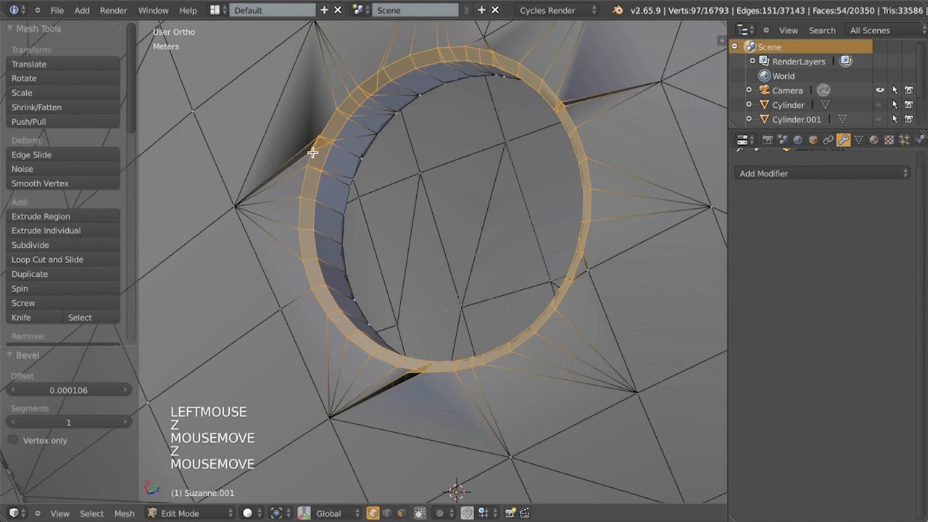
Select two stray neighbouring vertices on the beveled rim and merge them at their center
key(z)
right_click(311, 140)
shift+right_click(373, 151)
key(z)
key(w)
click(371, 154)
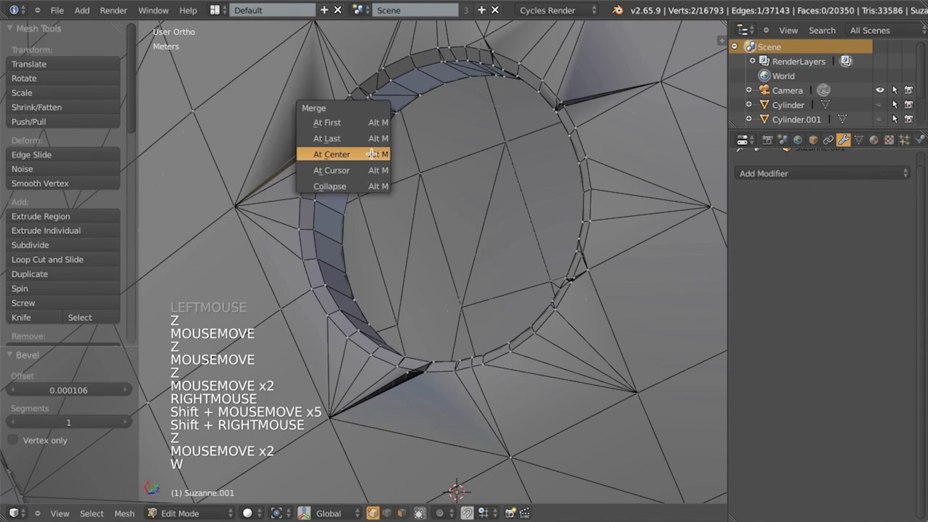
click(373, 152)
Examine the pinched vertices along the beveled rim in wireframe and solid display, then clear the selection
mouse_move(373, 152)
middle_down()
mouse_move(404, 196)
mouse_move(446, 172)
mouse_move(493, 181)
middle_up()
scroll(493, 180, up, 2)
key(a)
right_click(501, 187)
key(z)
key(z)
right_click(555, 133)
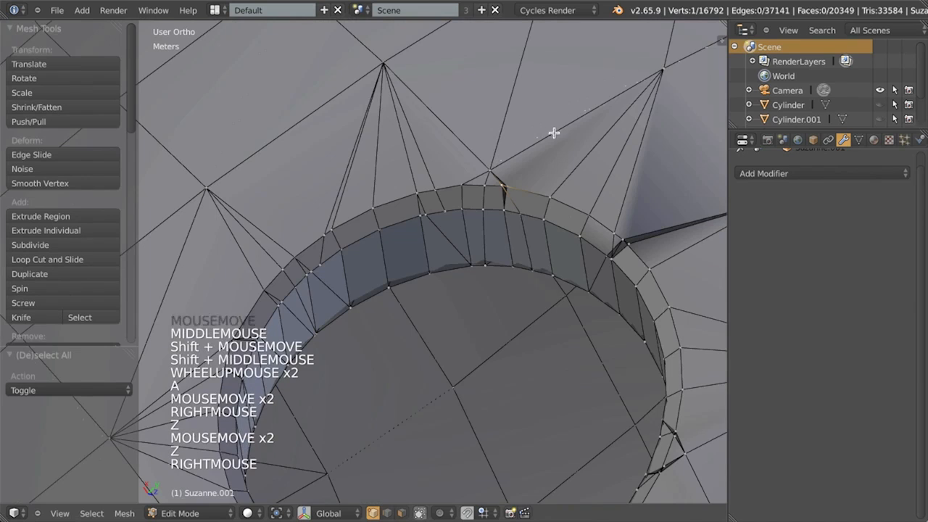
right_click(549, 136)
key(z)
middle_drag(534, 273, 549, 291)
key(z)
middle_drag(498, 253, 535, 235)
key(a)
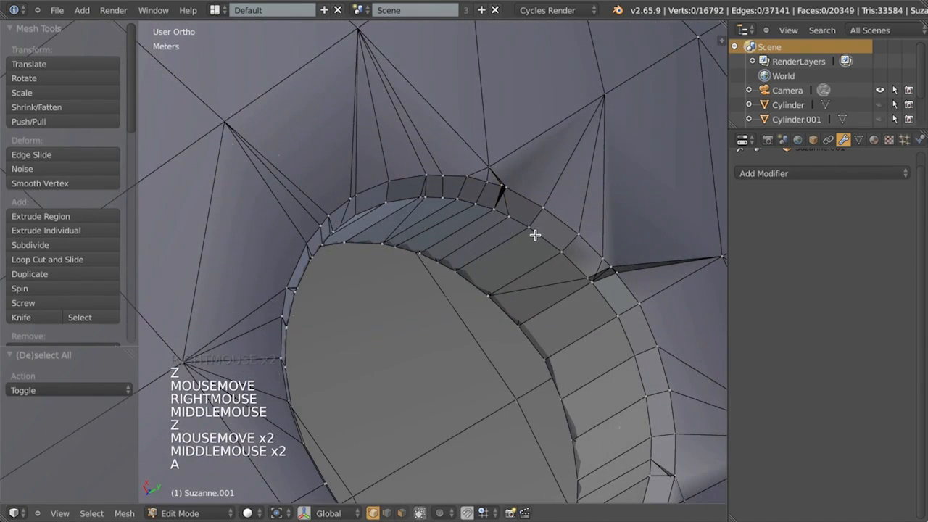
Select the whole mesh and remove doubles with a merge distance of 0.0001
key(a)
key(a)
scroll(507, 281, down, 2)
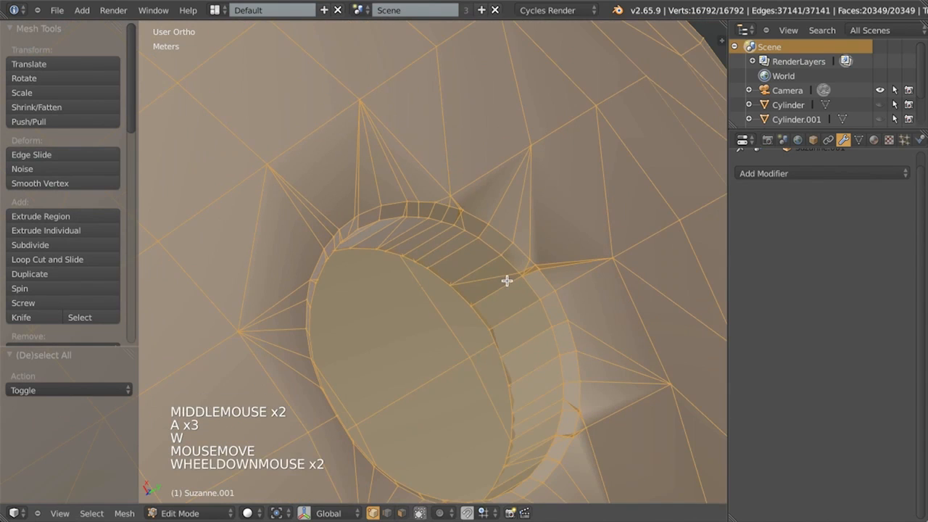
key(w)
click(485, 259)
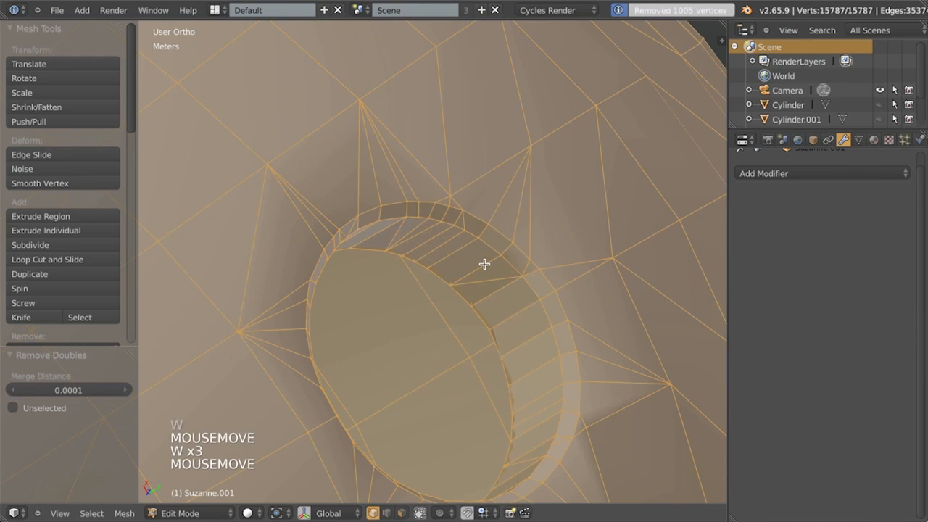
Inspect the hole rims up close and from a distance, comparing the mesh in object and edit mode
shift+middle_drag(513, 350, 533, 297)
scroll(83, 300, down, 2)
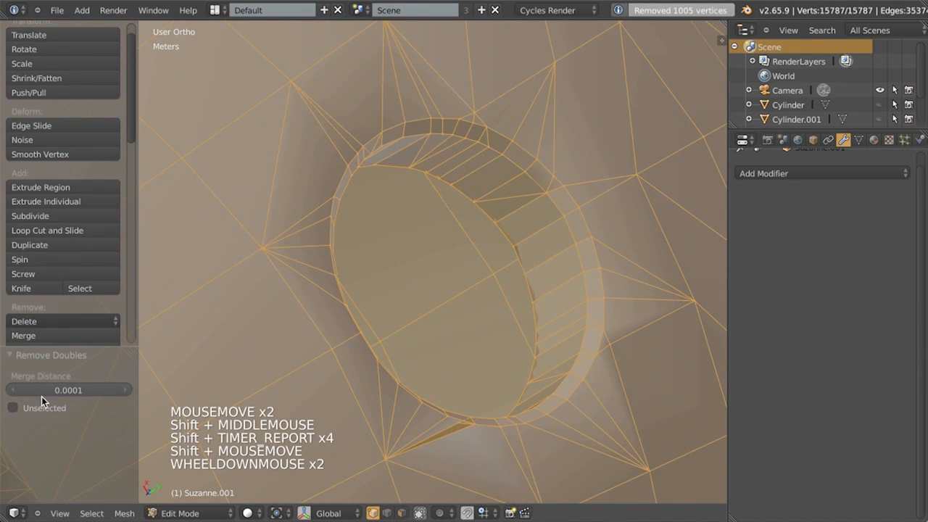
scroll(418, 331, down, 11)
key(Tab)
middle_drag(425, 294, 404, 254)
key(Tab)
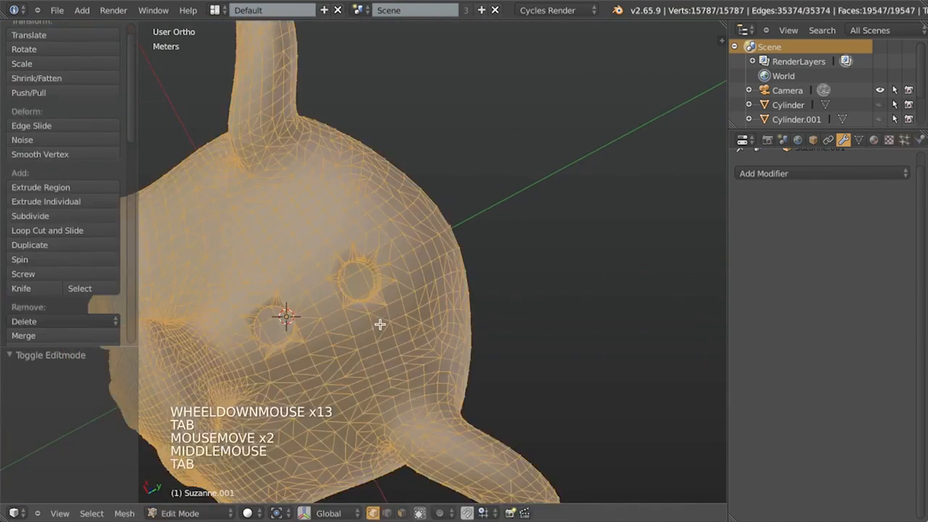
scroll(381, 325, up, 9)
key(Tab)
scroll(427, 327, down, 2)
key(Tab)
scroll(413, 330, up, 2)
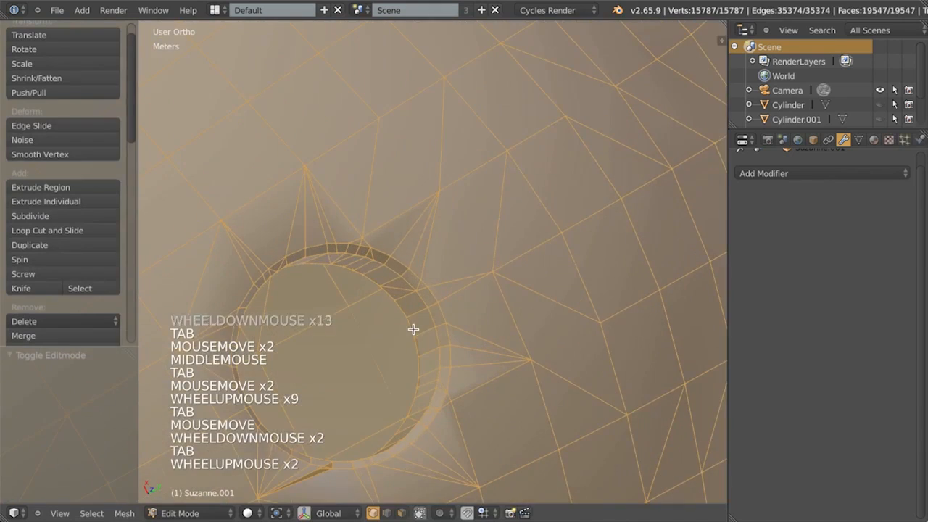
Clear the selection, select two neighbouring vertices on the hole's beveled rim and merge them
key(a)
right_click(359, 279)
shift+middle_drag(358, 280, 474, 385)
right_click(477, 384)
shift+right_click(502, 414)
key(w)
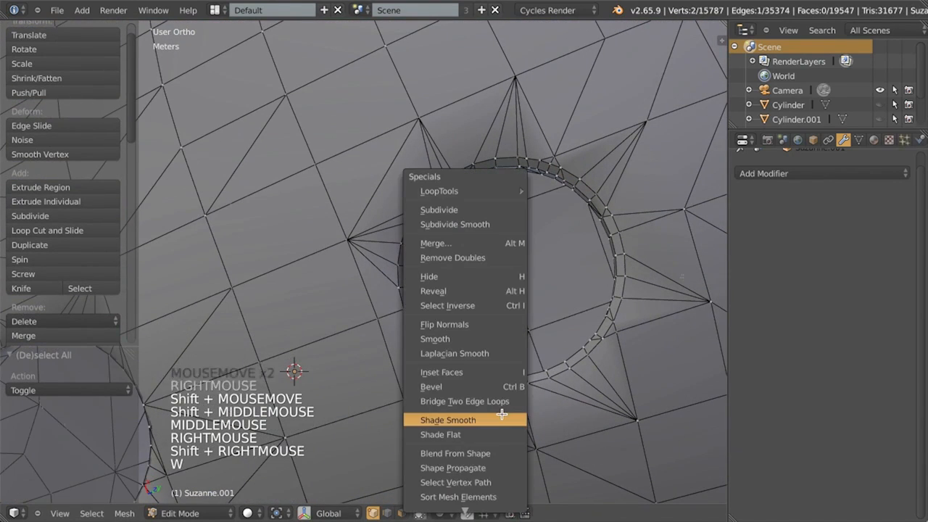
click(493, 243)
click(494, 243)
Select the cross edge beside the pinched rim corner and delete its edge loop
mouse_move(491, 341)
shift+middle_down()
mouse_move(462, 269)
mouse_move(440, 327)
mouse_move(390, 278)
mouse_move(485, 337)
mouse_move(528, 325)
mouse_move(527, 315)
mouse_move(464, 326)
mouse_move(491, 326)
shift+middle_up()
scroll(462, 269, up, 3)
key(a)
right_click(490, 337)
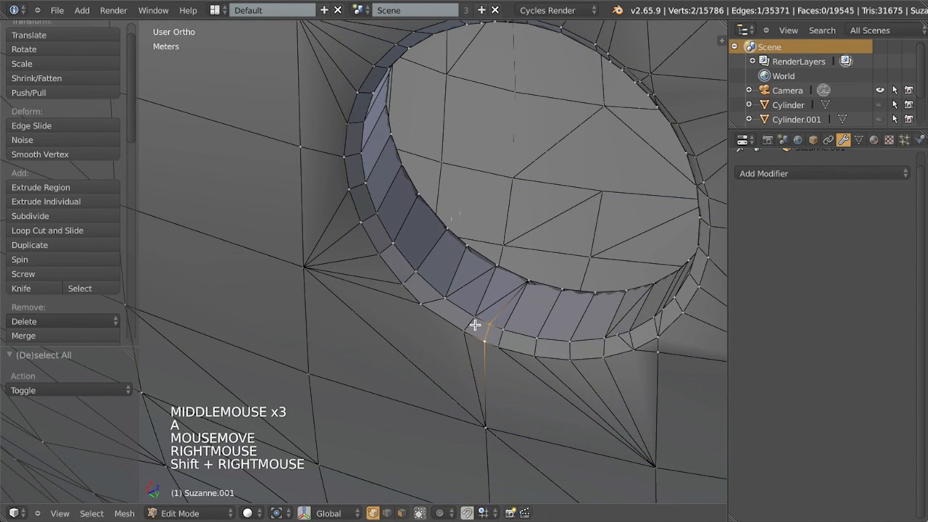
key(x)
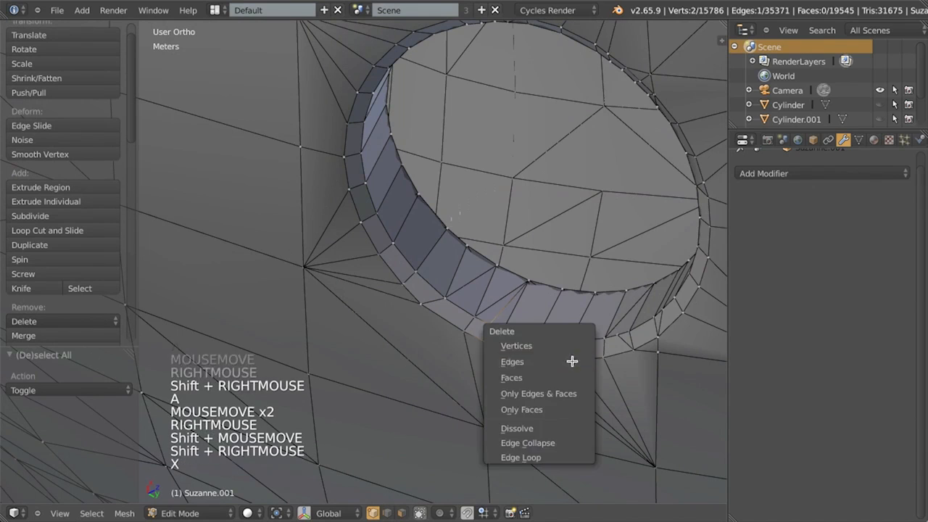
click(558, 458)
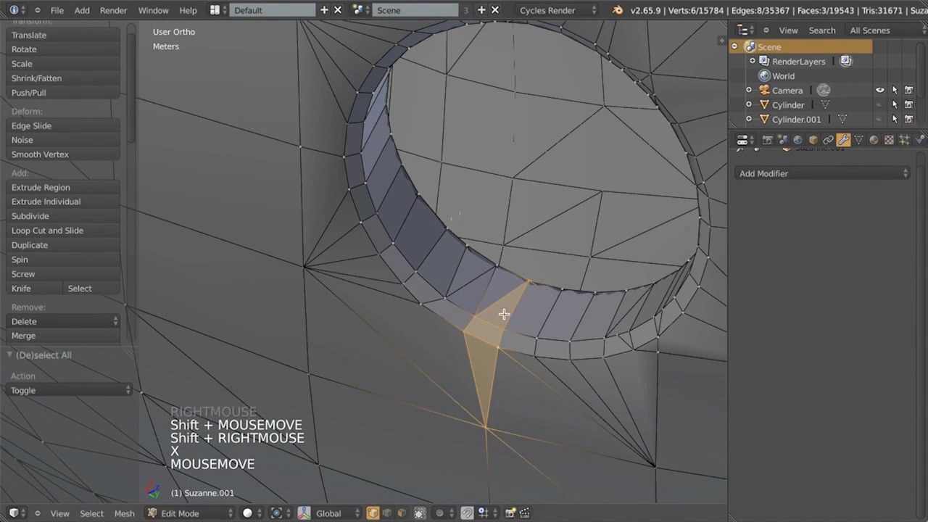
Select the rim vertices beside the deleted loop, make a face from them and clear the selection
key(a)
right_click(510, 325)
shift+right_click(508, 325)
shift+right_click(506, 348)
key(f)
key(a)
Select a cross edge on another crowded part of the rim, delete its edge loop and clear the selection
scroll(535, 317, down, 2)
middle_drag(535, 317, 573, 272)
key(a)
key(a)
right_click(551, 225)
shift+right_click(578, 260)
key(x)
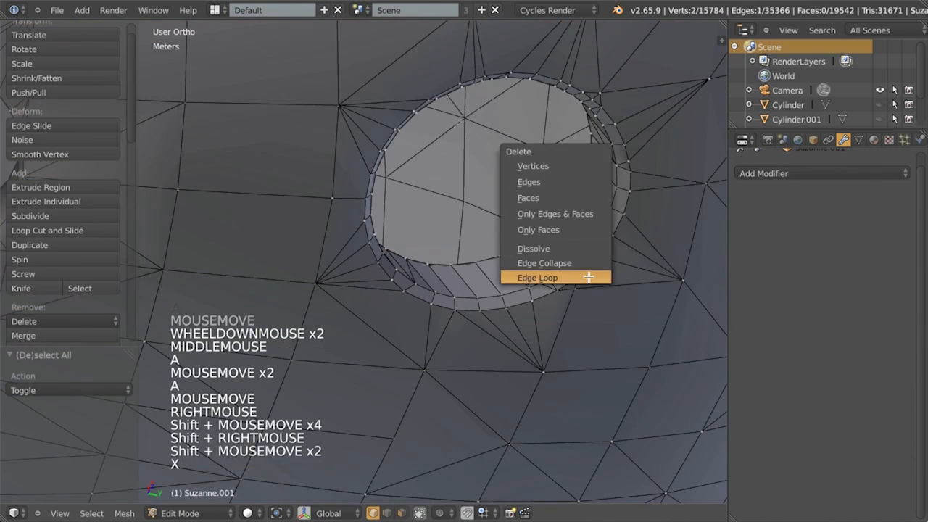
click(588, 276)
middle_drag(616, 253, 534, 99)
key(a)
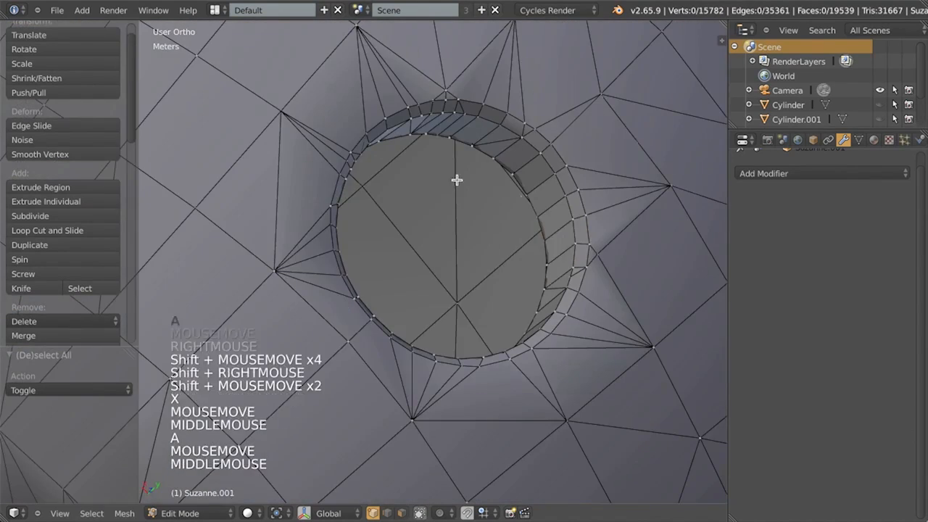
Delete the edge loop through the short cross edge on the hole's upper-left rim, and clear the selection
middle_drag(470, 193, 419, 147)
right_click(374, 153)
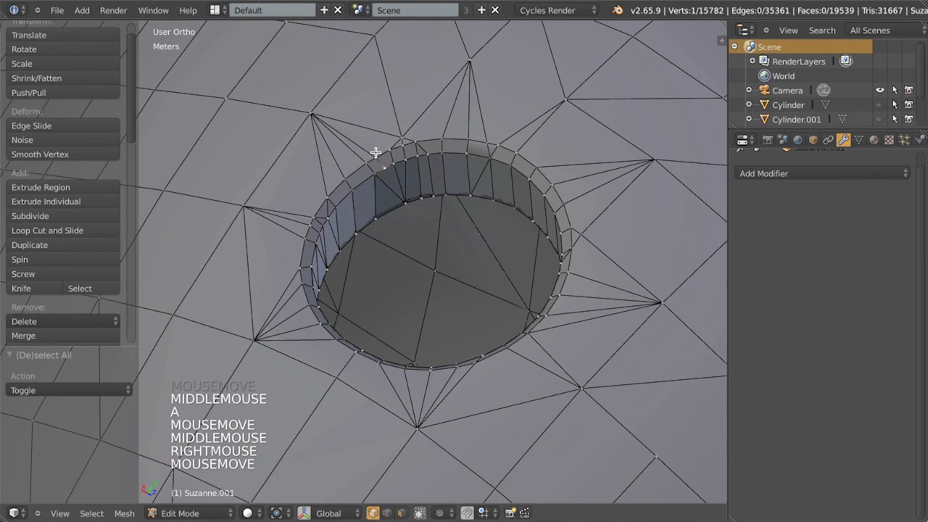
shift+right_click(375, 155)
key(x)
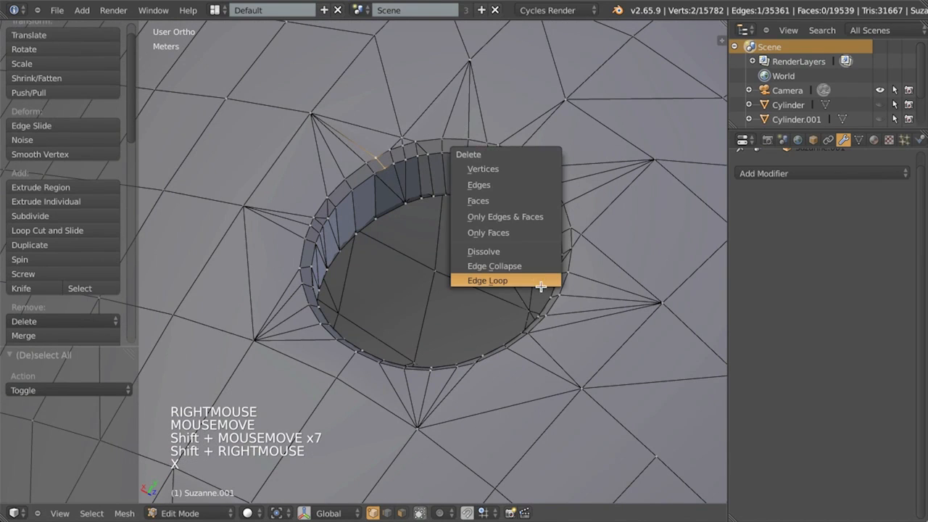
click(541, 285)
key(a)
Delete the edge loops through the next two closely spaced cross edges along the hole's upper rim
right_click(395, 153)
right_drag(394, 154, 418, 195)
shift+right_click(403, 196)
key(x)
click(403, 201)
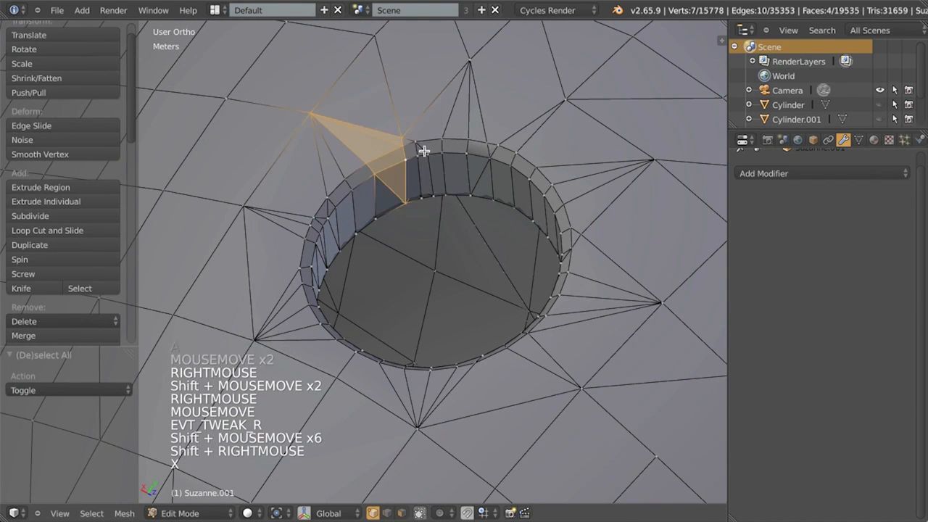
key(a)
right_click(418, 154)
shift+right_click(442, 191)
key(x)
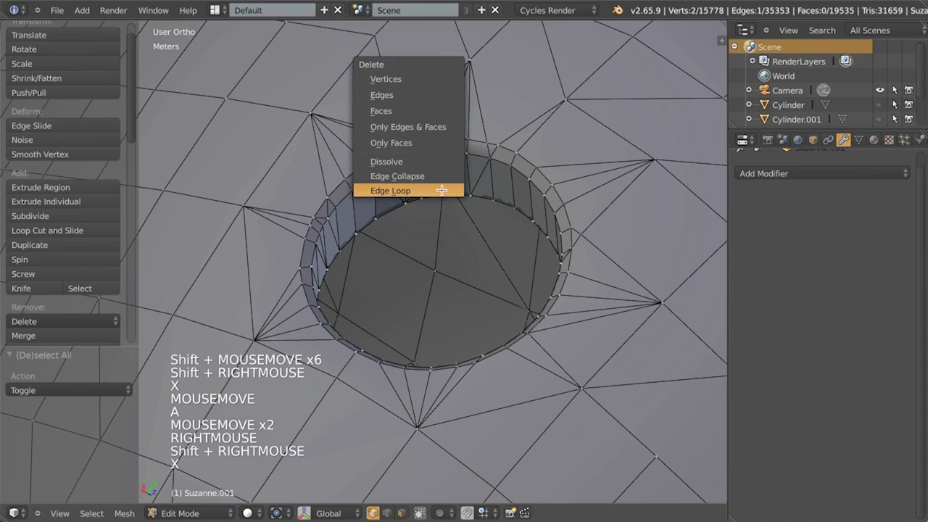
click(436, 190)
Merge the extra vertex on the bevel's inner edge into its neighbour using At Last
right_click(427, 156)
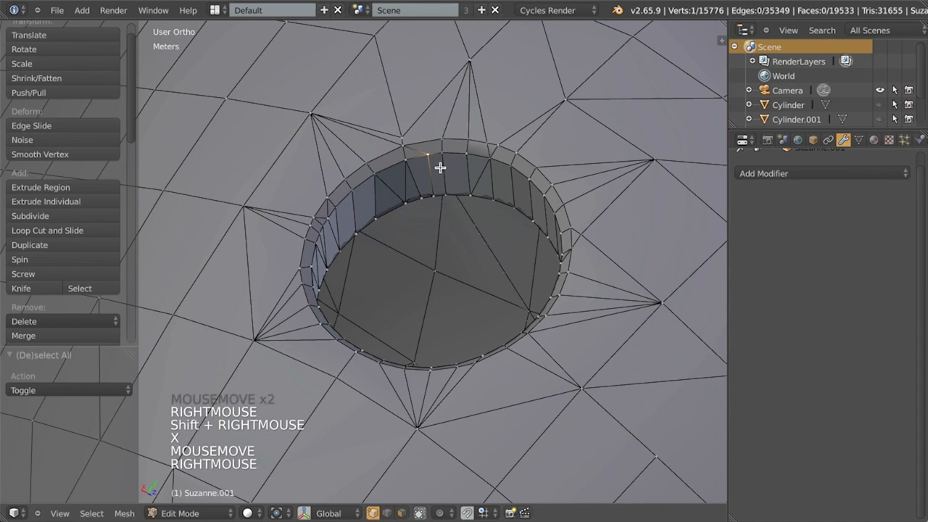
shift+right_click(457, 193)
key(w)
click(456, 191)
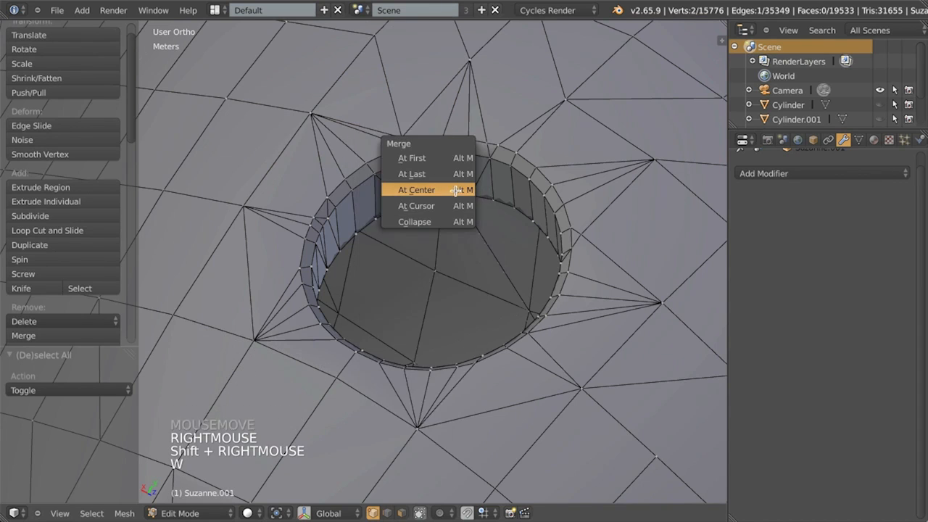
click(446, 175)
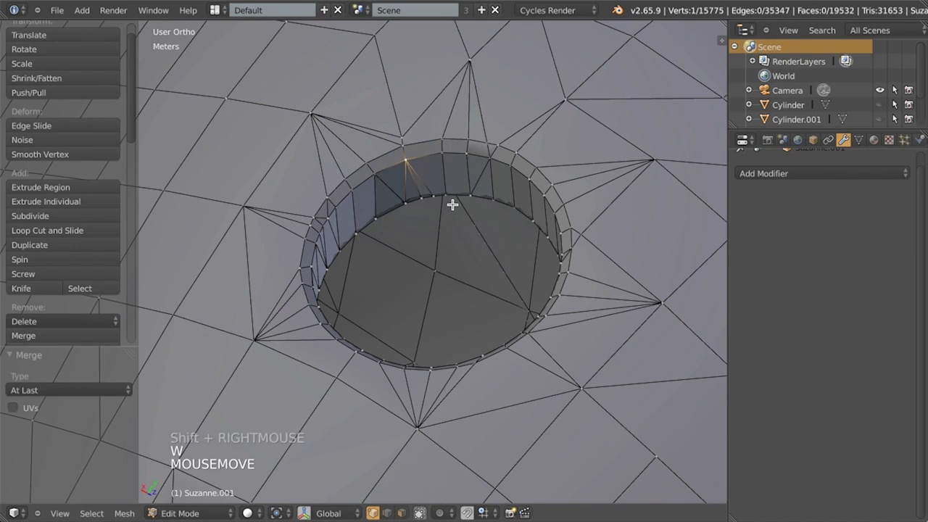
Select the three crowded vertices at the lower edge of the hole's wall and merge them into one
right_click(429, 199)
key(z)
shift+right_click(422, 198)
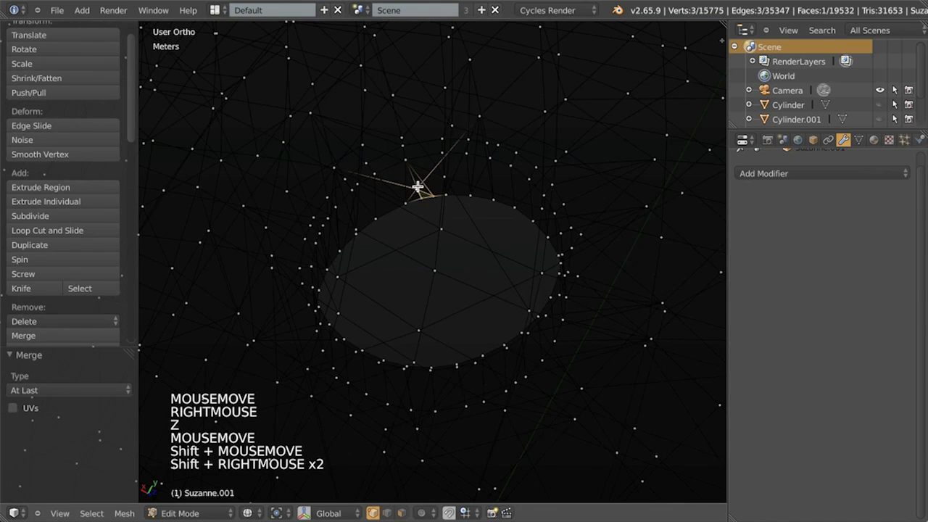
shift+right_click(418, 191)
shift+right_click(406, 201)
key(z)
key(x)
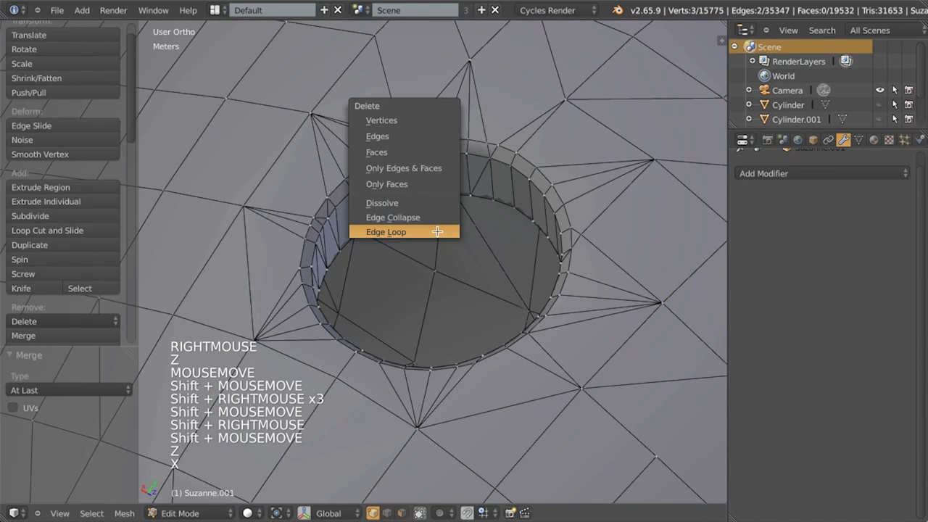
key(w)
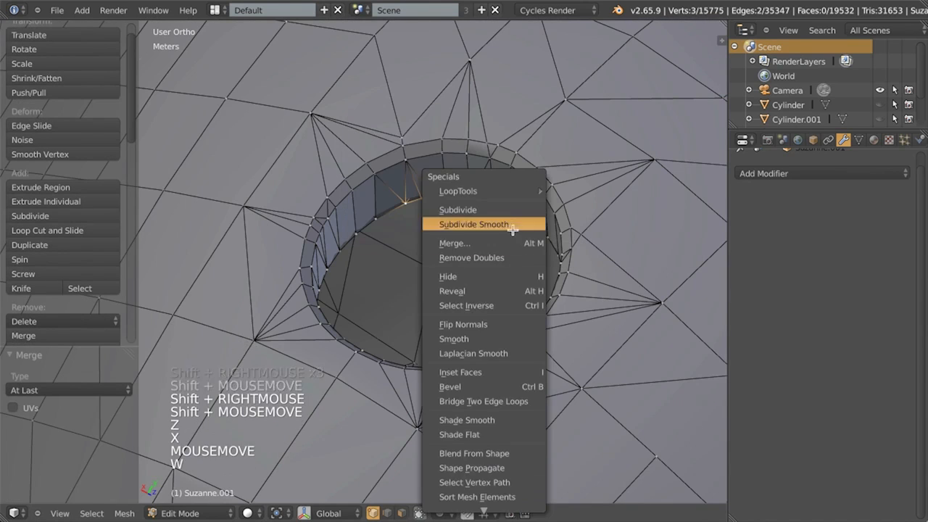
click(506, 241)
click(500, 254)
Check the repaired rim's shading in object mode from a distance and up close
middle_drag(504, 288, 398, 332)
key(z)
key(z)
key(Tab)
scroll(426, 290, down, 8)
scroll(415, 417, down, 3)
scroll(425, 331, up, 9)
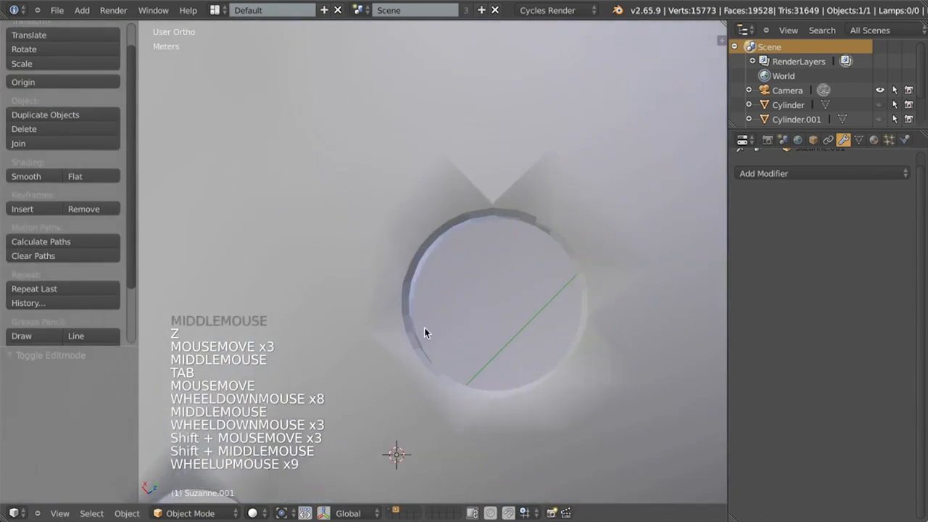
Select the surface vertex just above the hole and apply Smooth Vertex to it repeatedly
key(Tab)
right_click(497, 196)
right_click(491, 193)
key(z)
key(z)
middle_drag(489, 224, 520, 195)
key(w)
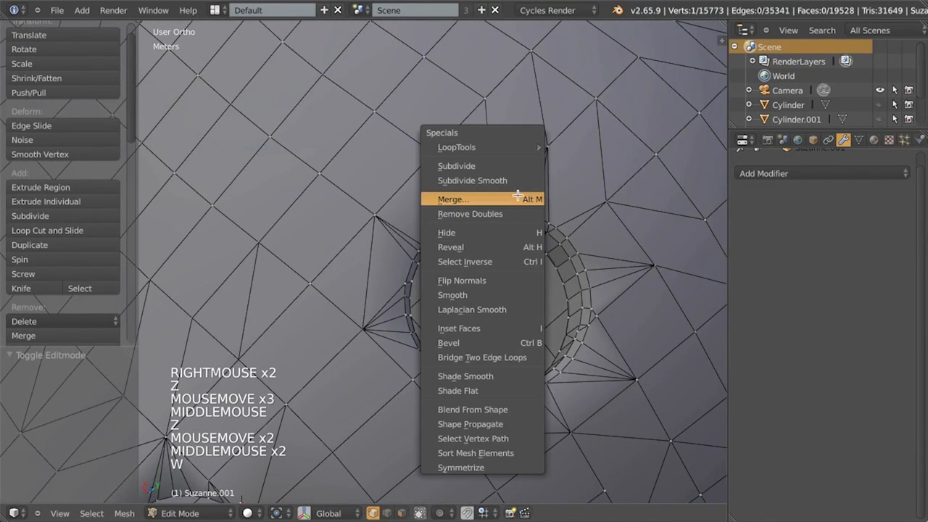
key(w)
key(w)
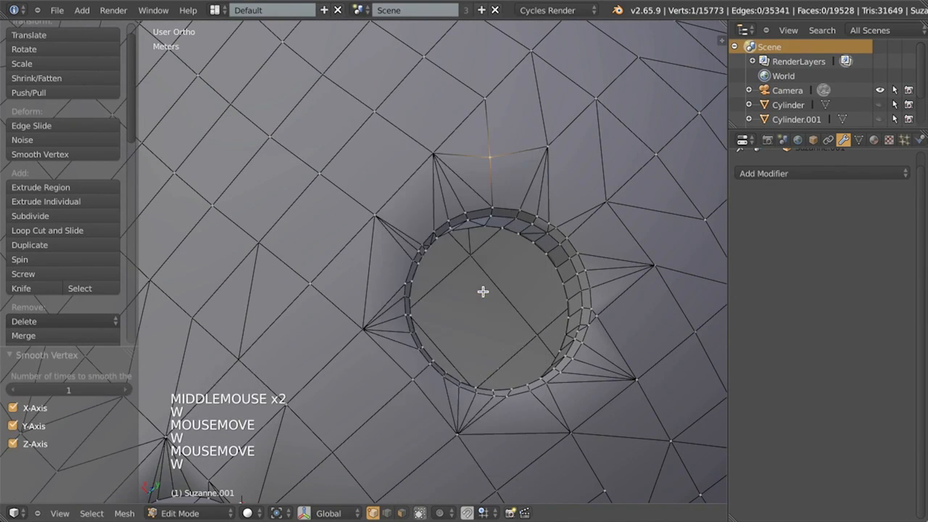
click(447, 292)
Select the surface vertex just outside the hole's right rim and smooth it repeatedly
key(Tab)
scroll(529, 339, down, 2)
middle_drag(529, 339, 470, 345)
key(Tab)
right_click(564, 326)
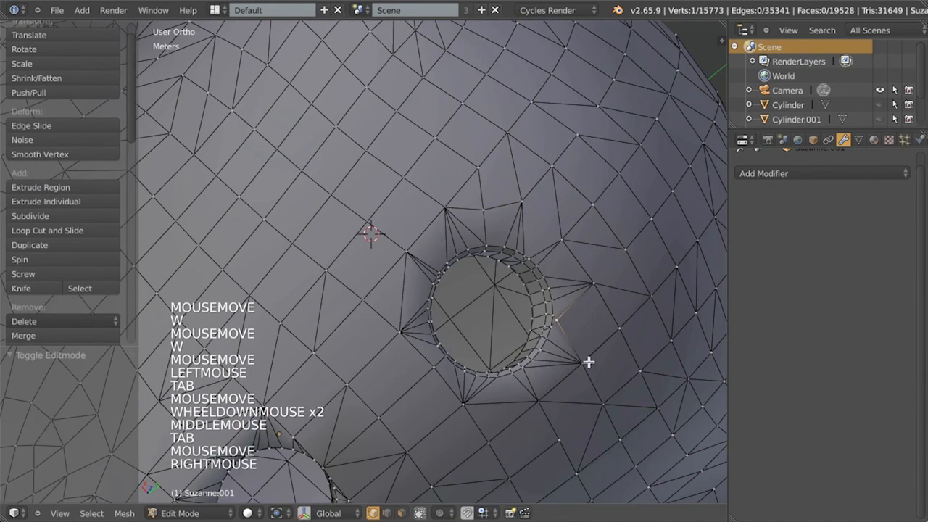
key(w)
click(593, 369)
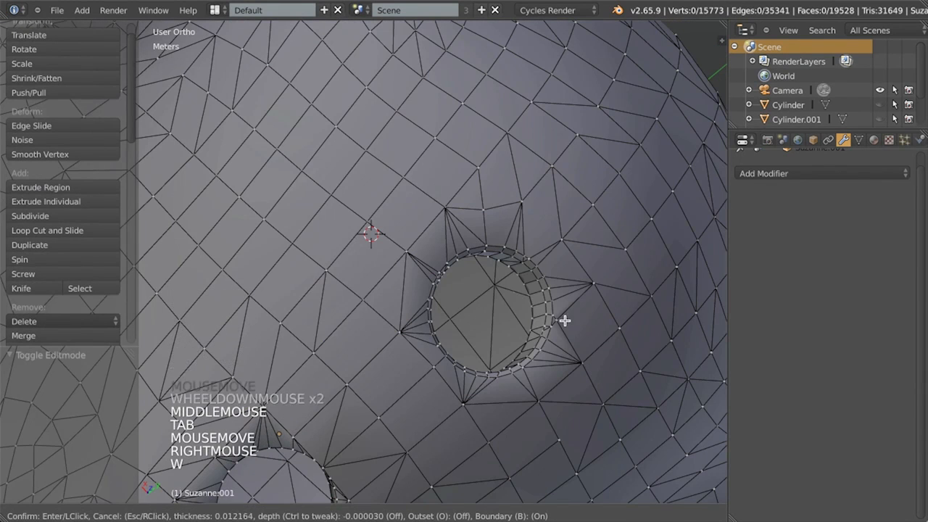
right_click(564, 320)
key(w)
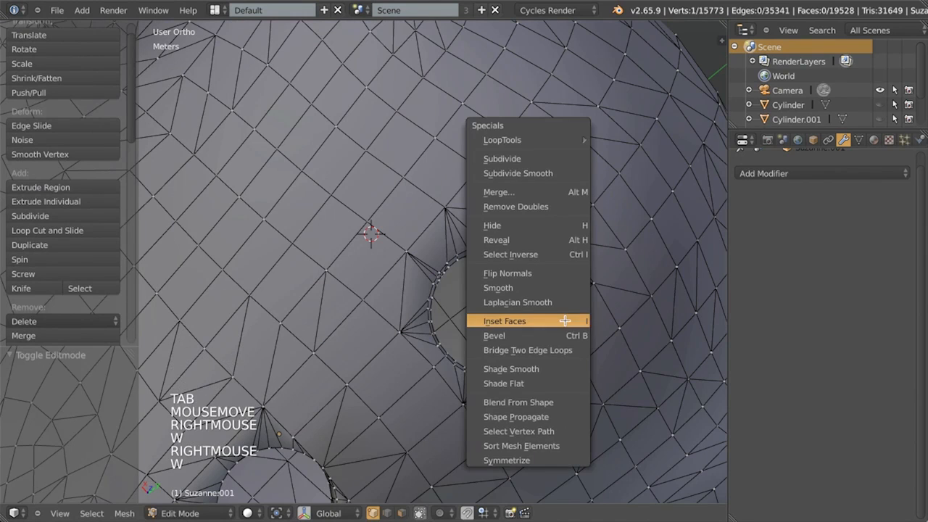
click(537, 288)
key(w)
key(w)
Leave edit mode and view the whole head from the right side in orthographic view
shift+middle_drag(632, 393, 531, 156)
key(Tab)
scroll(568, 371, down, 3)
scroll(403, 333, down, 6)
scroll(384, 358, down, 4)
key(KP_3)
scroll(578, 263, up, 3)
key(z)
key(r)
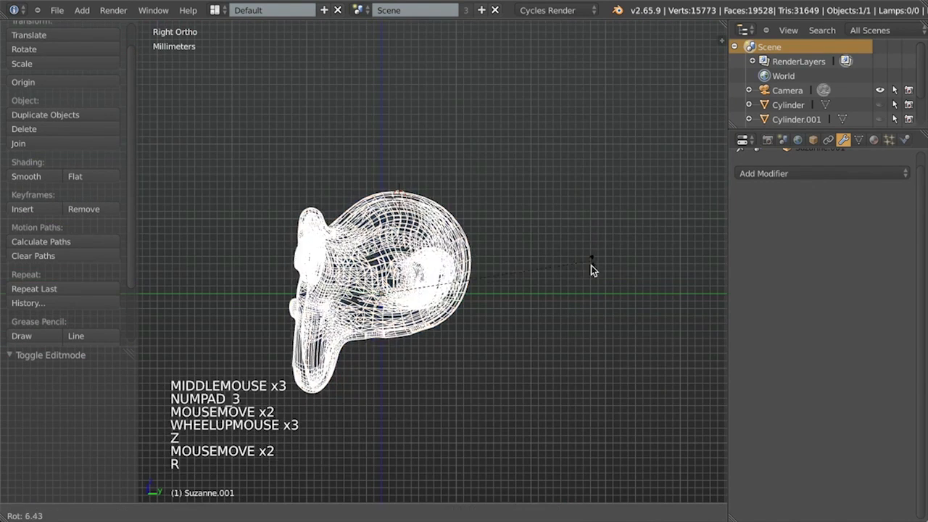
right_click(584, 322)
key(z)
Examine the head's side profile around the crown and face in wireframe and solid shading
scroll(459, 341, up, 4)
shift+middle_drag(458, 338, 442, 312)
middle_drag(443, 312, 438, 291)
key(z)
key(KP_3)
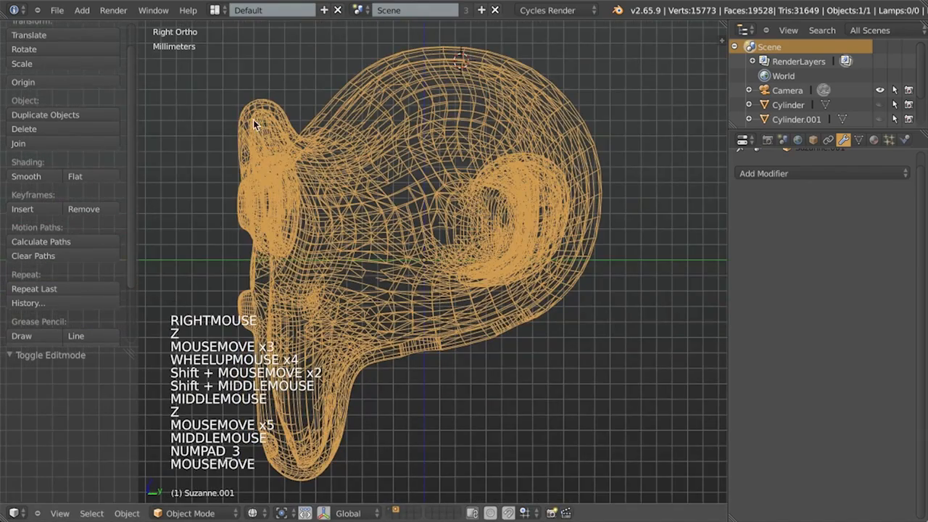
scroll(253, 120, up, 2)
key(z)
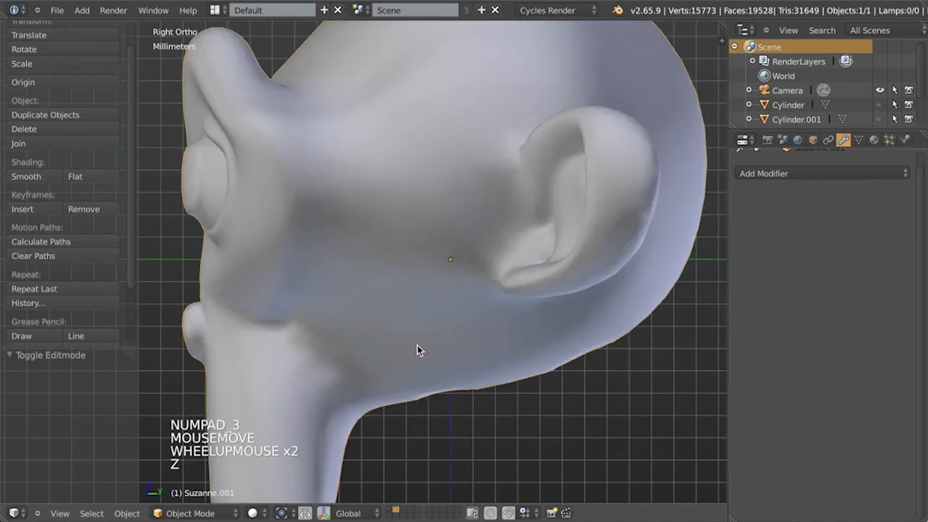
scroll(418, 347, down, 2)
key(z)
shift+middle_drag(267, 389, 279, 388)
scroll(414, 164, up, 3)
shift+middle_drag(414, 164, 362, 125)
Examine the dense mesh of the head's crown in edit mode, then return to the solid object view
key(d)
ctrl+click(380, 124)
right_click(379, 124)
key(z)
key(Tab)
key(z)
key(z)
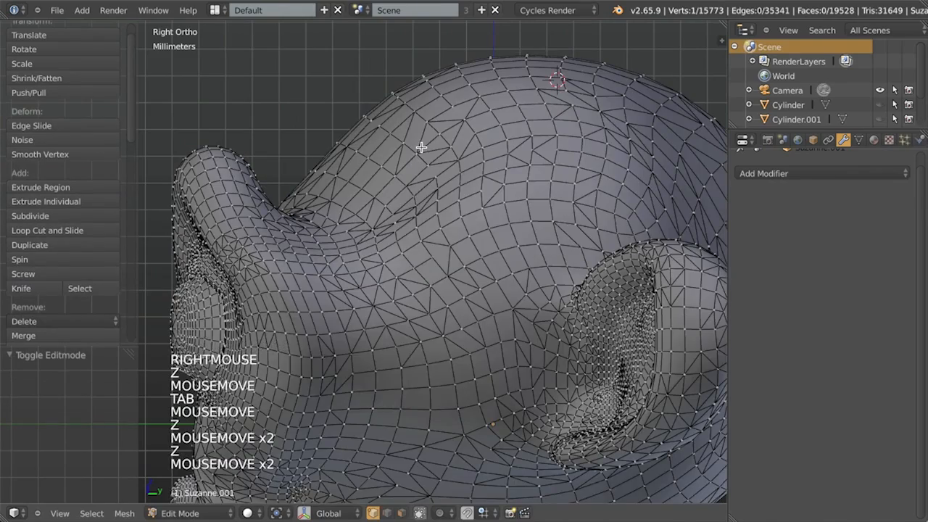
scroll(422, 147, down, 3)
key(z)
key(Tab)
key(z)
shift+middle_drag(435, 270, 327, 301)
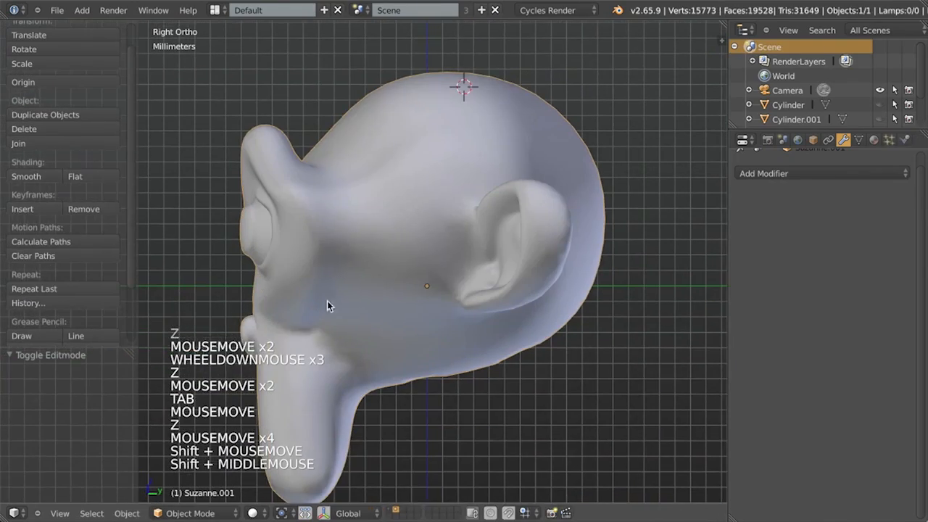
Switch to the first layer, select the original Suzanne head and enter edit mode with nothing selected
click(392, 513)
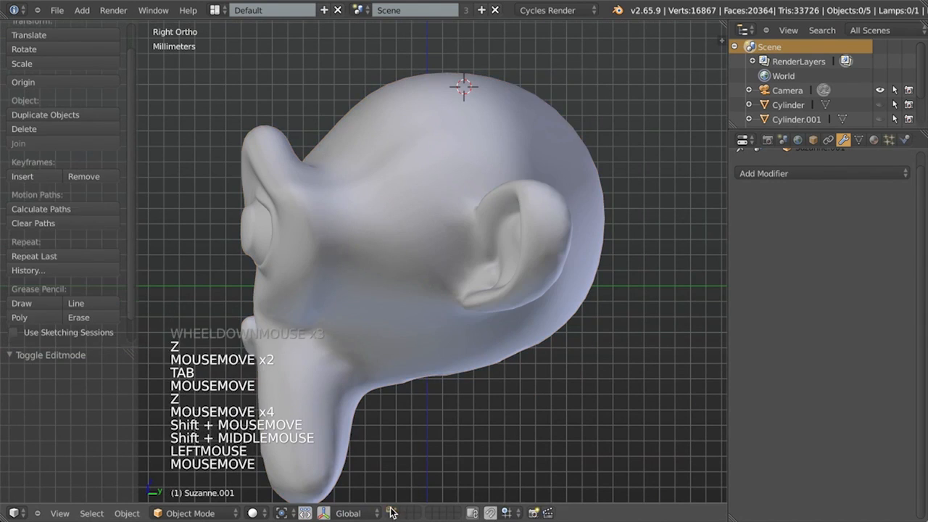
right_click(436, 173)
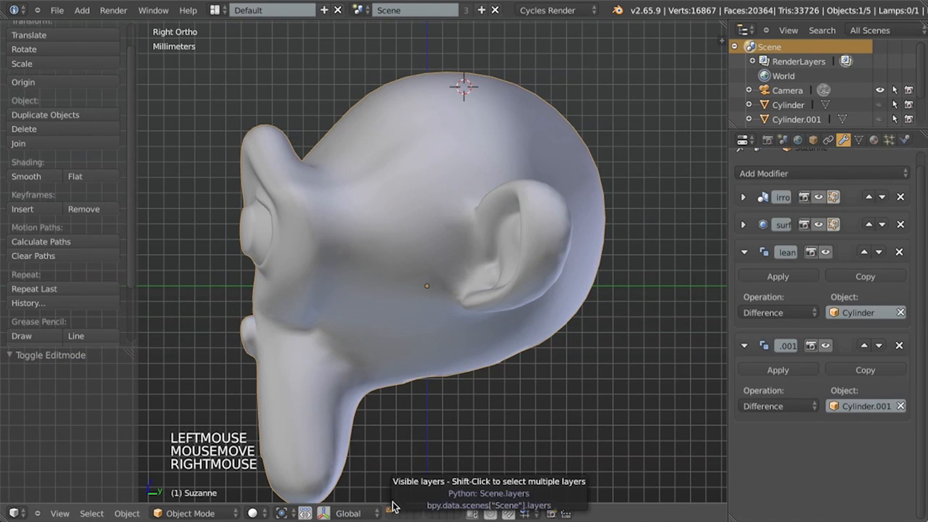
key(Tab)
key(a)
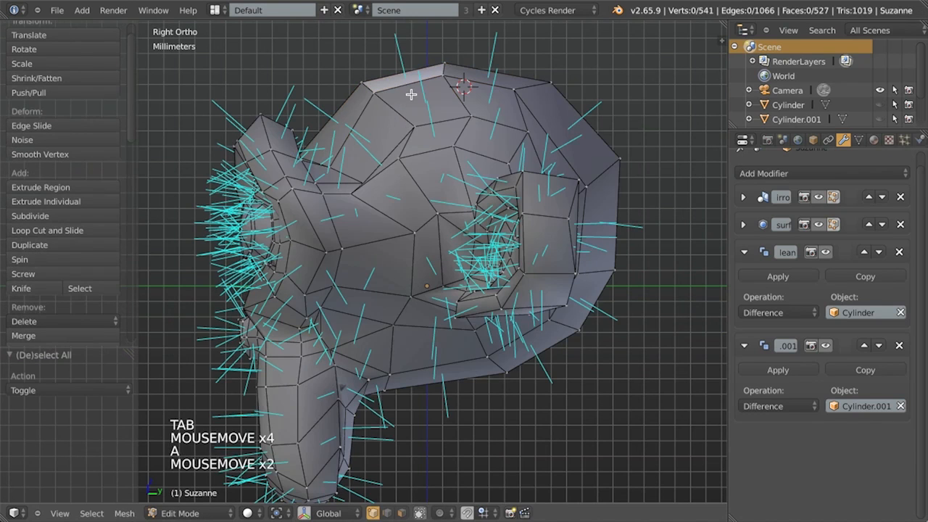
Select the four vertices at the front of the low-poly crown and try moving them vertically along Z
key(z)
key(z)
key(z)
right_click(353, 77)
shift+right_click(438, 61)
shift+right_click(446, 76)
shift+right_click(442, 82)
key(z)
key(g)
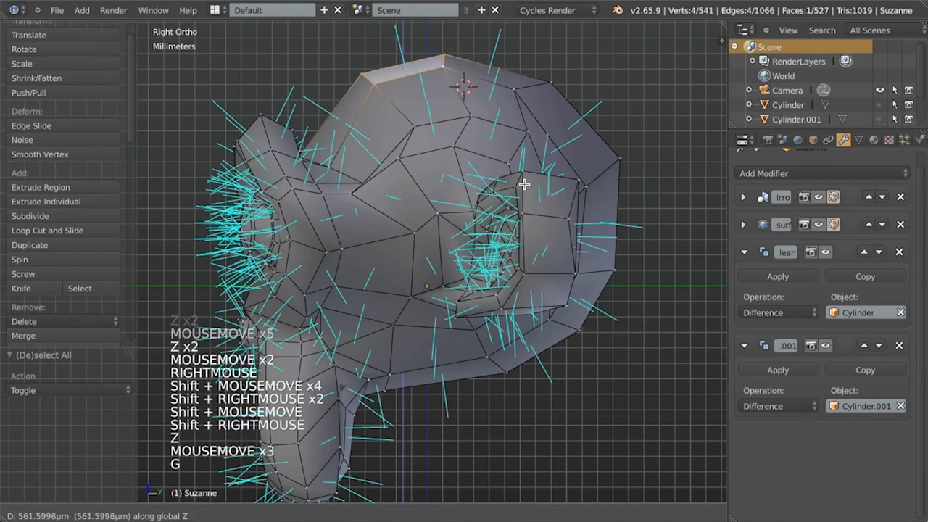
right_click(519, 166)
Select the two vertices at the back of the low-poly crown and try moving them
key(z)
right_click(521, 79)
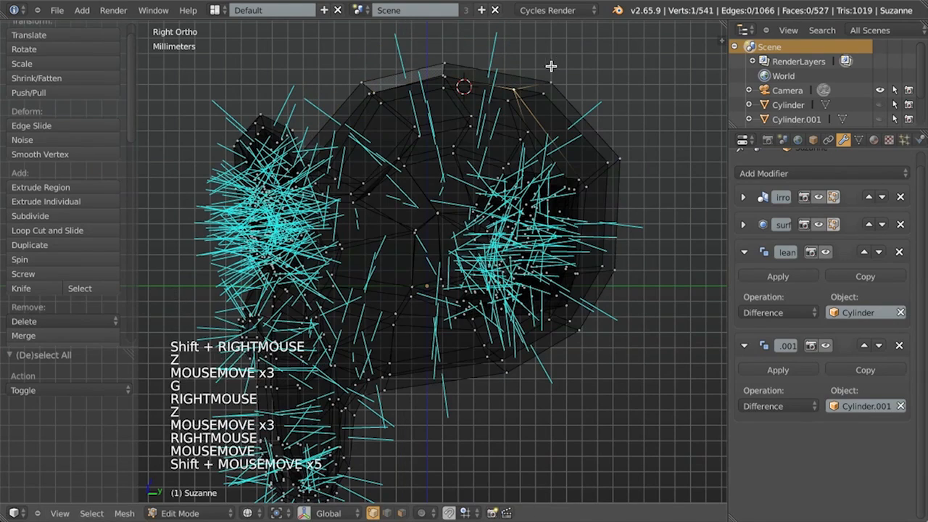
shift+right_click(542, 75)
key(g)
right_click(541, 85)
key(z)
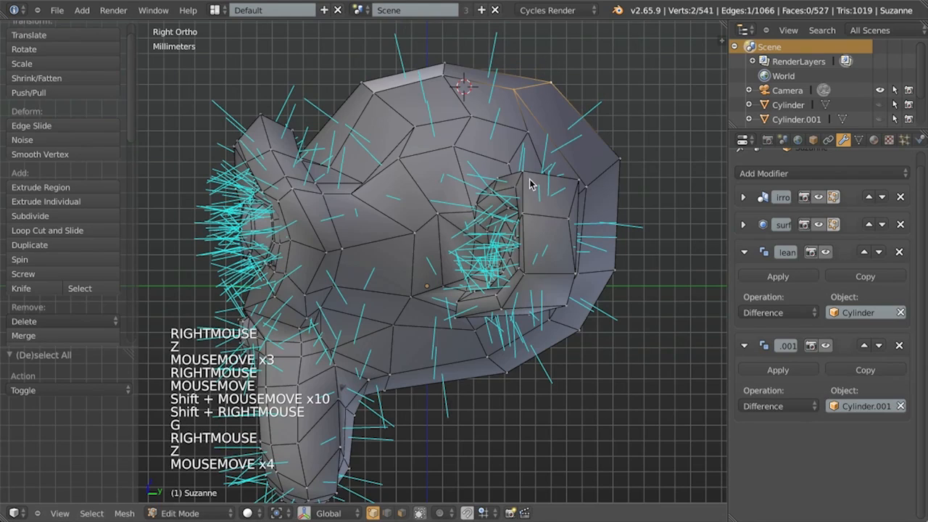
Return the original Suzanne head to object mode and examine its surface from a three-quarter front view
key(Tab)
scroll(522, 243, down, 5)
mouse_move(463, 260)
middle_down()
mouse_move(532, 258)
mouse_move(454, 310)
mouse_move(499, 319)
middle_up()
scroll(454, 310, up, 2)
scroll(455, 309, up, 2)
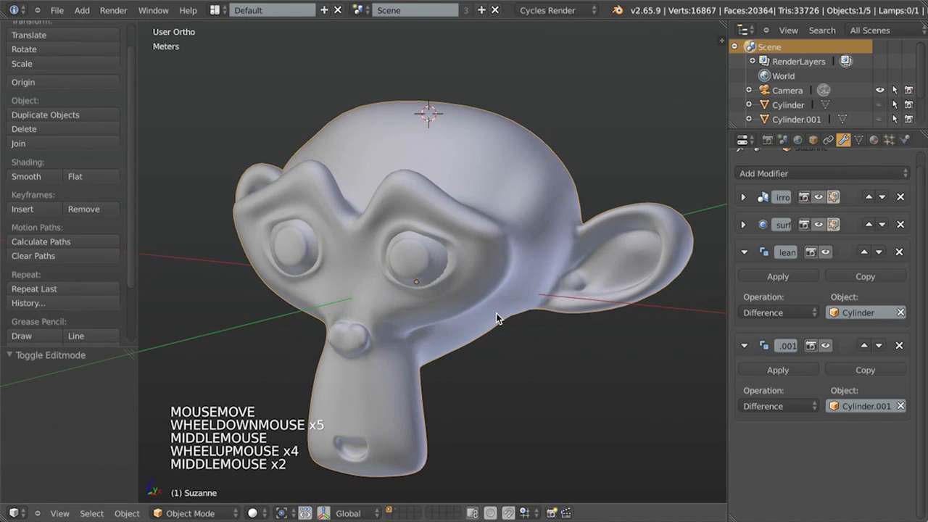